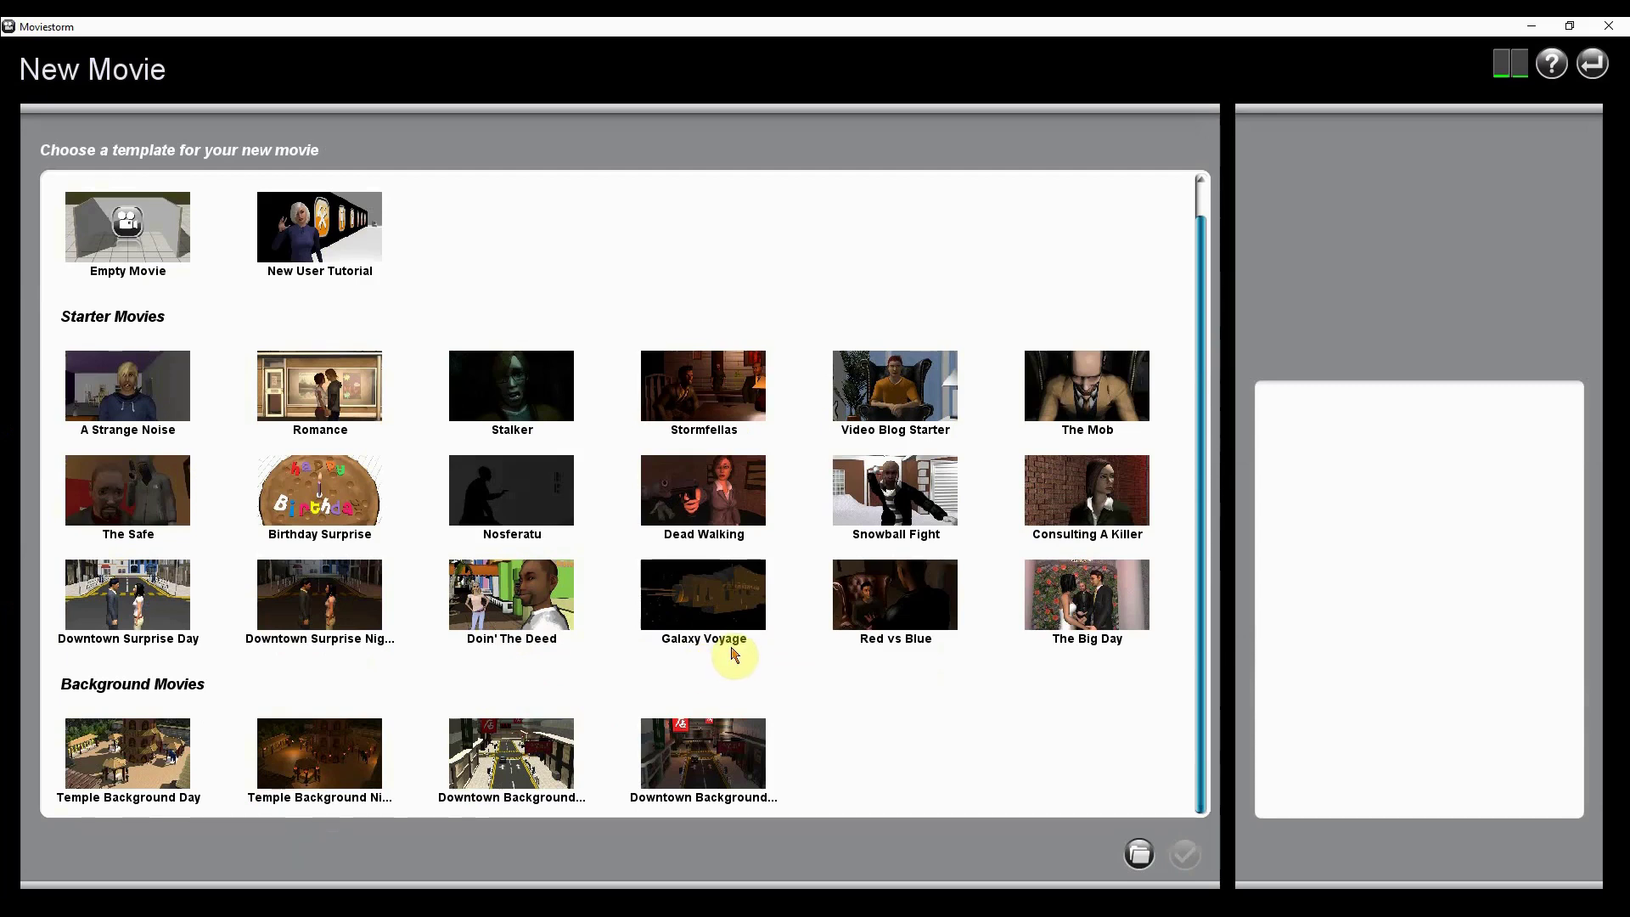
Step: Create an empty movie, load the Tenement set for its first scene and dismiss the Set Workshop introduction
click(139, 222)
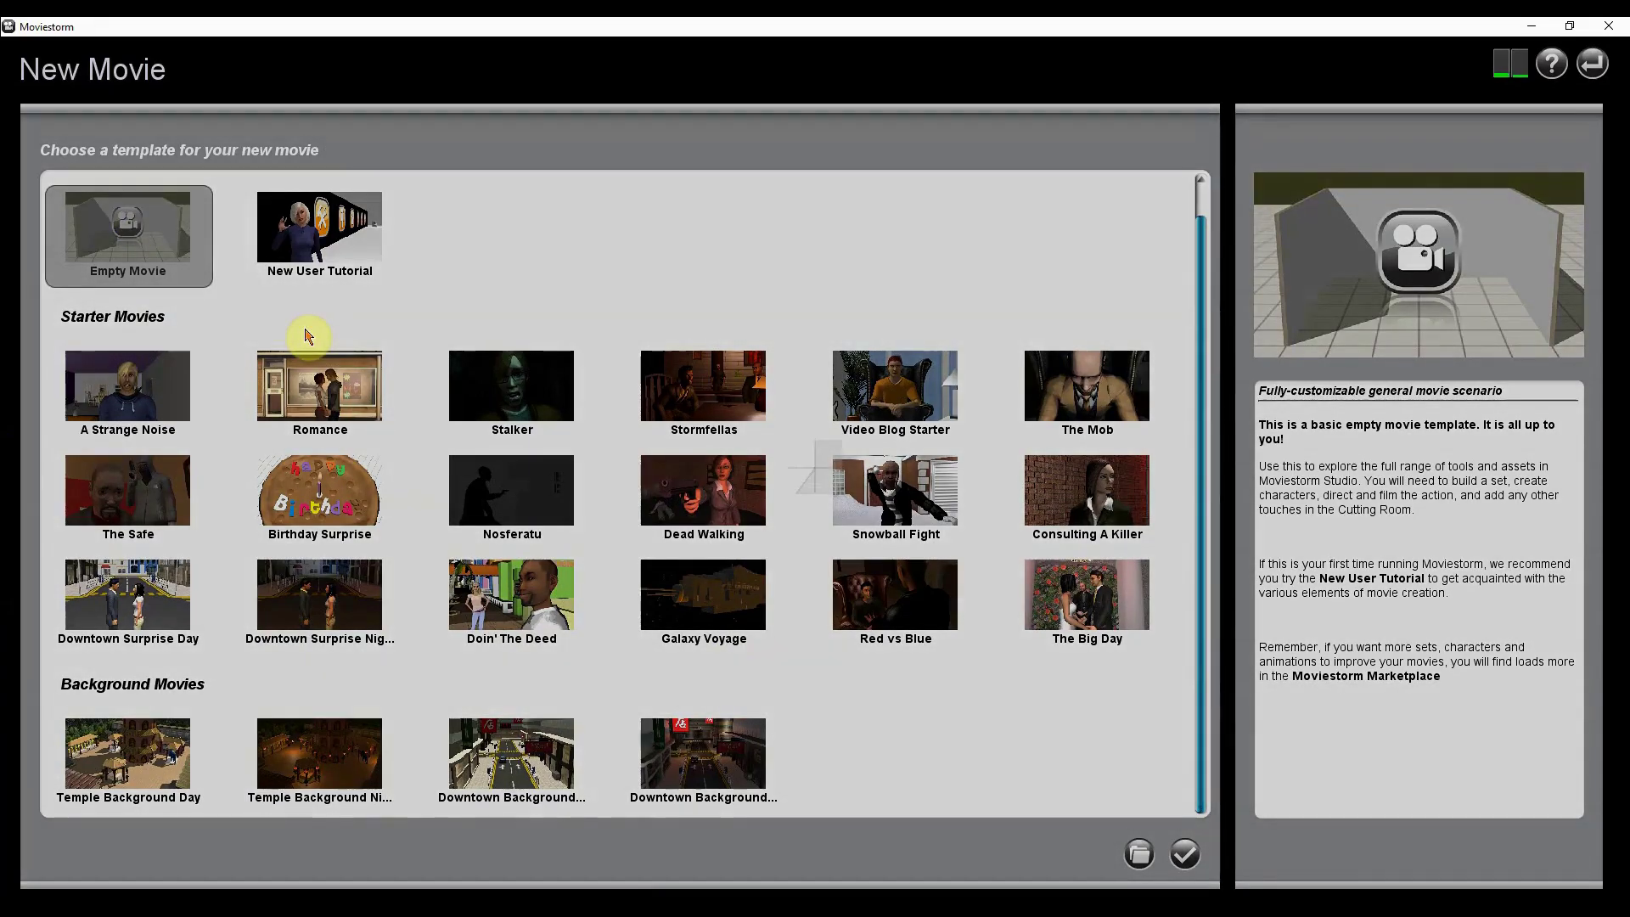
scroll(544, 505, down, 4)
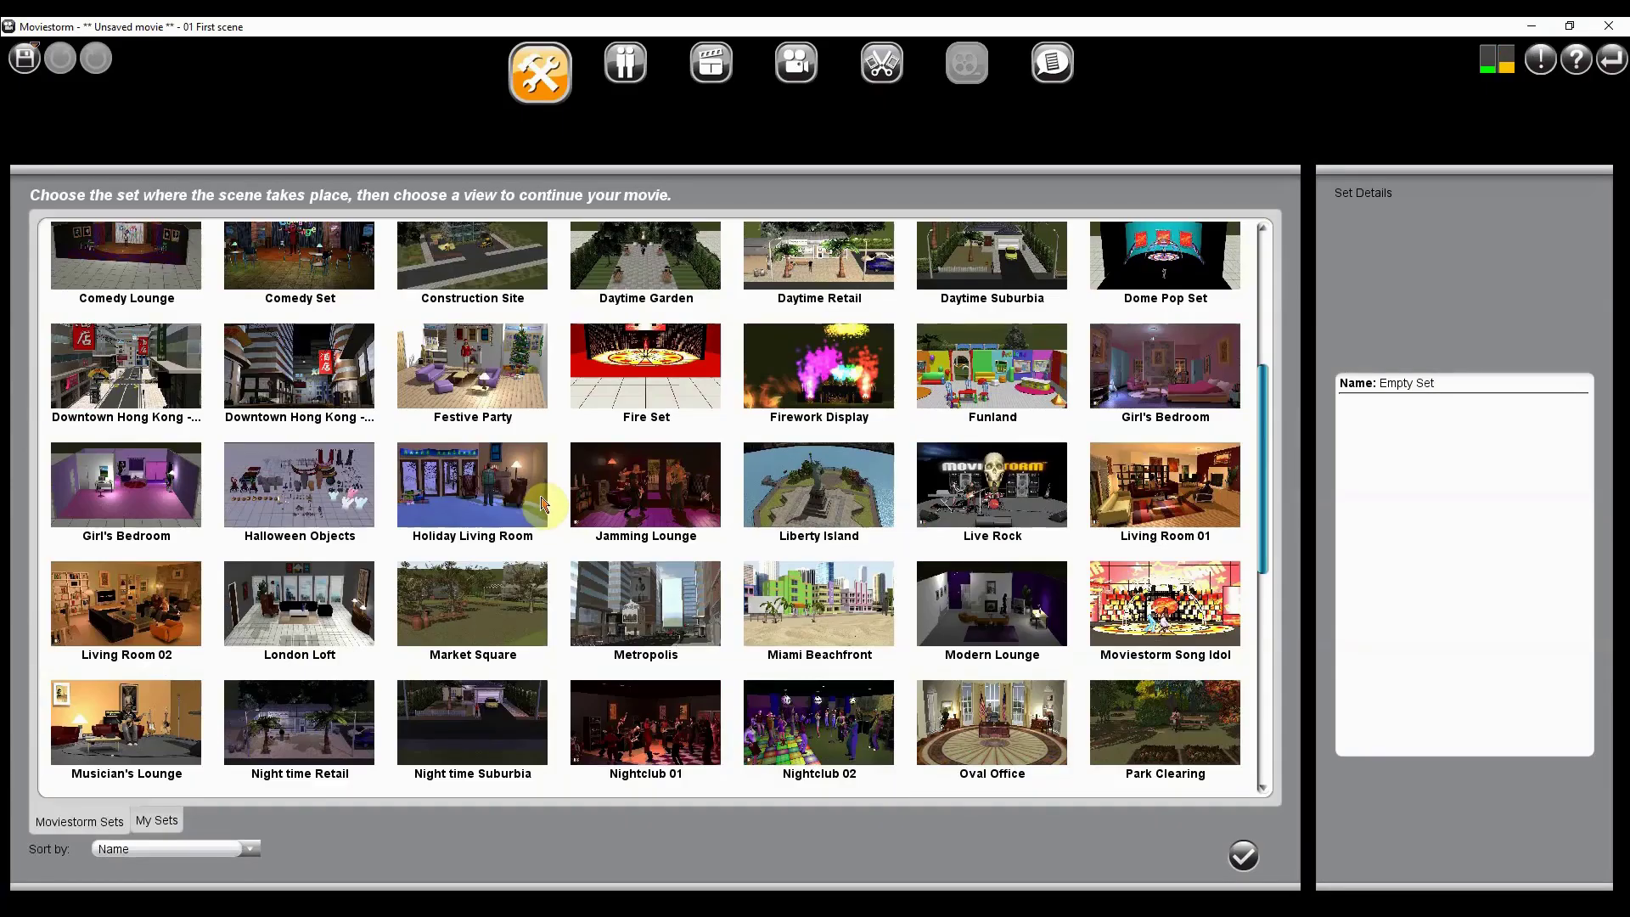
scroll(538, 544, down, 4)
scroll(513, 628, up, 3)
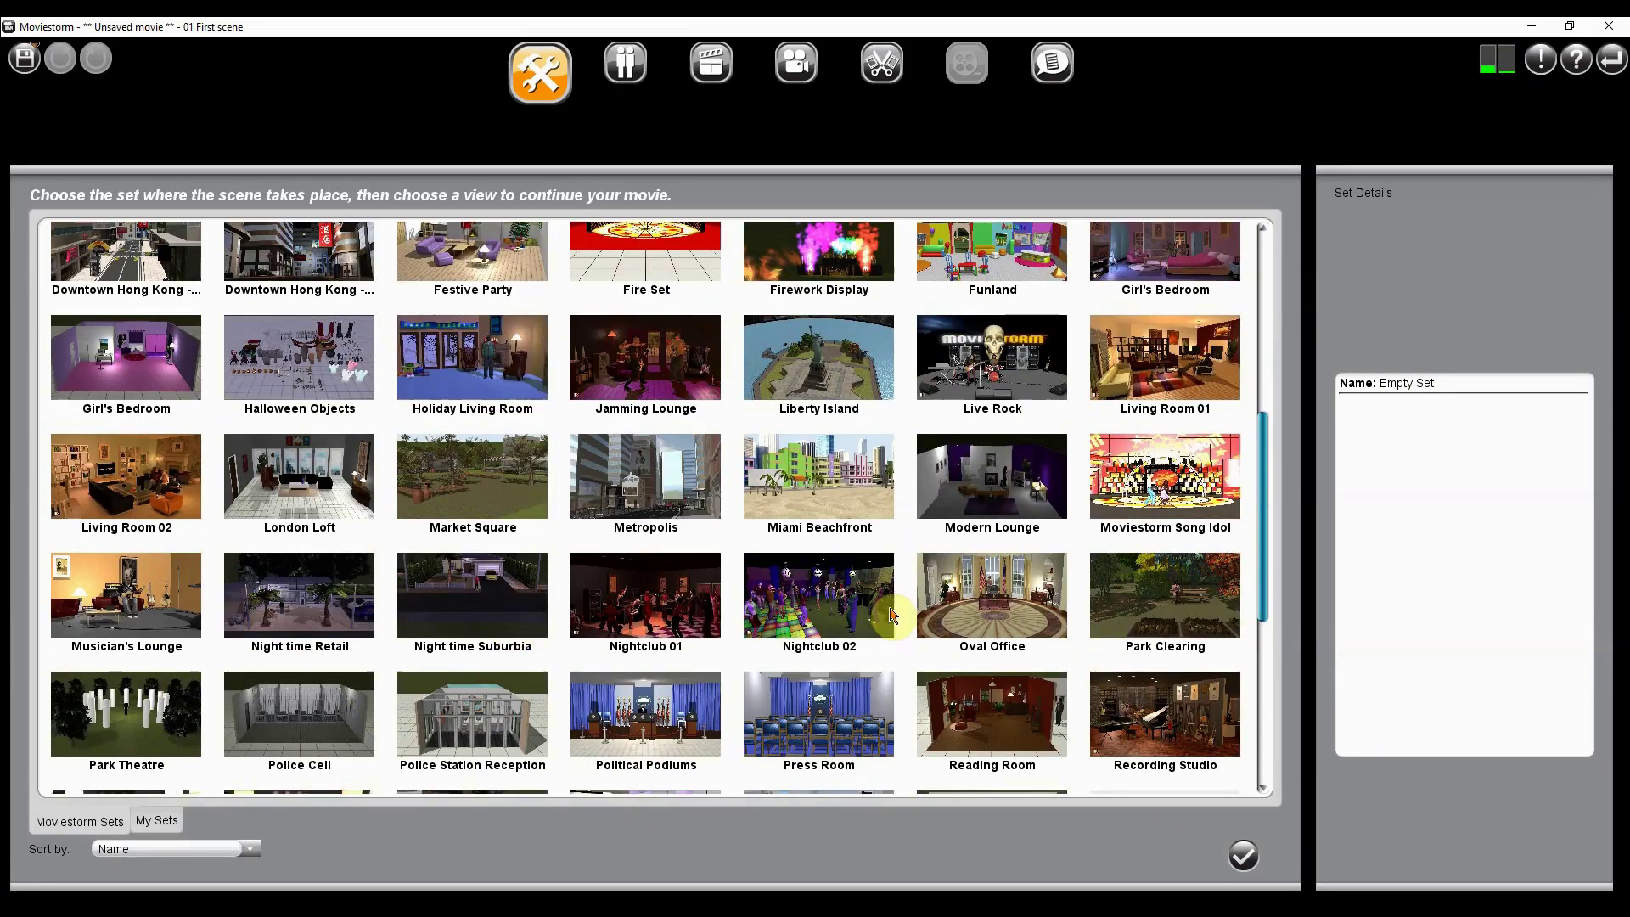
scroll(891, 616, down, 5)
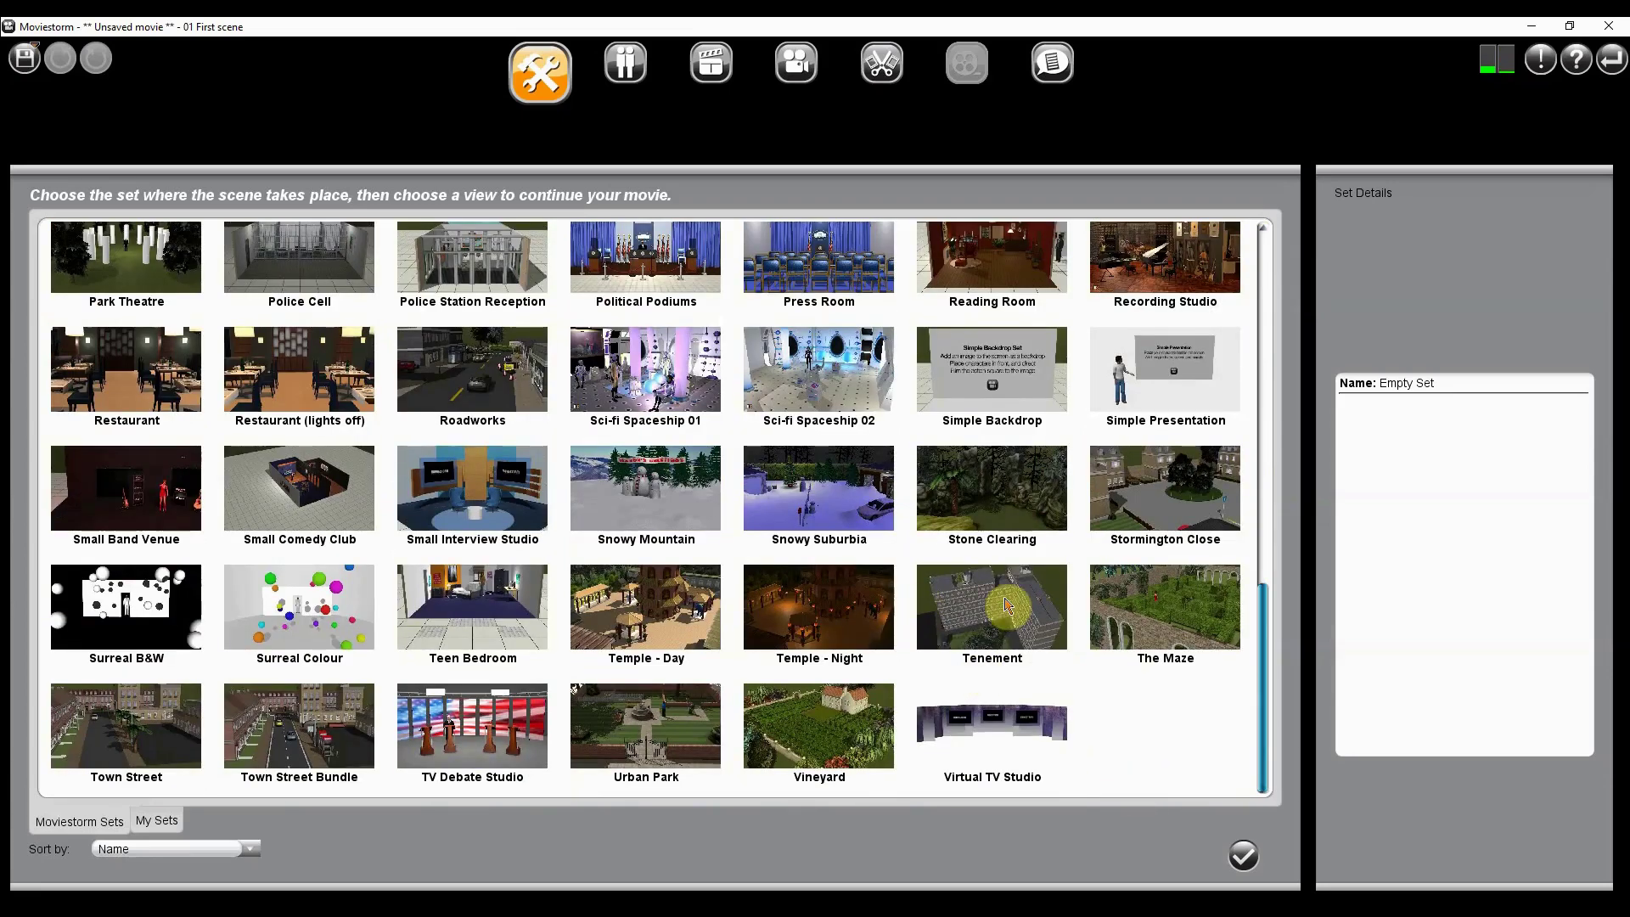
click(1006, 605)
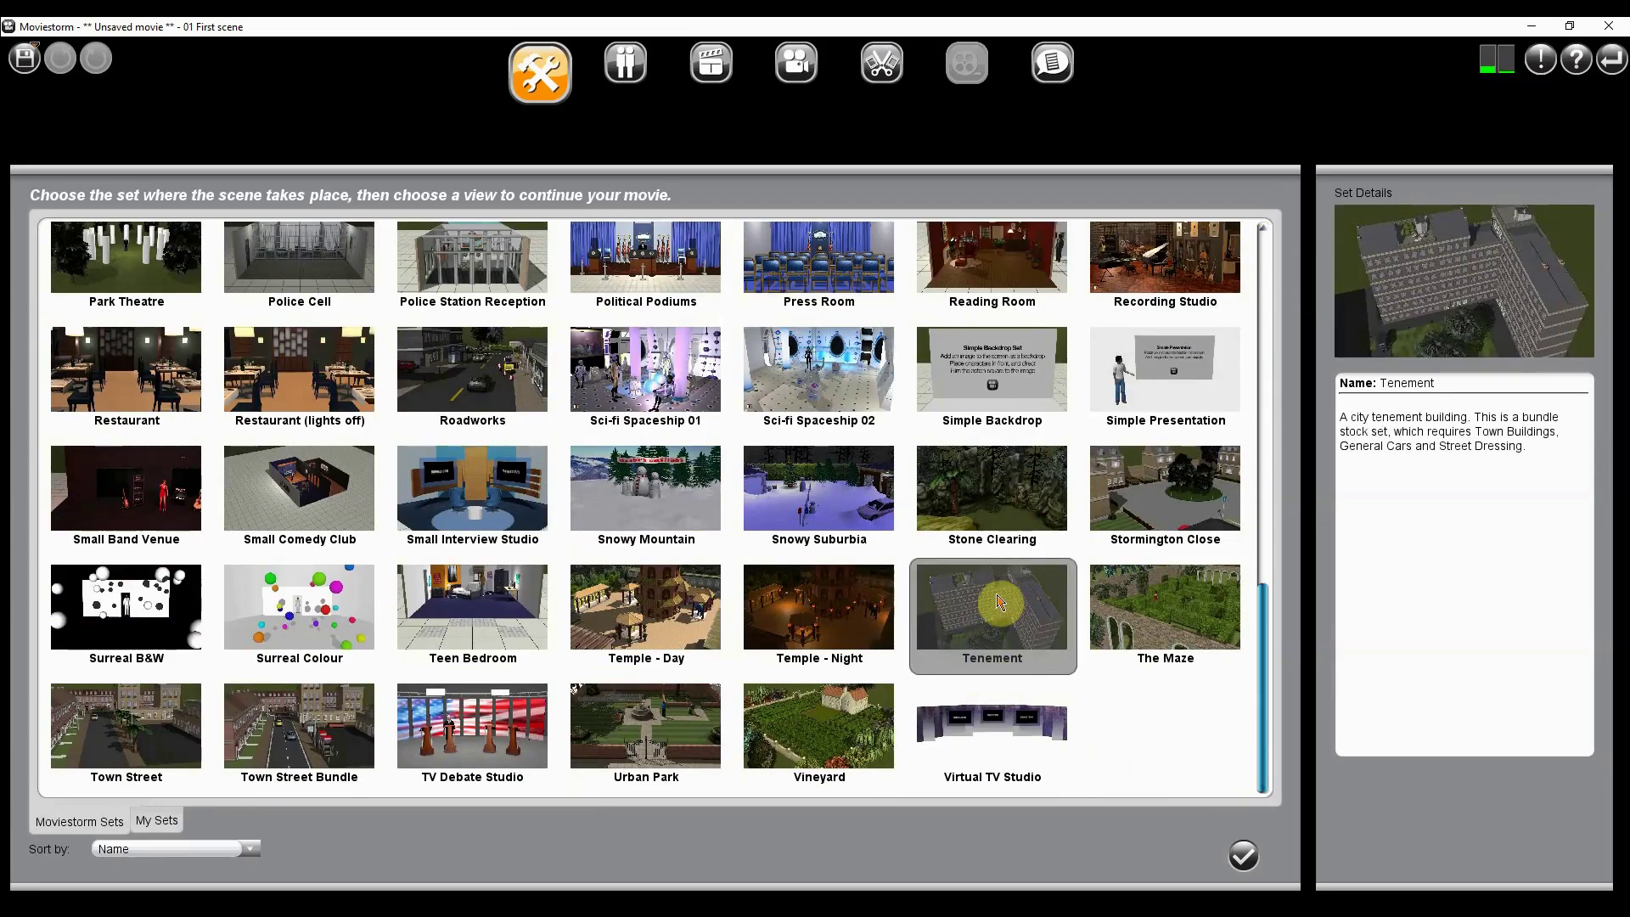
double_click(998, 603)
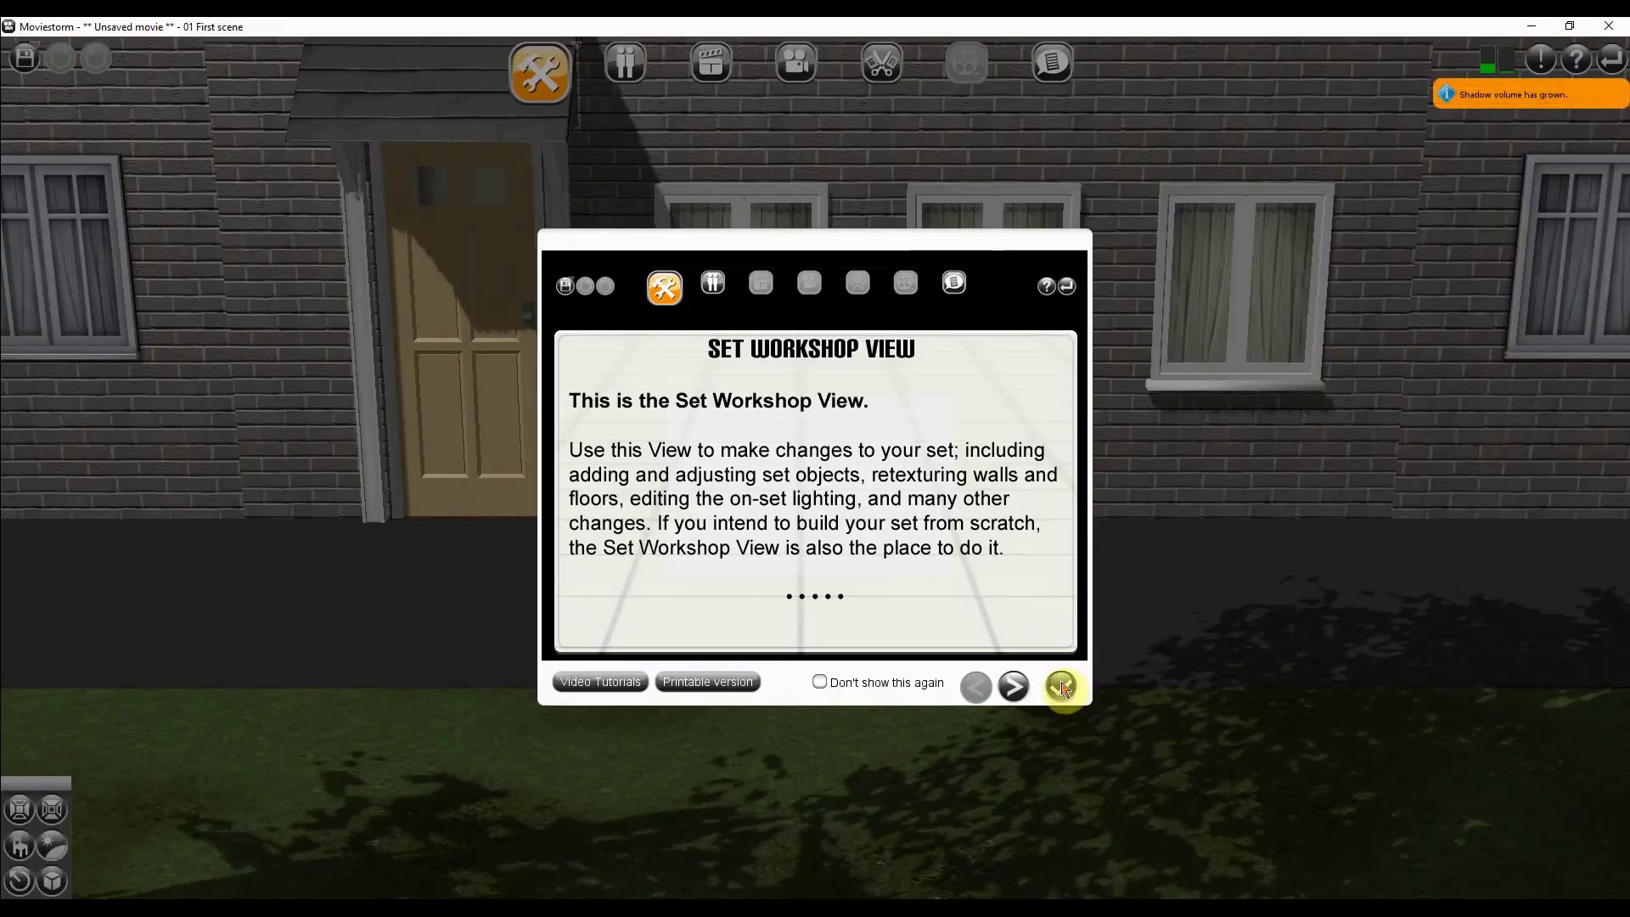
click(1063, 688)
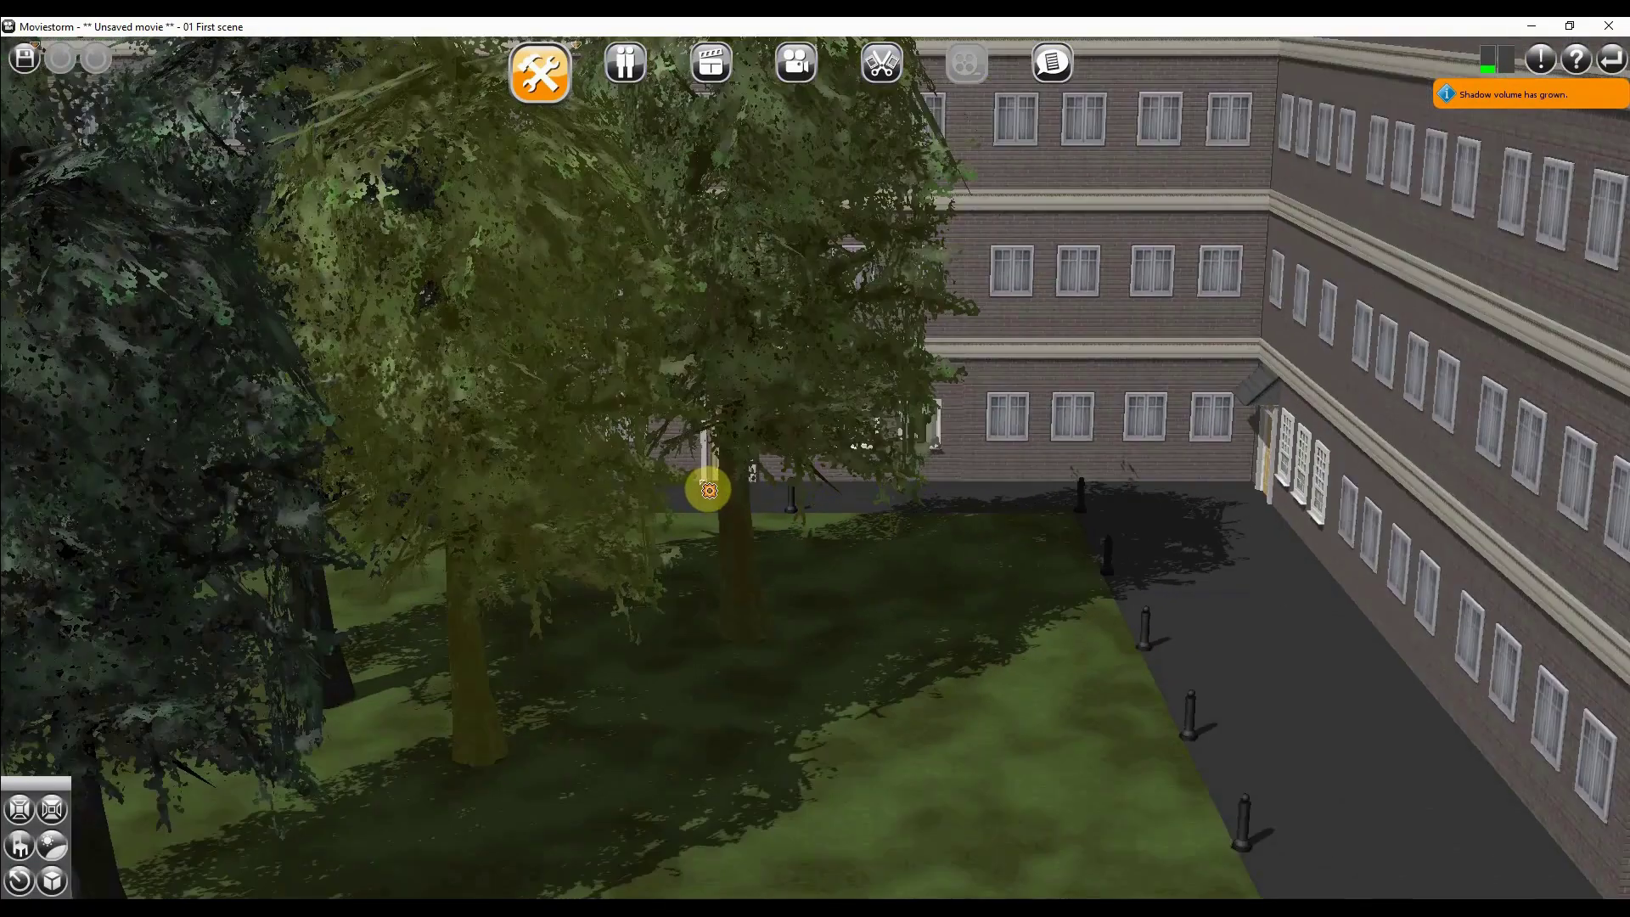
Step: Inspect the tenement building from several angles and look at the customization options of one upper floor
right_drag(306, 557, 608, 377)
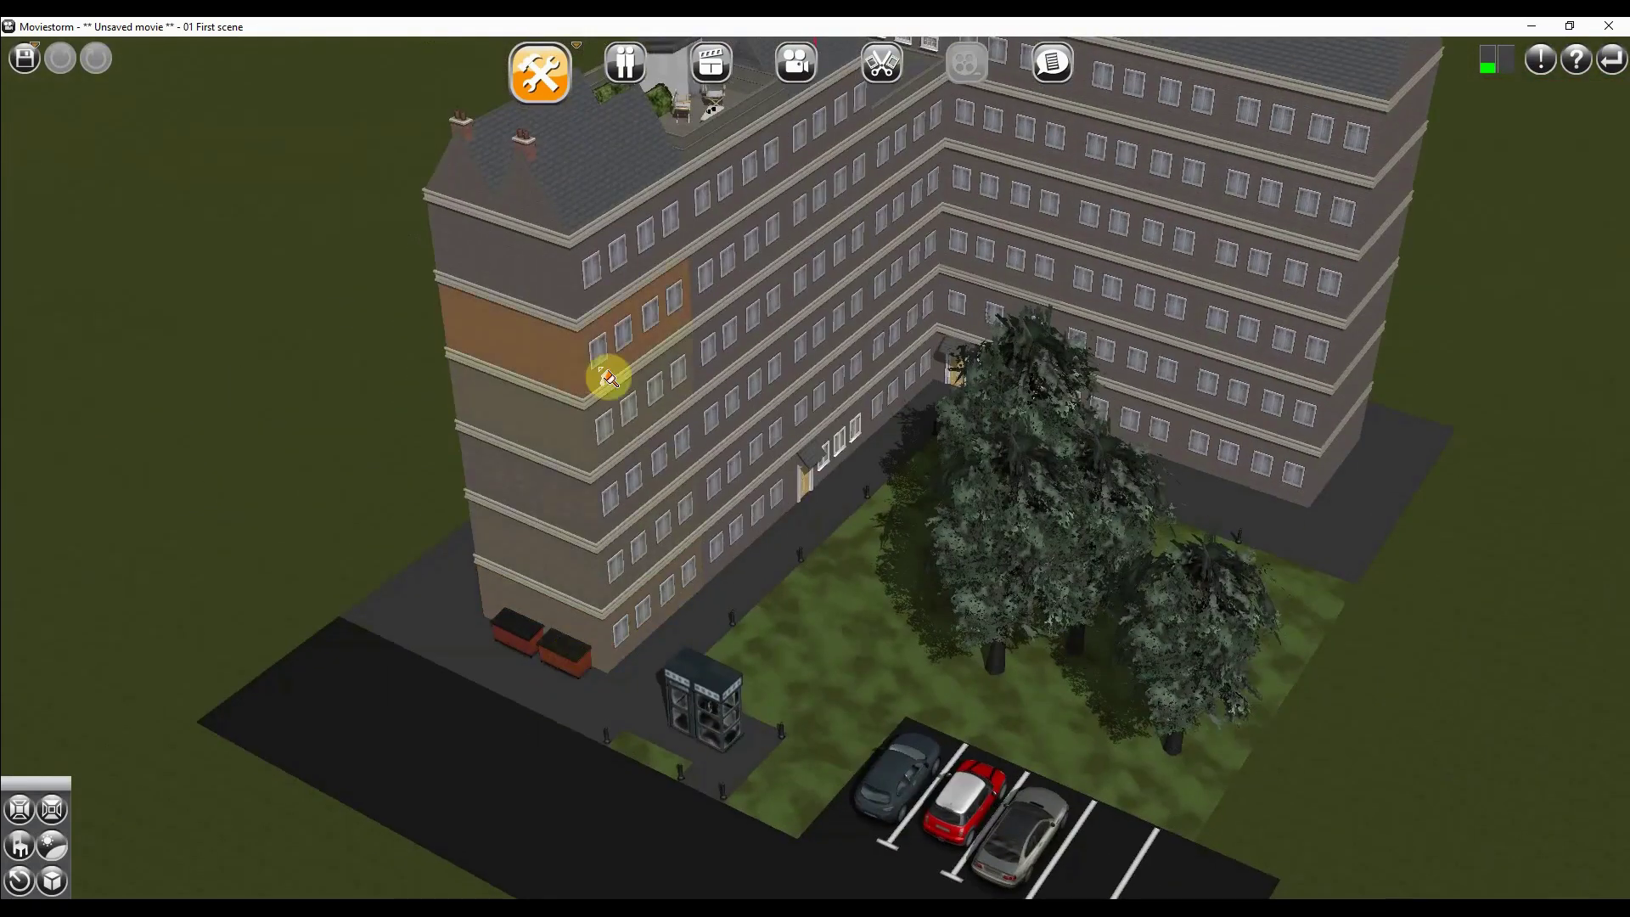
click(610, 335)
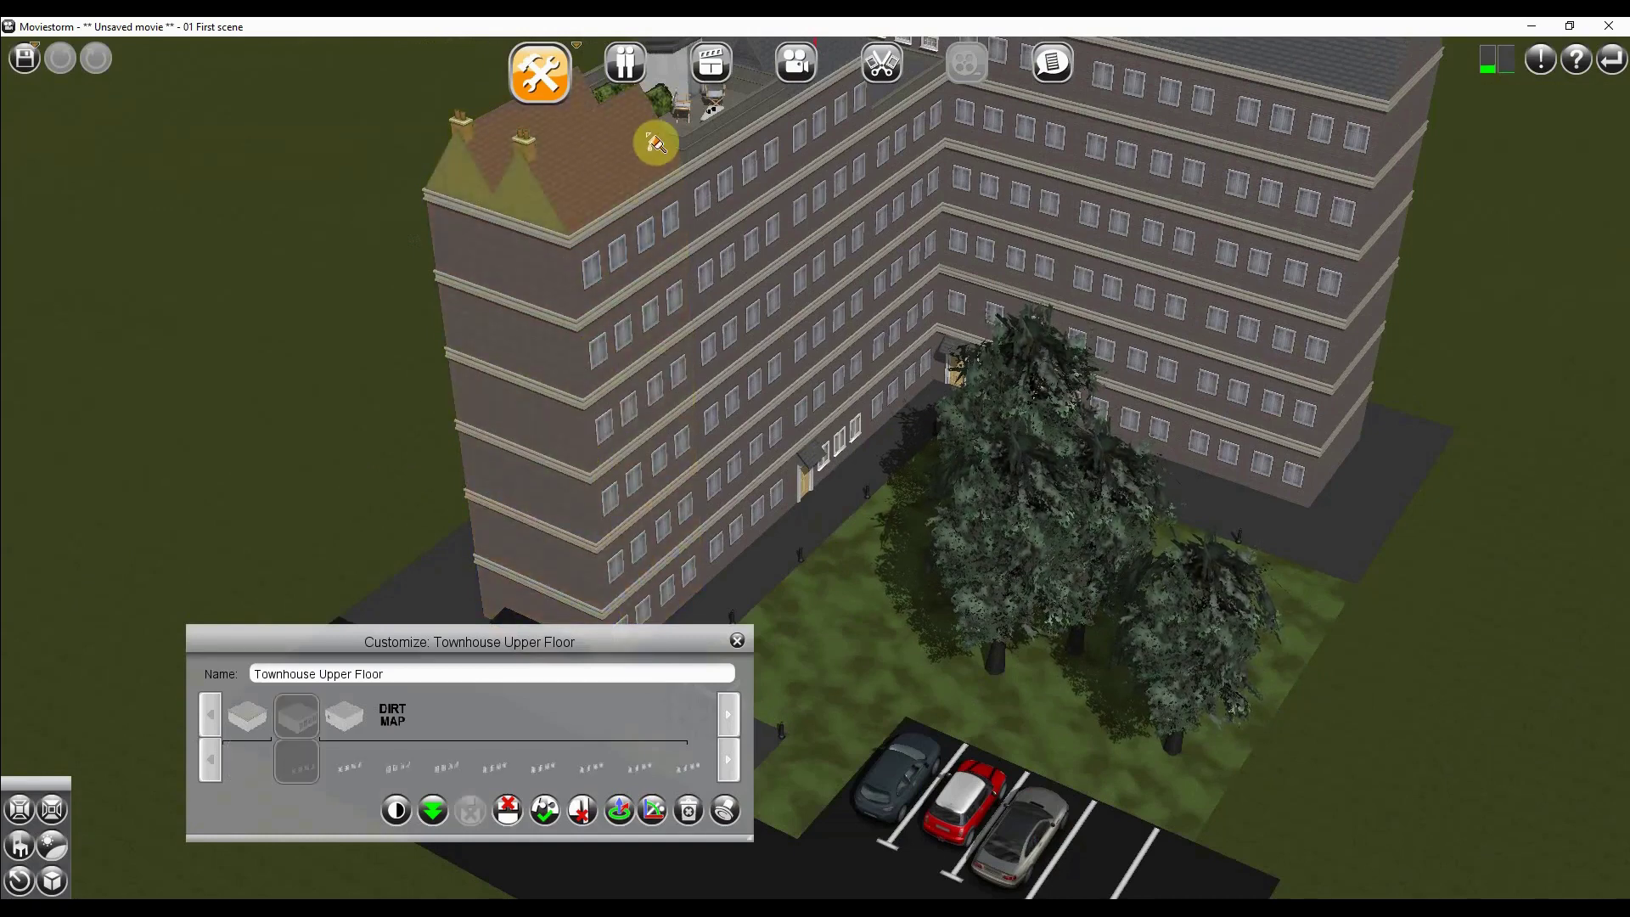
right_drag(815, 389, 927, 564)
scroll(928, 564, up, 3)
right_drag(1233, 753, 972, 609)
scroll(869, 484, down, 8)
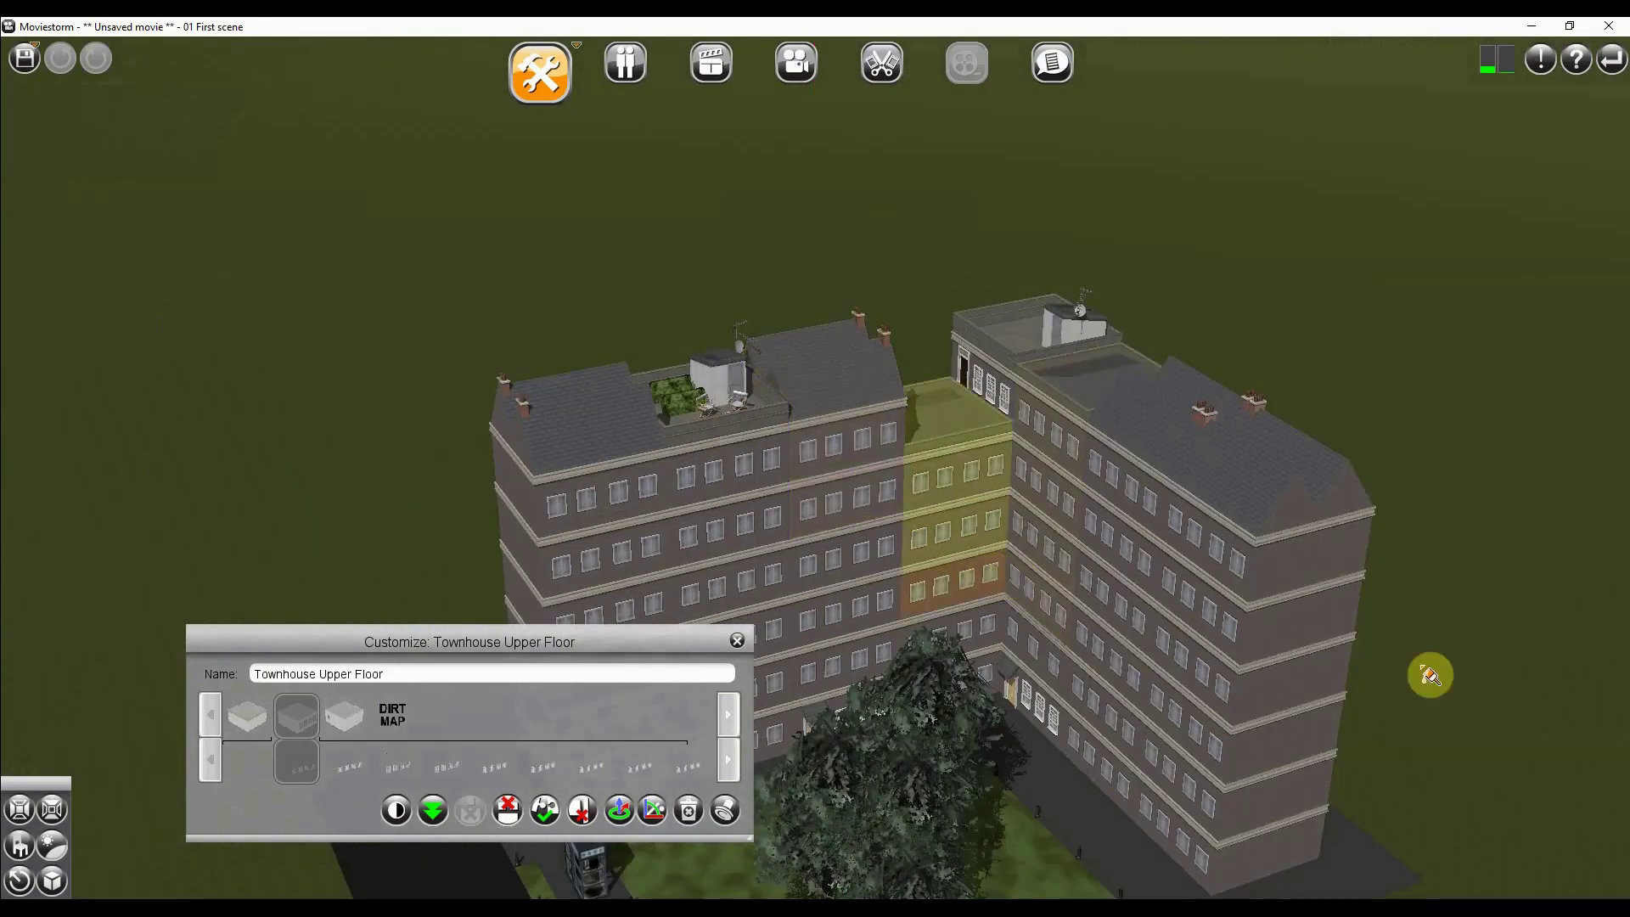
scroll(1425, 721, down, 1)
middle_drag(1262, 728, 1312, 454)
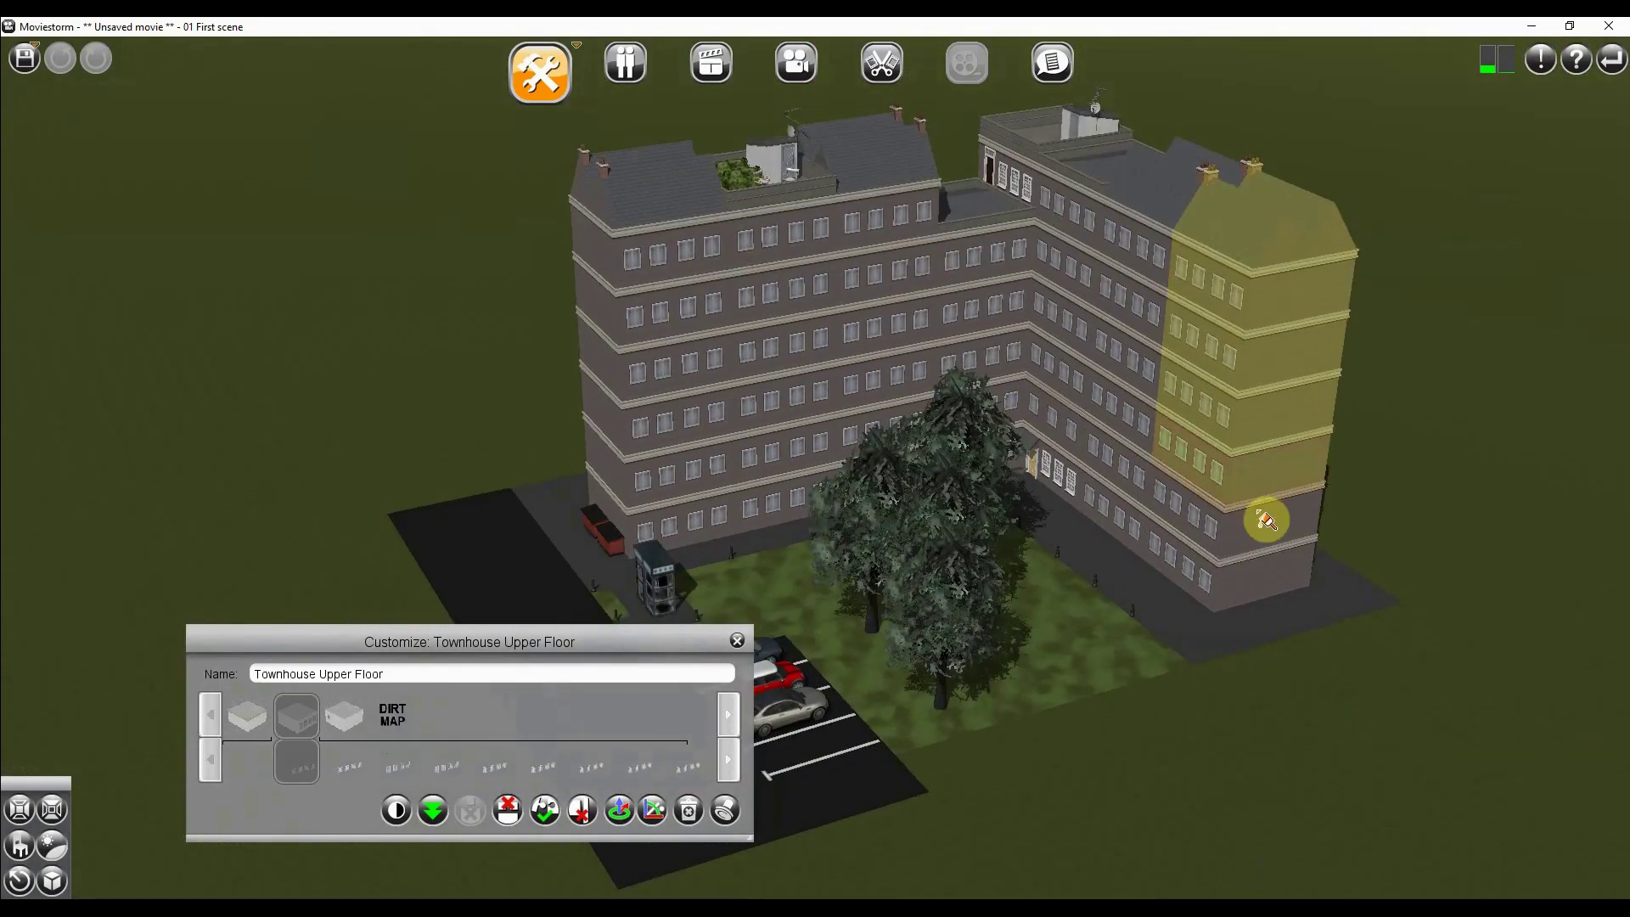
click(737, 641)
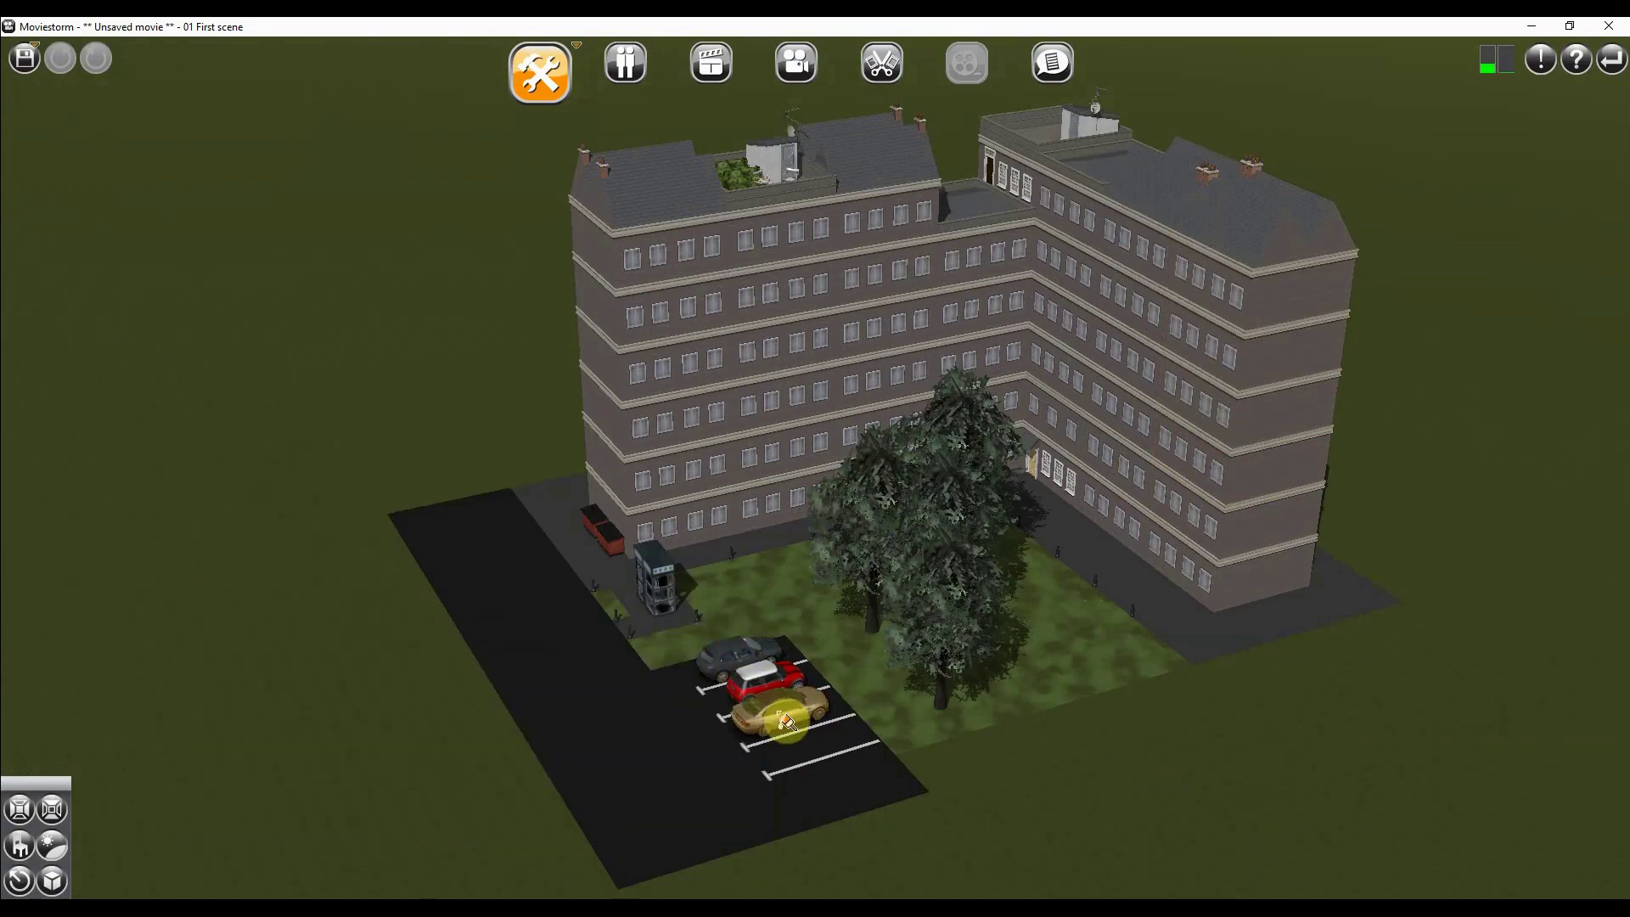
Step: Search the set props for "bik" and place the motorbike on the road between the phone booths and the parked cars
scroll(788, 720, up, 5)
drag(819, 661, 971, 629)
drag(802, 577, 837, 688)
mouse_move(764, 683)
right_down()
mouse_move(823, 673)
mouse_move(794, 672)
right_up()
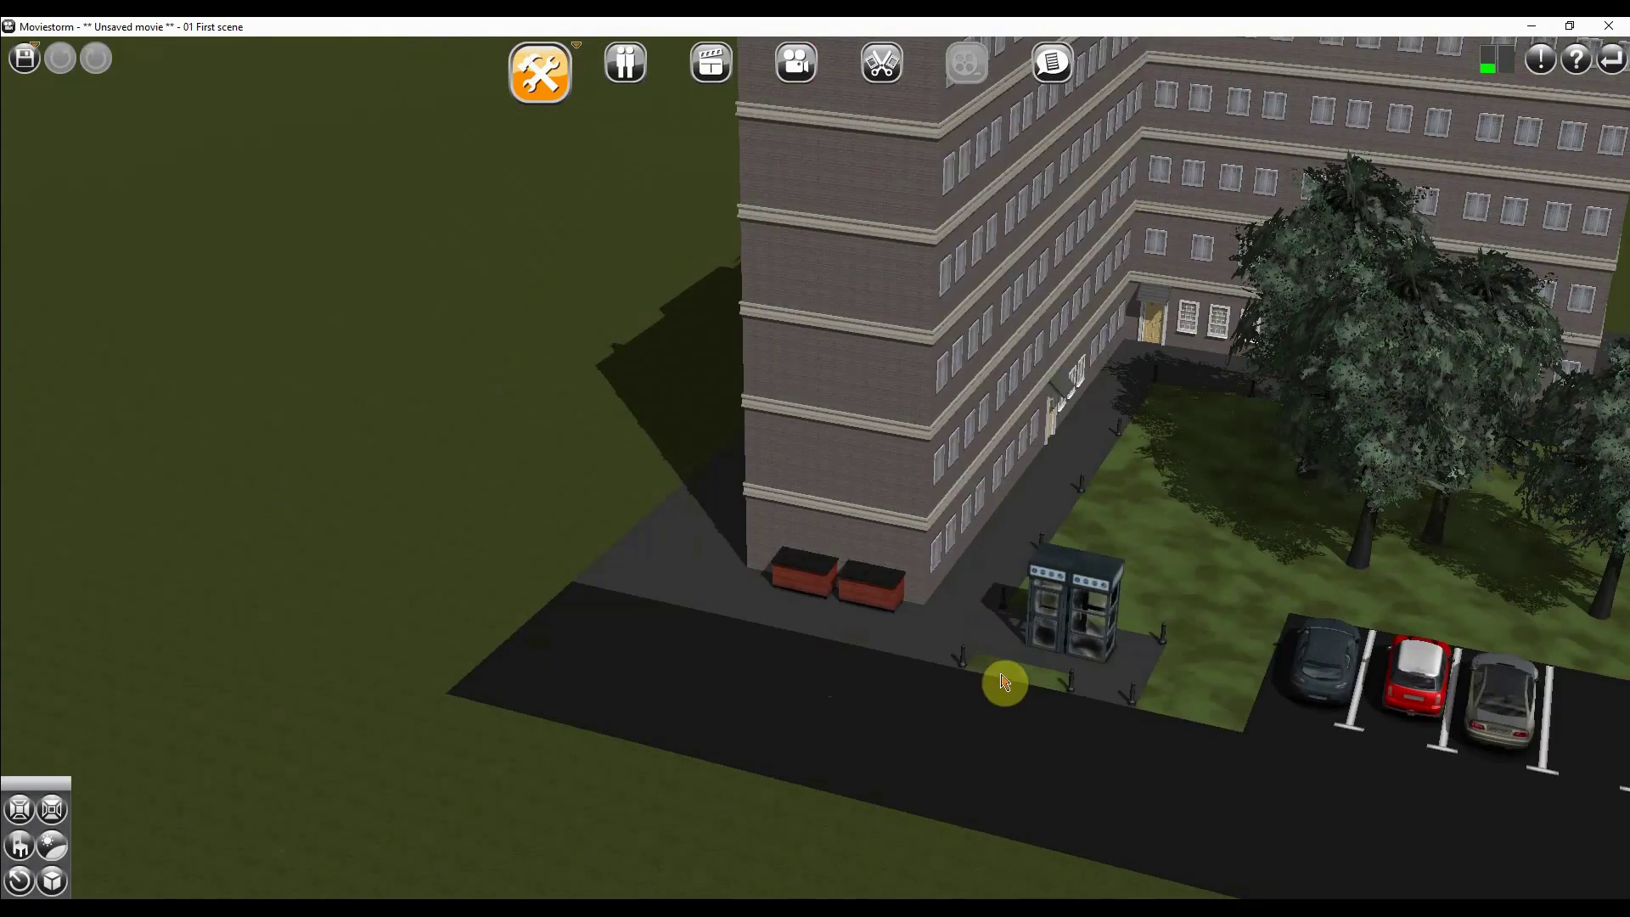
drag(1002, 681, 665, 654)
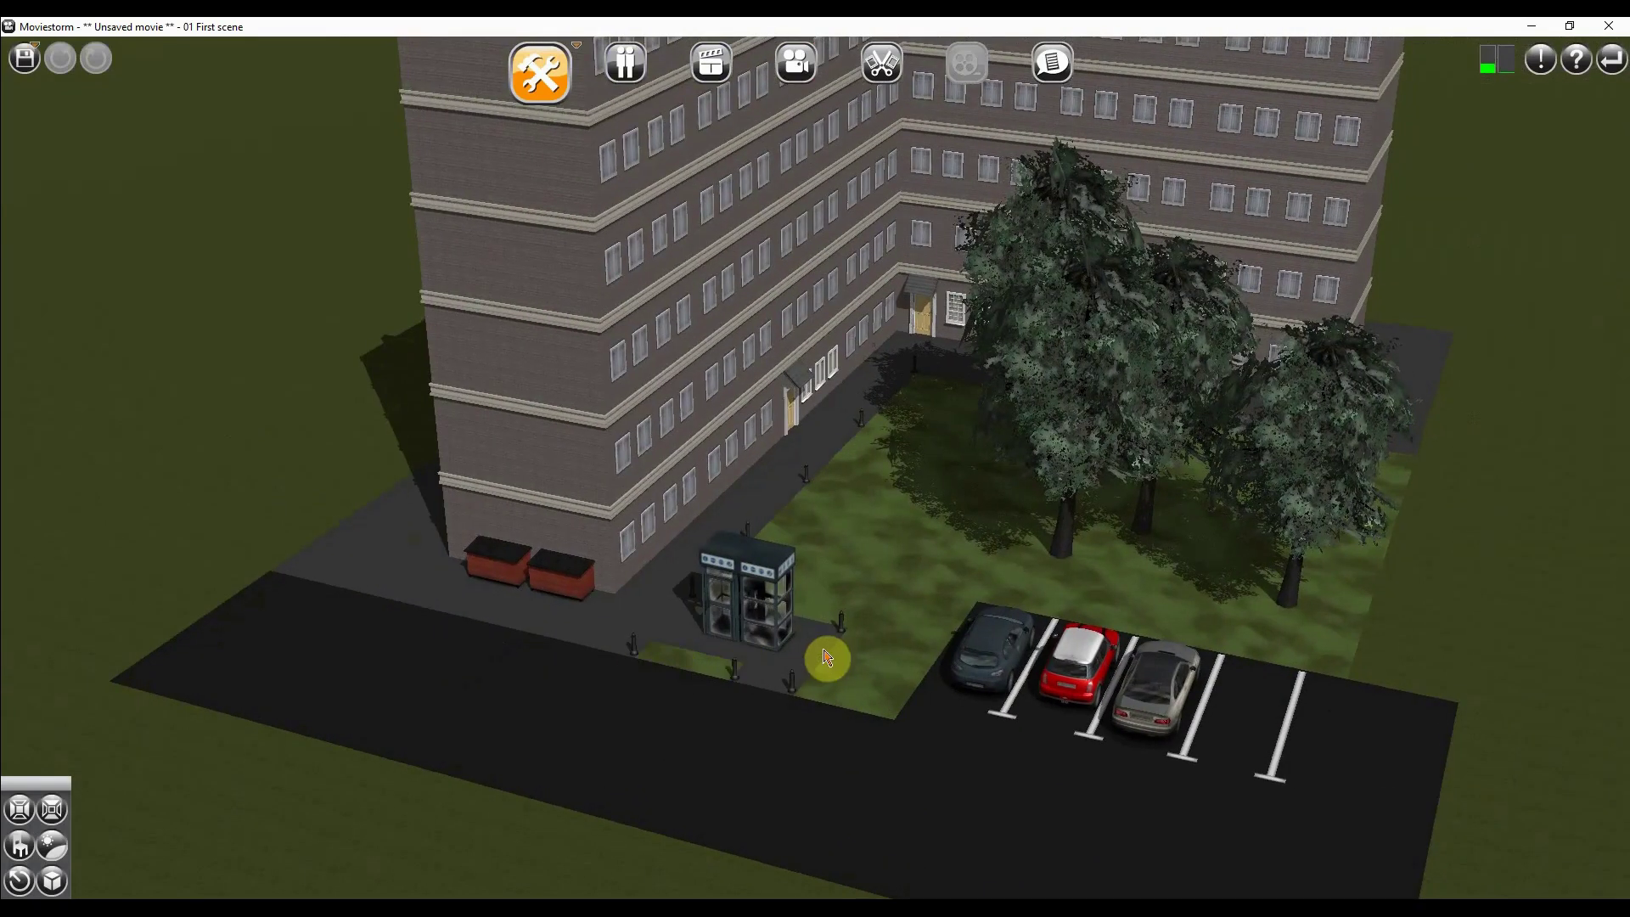
click(21, 848)
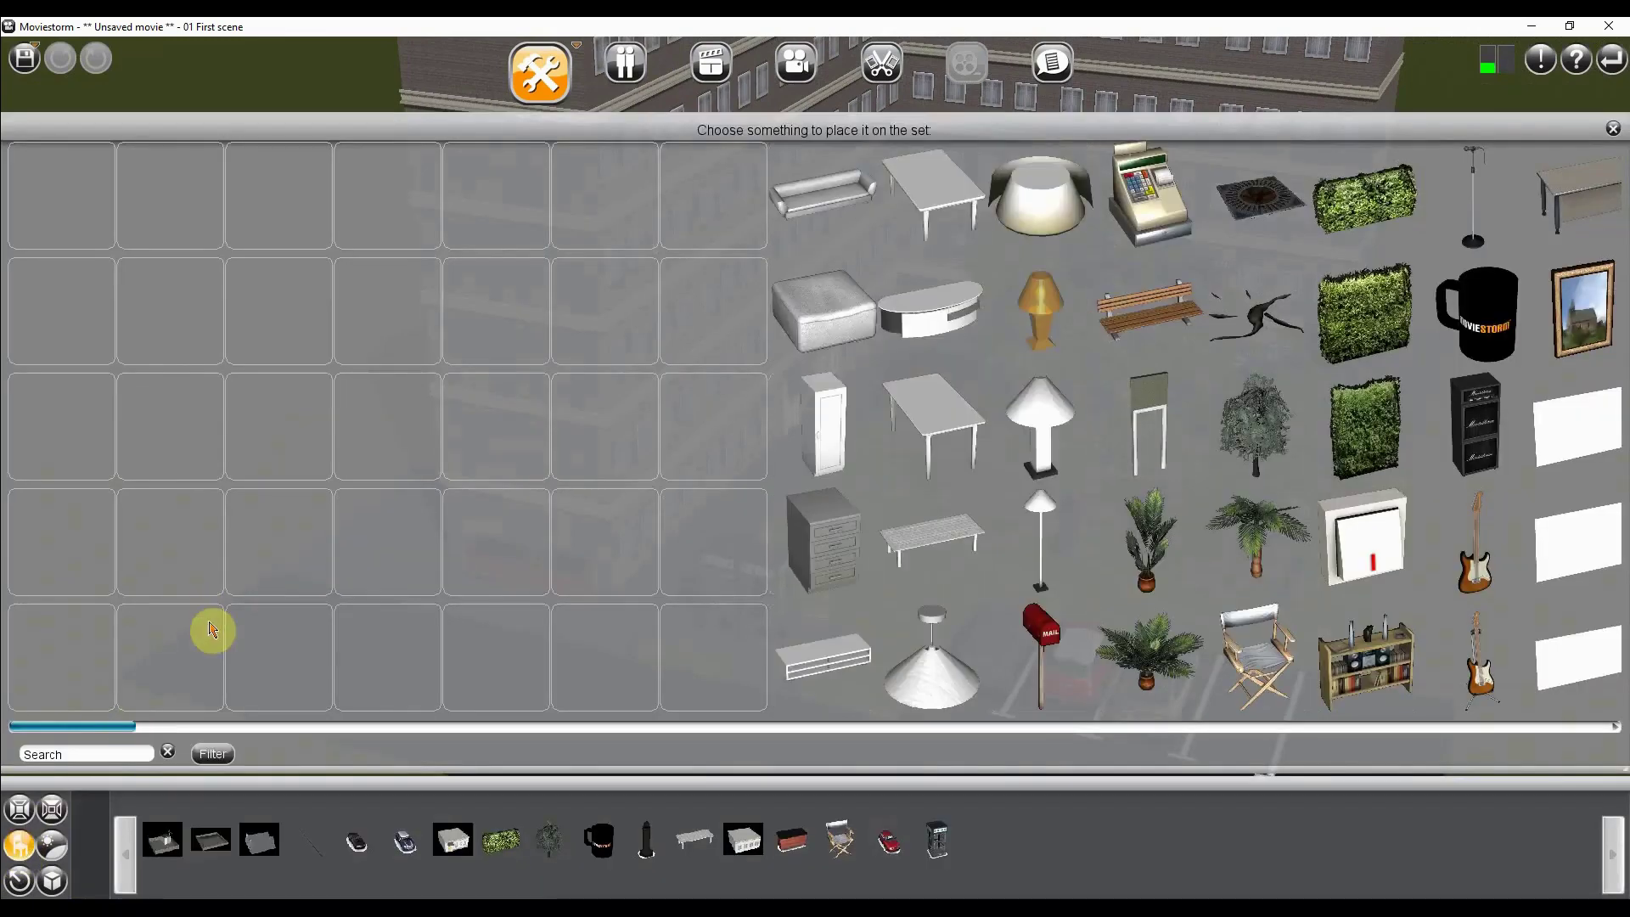
click(60, 755)
text(bik)
click(42, 157)
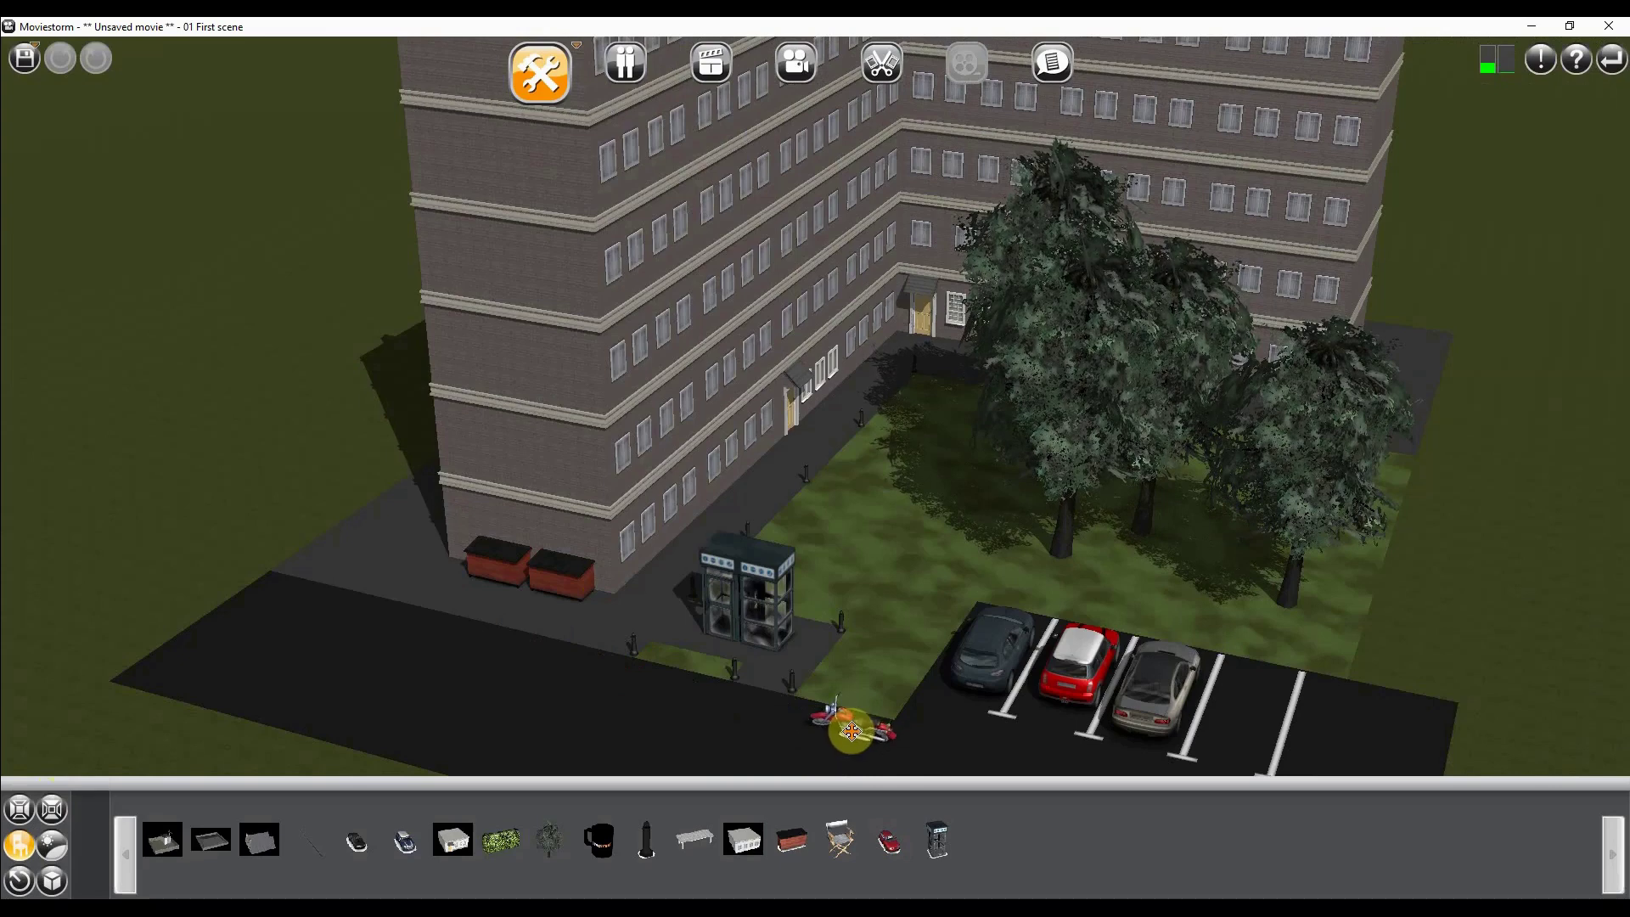
click(852, 730)
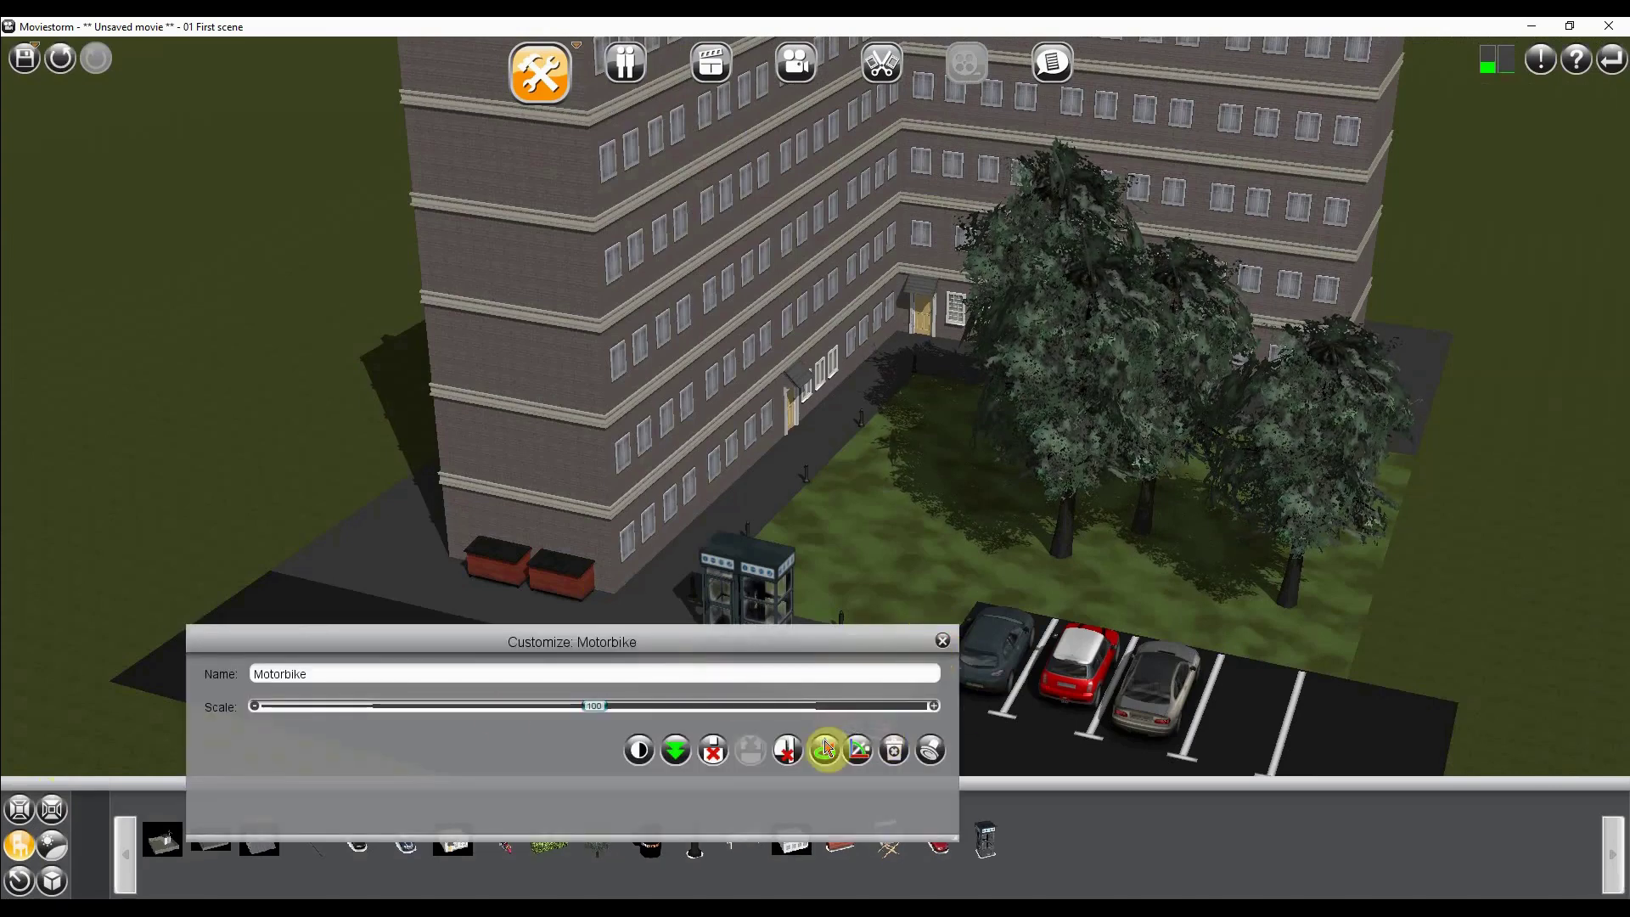
Step: Rotate the motorbike about its vertical axis so that it faces the opposite way along the road
drag(813, 649, 1406, 140)
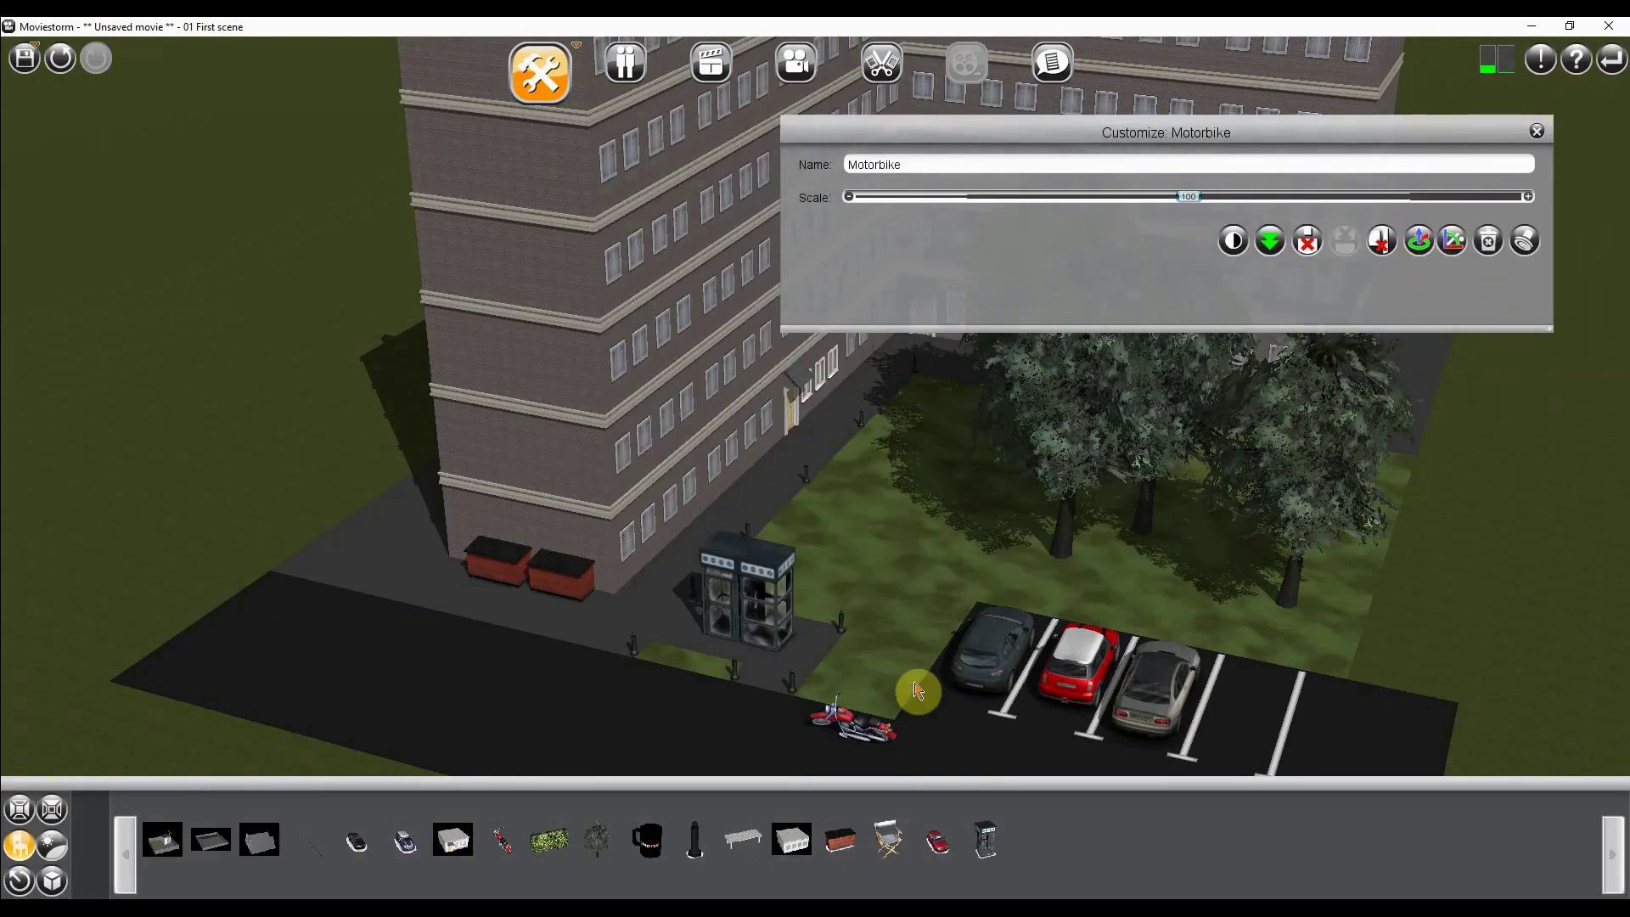
drag(993, 501, 876, 317)
scroll(804, 512, up, 5)
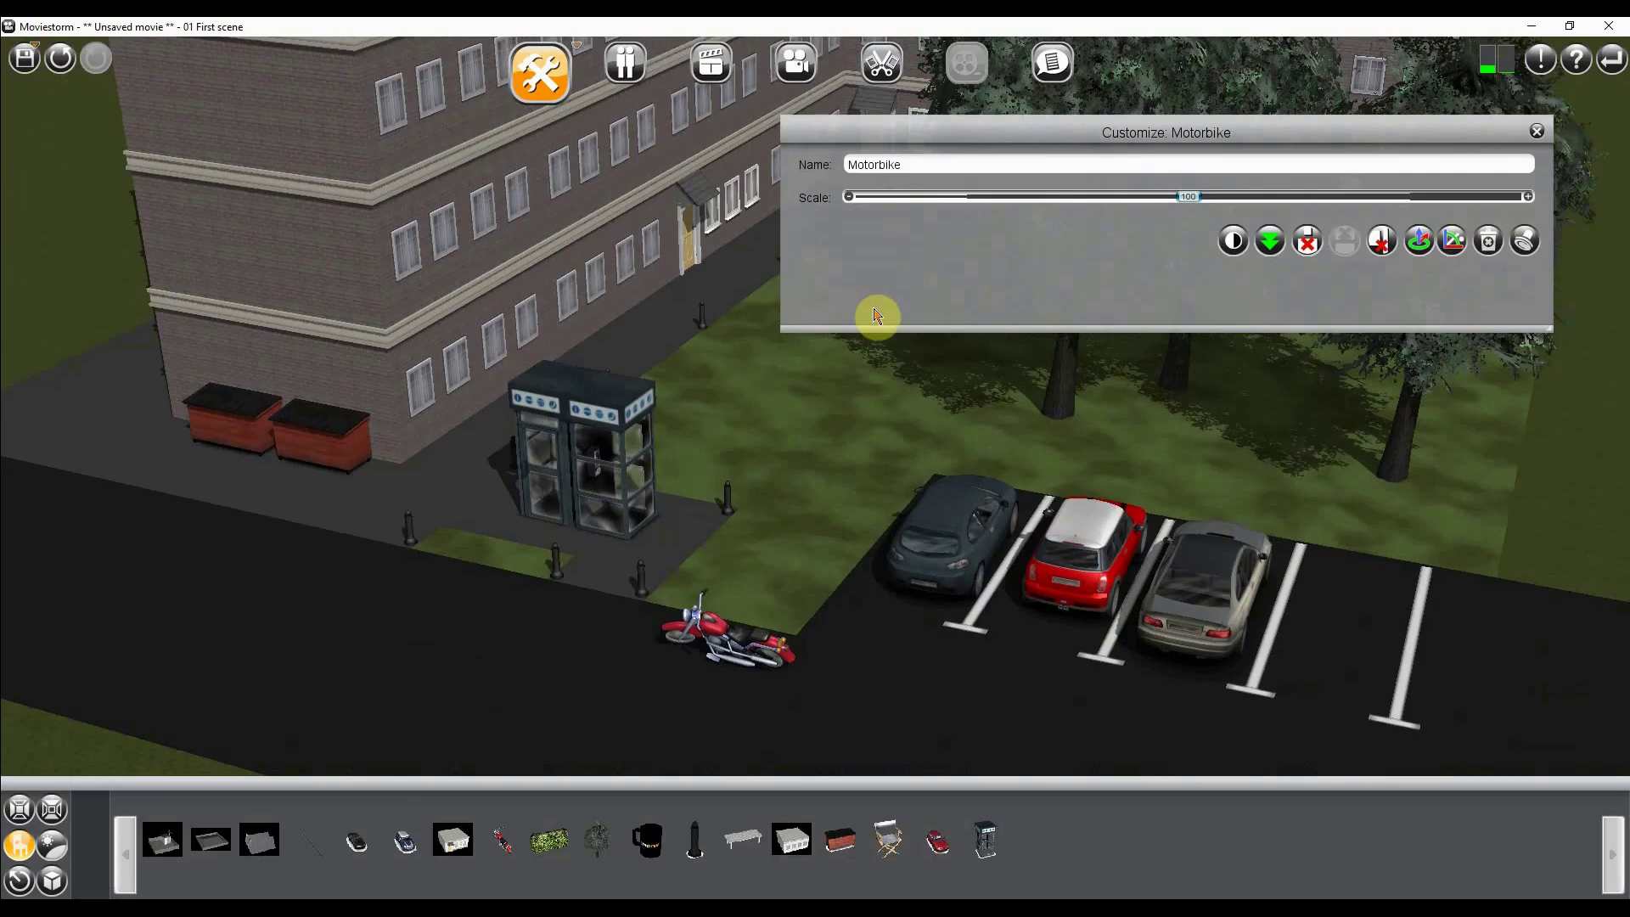
click(1420, 242)
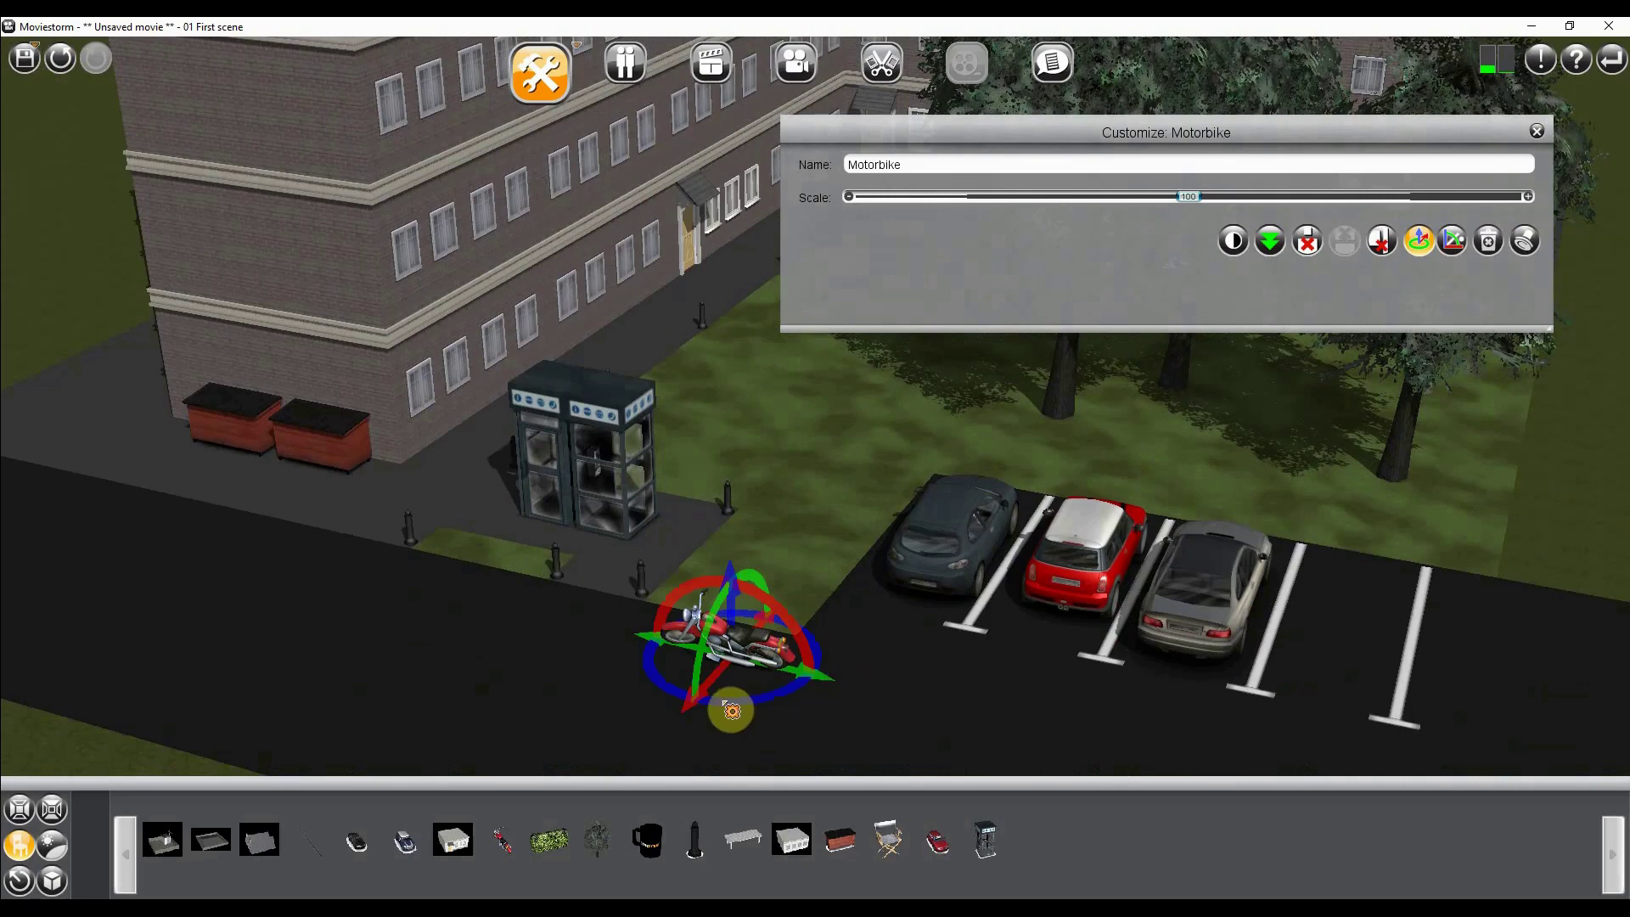
drag(768, 713, 684, 520)
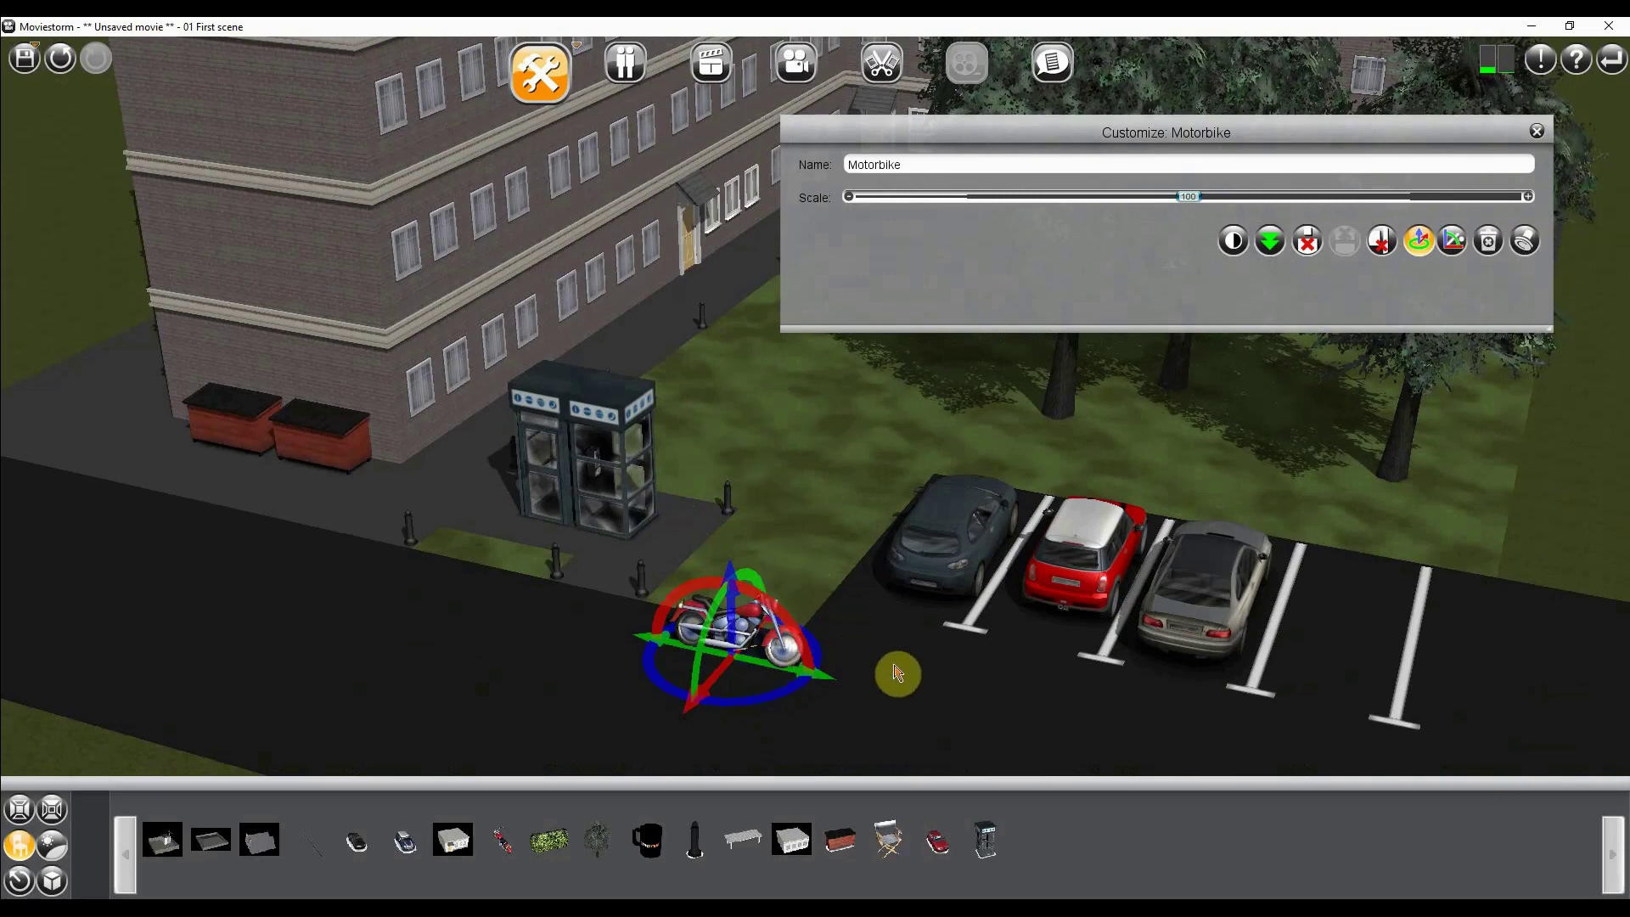
Step: Tilt the motorbike slightly sideways about its lengthwise axis, check its stance from the road side and finish customizing it
right_drag(918, 672, 712, 663)
drag(407, 586, 370, 583)
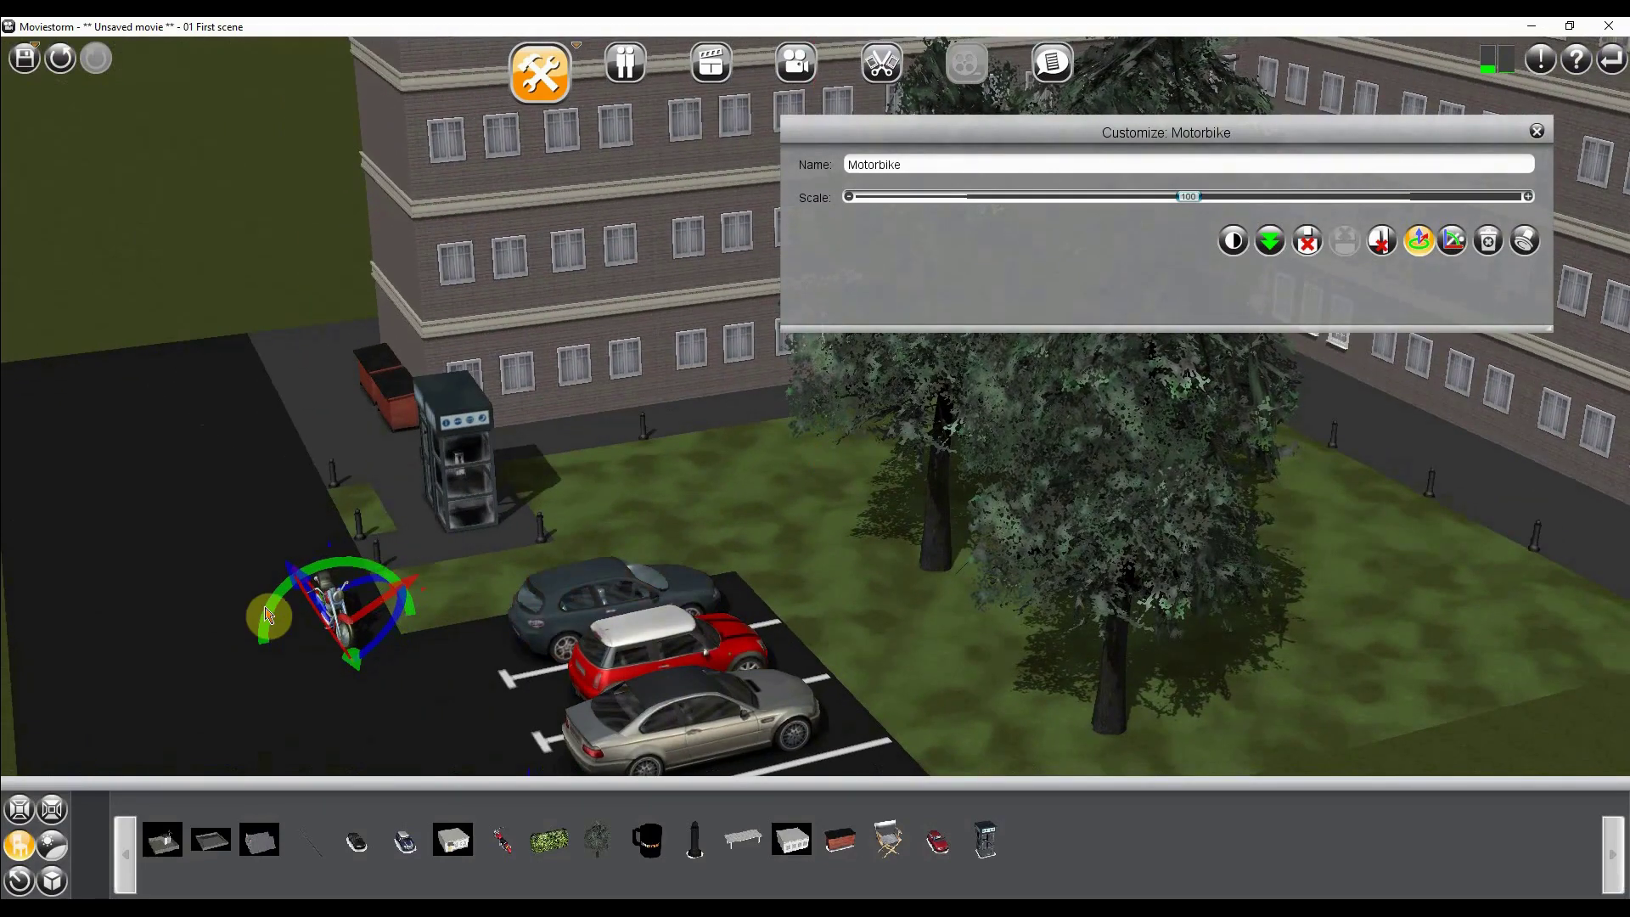
right_drag(218, 618, 1164, 546)
drag(1168, 571, 779, 448)
scroll(872, 668, down, 1)
scroll(891, 658, up, 6)
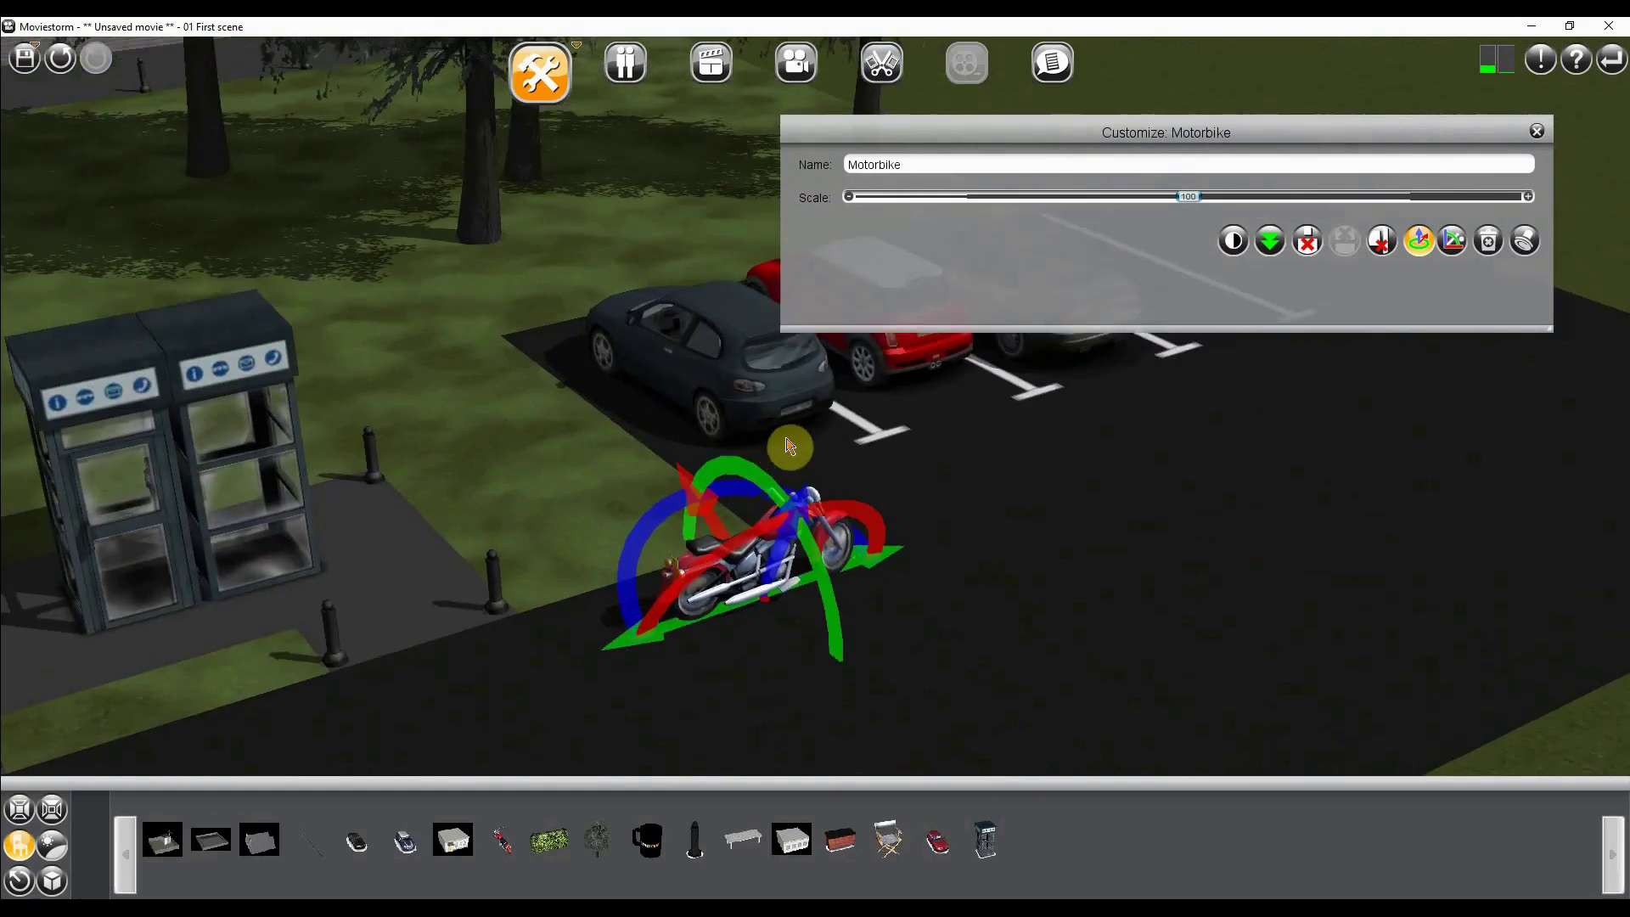
click(1538, 131)
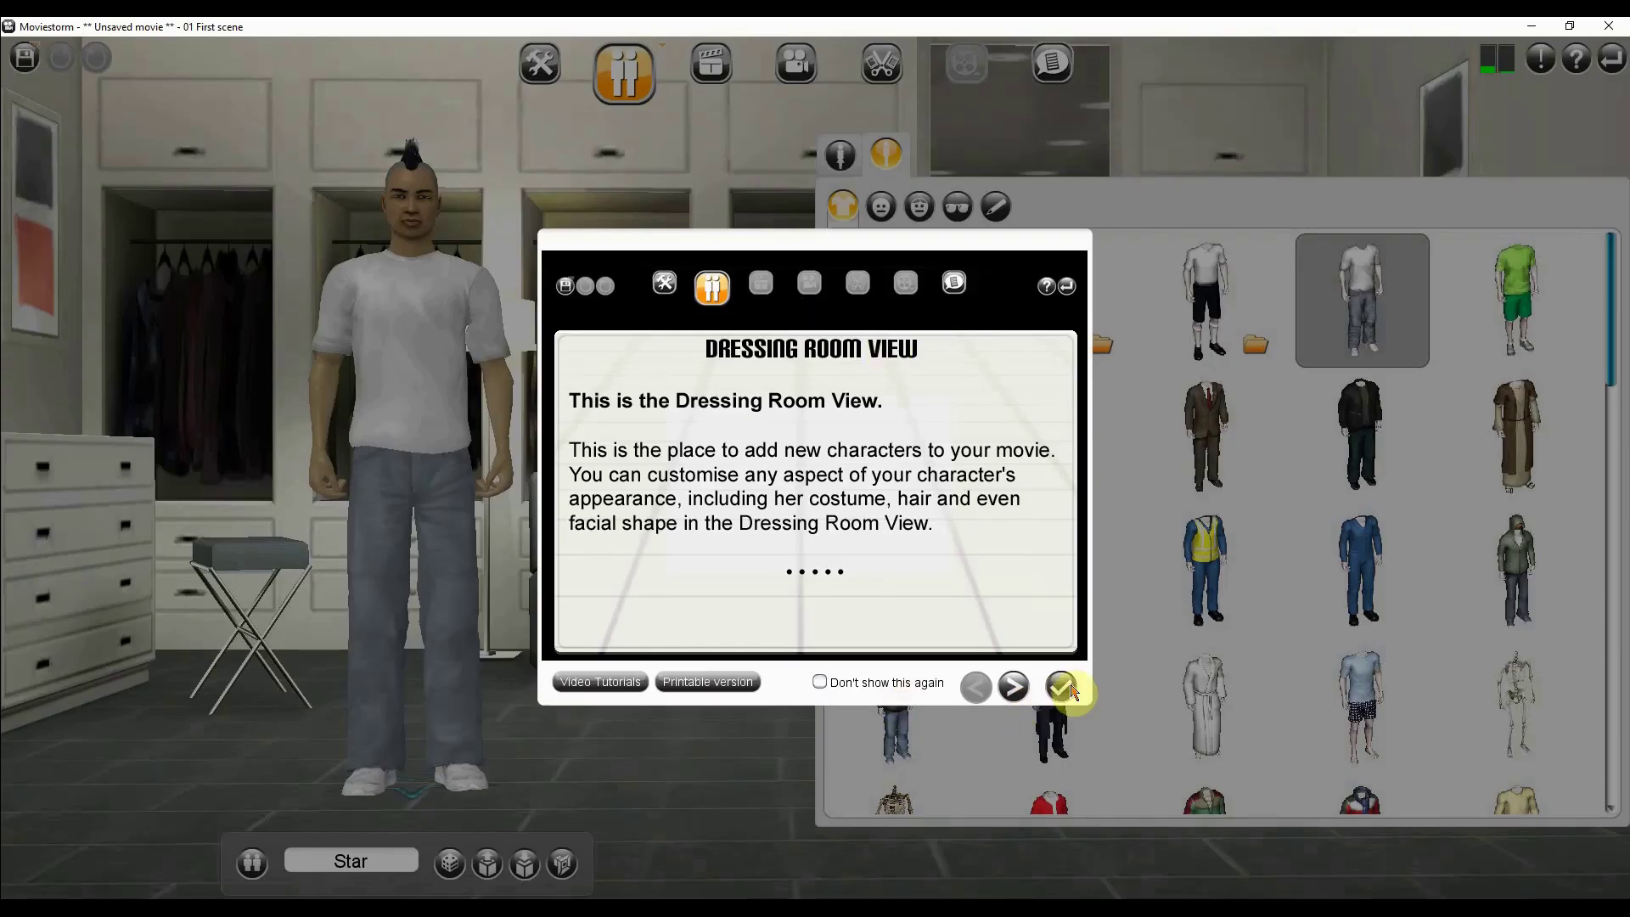
Step: In the Dressing Room, dress the Star character in the black jacket with dark green trousers, trying the long dark overcoat suit first
click(1061, 687)
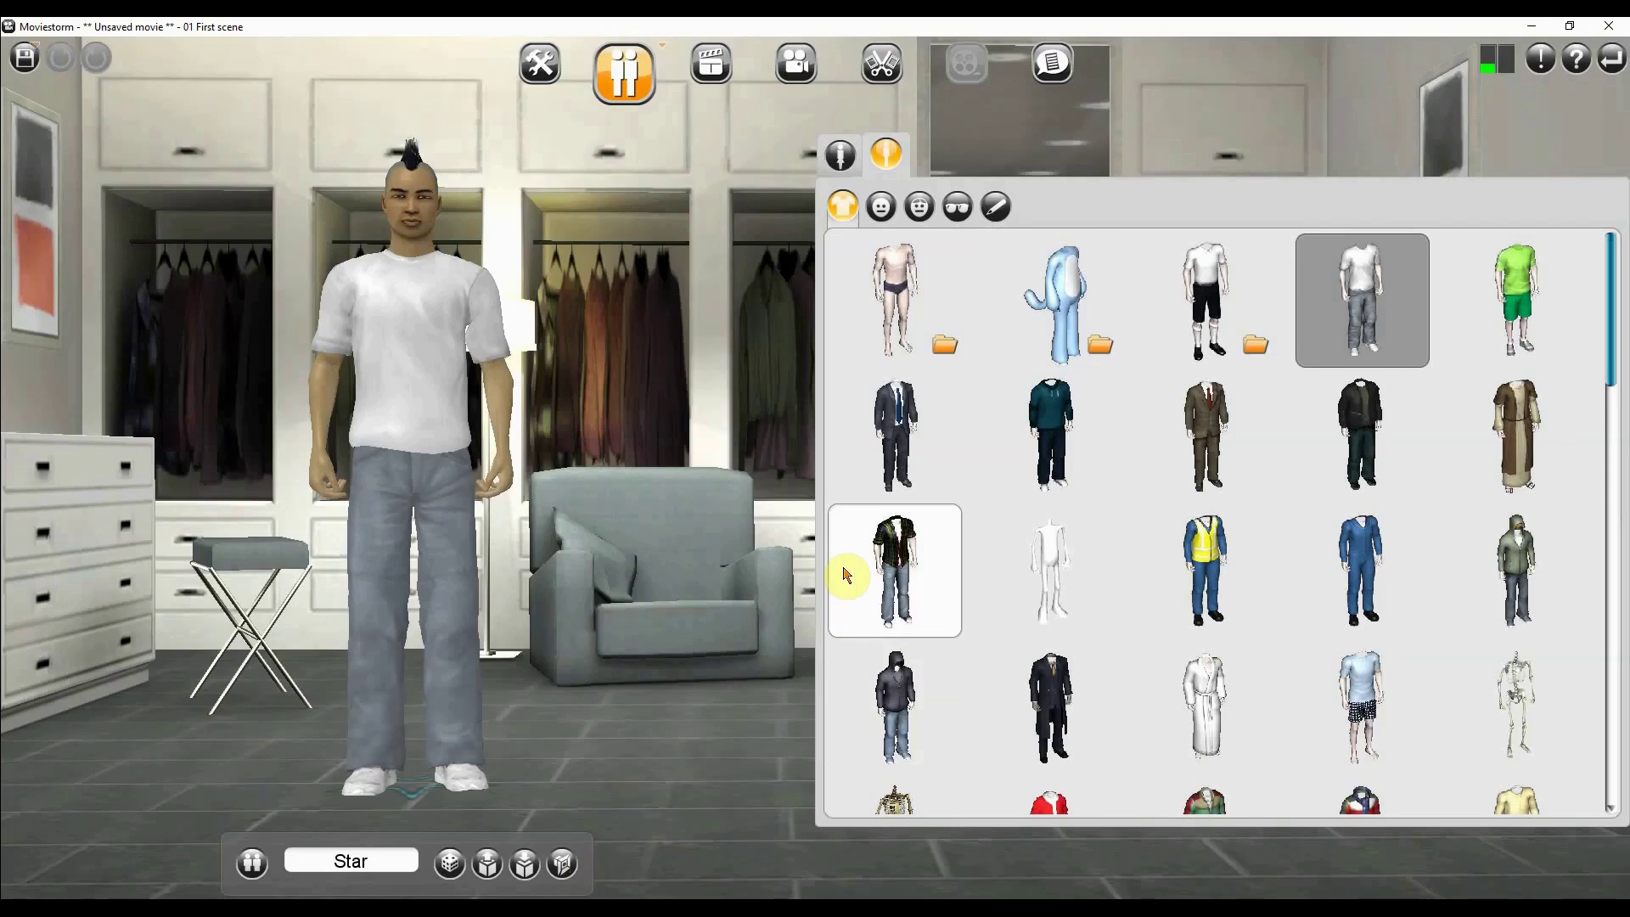
click(251, 865)
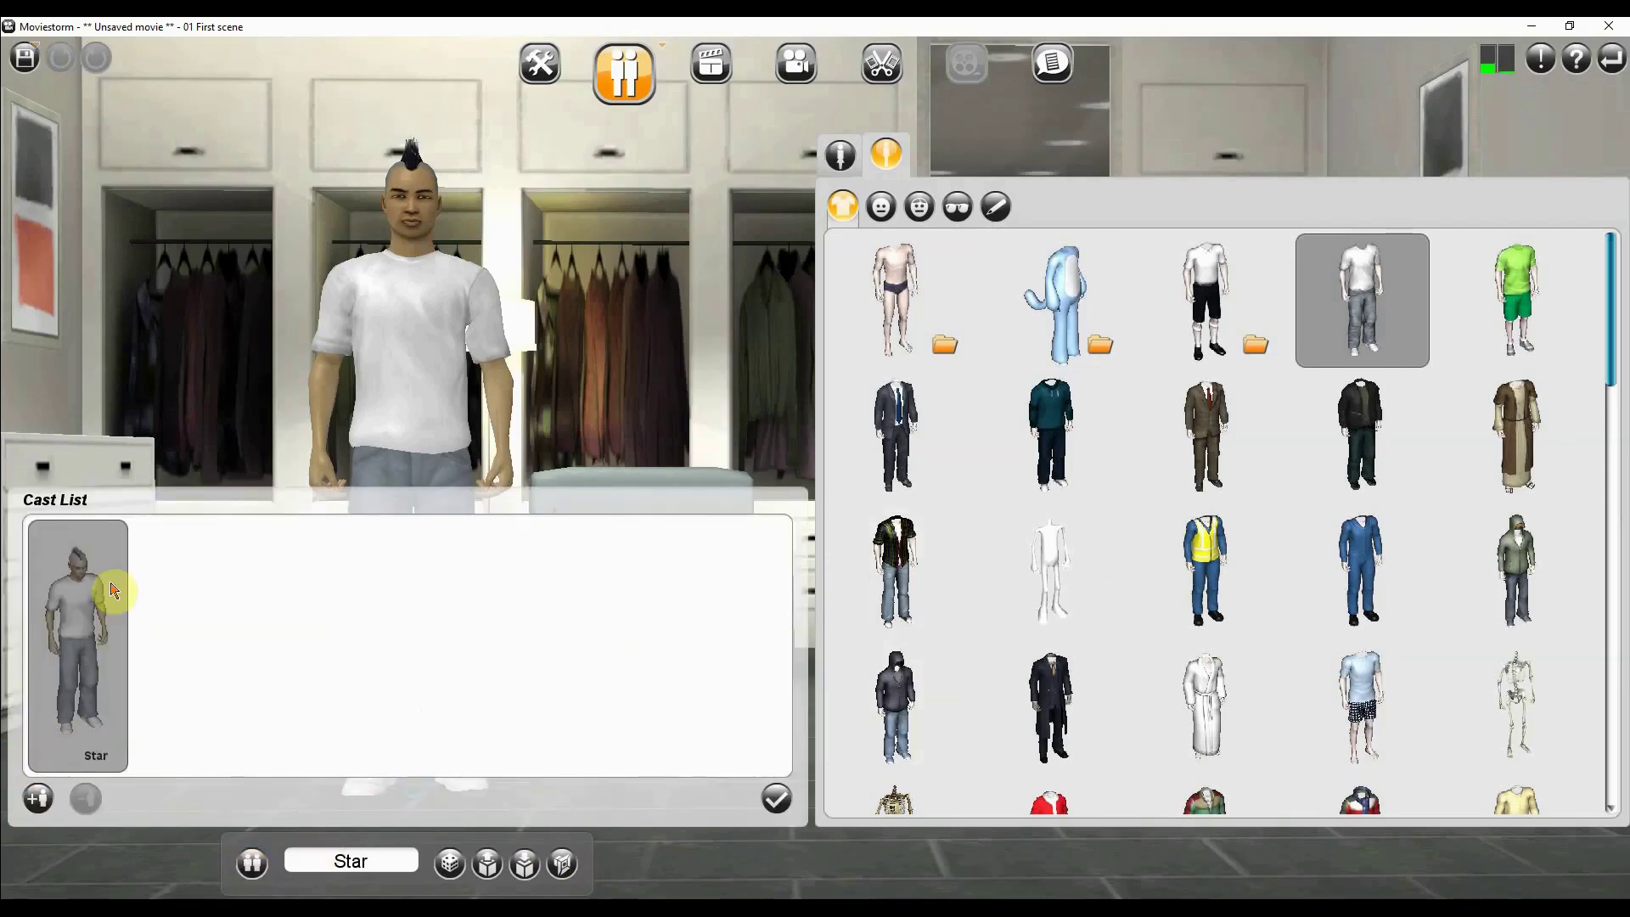
click(1065, 704)
click(1065, 704)
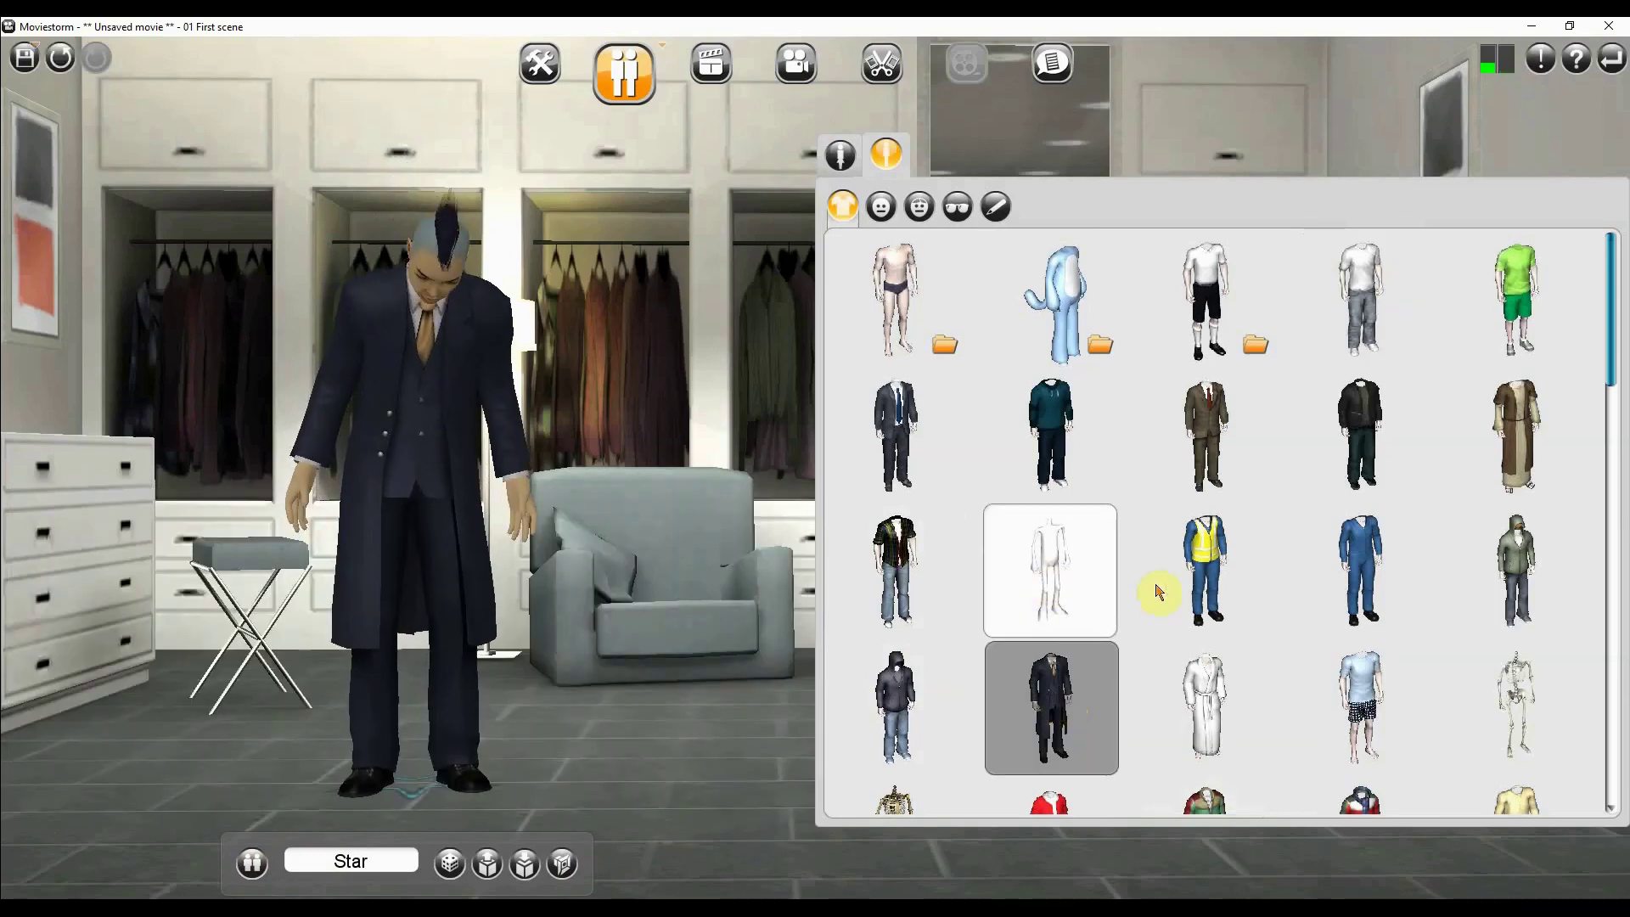
click(1366, 420)
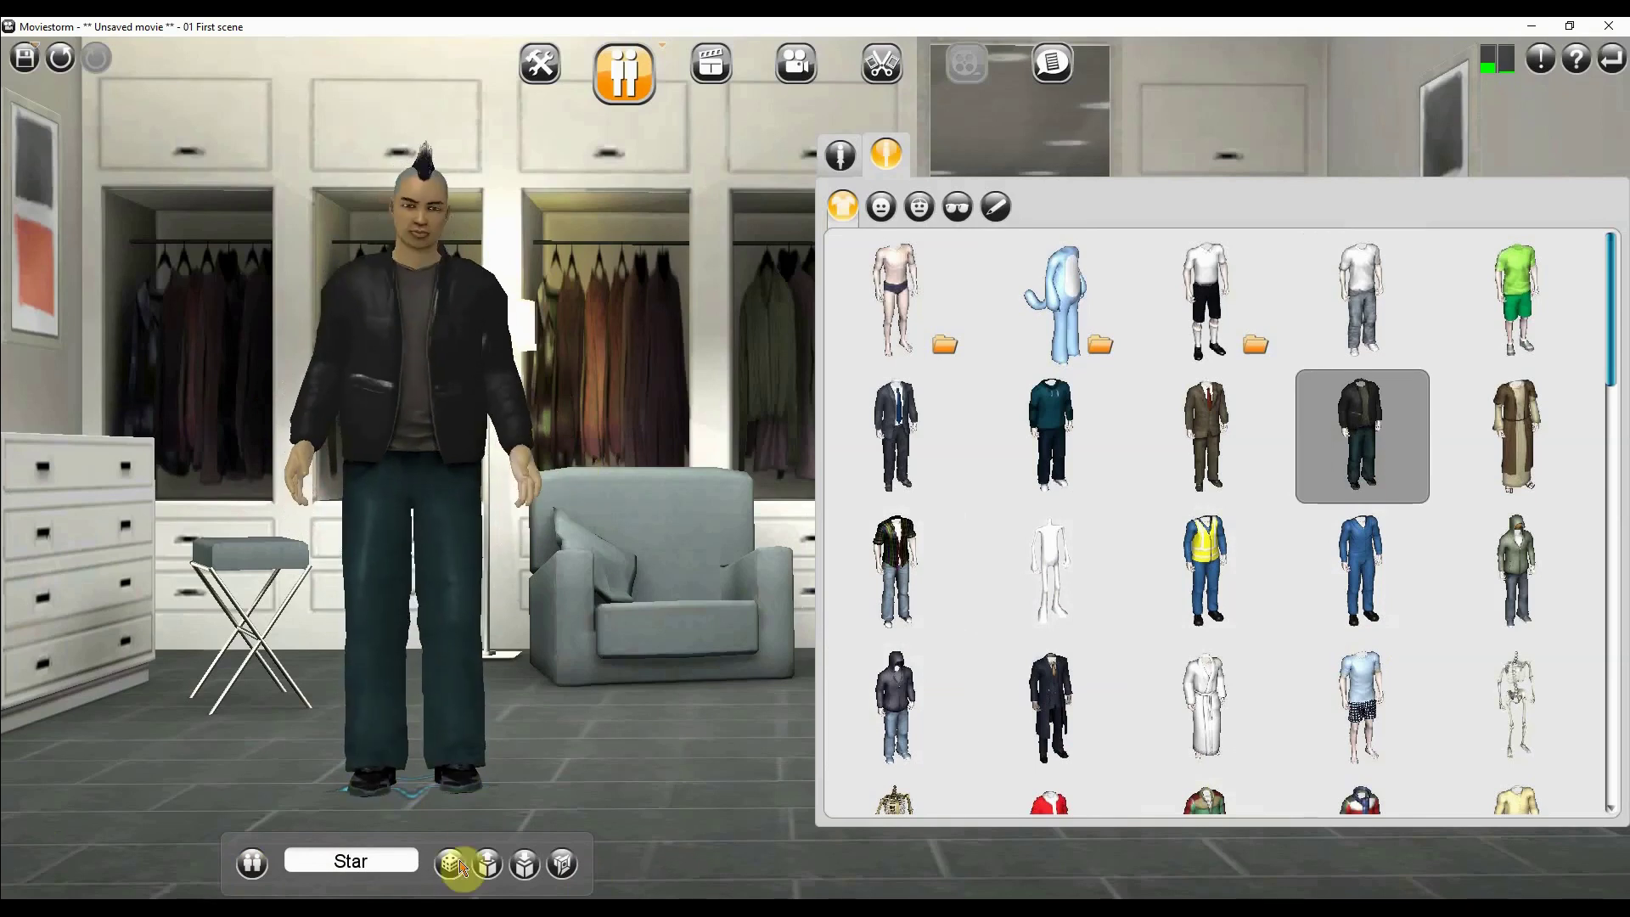
Step: Add the stock police character Officer Grey to the cast and dismiss the Dressing Room introduction
click(251, 867)
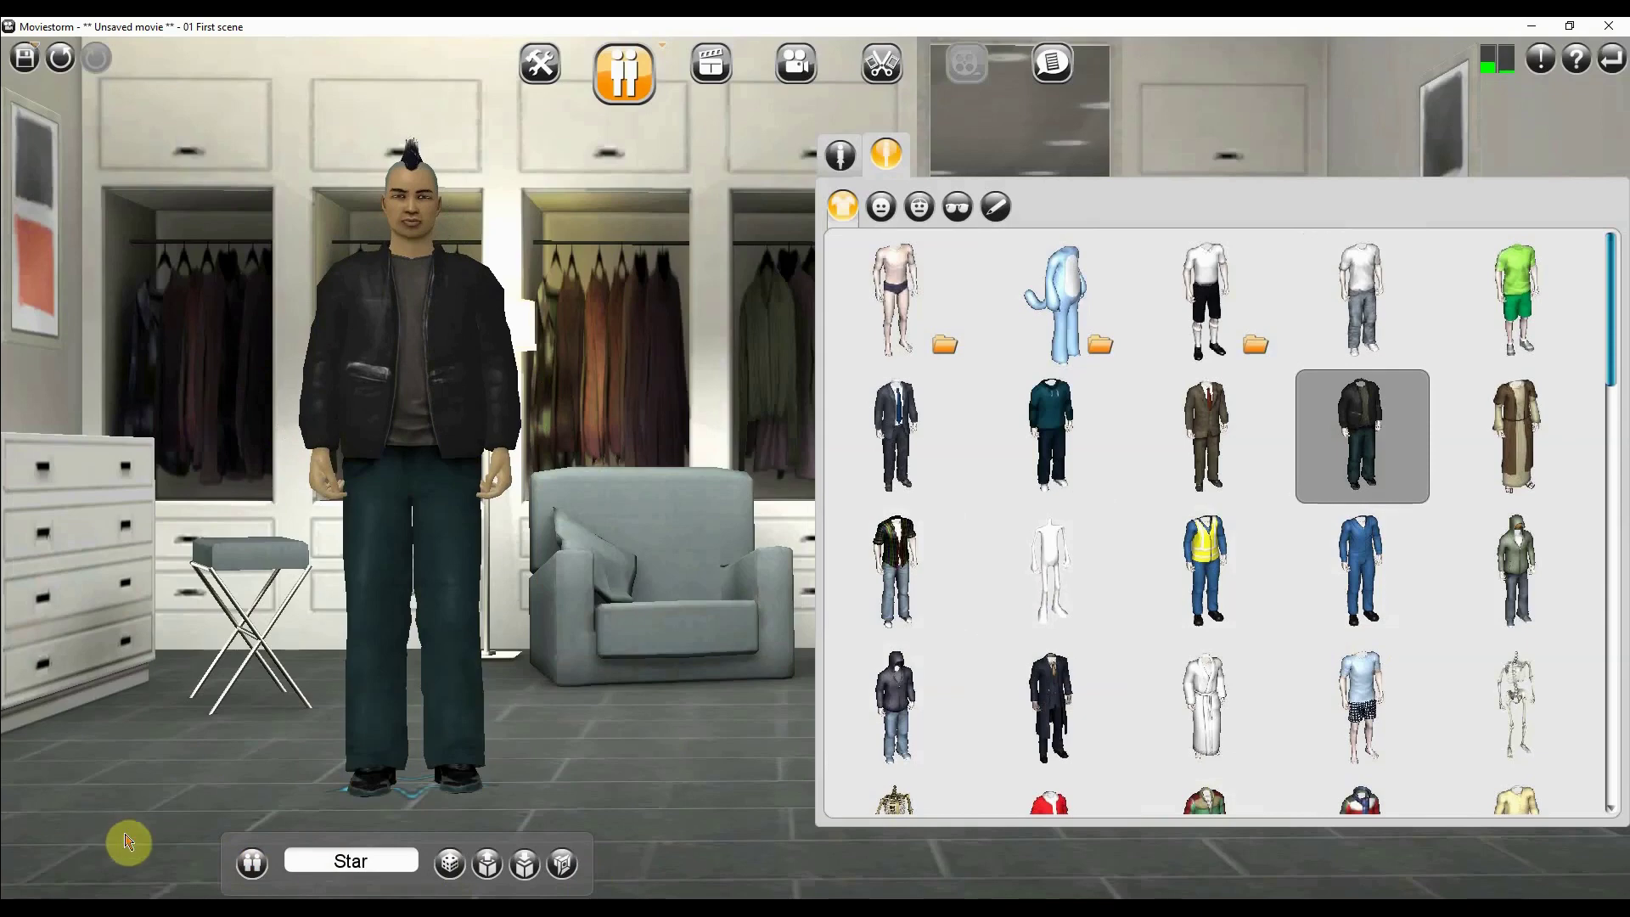
click(269, 865)
click(37, 800)
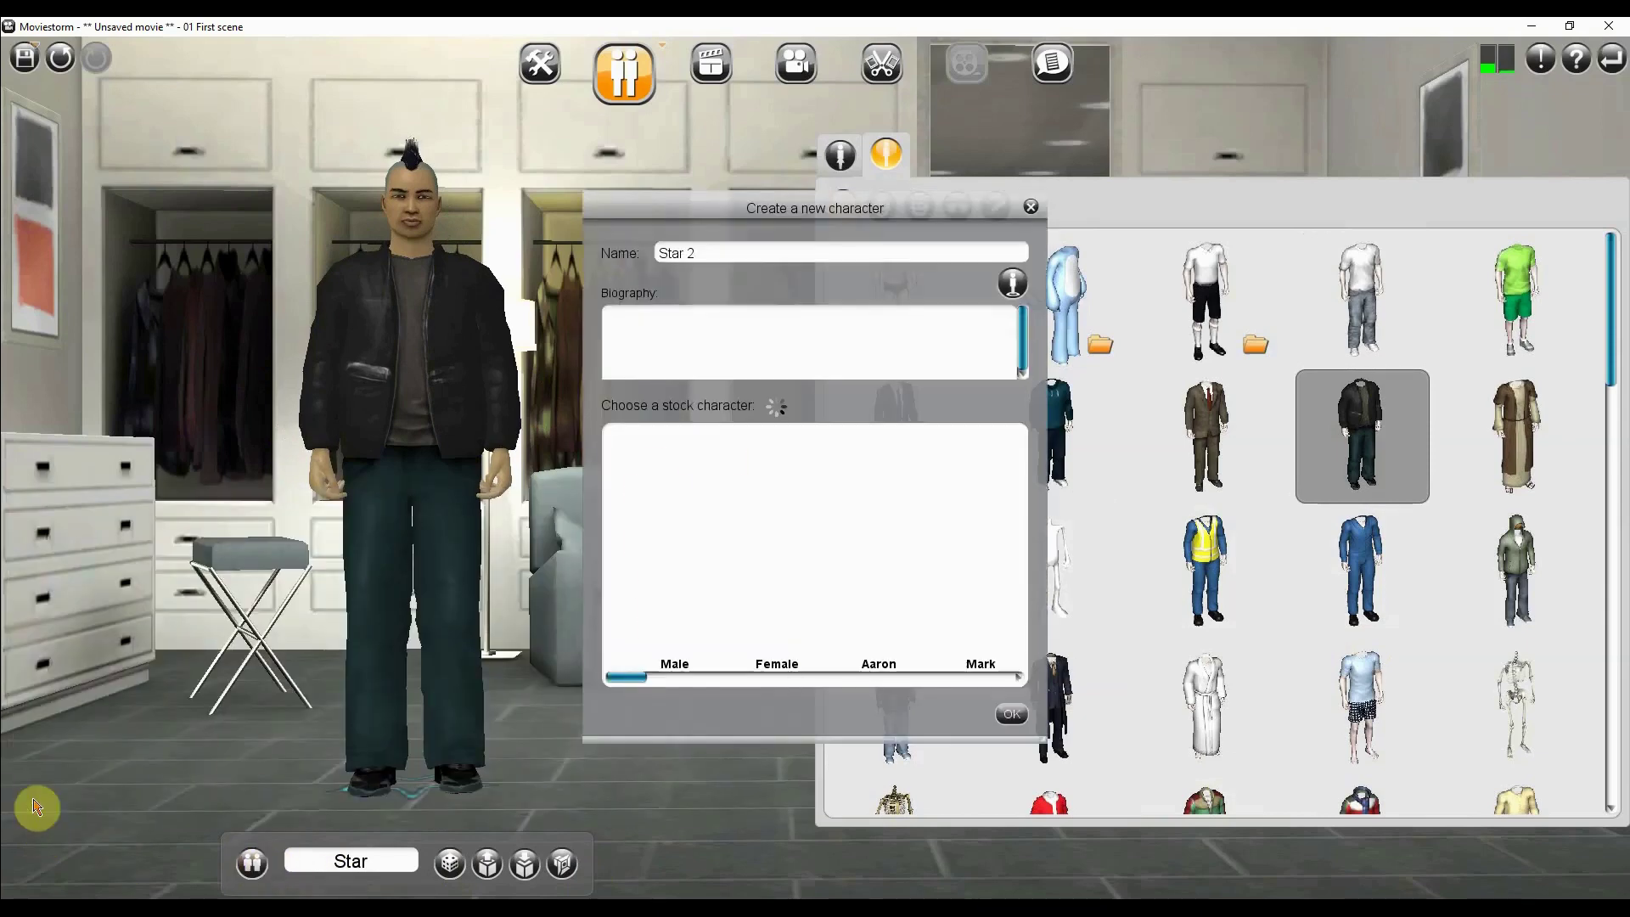
drag(627, 686, 736, 670)
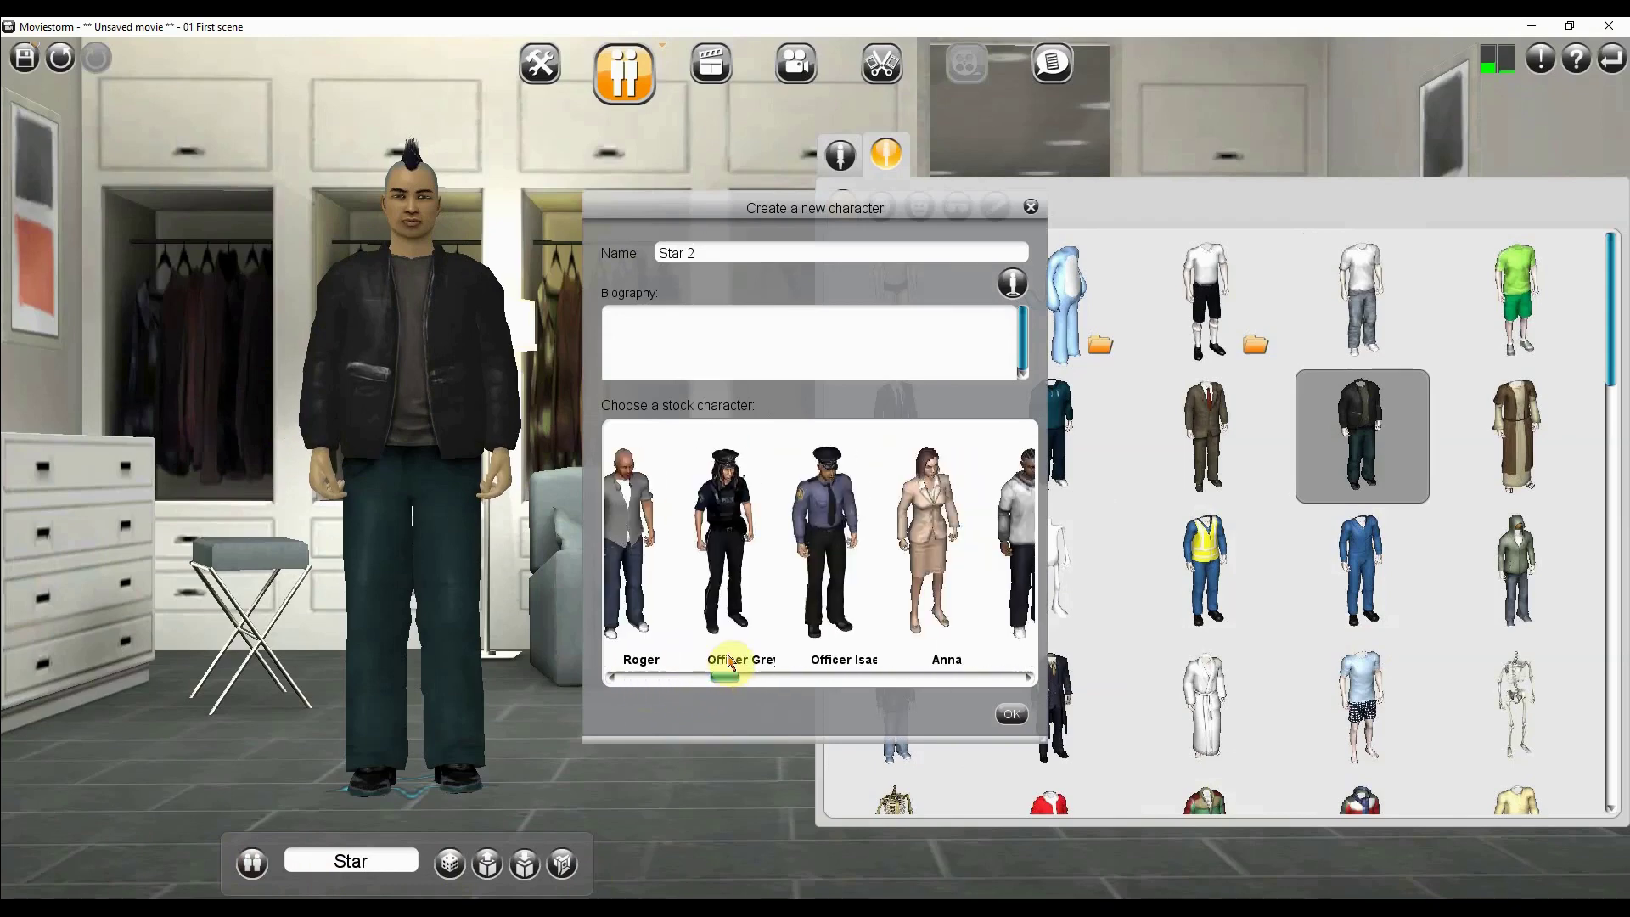
click(722, 512)
click(1014, 716)
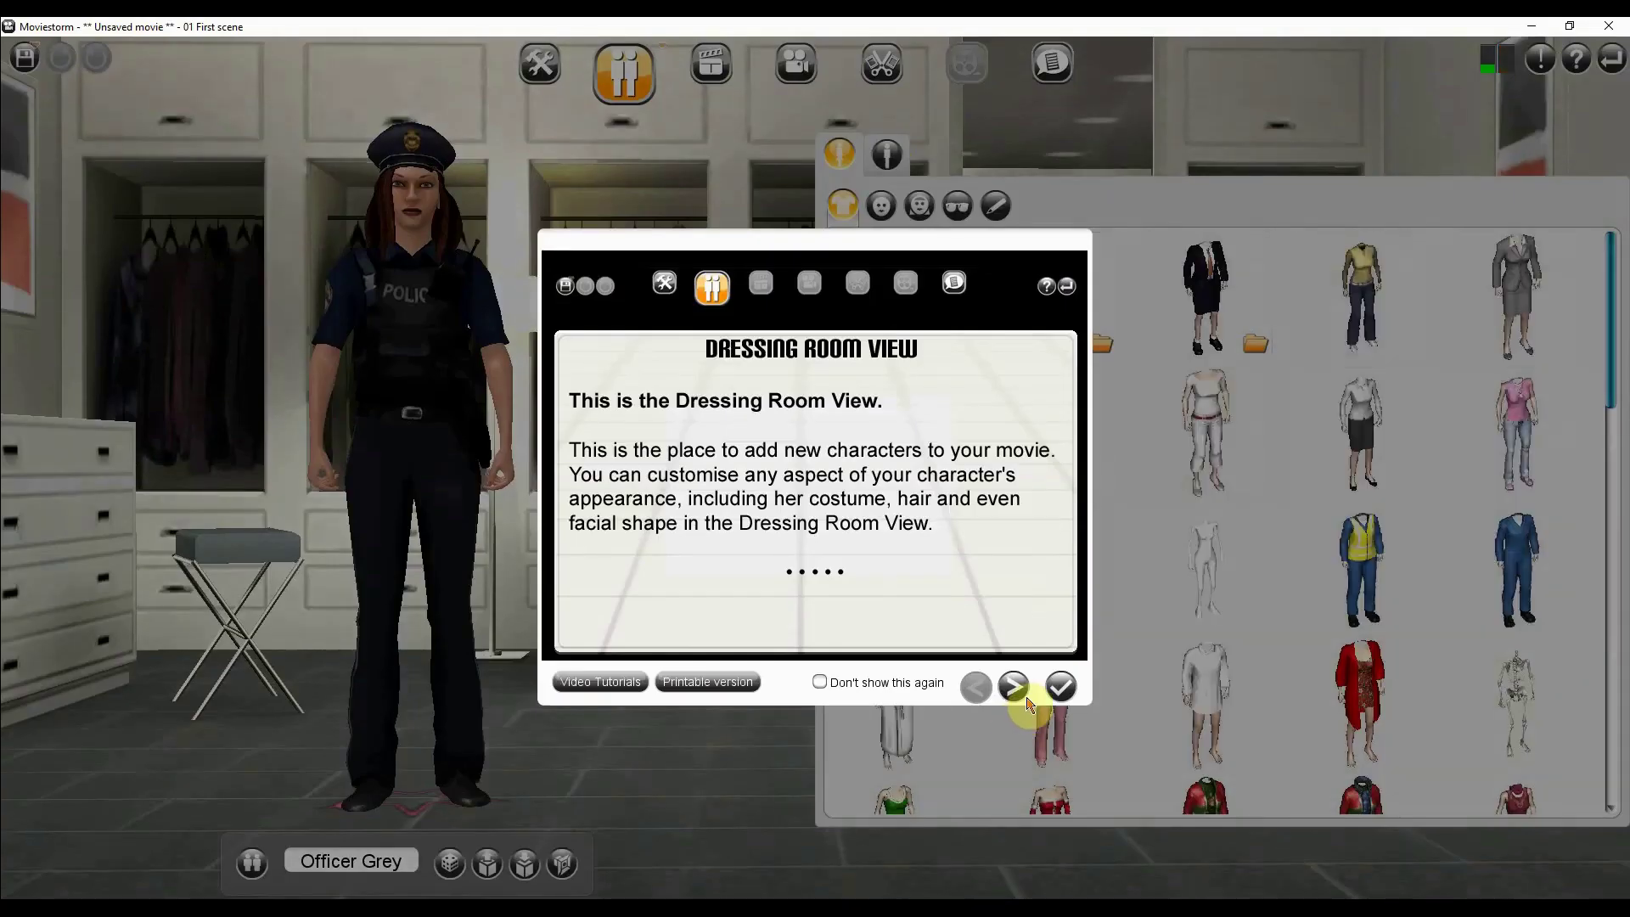
click(1062, 688)
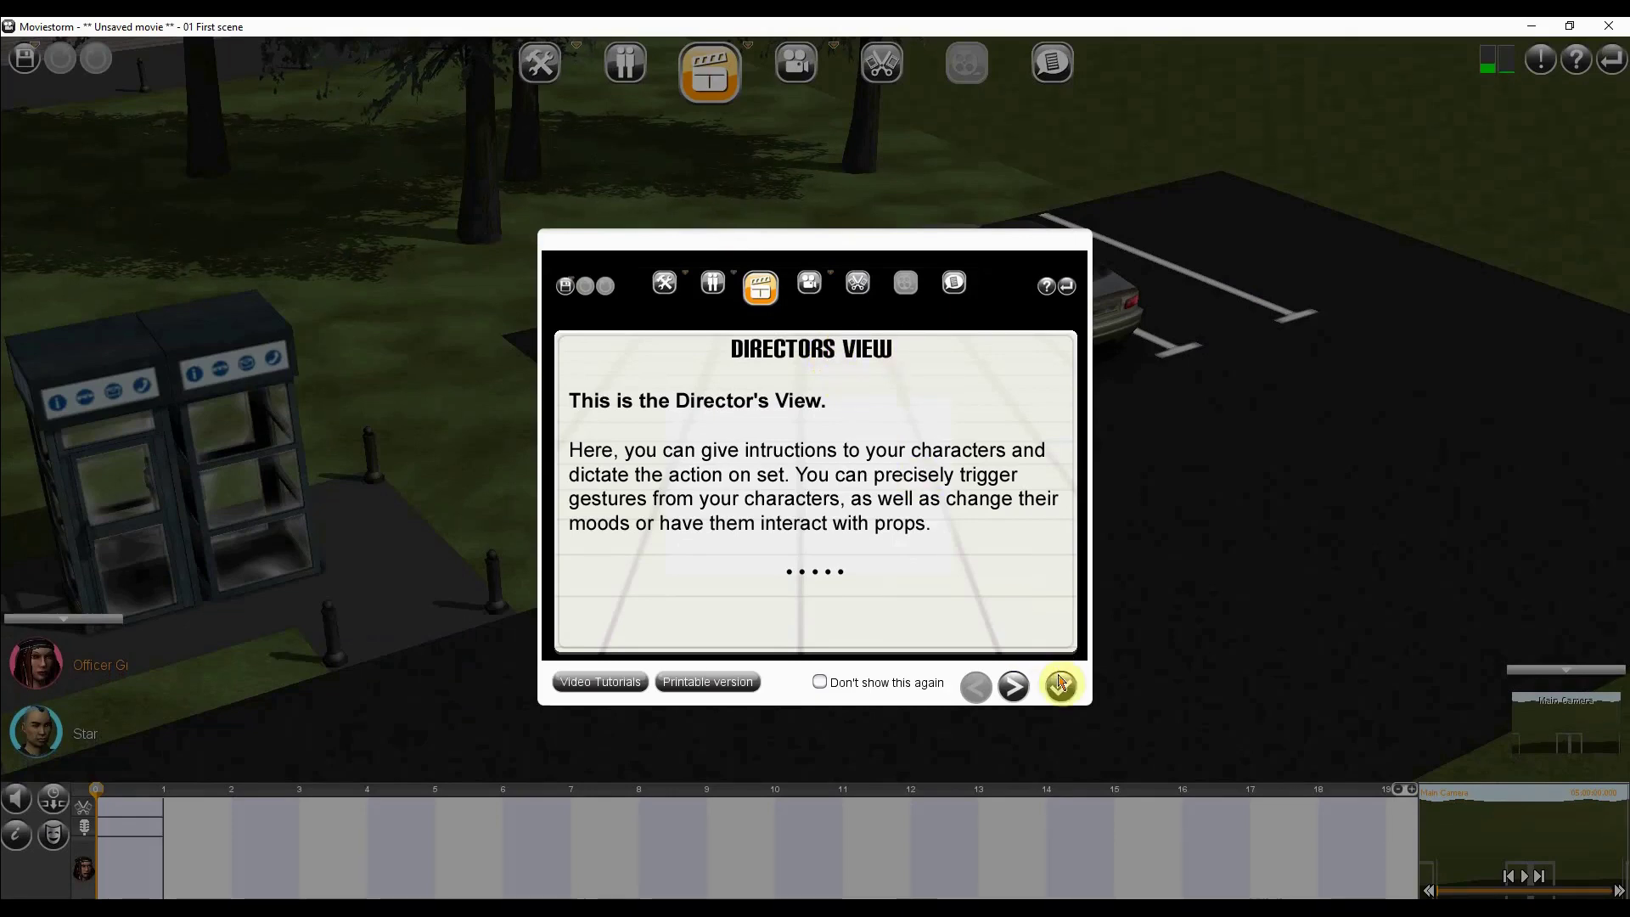
Step: Place Officer Grey beside the red car and Star on the grass near the phone boxes, and bring up Star's actions for the motorbike
click(1068, 701)
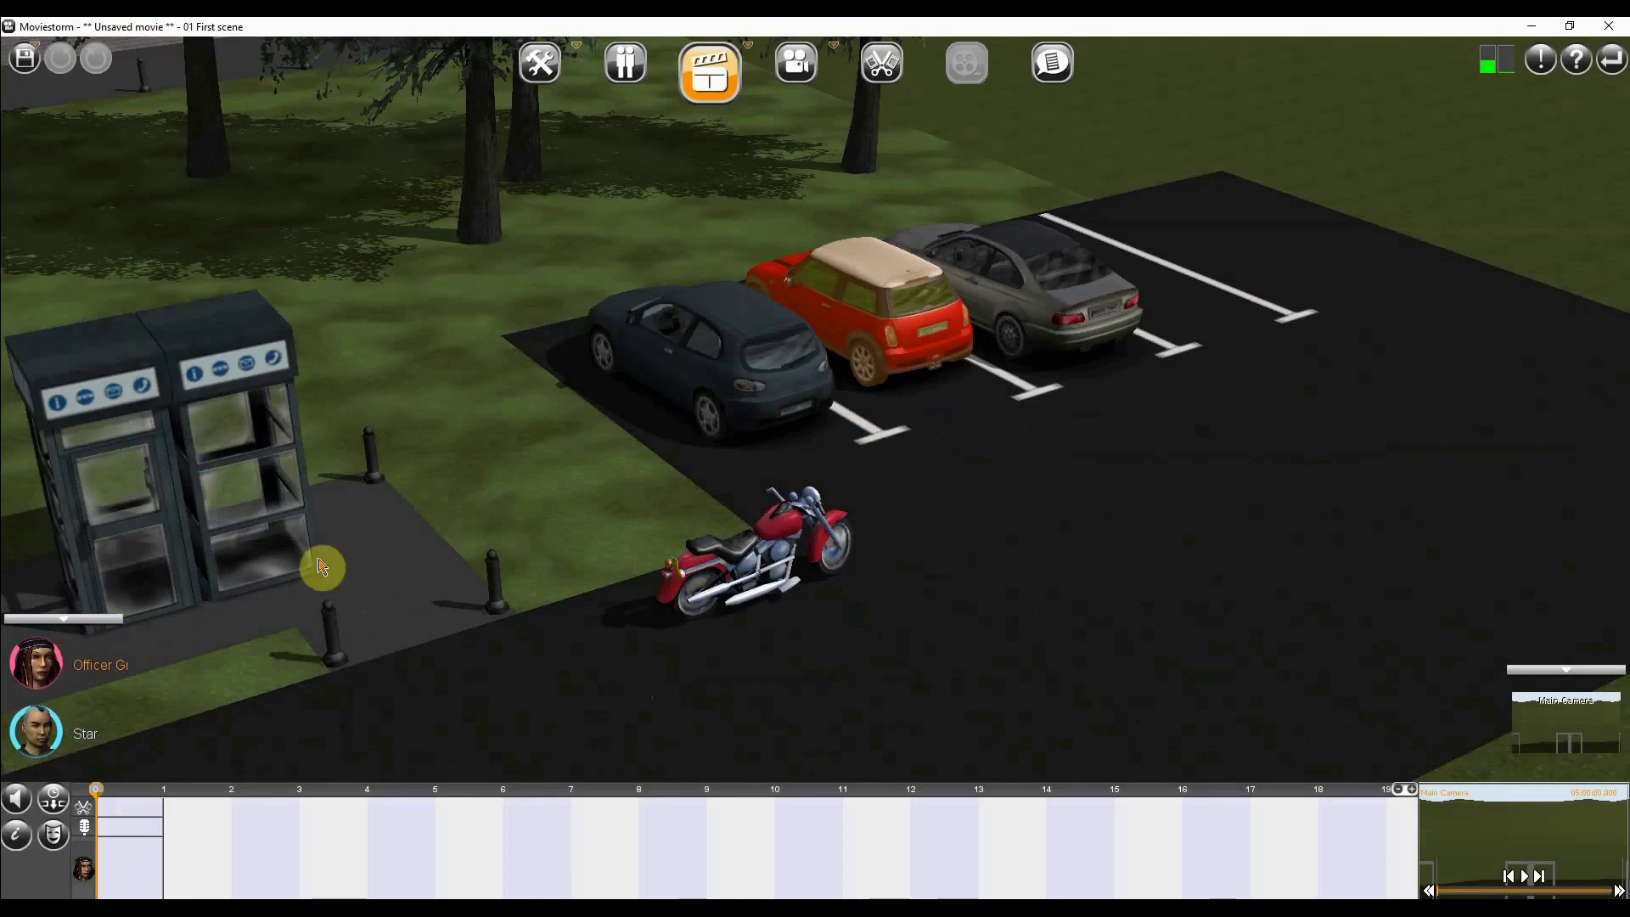
click(974, 410)
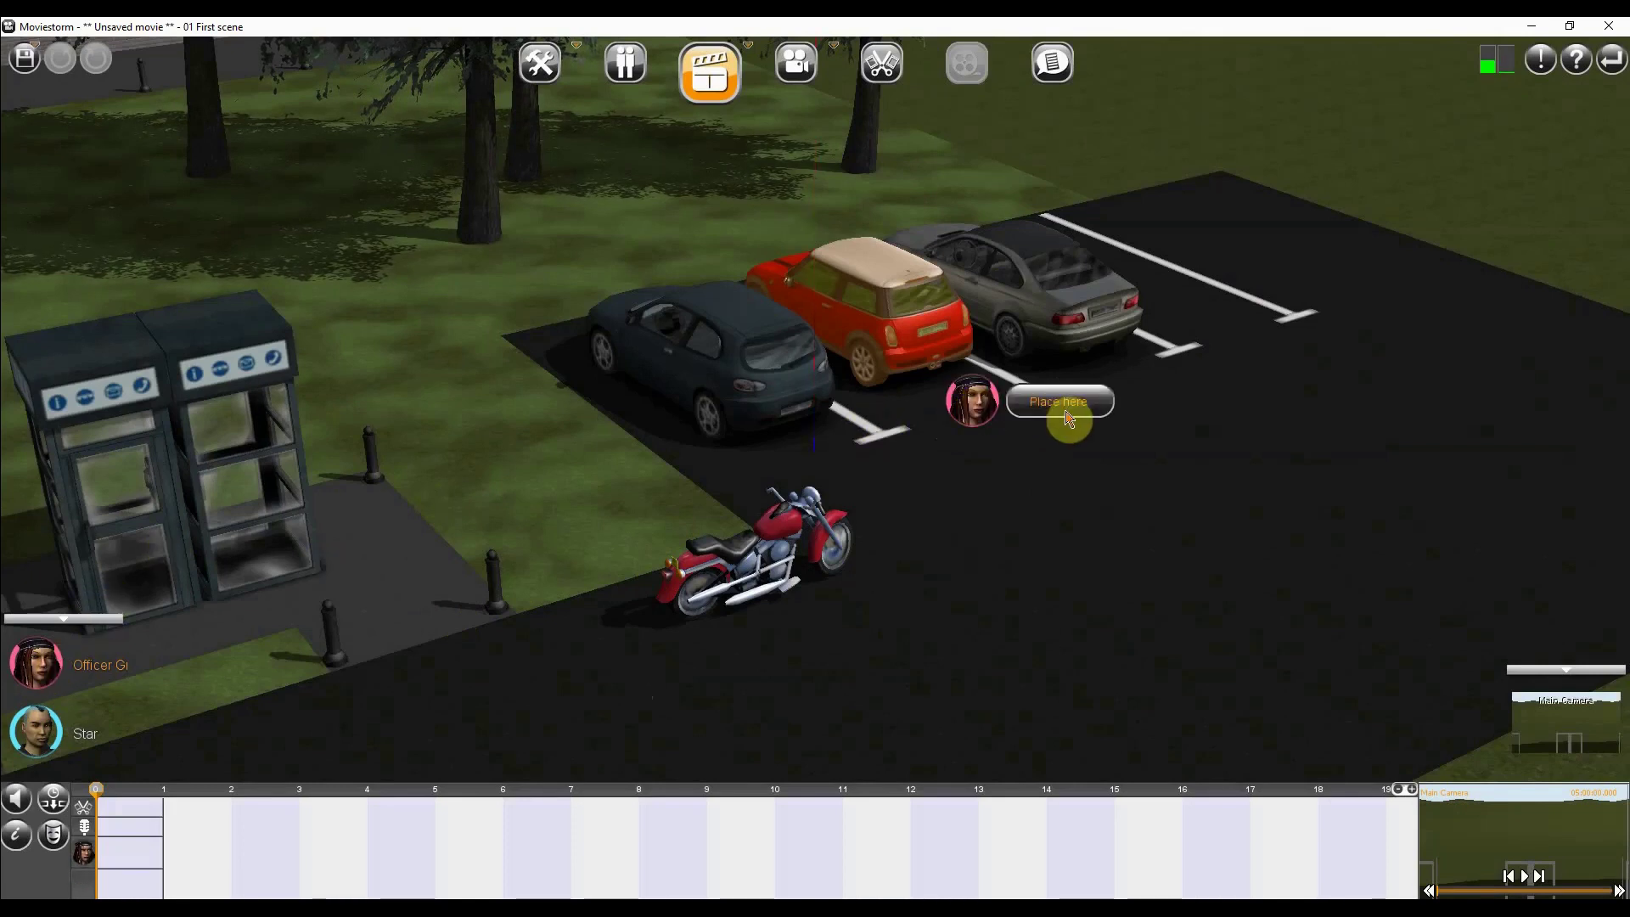
click(38, 734)
click(509, 487)
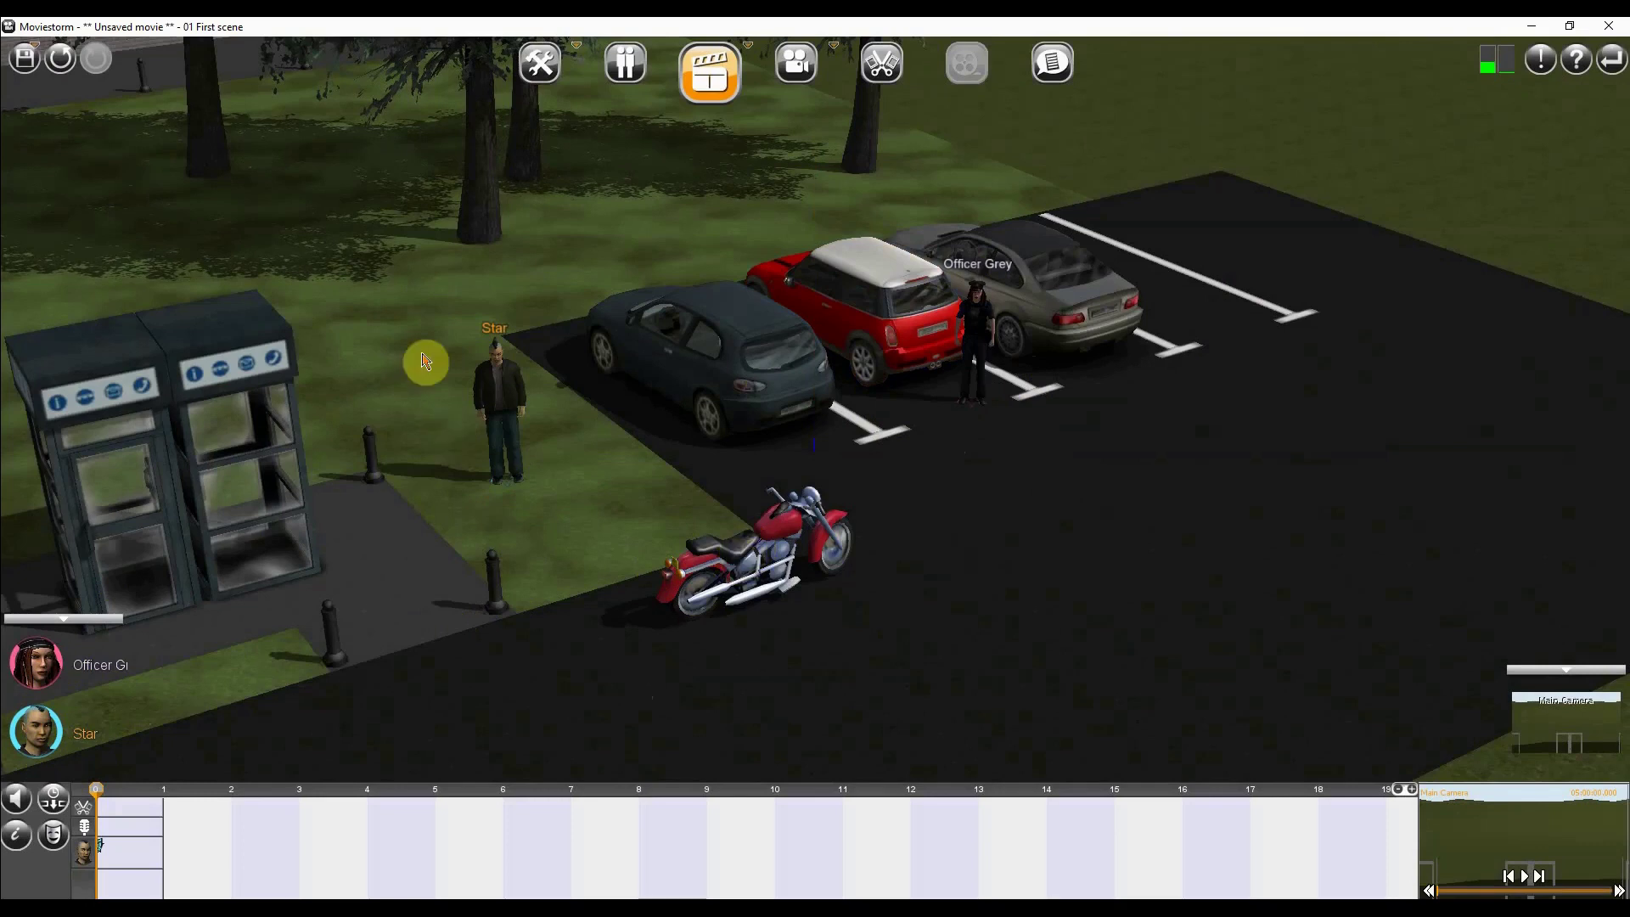
click(737, 556)
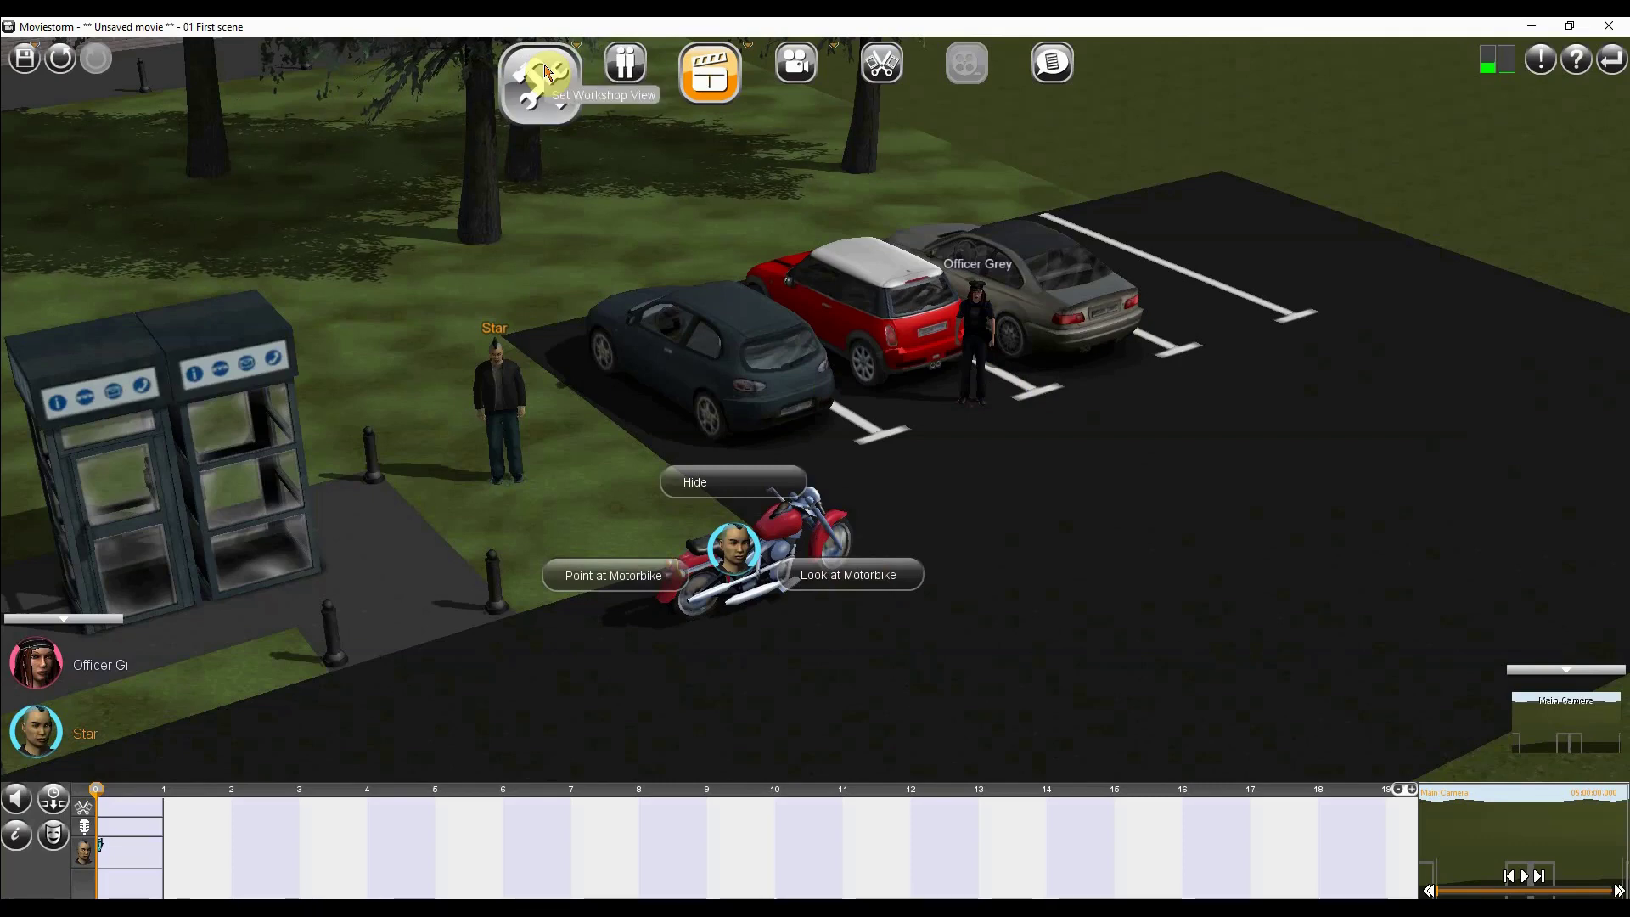
Step: Return to the Set Workshop and place a white dining chair (Chair_Dining_02_Tintable) on the road just ahead of the motorbike
click(545, 72)
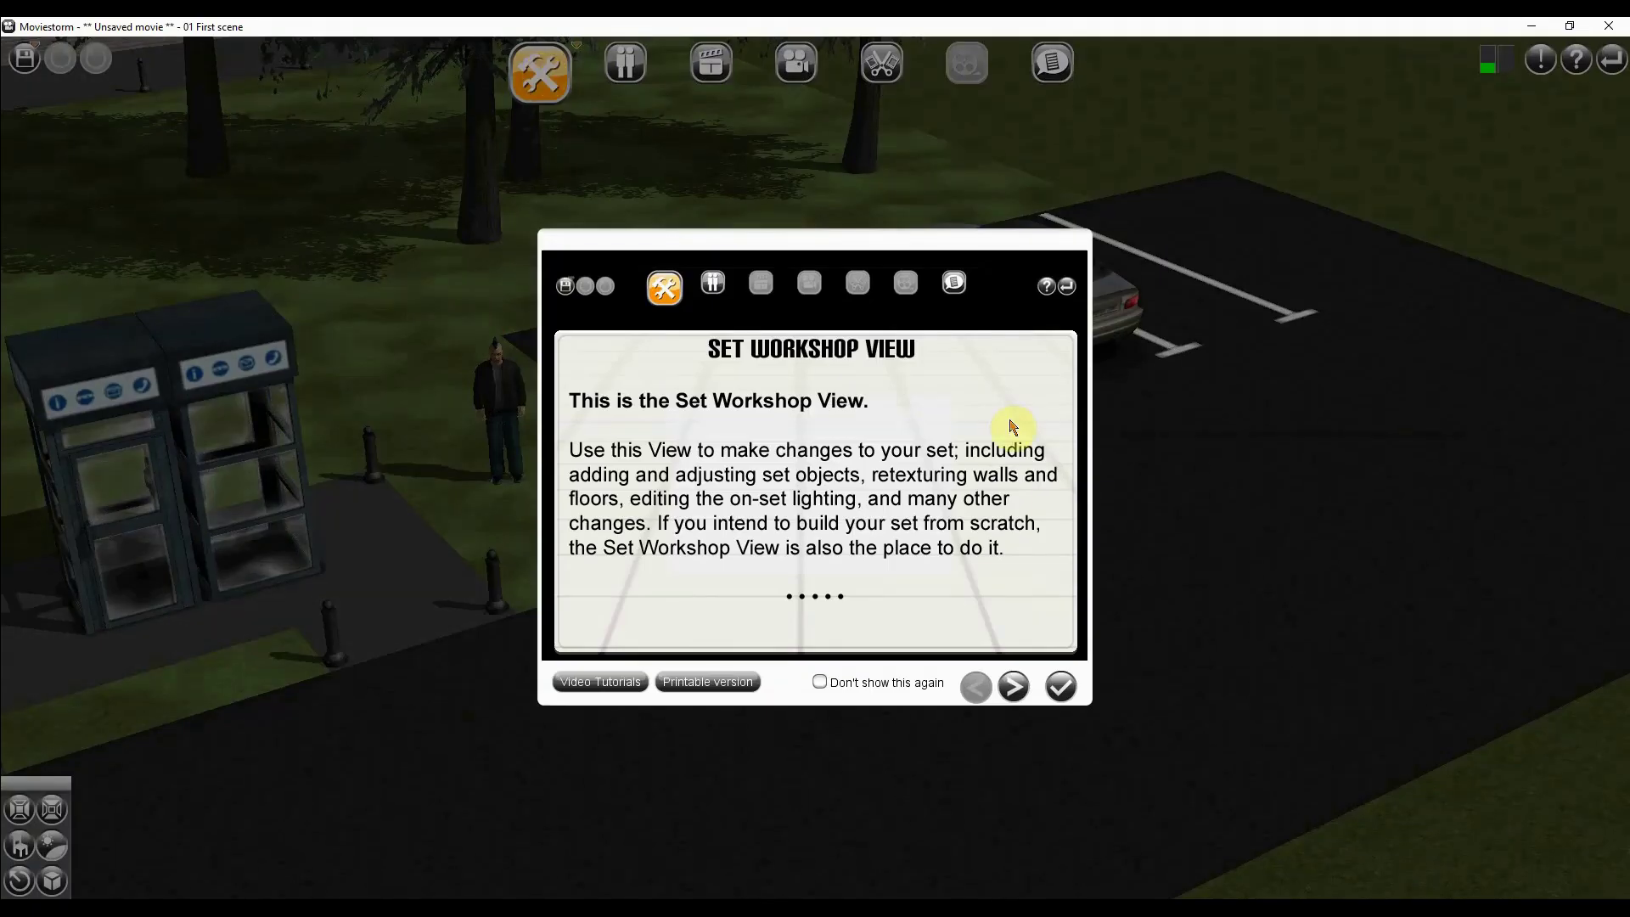
click(1060, 687)
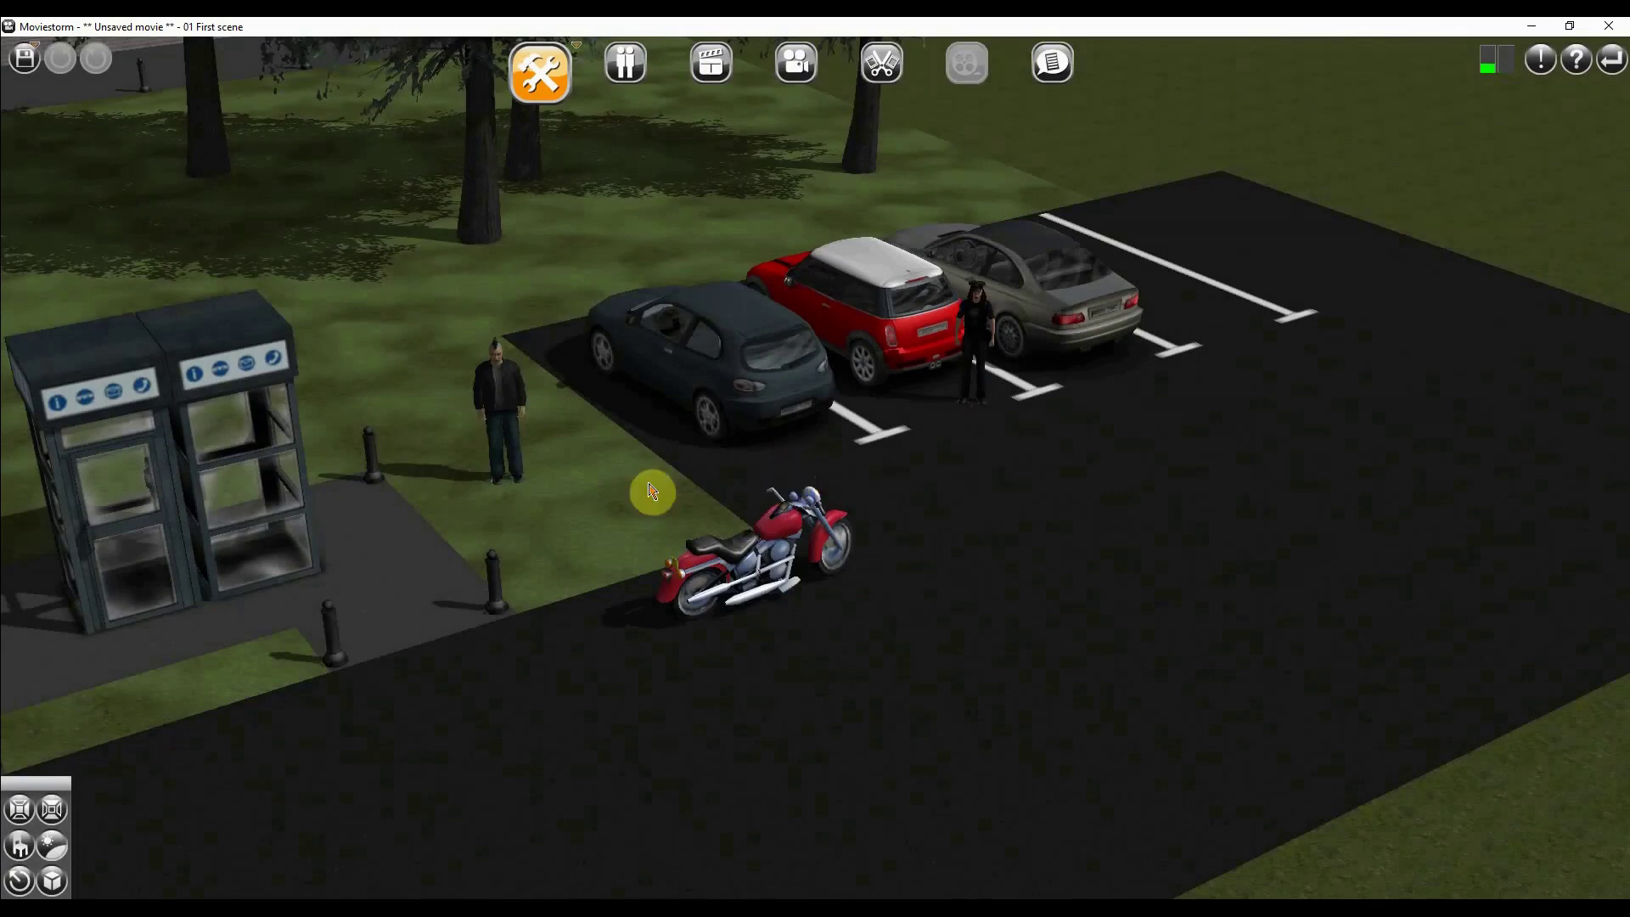
click(18, 845)
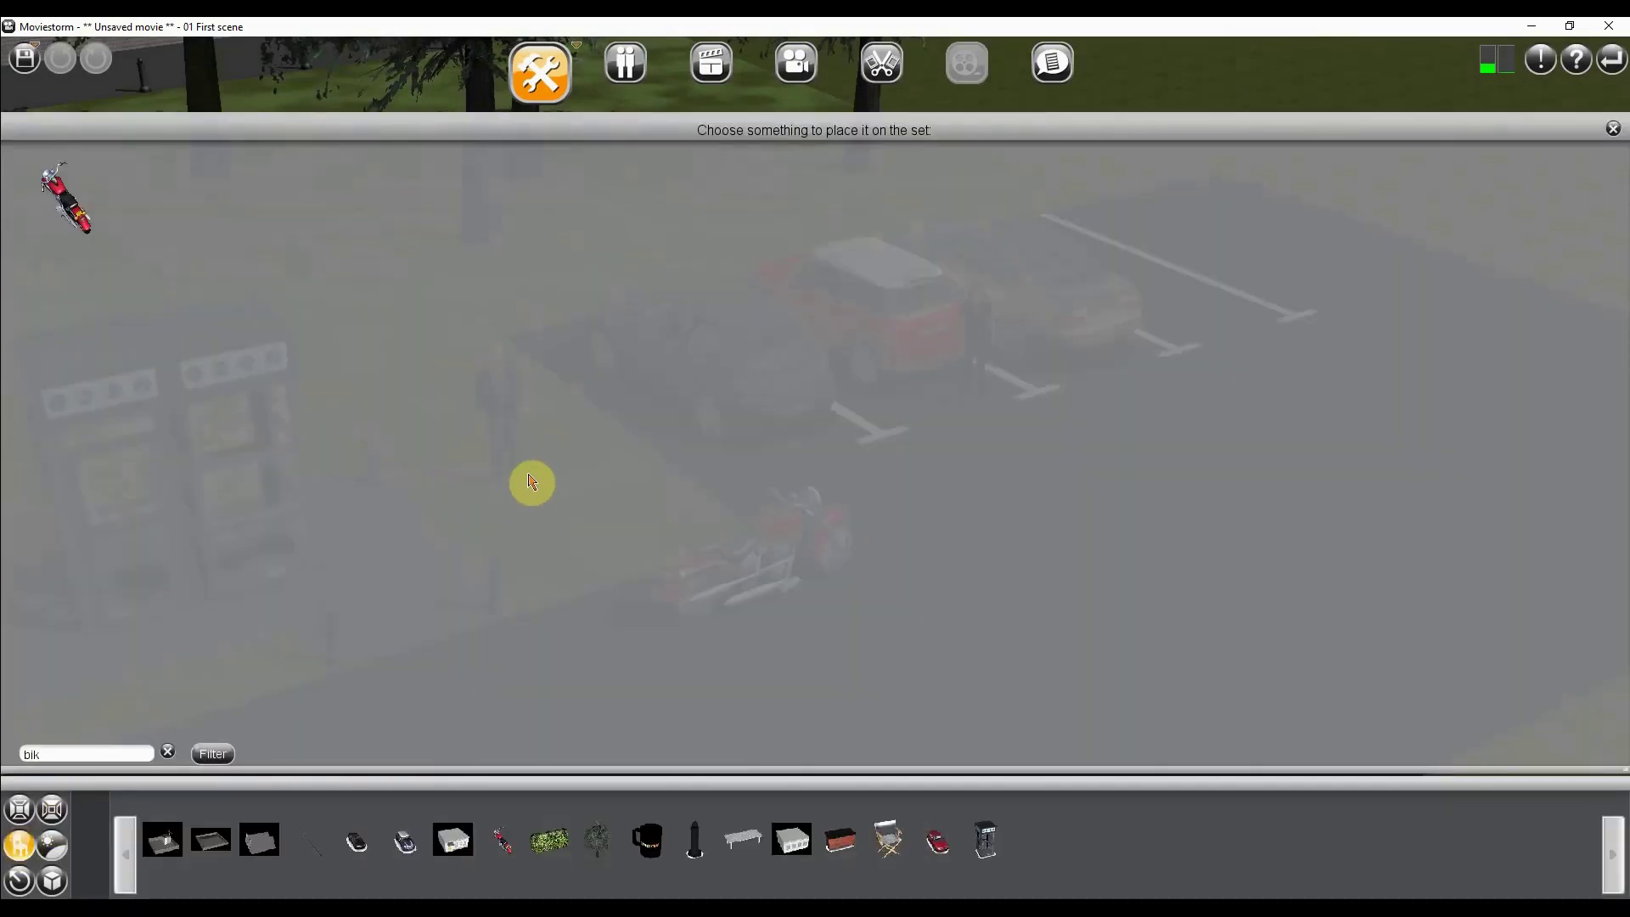
click(168, 753)
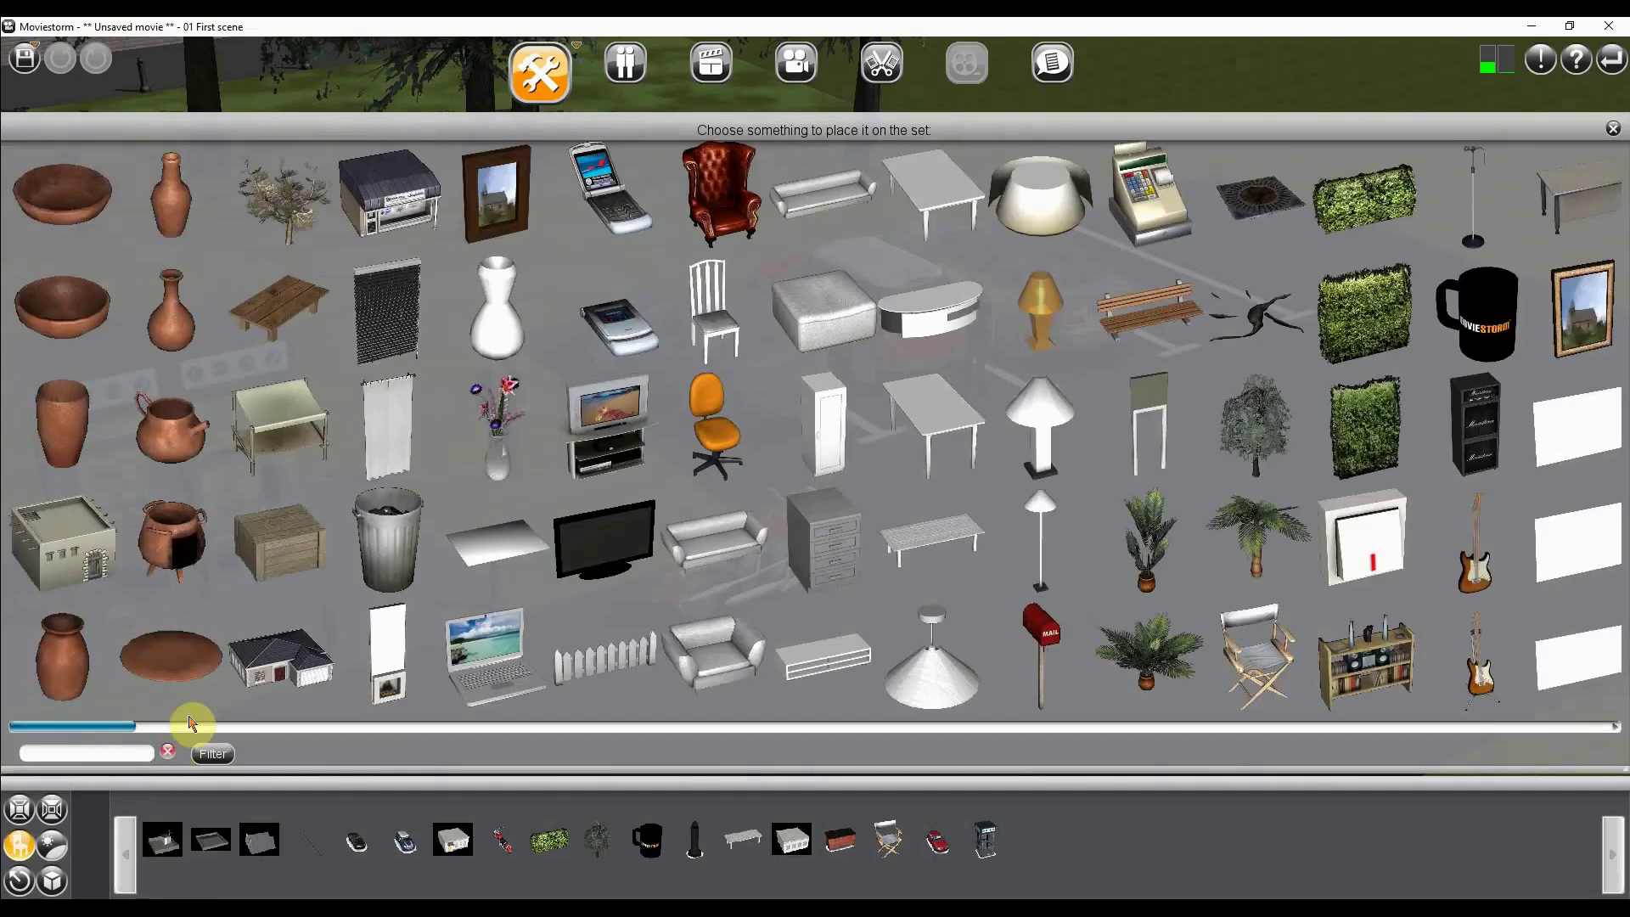
click(714, 313)
click(909, 544)
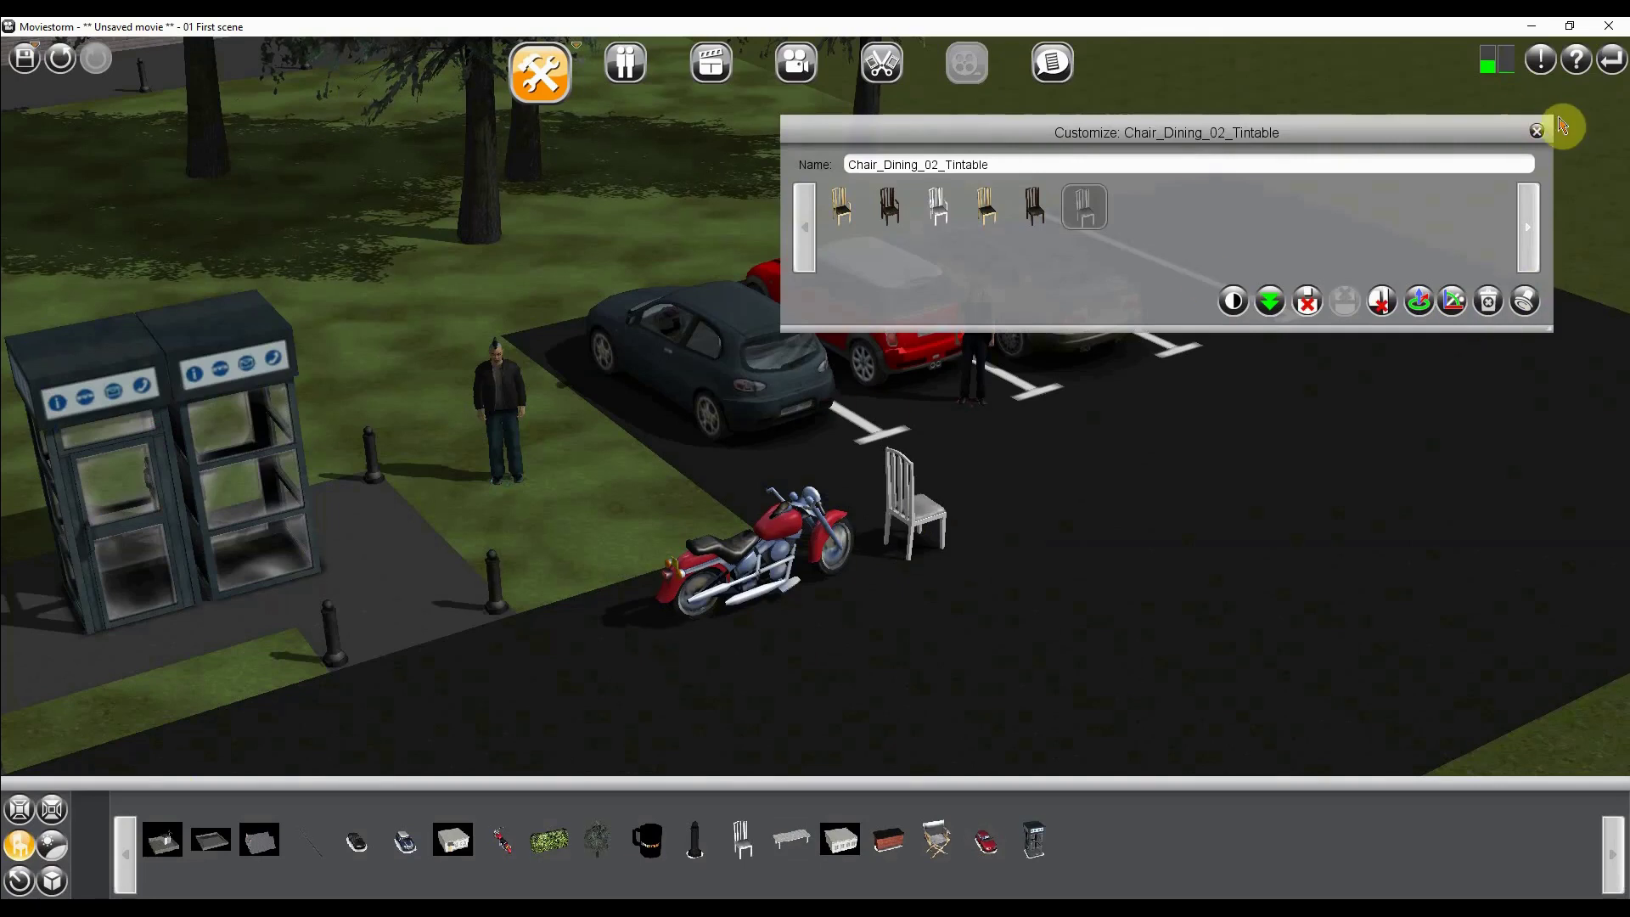
click(1539, 135)
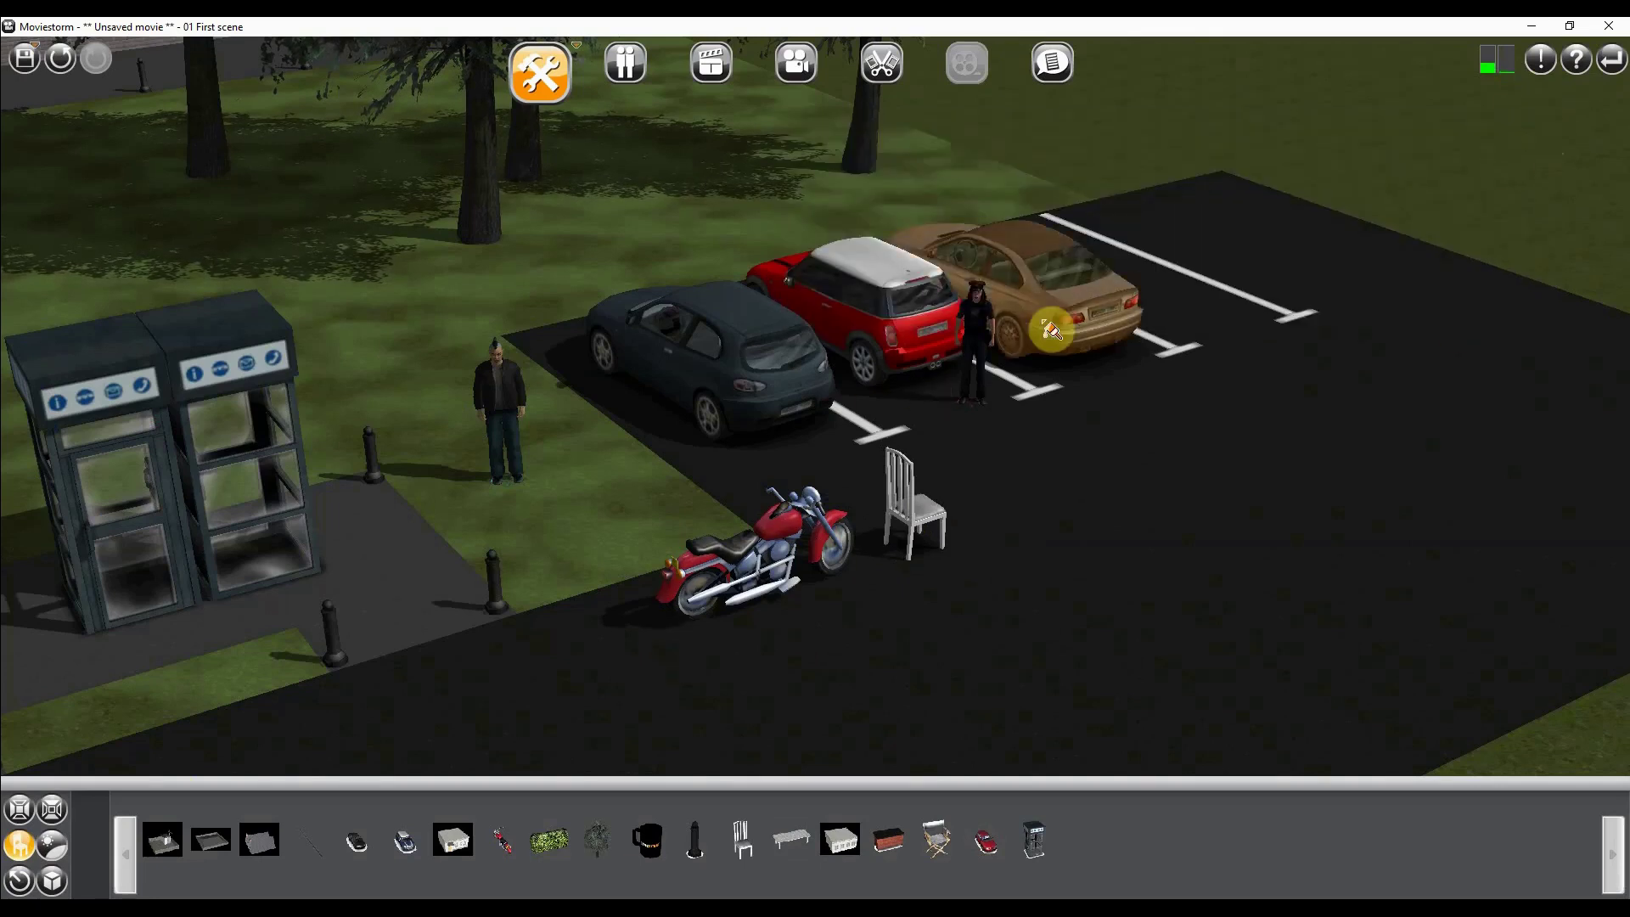
Step: Filter the set objects by "ch" and place the Chair_Wooden_Stool_Giraffe stool on the tarmac behind the dining chair, near Officer Grey
click(19, 854)
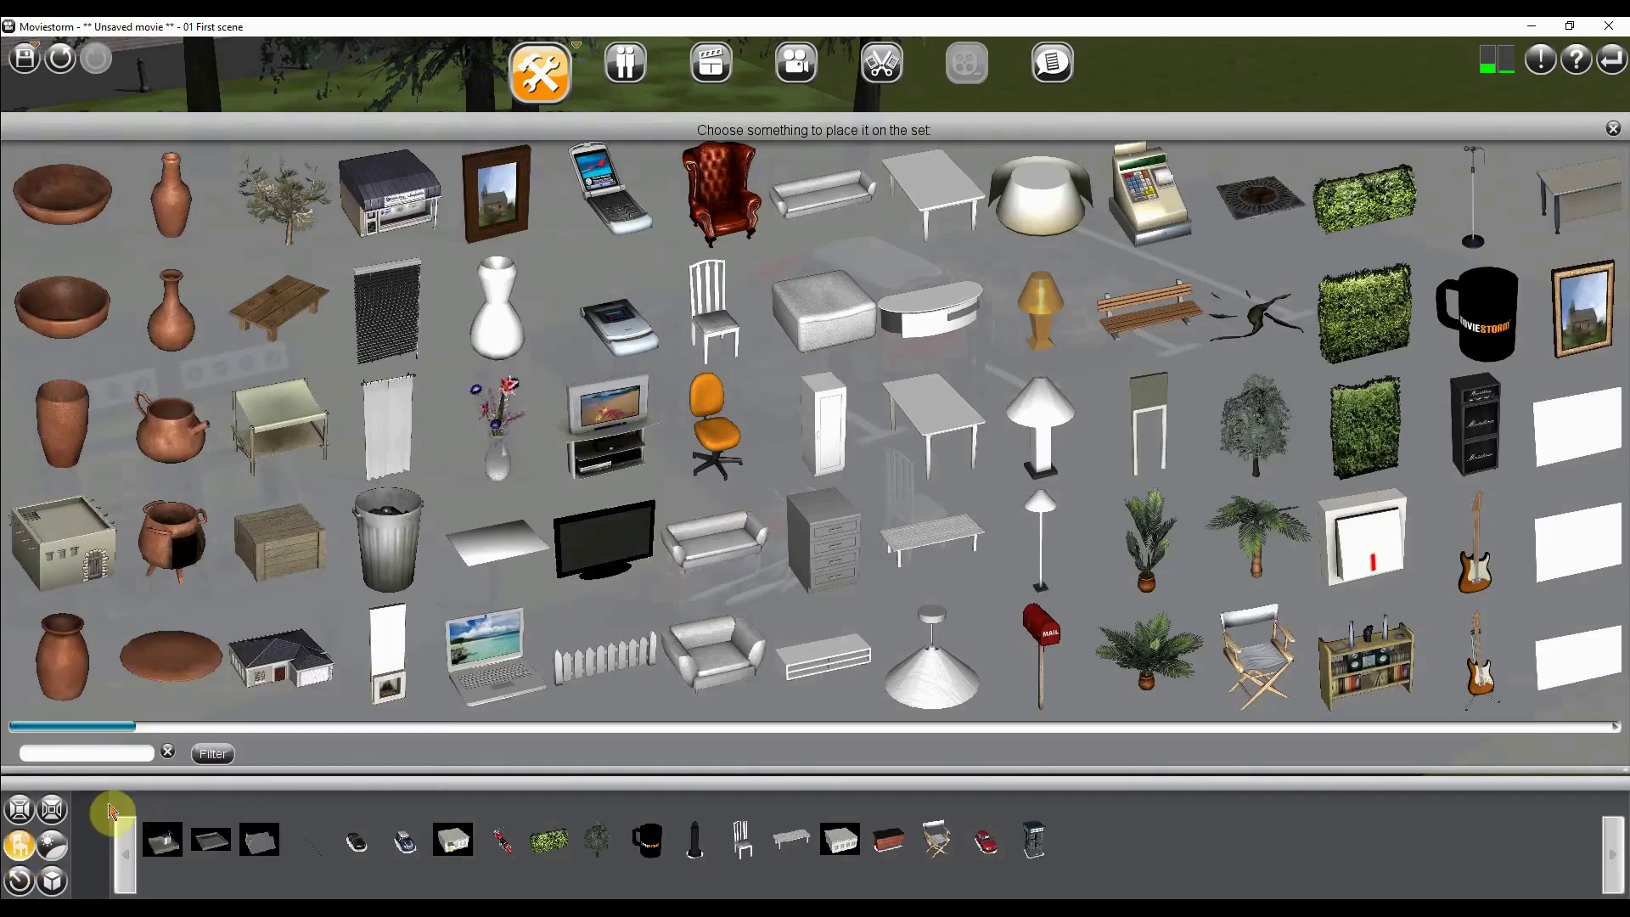
click(101, 762)
text(c)
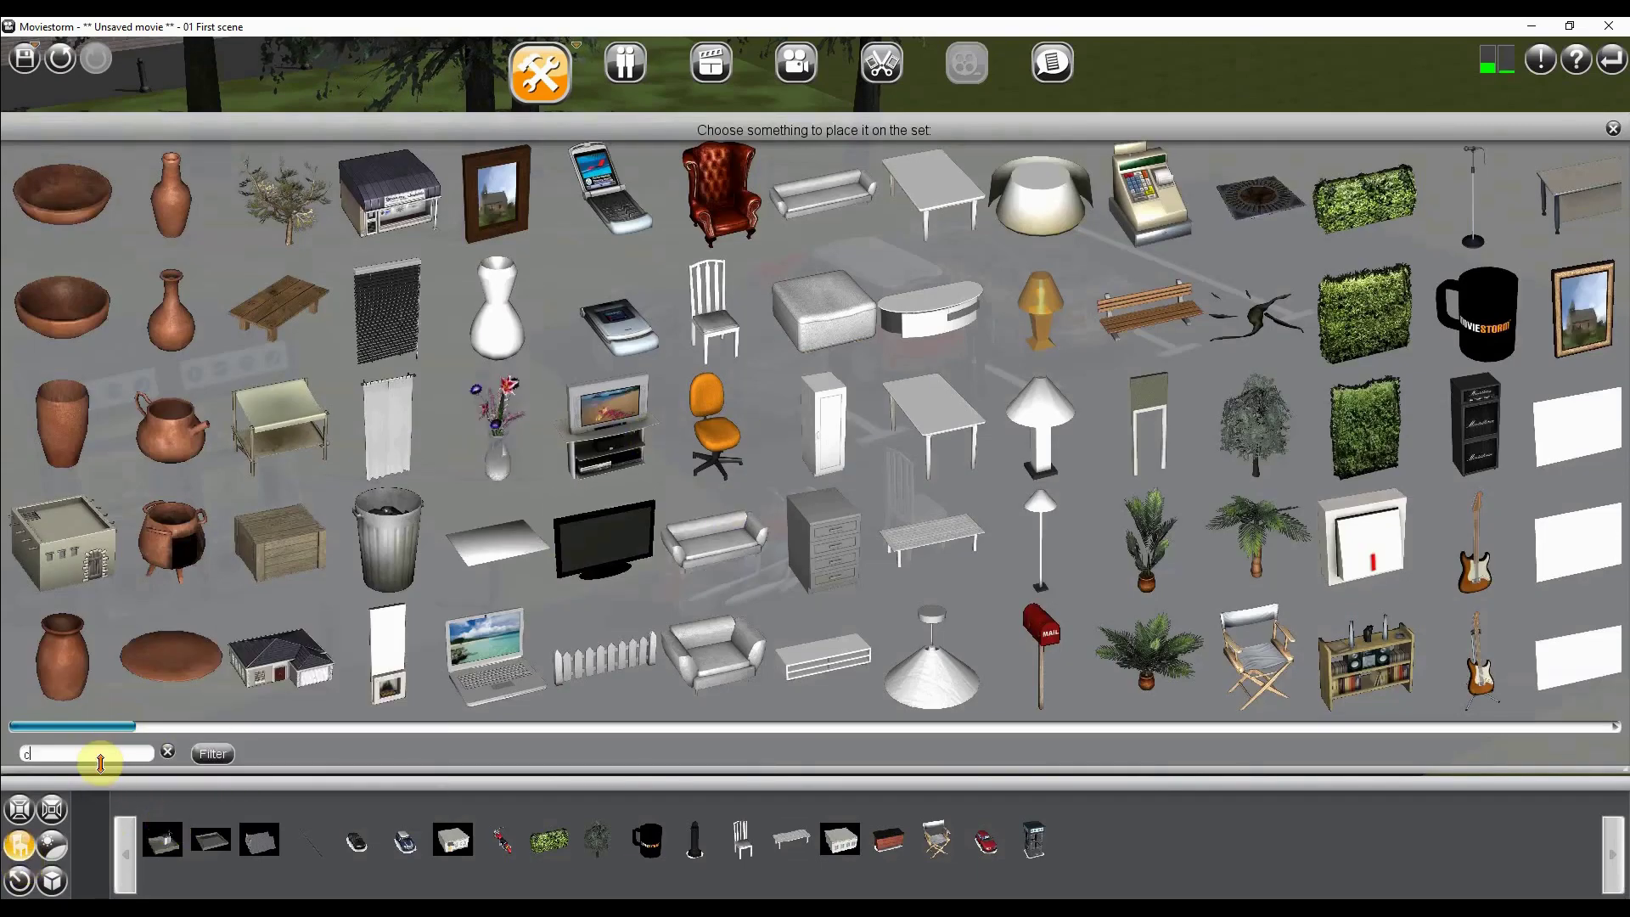
text(h)
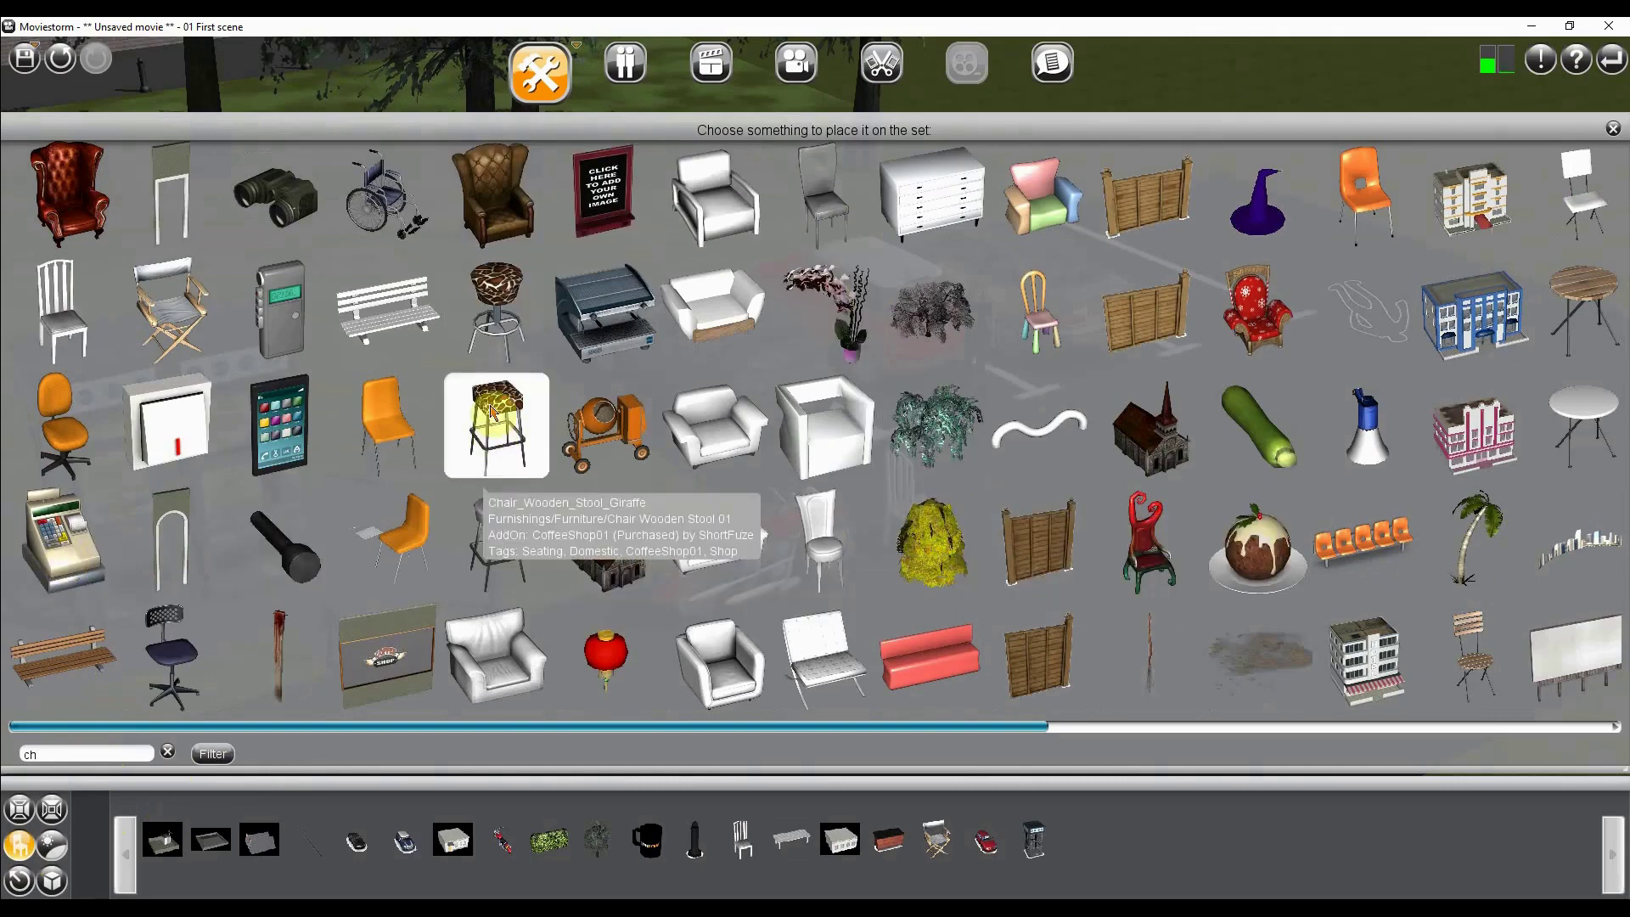
click(496, 310)
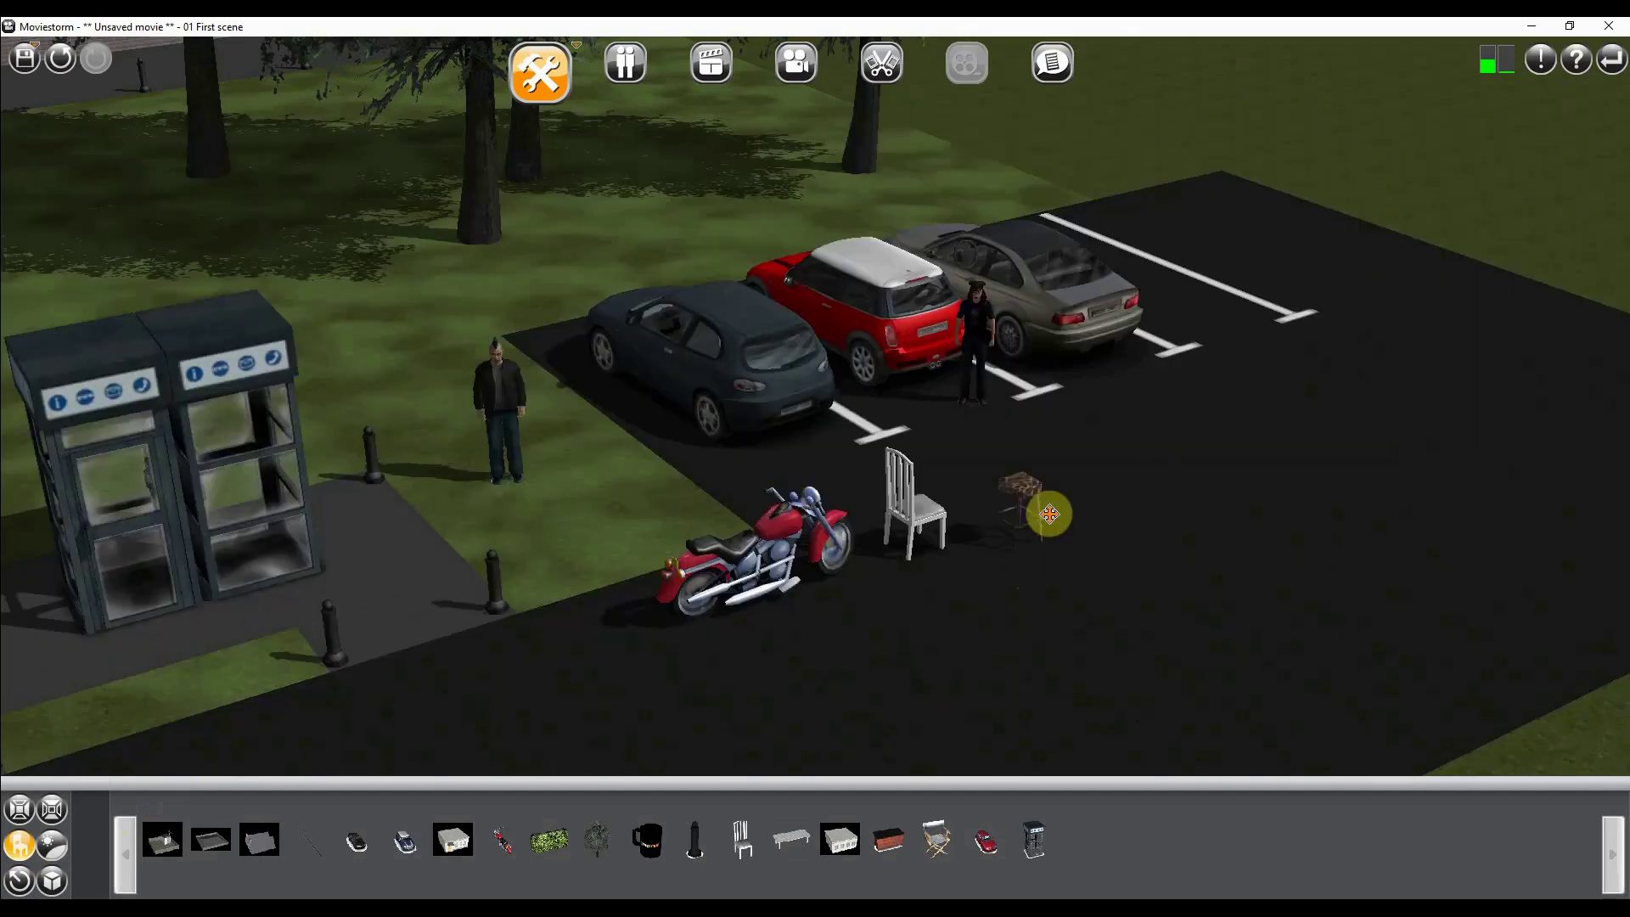
click(1085, 478)
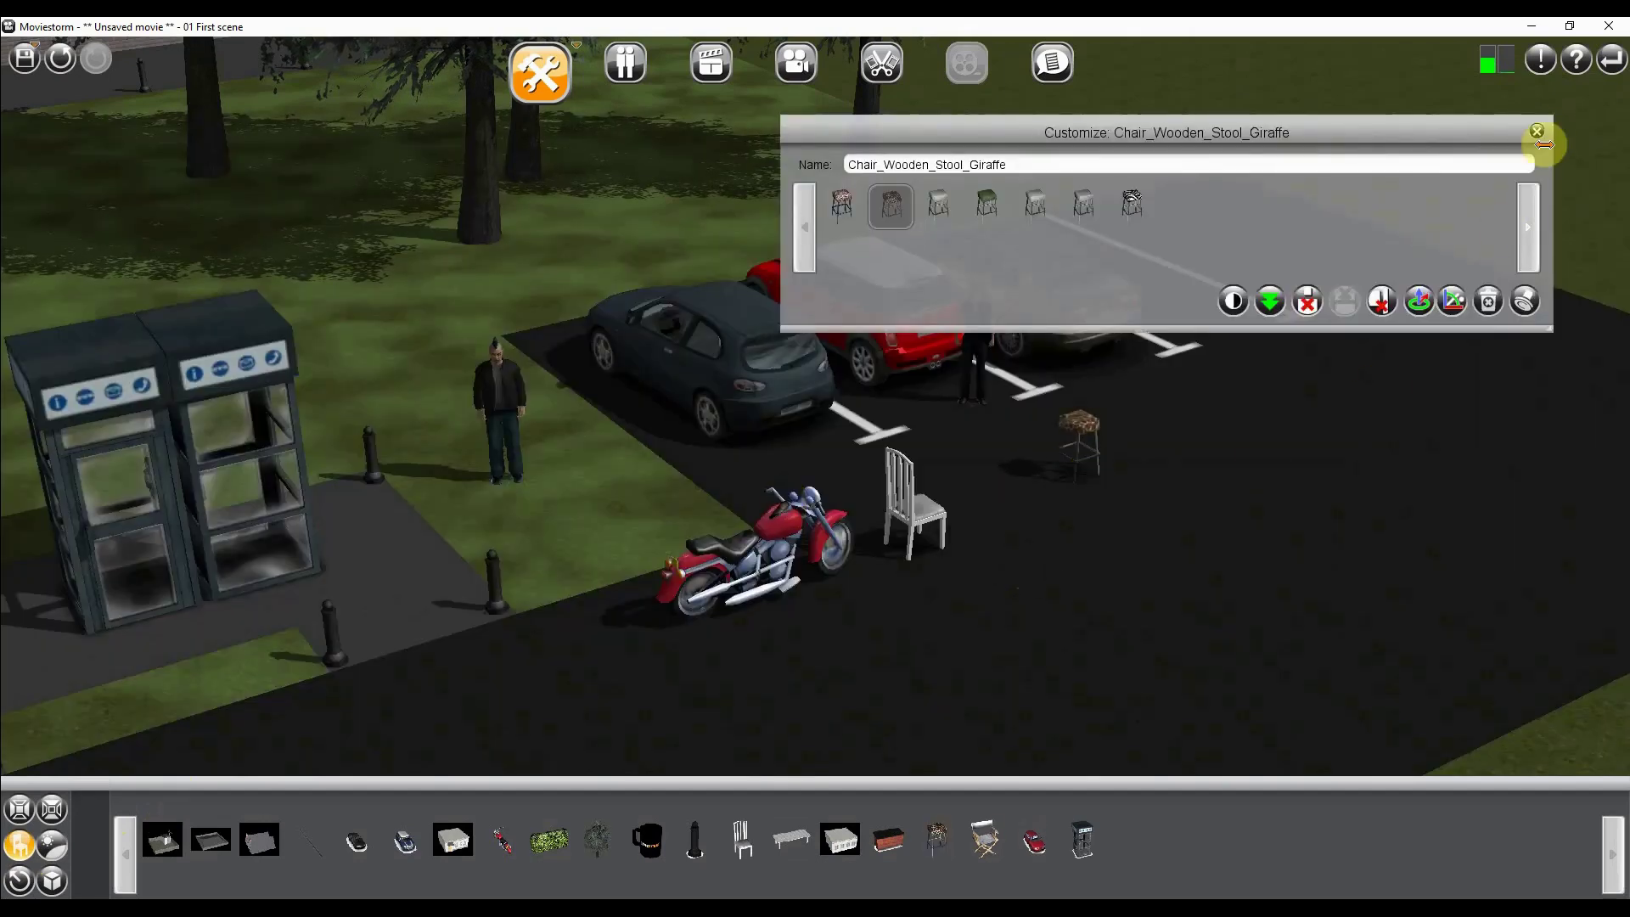
click(1537, 136)
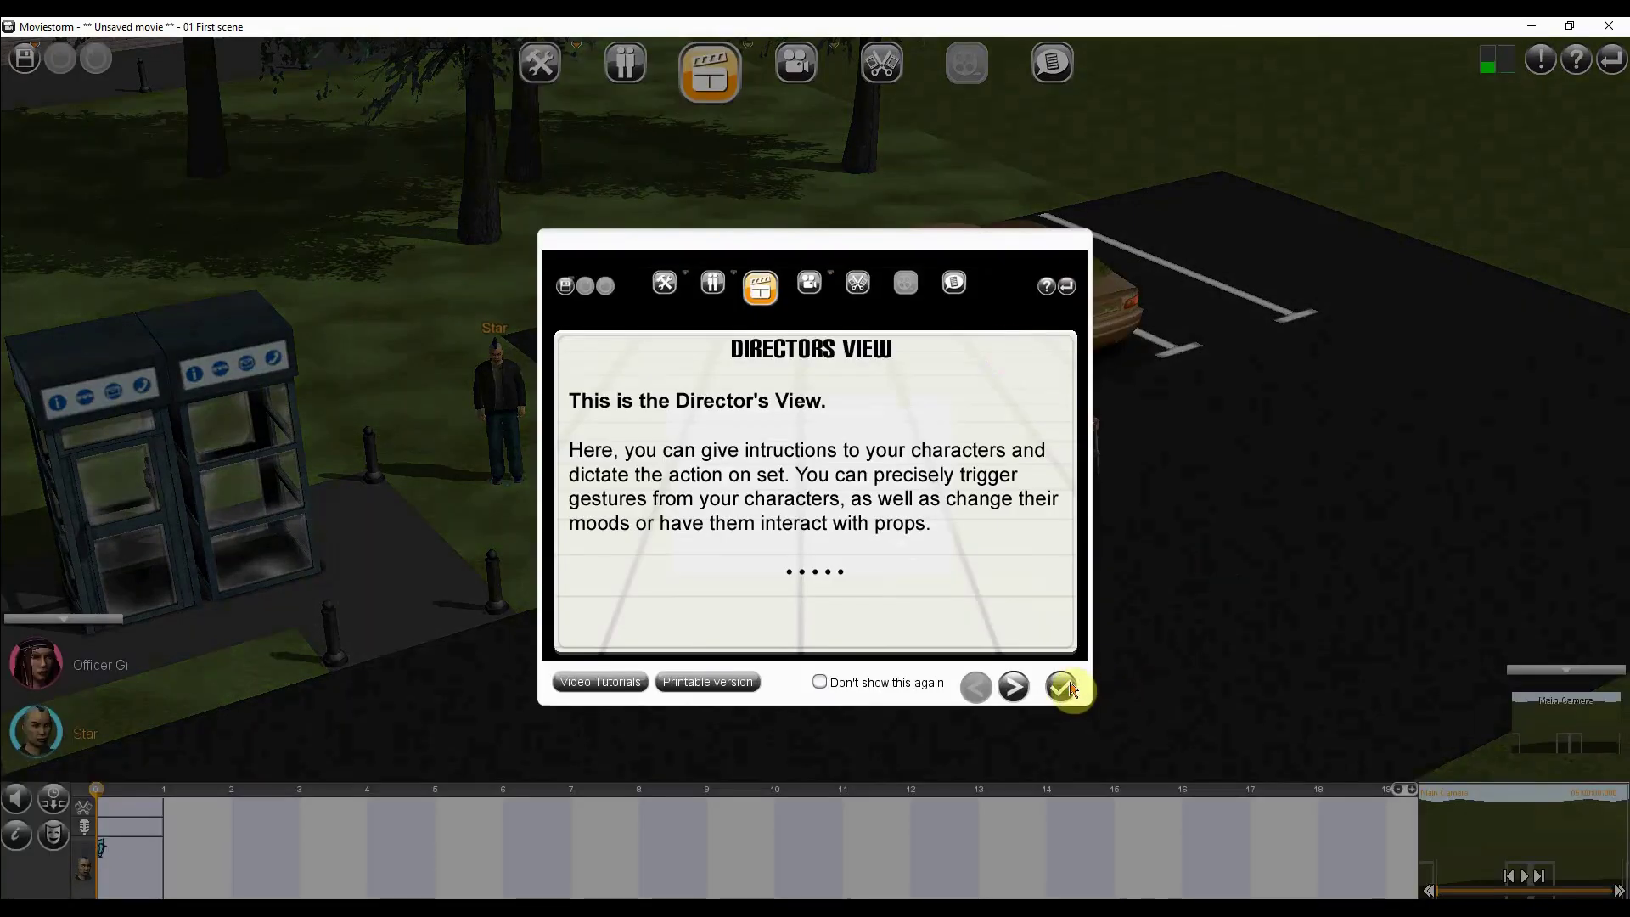
Step: In the Director's View, try having Officer Grey walk to the giraffe stool and sit down, and undo the action
click(1058, 684)
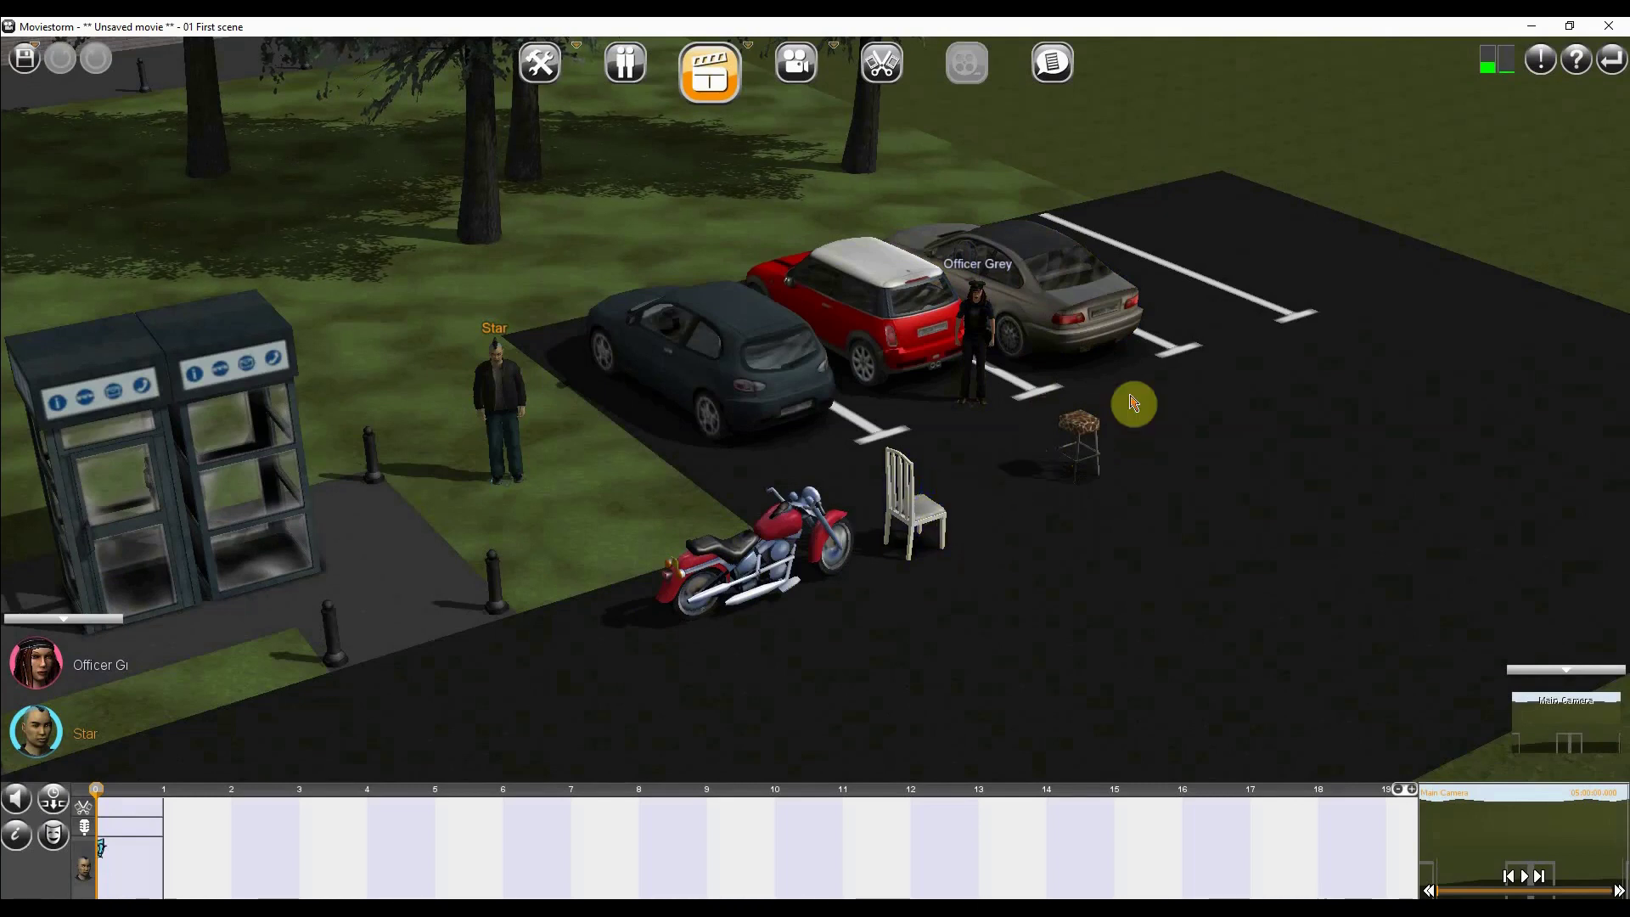
click(52, 683)
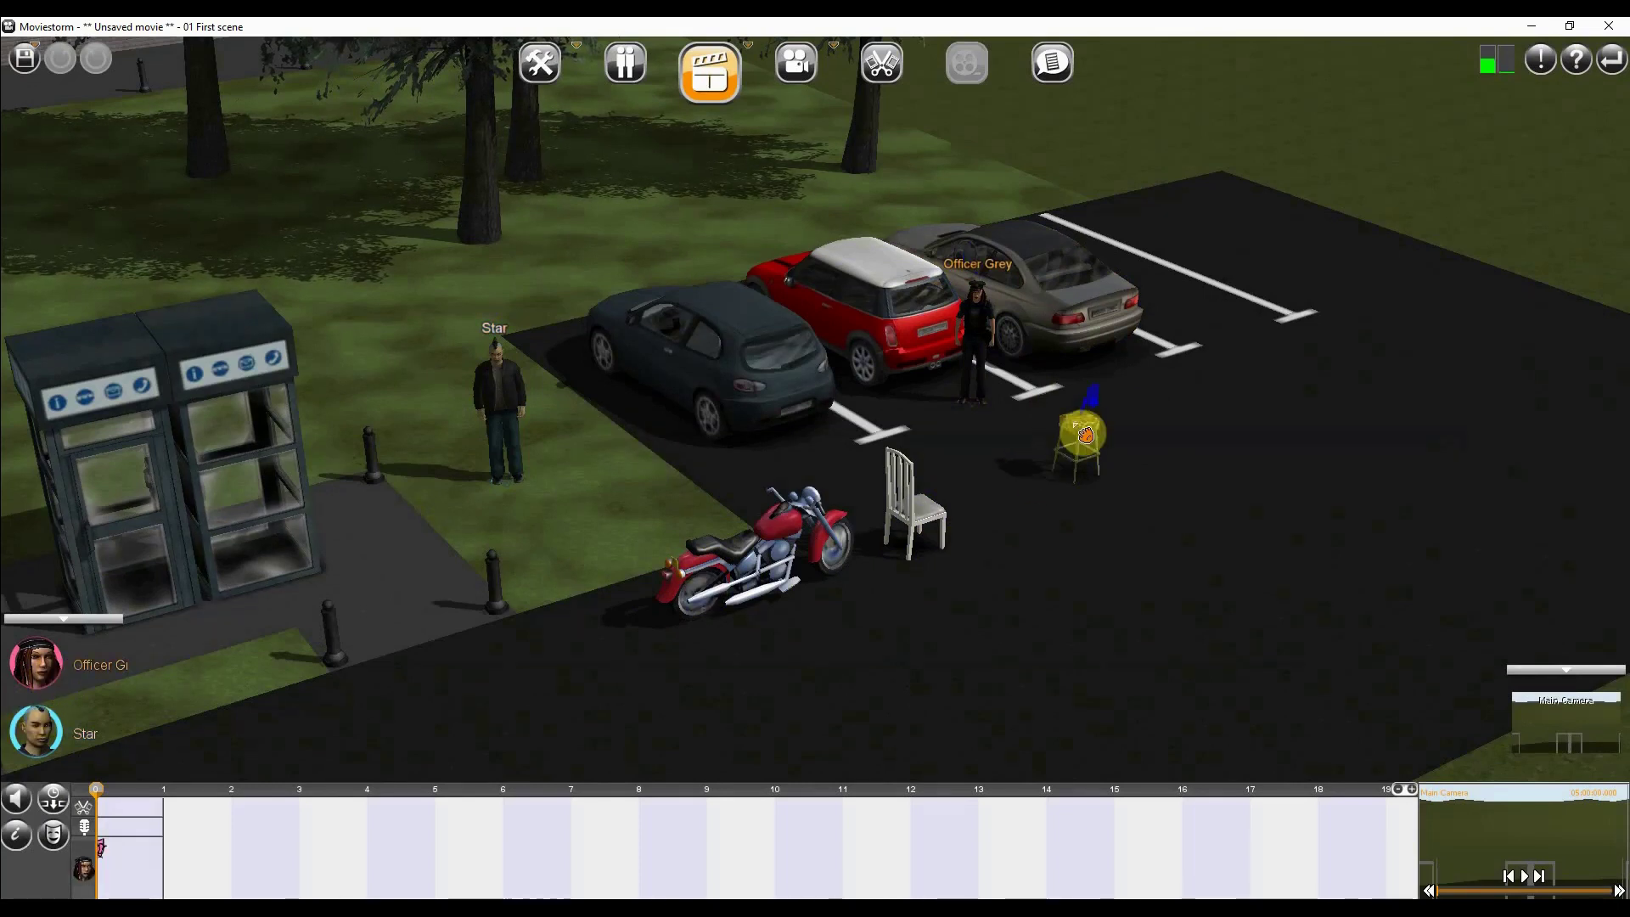
click(1086, 434)
click(1159, 429)
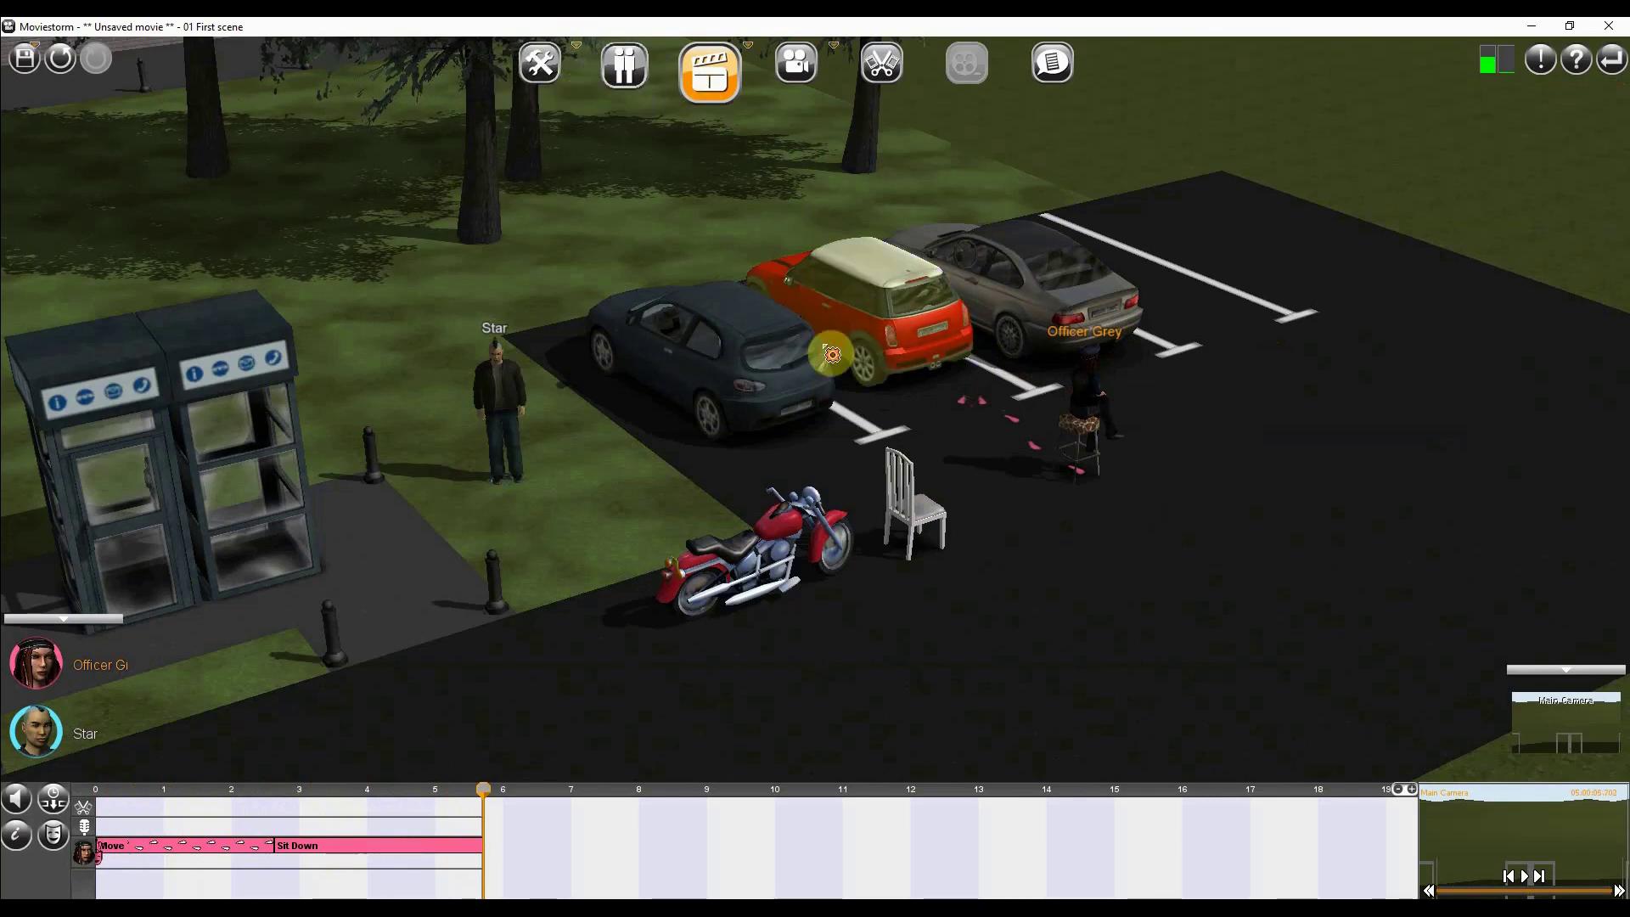
key(ctrl+z)
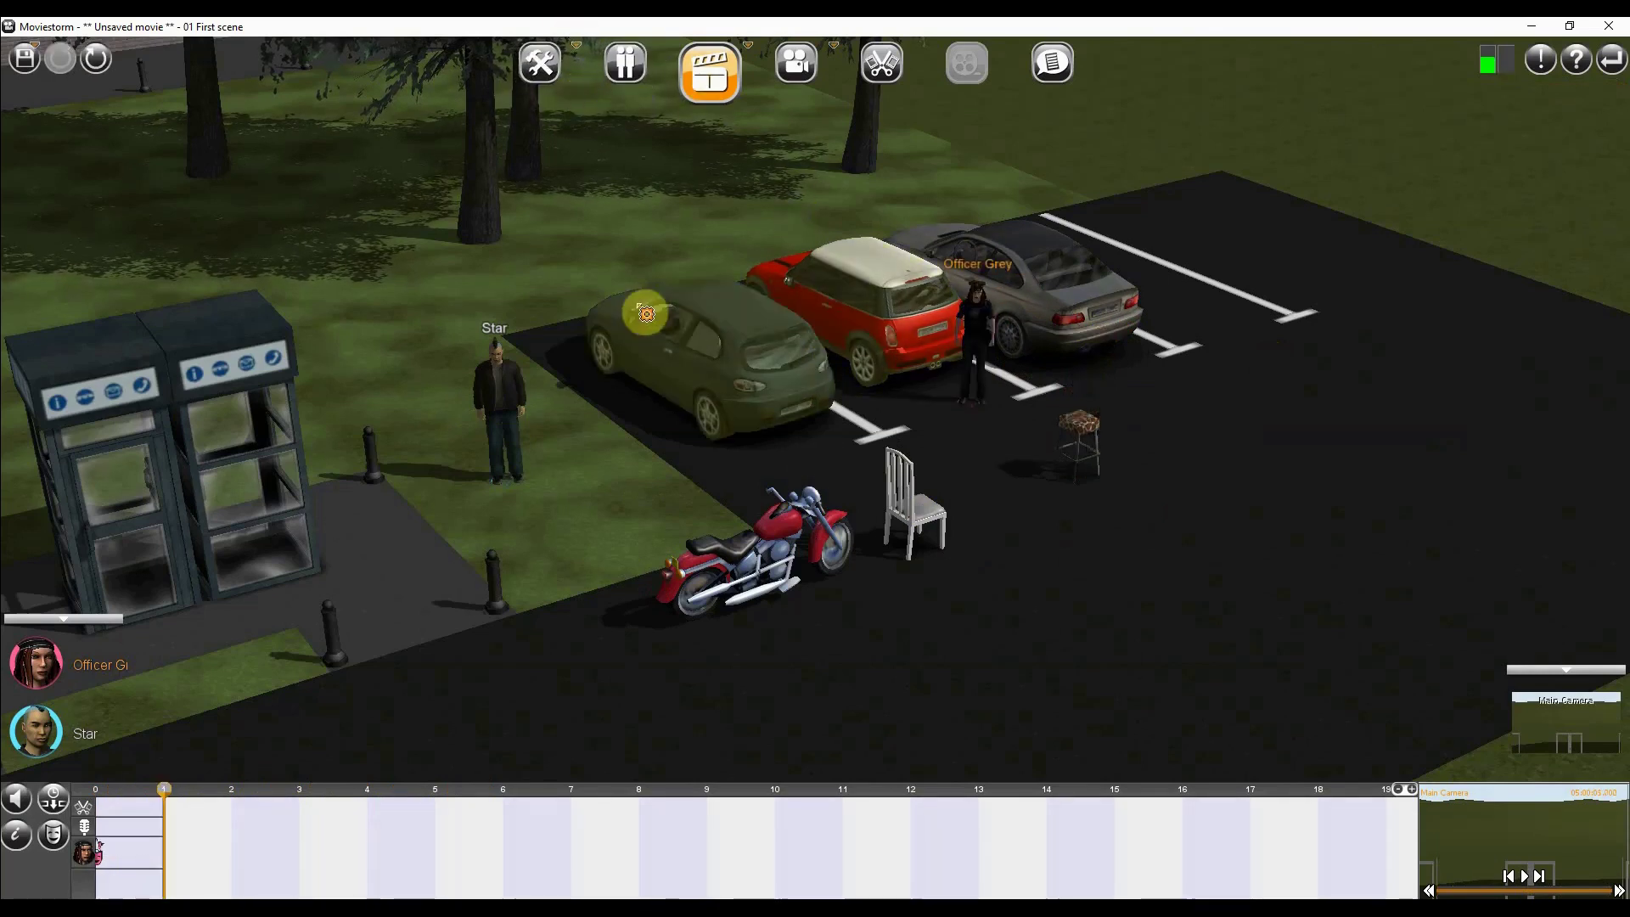
Step: Back in the Set Workshop, customize the giraffe stool and move it with the movement handles to the rear of the motorbike
click(540, 64)
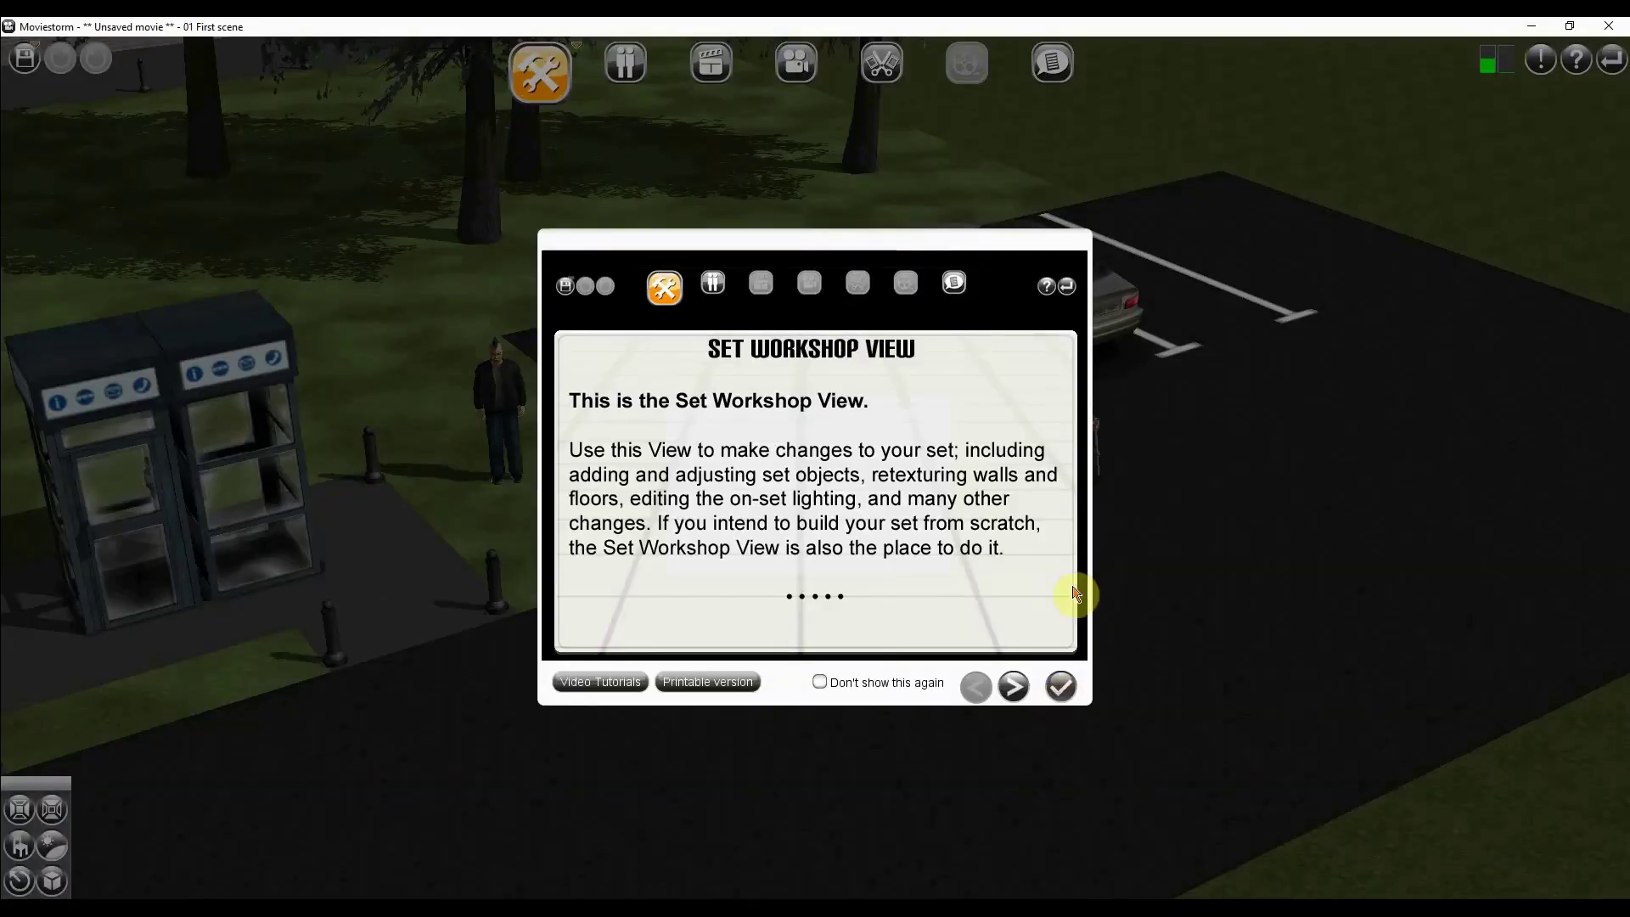
click(1061, 686)
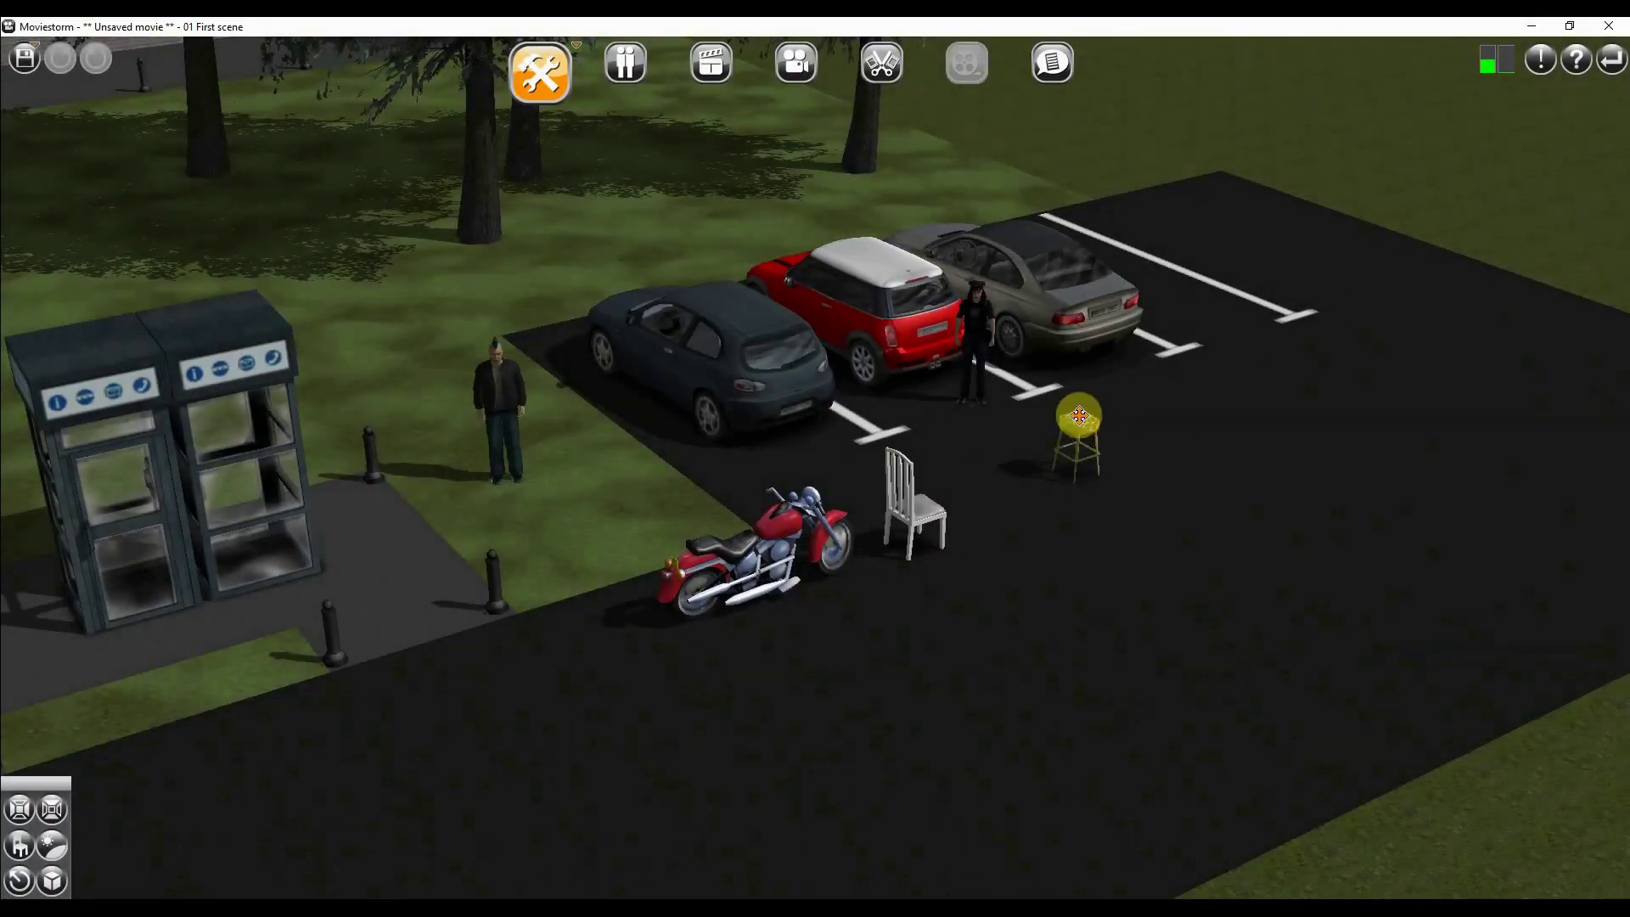
double_click(1093, 444)
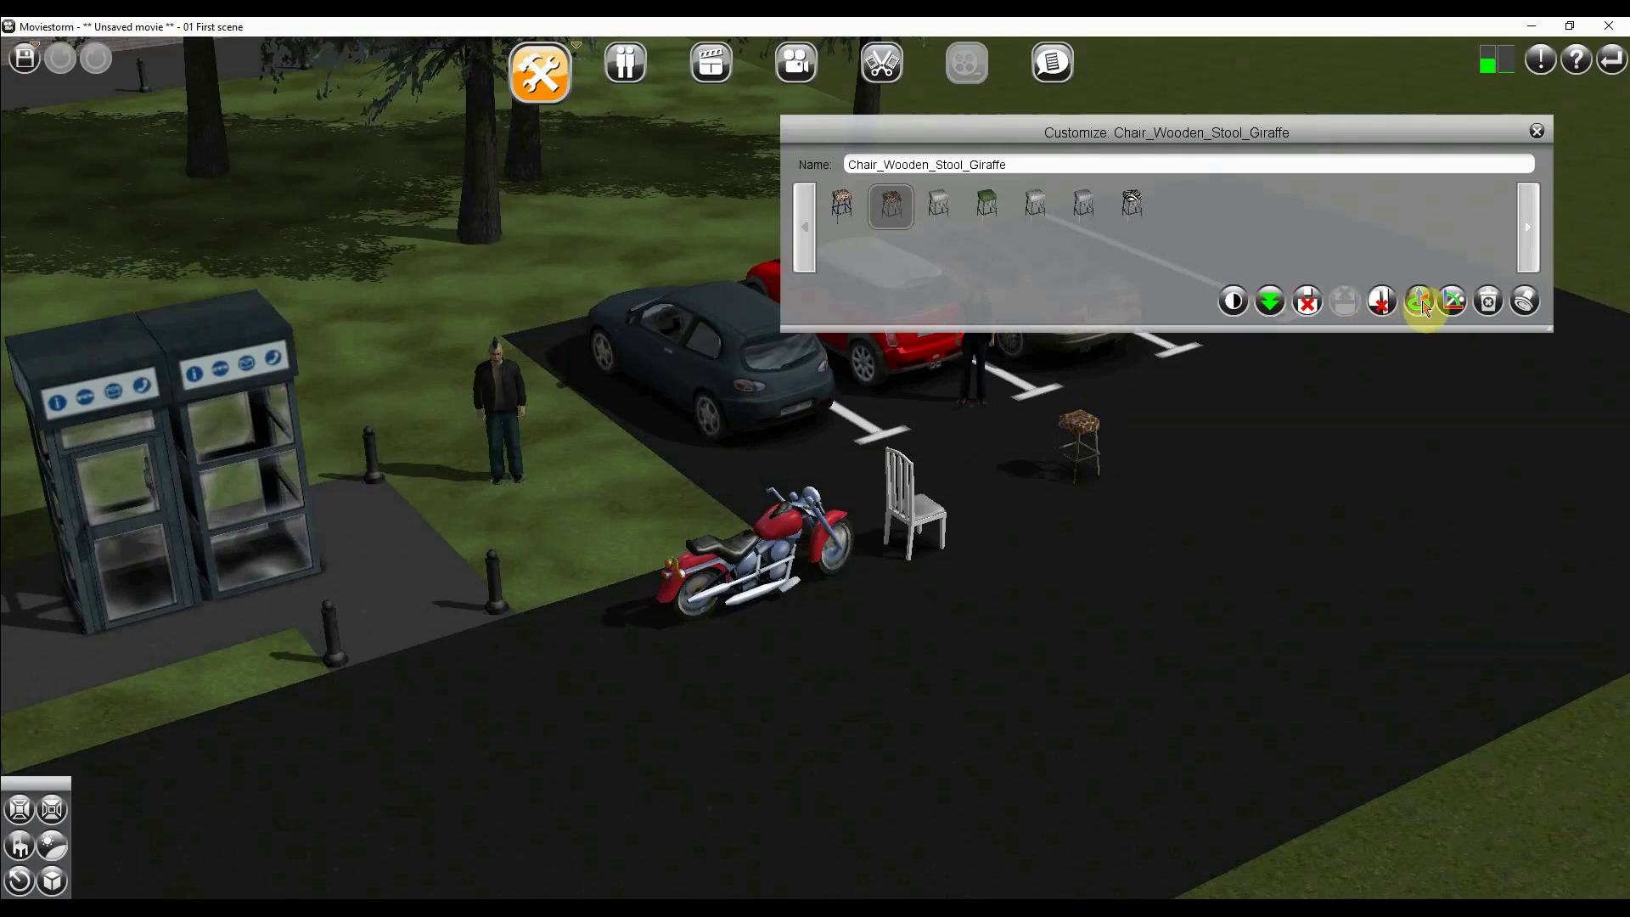
click(1424, 307)
drag(1147, 452, 756, 586)
right_drag(713, 688, 1092, 582)
mouse_move(1118, 534)
mouse_down()
mouse_move(1132, 458)
mouse_move(1137, 520)
mouse_up()
right_drag(1220, 654, 876, 786)
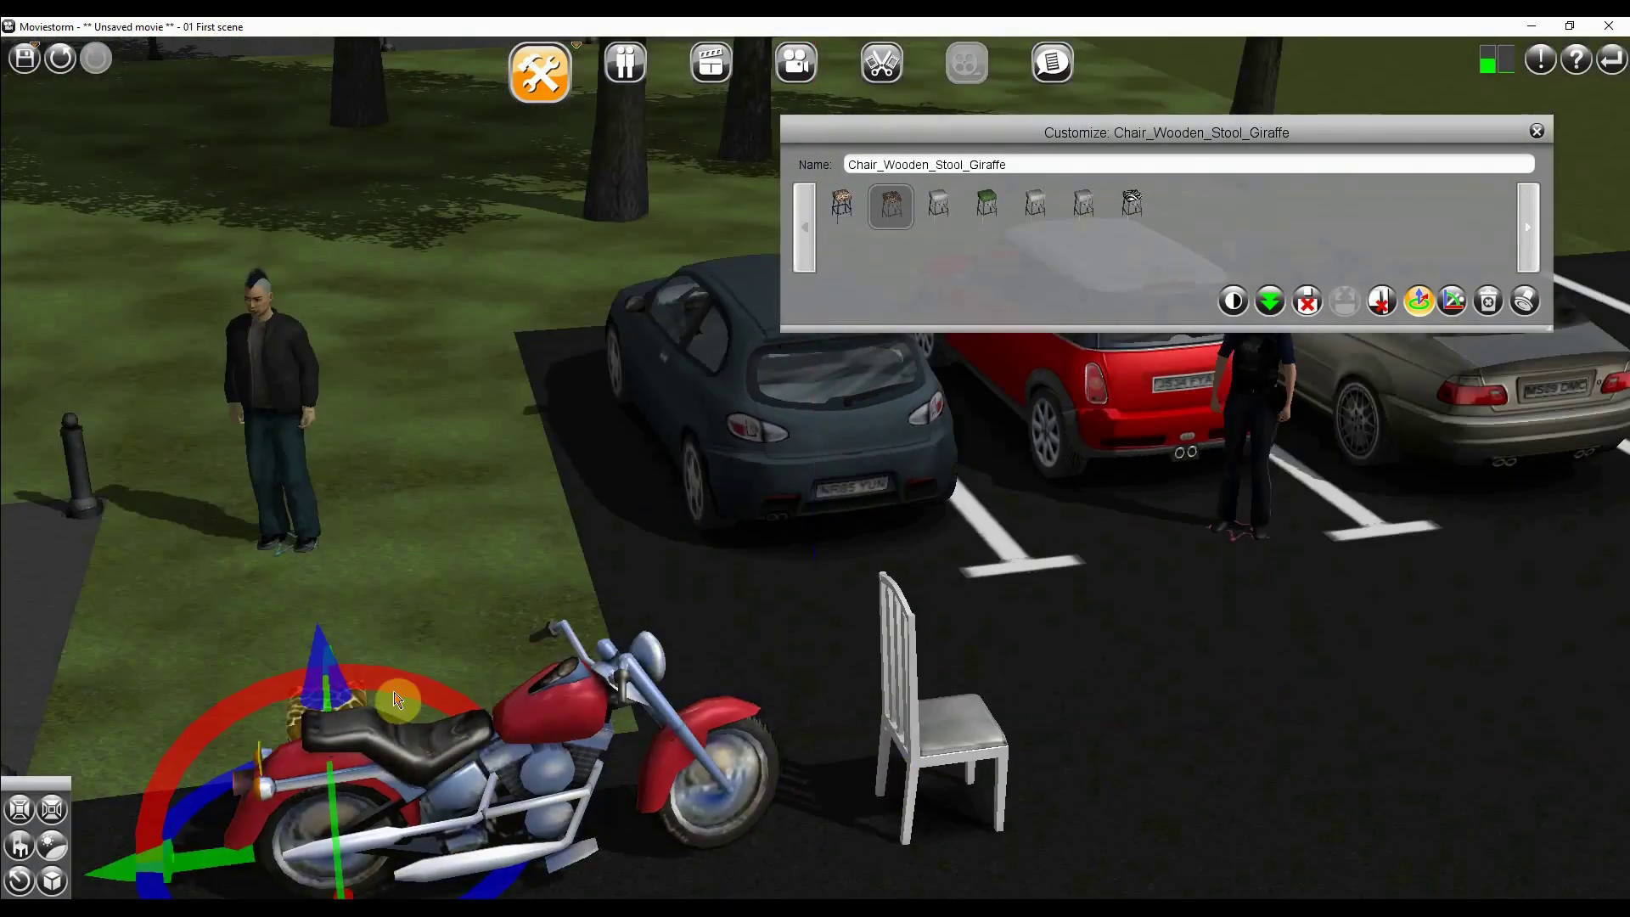
double_click(455, 679)
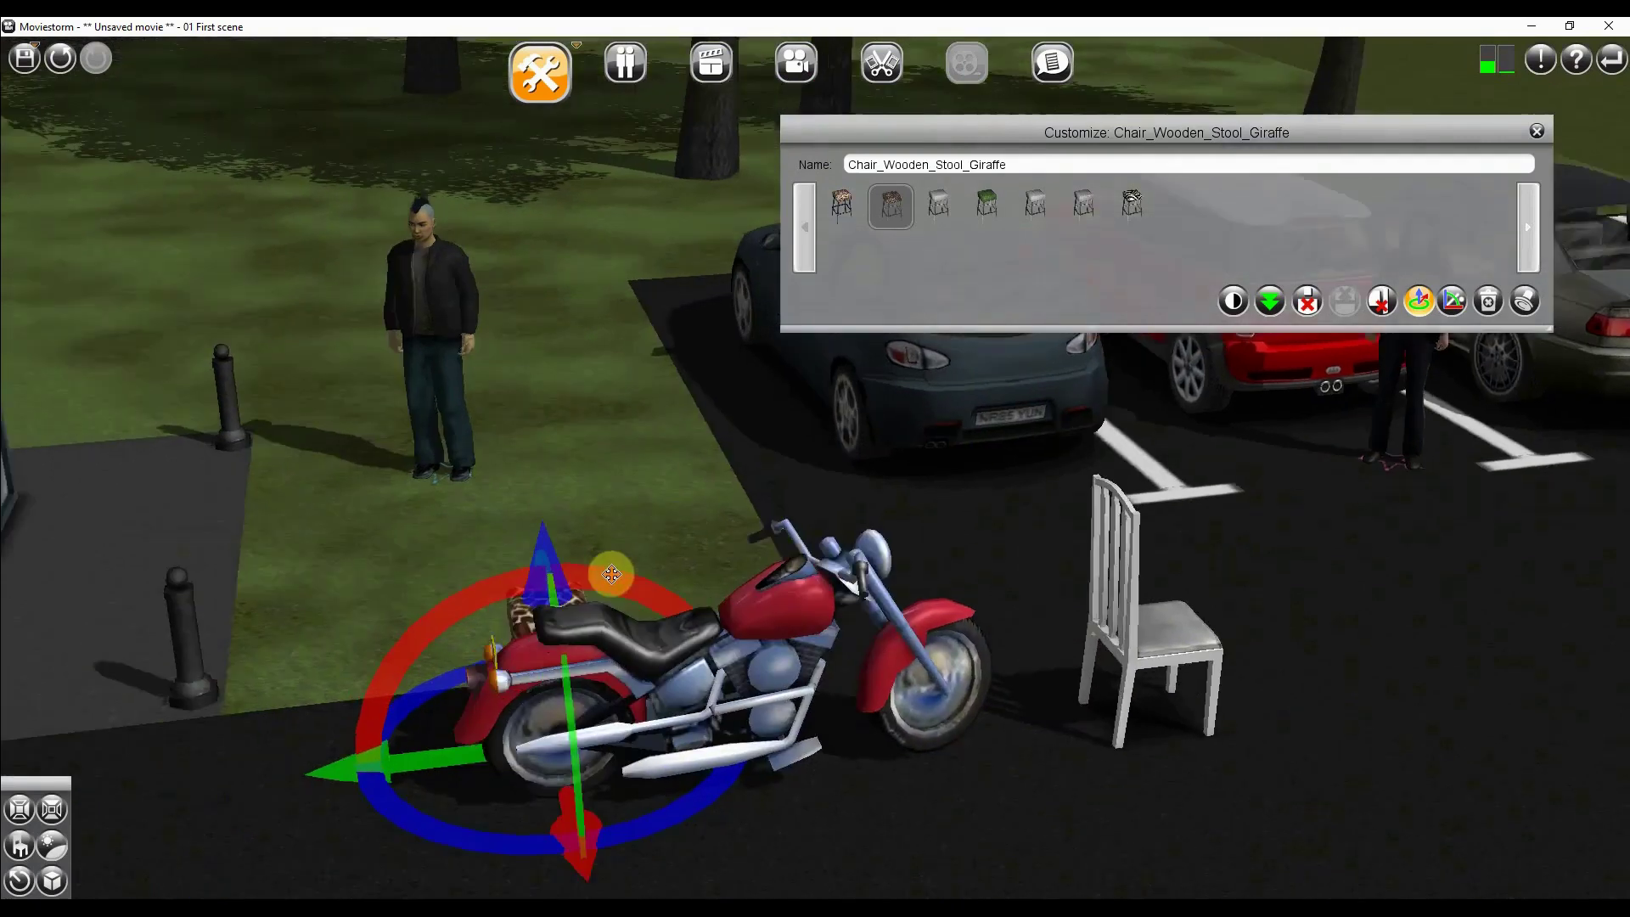
Step: Turn the giraffe stool a quarter turn about its vertical axis and reposition it at the motorbike's rear wheel
drag(509, 787, 840, 767)
right_drag(479, 781, 757, 766)
drag(1059, 476, 1061, 448)
drag(1246, 671, 1338, 673)
right_drag(1338, 673, 1029, 669)
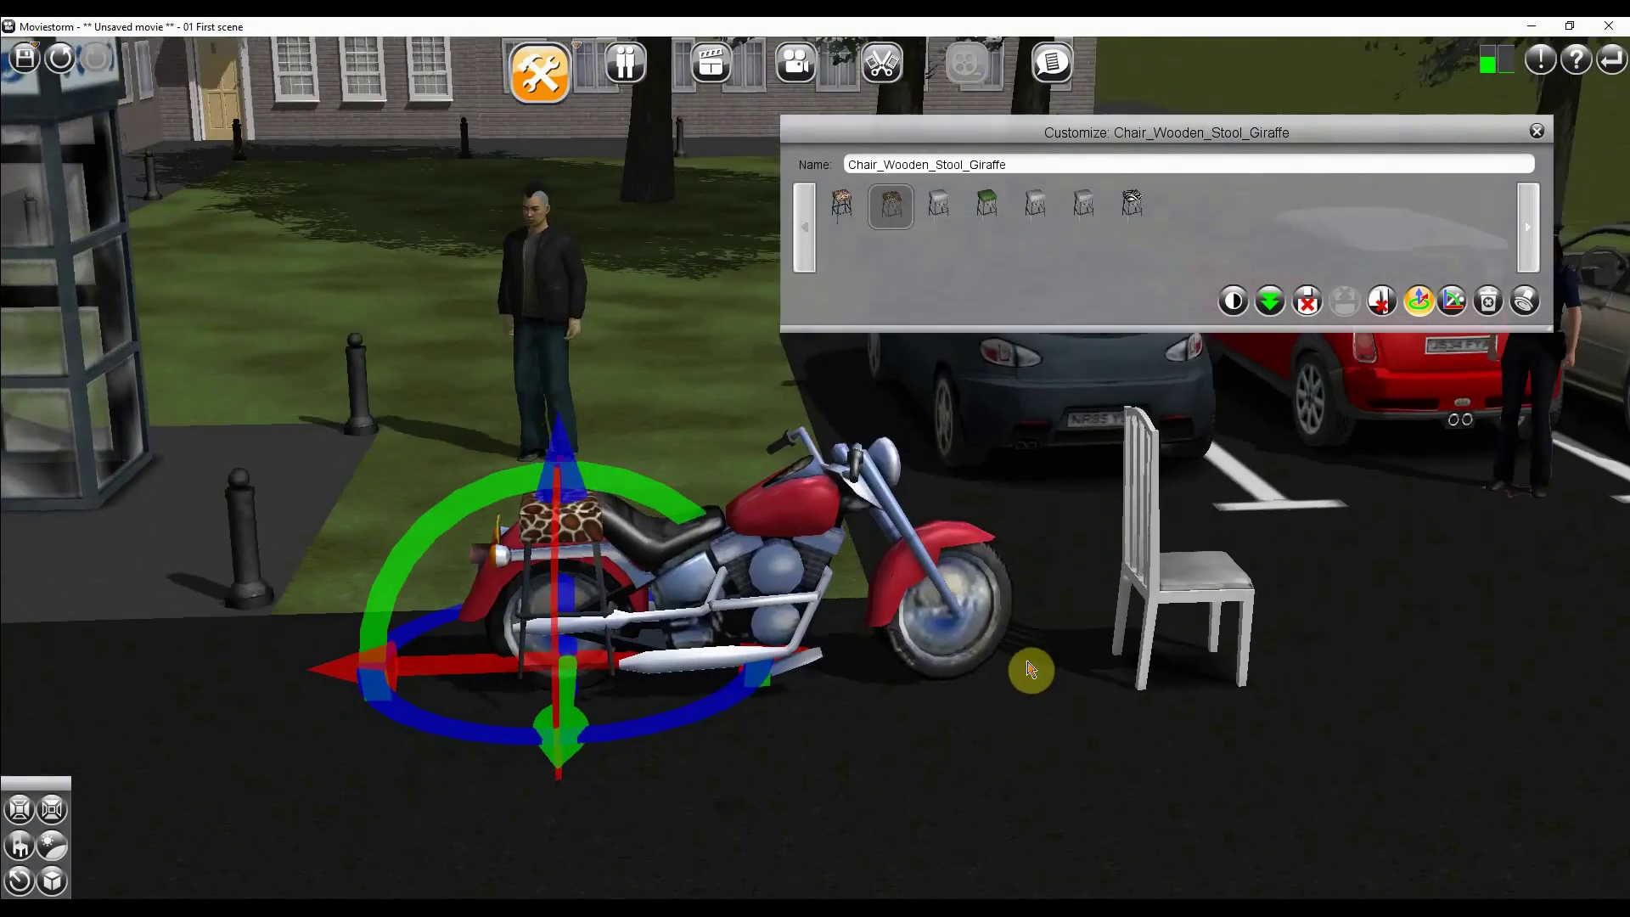
Step: Inspect the giraffe stool's fit from behind the motorbike and adjust its sideways position over the rear mudguard
scroll(654, 608, up, 5)
right_drag(553, 613, 757, 527)
right_drag(676, 602, 790, 641)
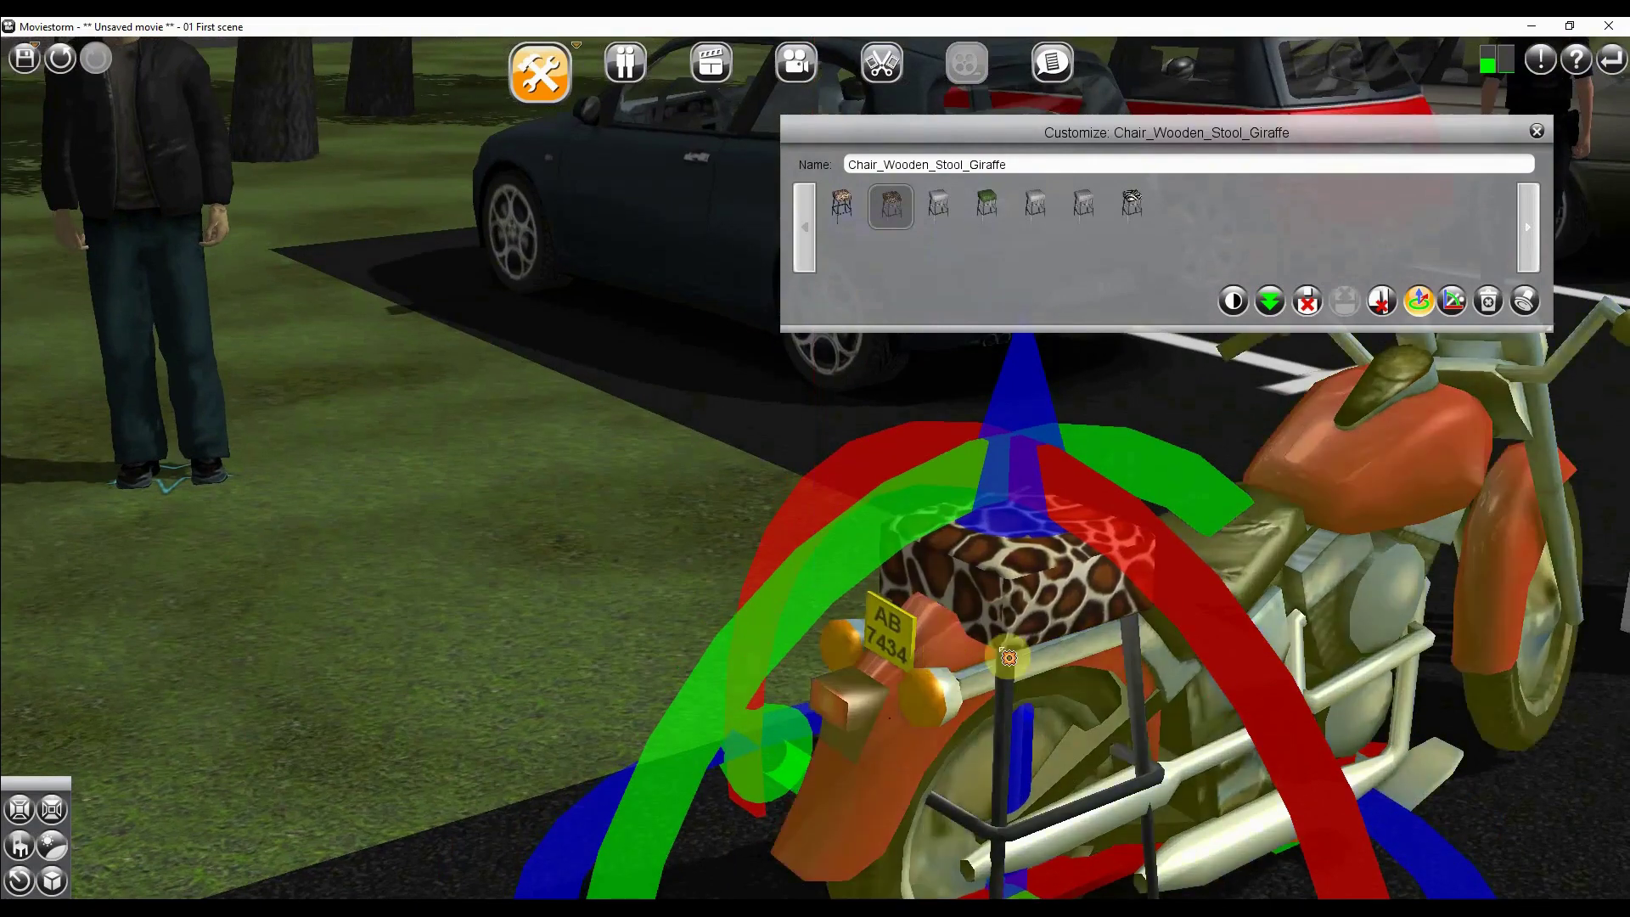
scroll(610, 610, down, 5)
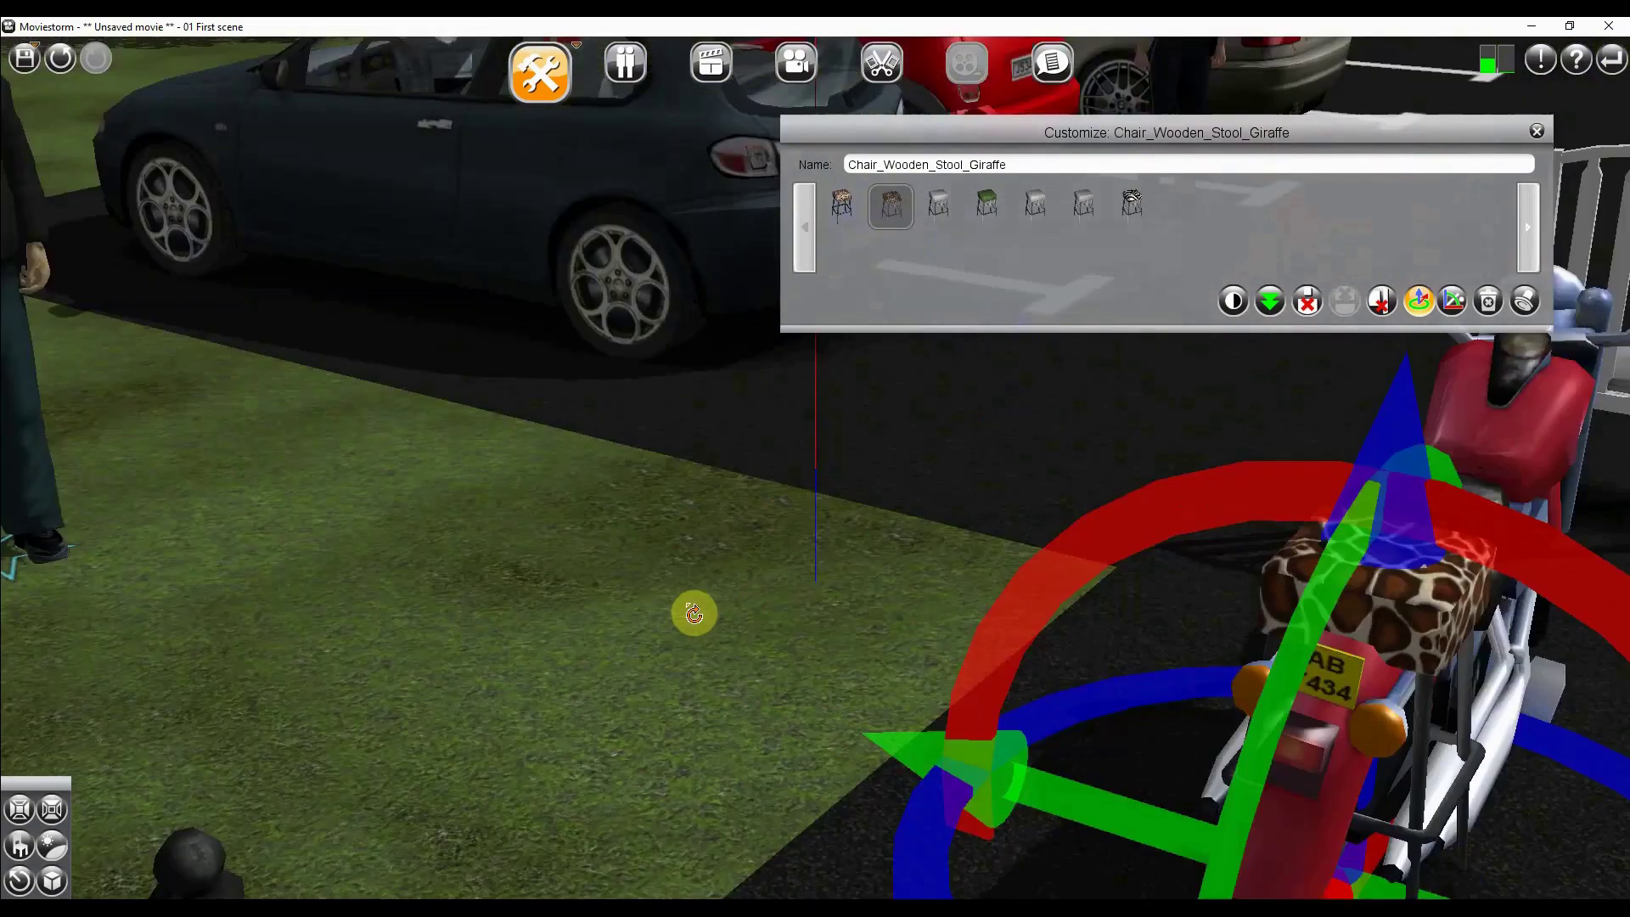
right_drag(691, 611, 768, 604)
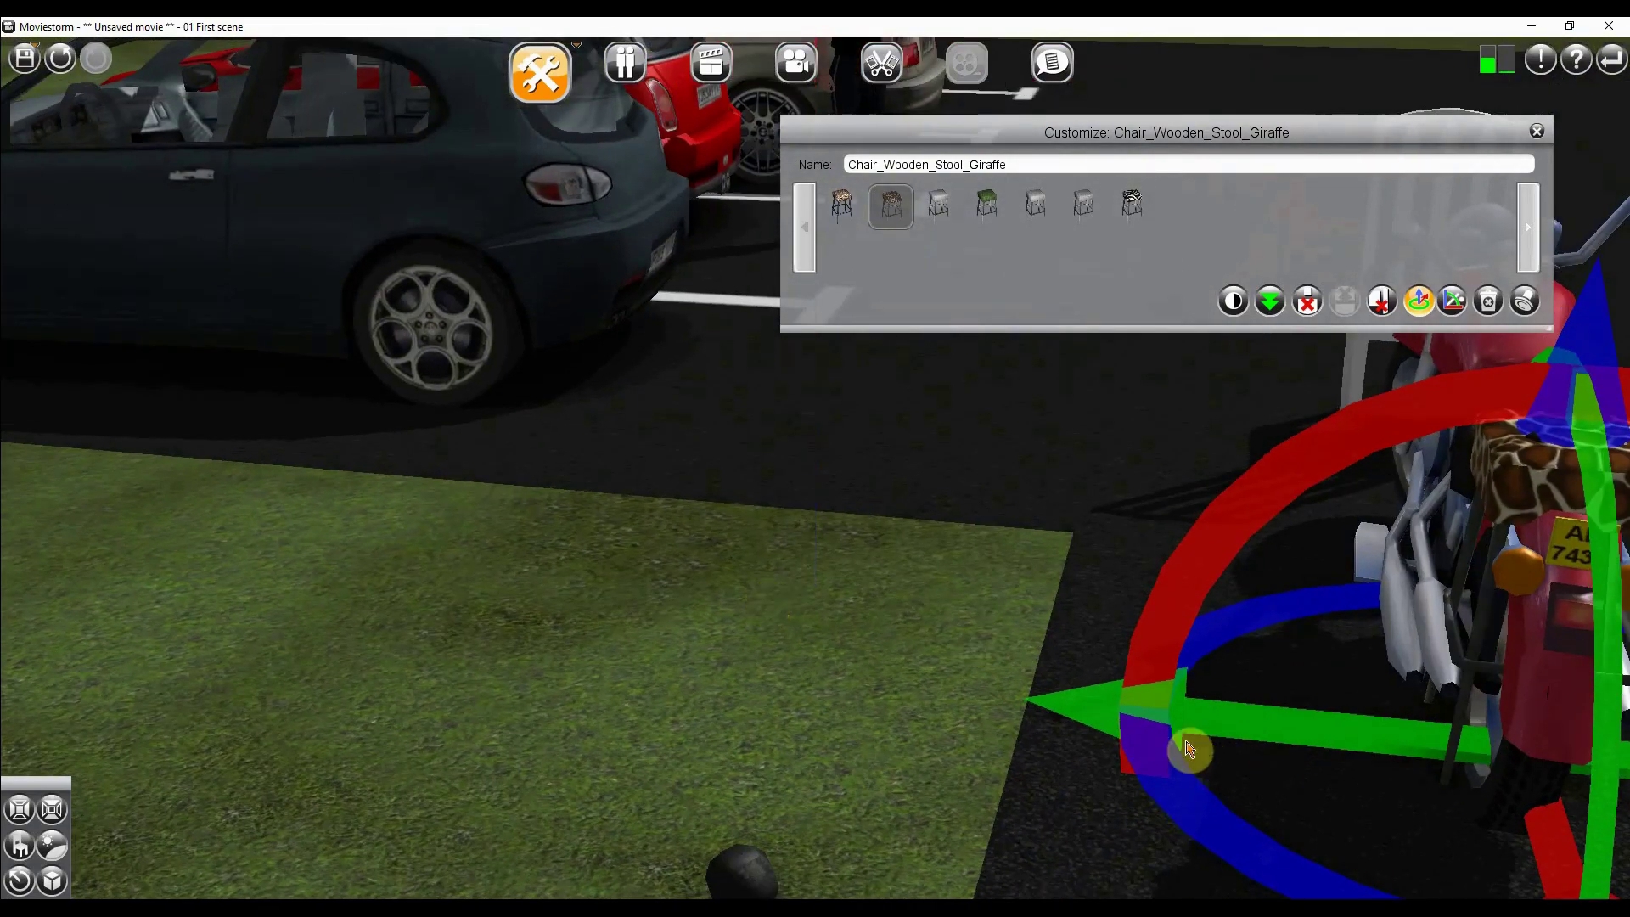
drag(1188, 750, 1359, 670)
scroll(1353, 670, down, 5)
right_drag(1523, 745, 1210, 789)
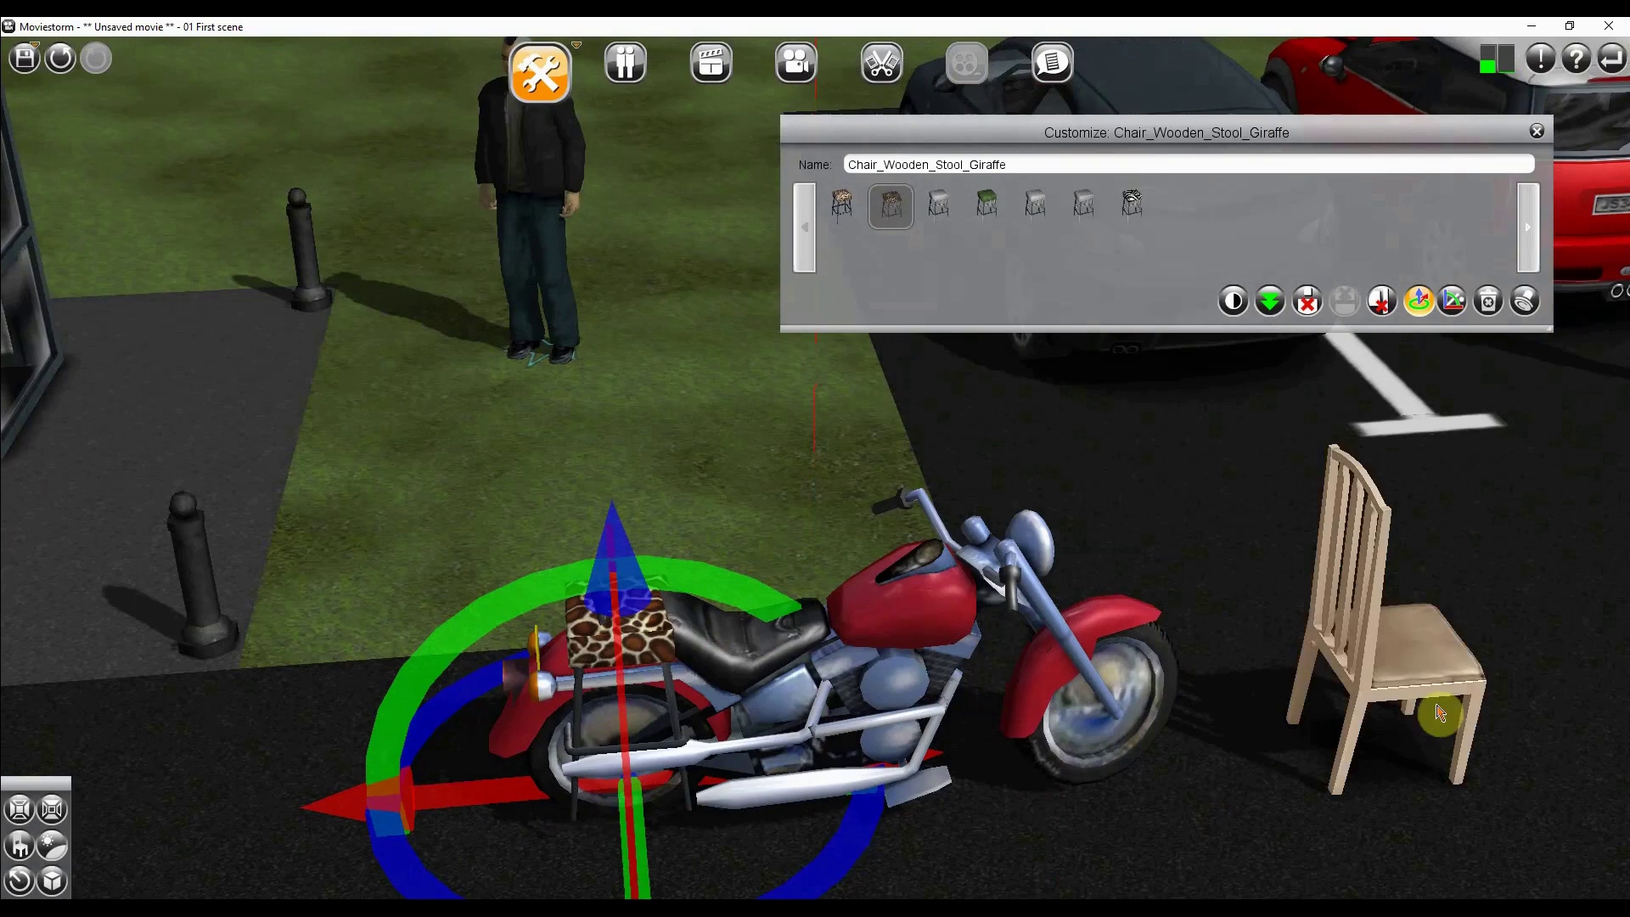
Step: Move the dining chair onto the motorbike's seat, adjust its height, tilt it slightly backwards and finish customizing it
click(1415, 676)
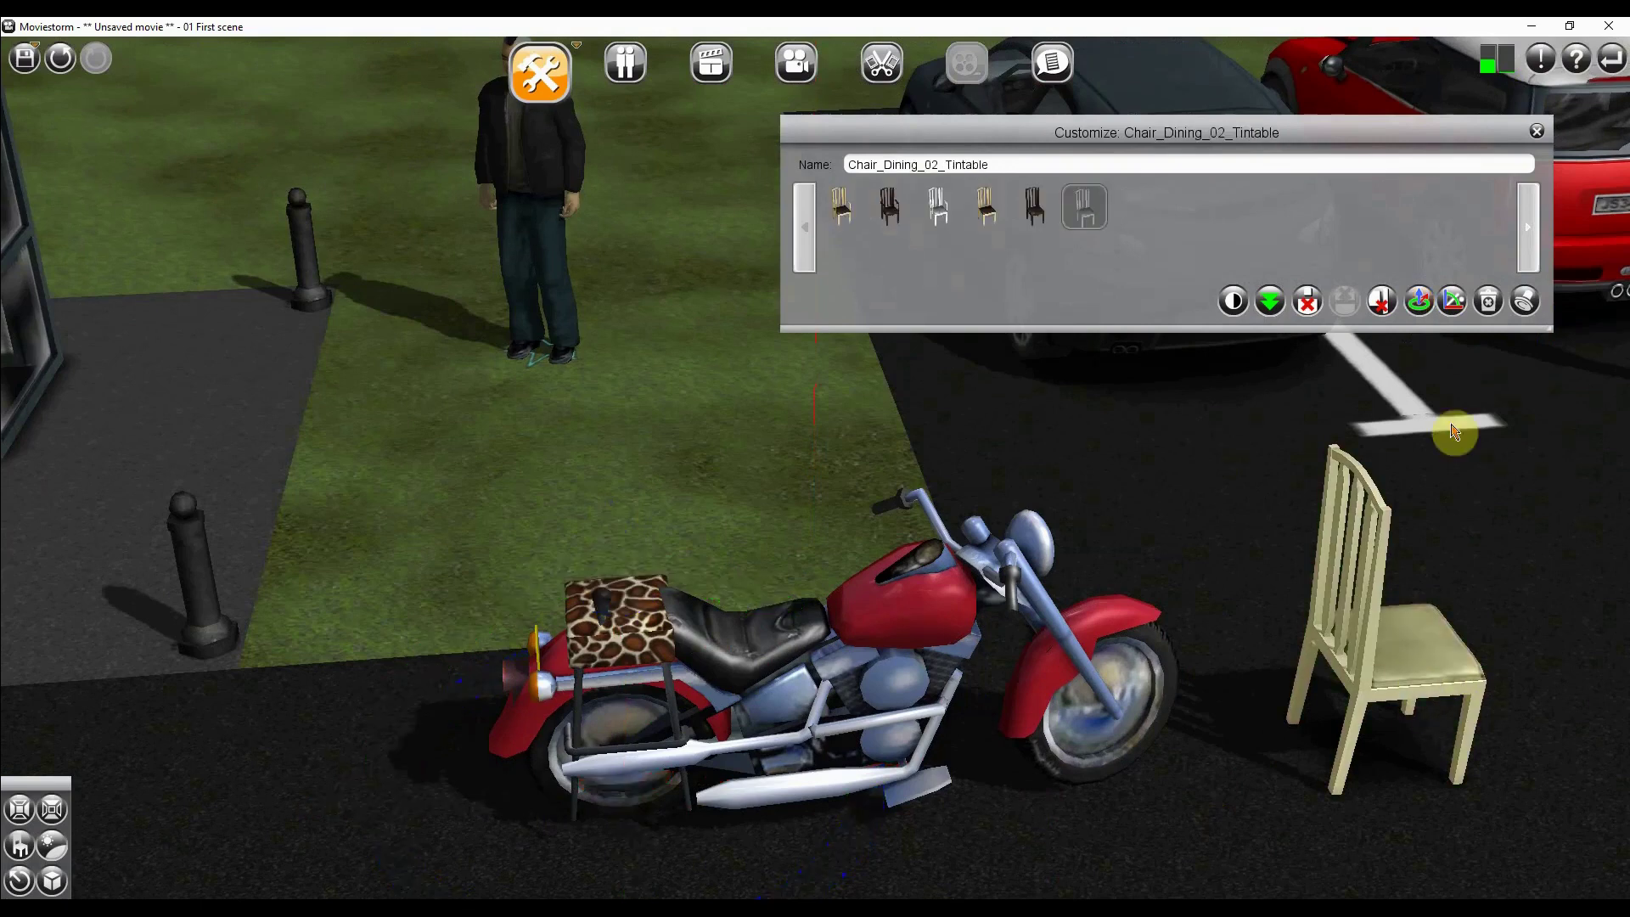
click(1418, 303)
drag(1536, 741, 935, 747)
drag(768, 477, 780, 372)
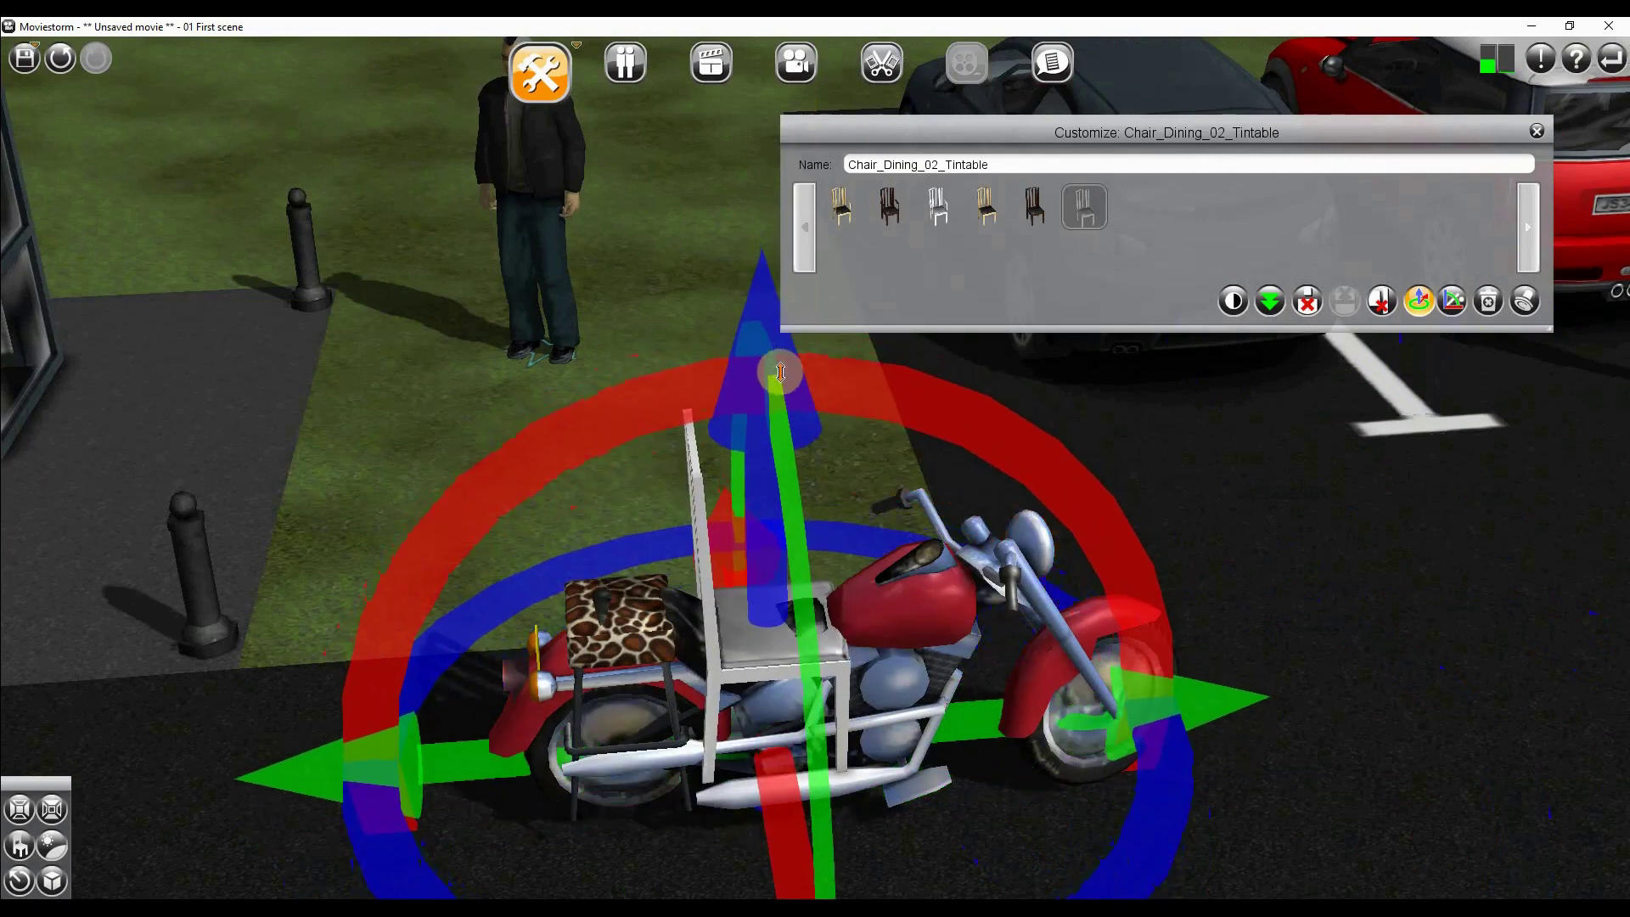
drag(1109, 520, 1055, 517)
drag(1210, 661, 1220, 647)
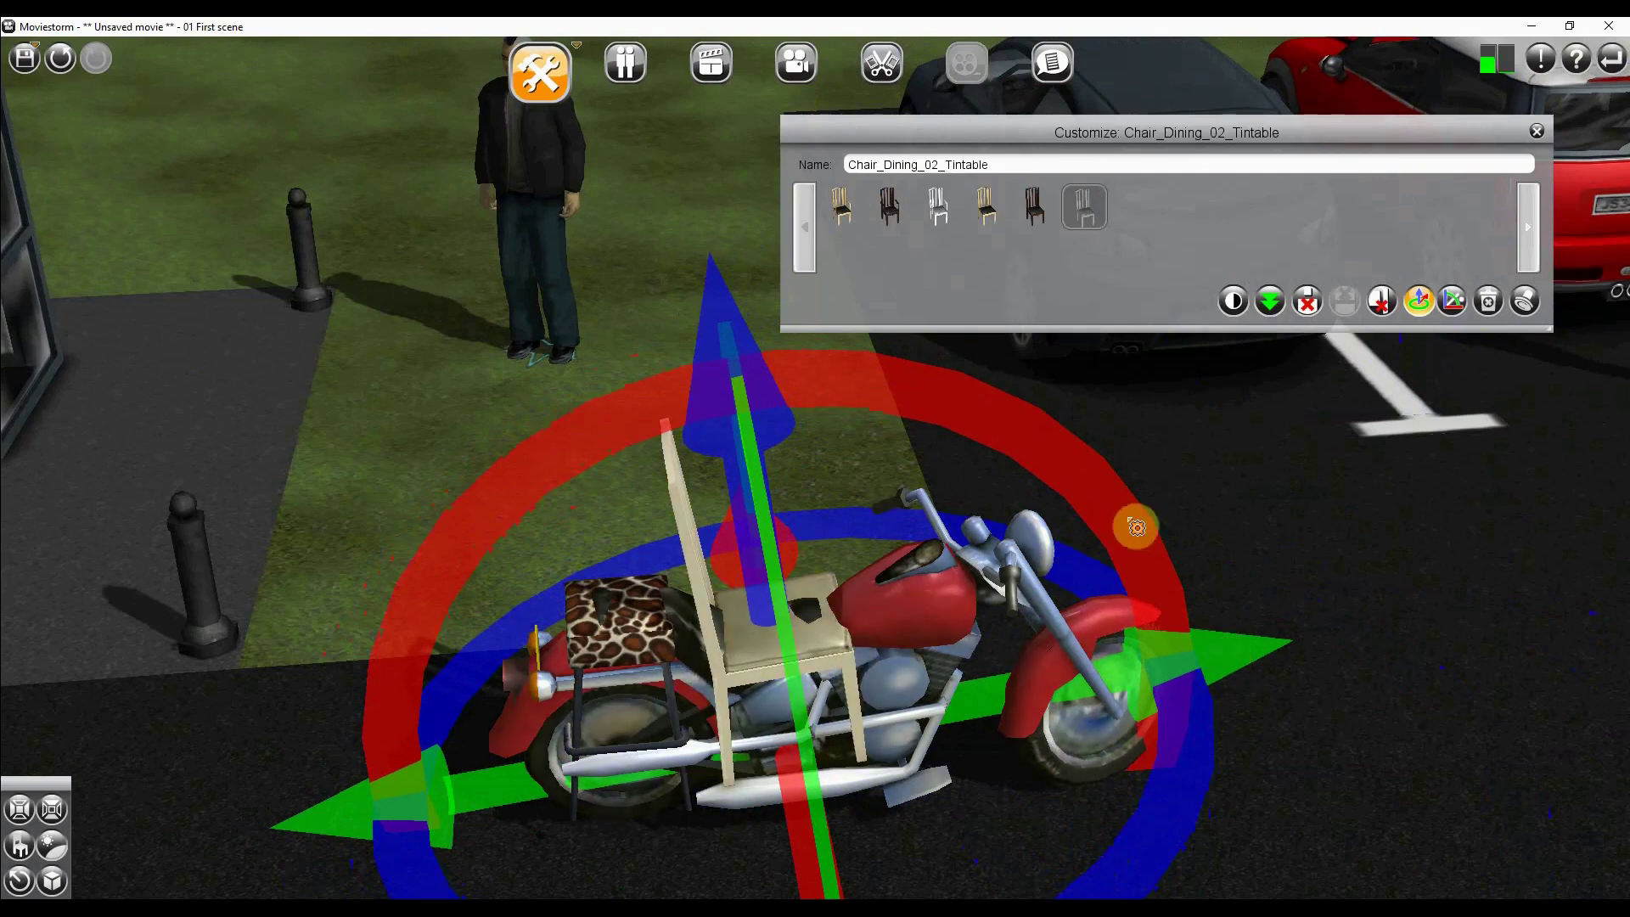
click(1537, 133)
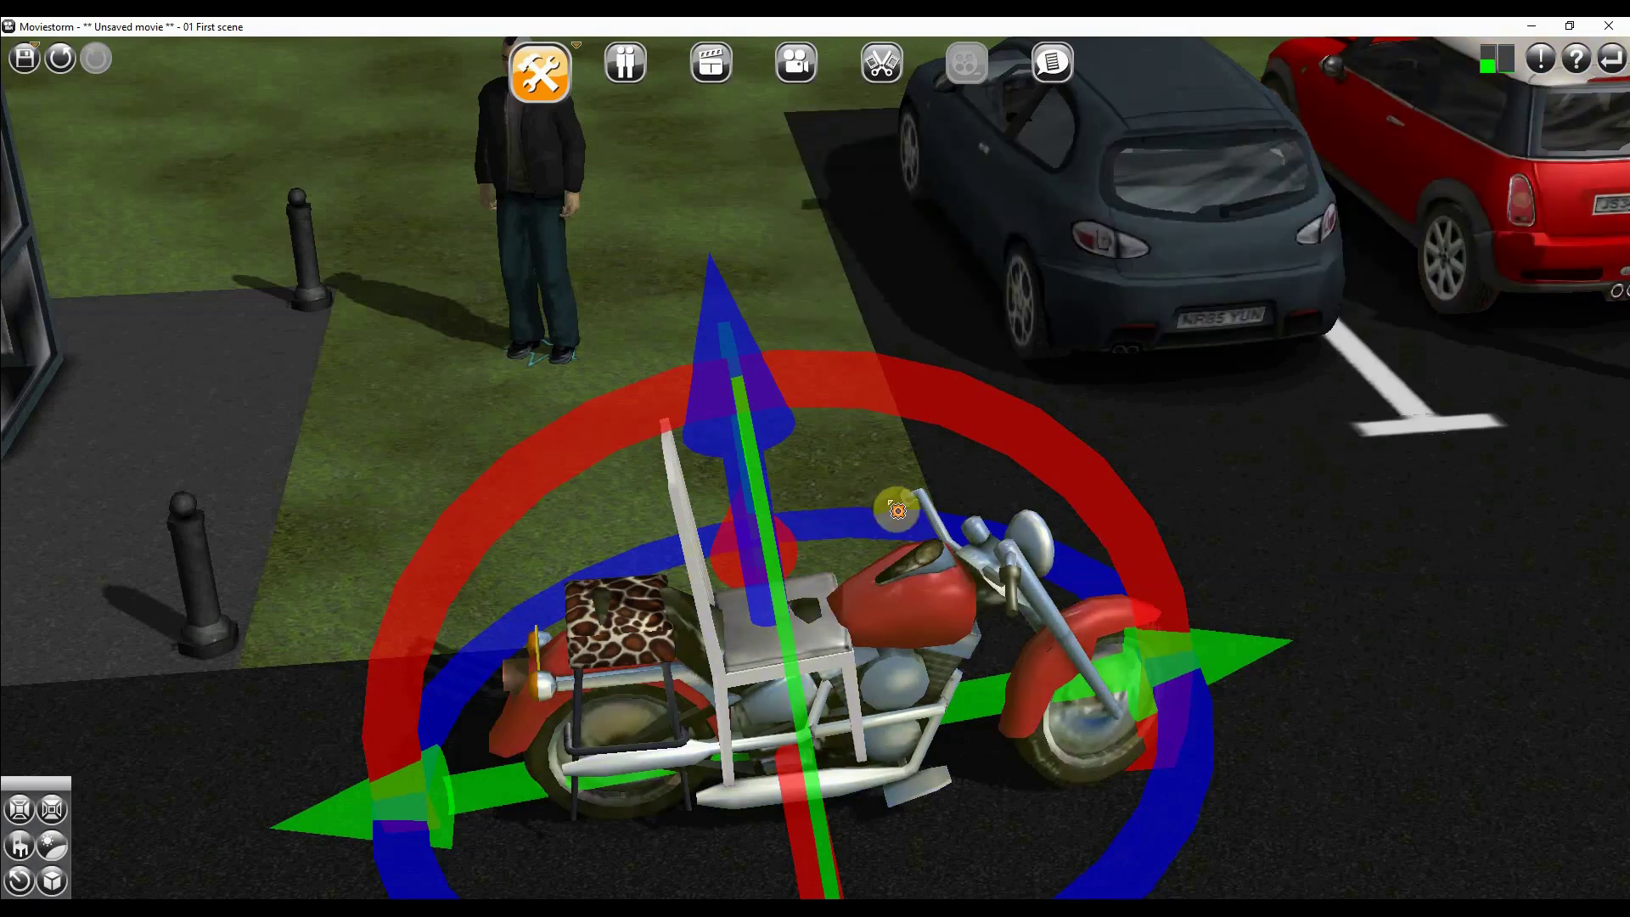
Step: Add a Zucchini prop to the set on the tarmac in front of the motorbike, keeping its default variant
click(23, 847)
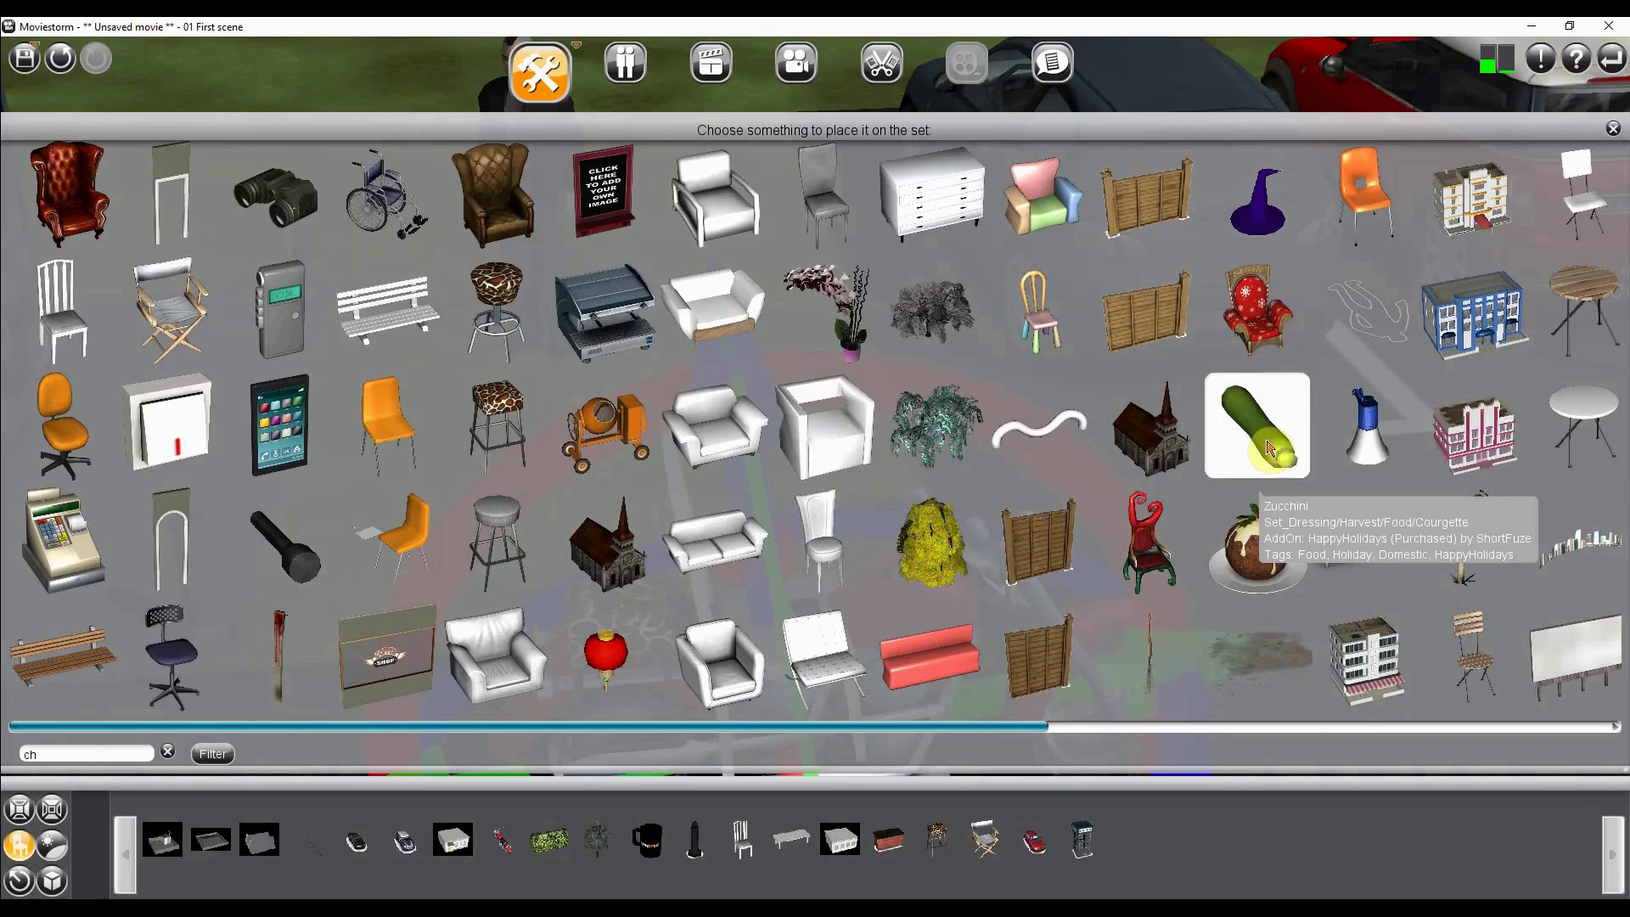
click(1263, 469)
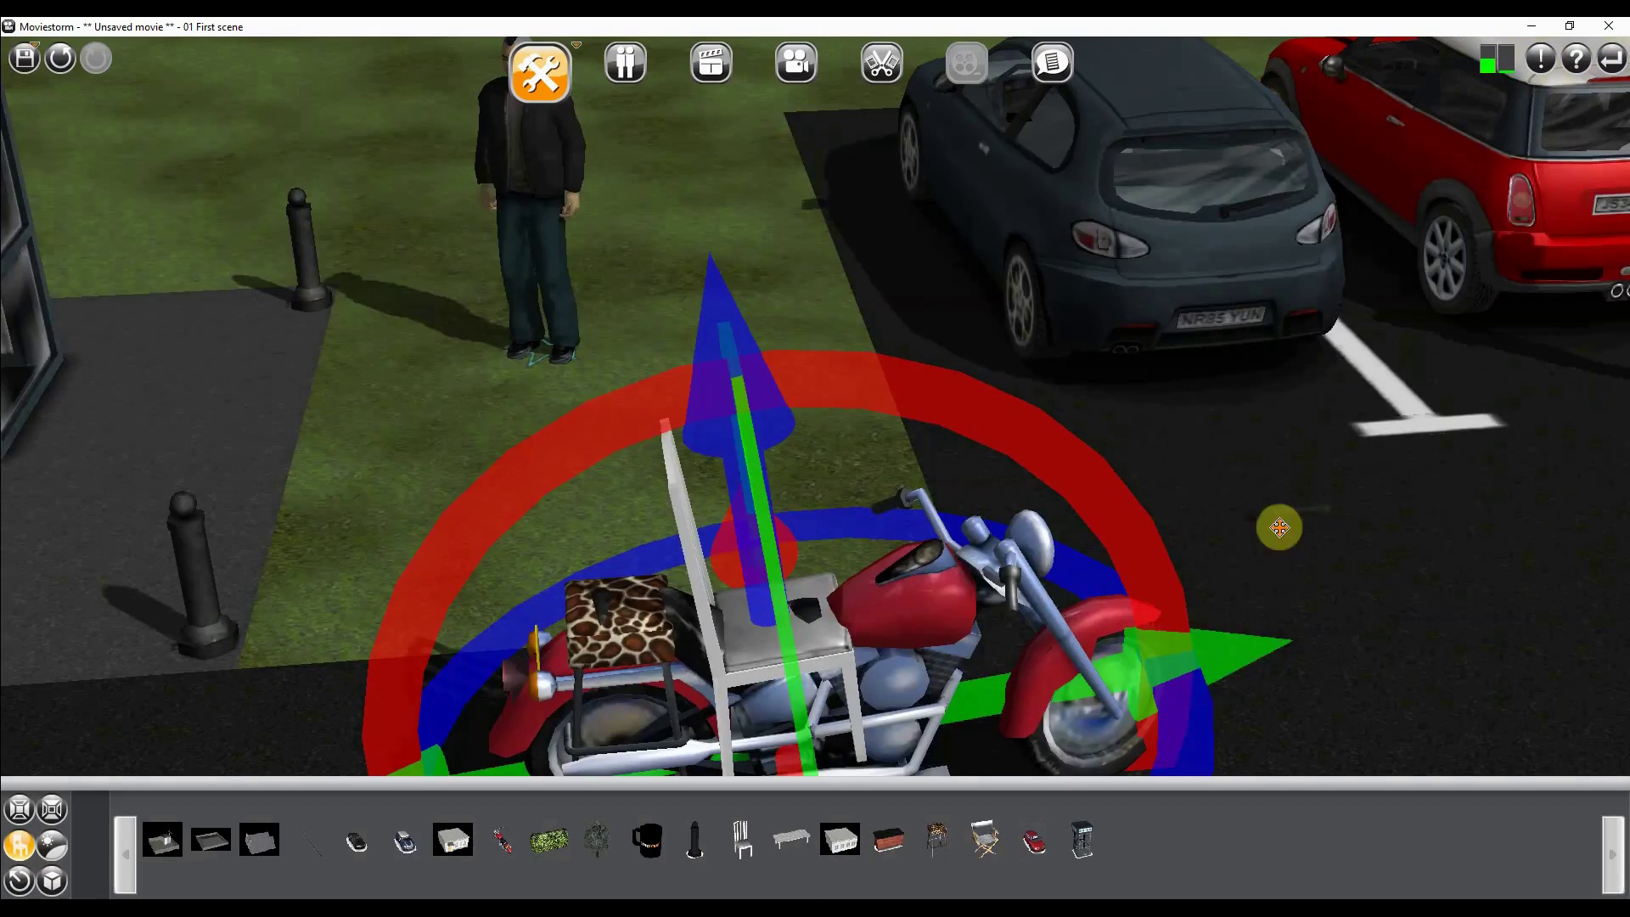
click(1276, 524)
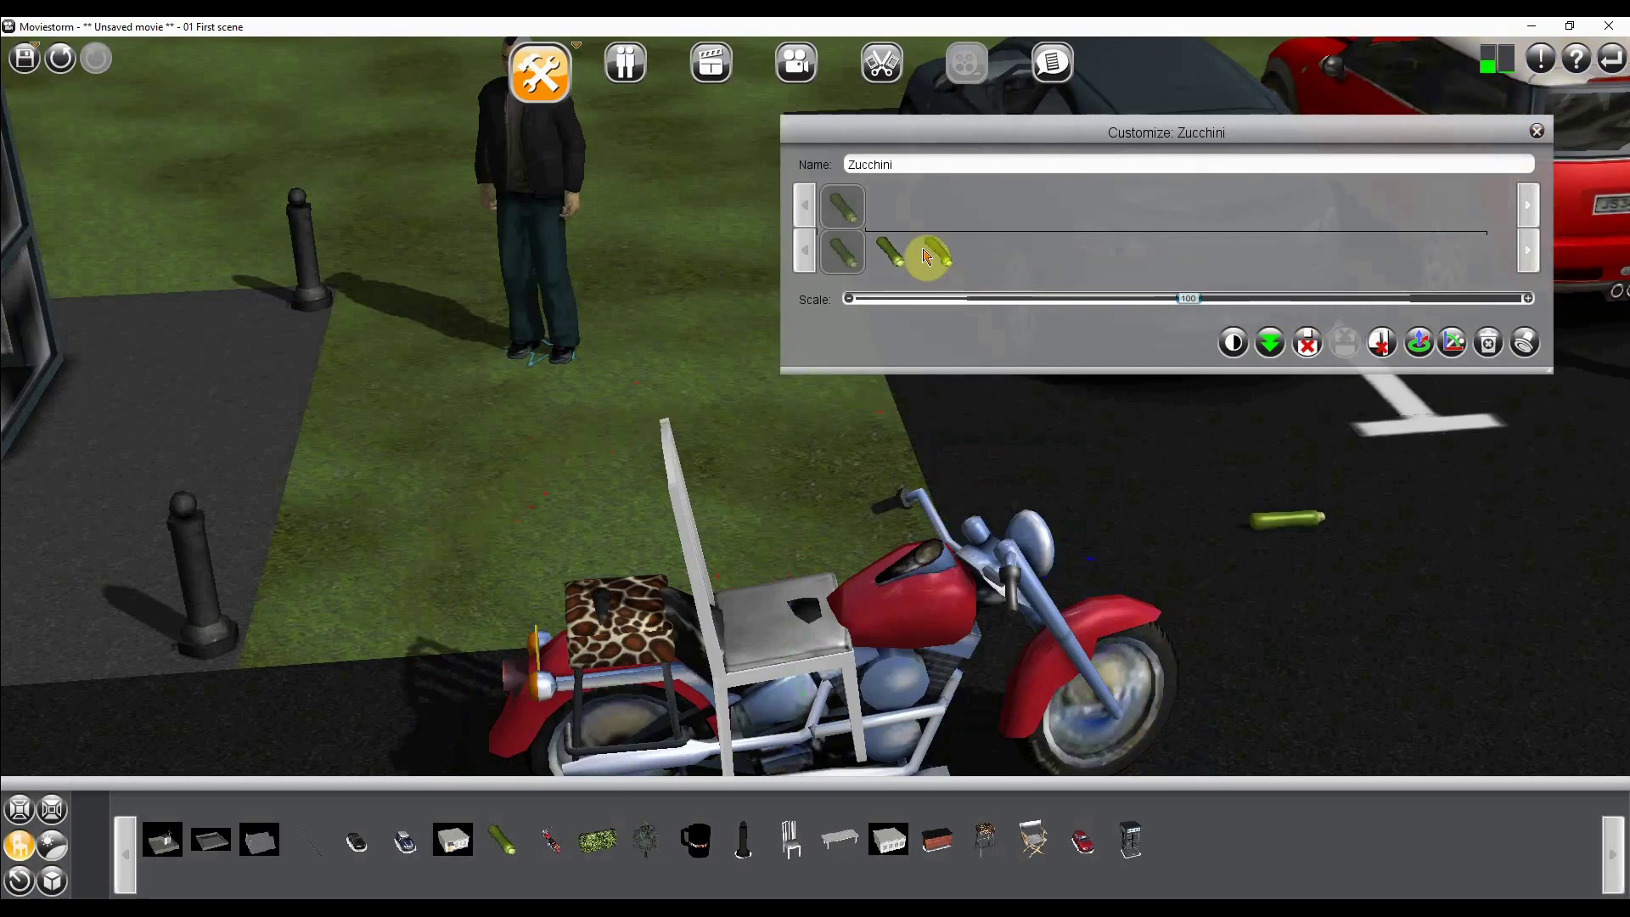
mouse_move(931, 257)
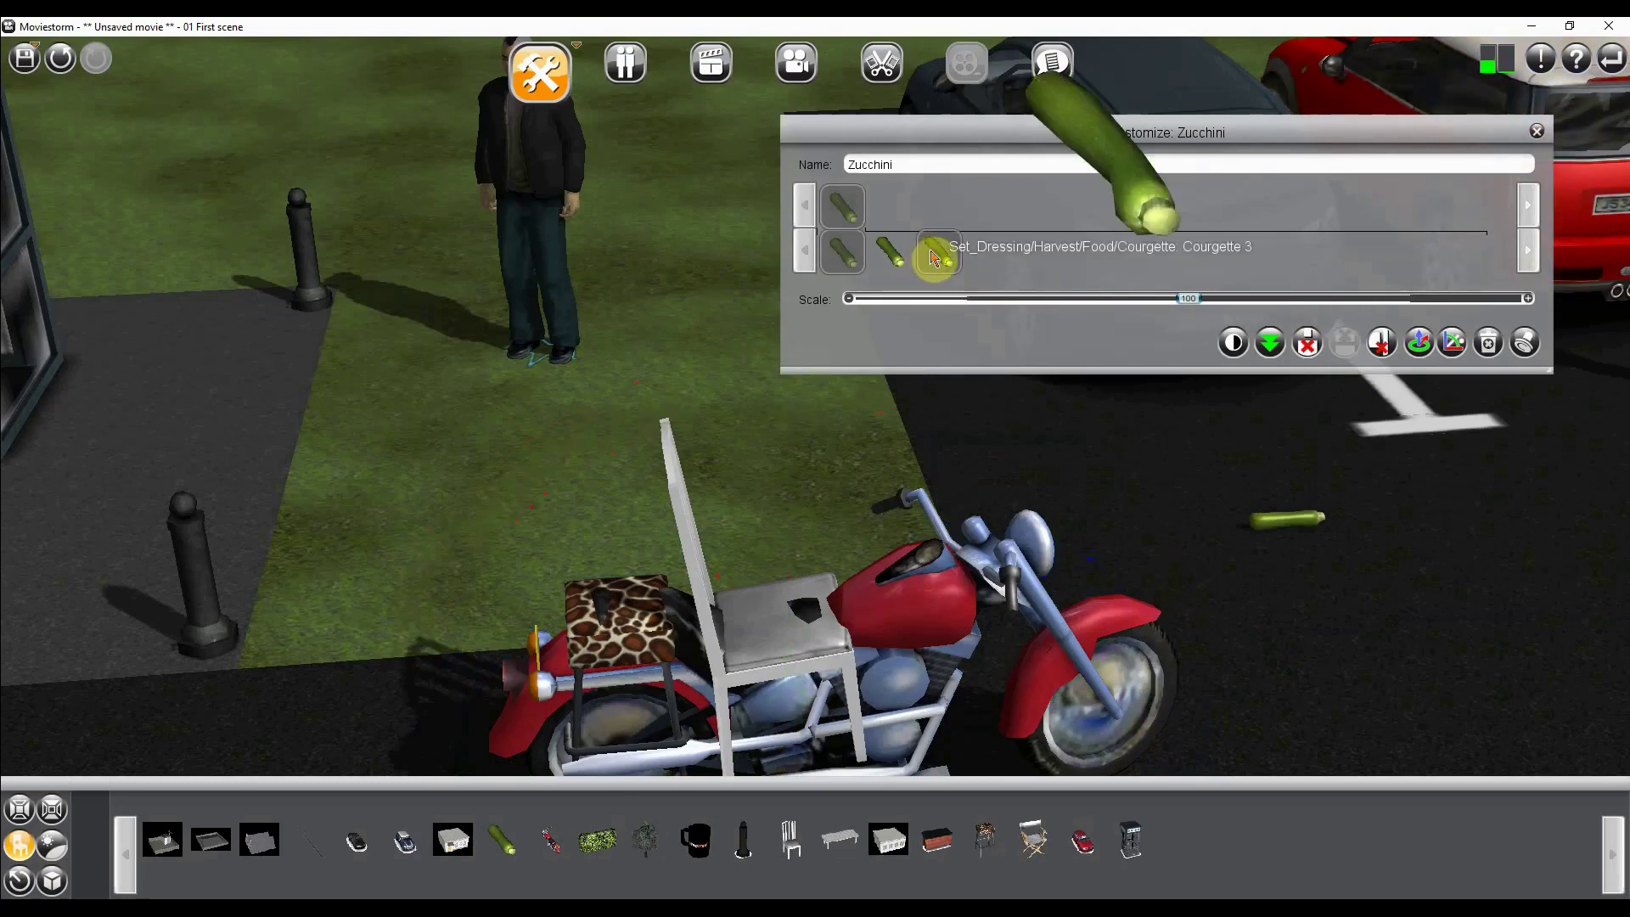
click(1537, 136)
Step: Add a Flashlight prop to the set on the tarmac beside the zucchini
click(25, 852)
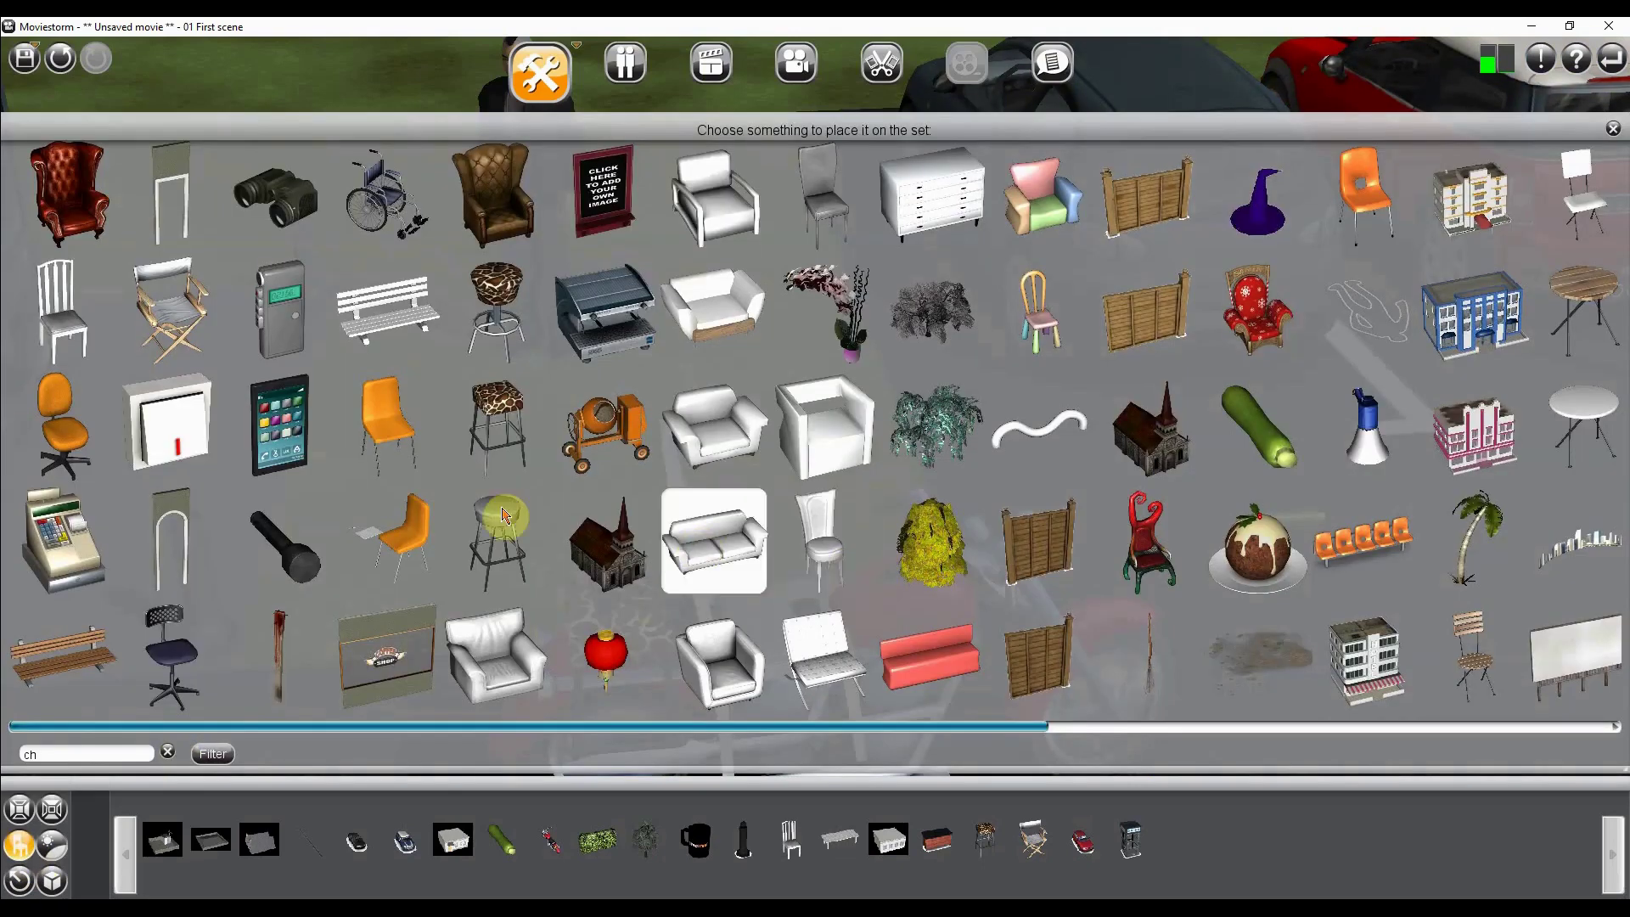
click(274, 552)
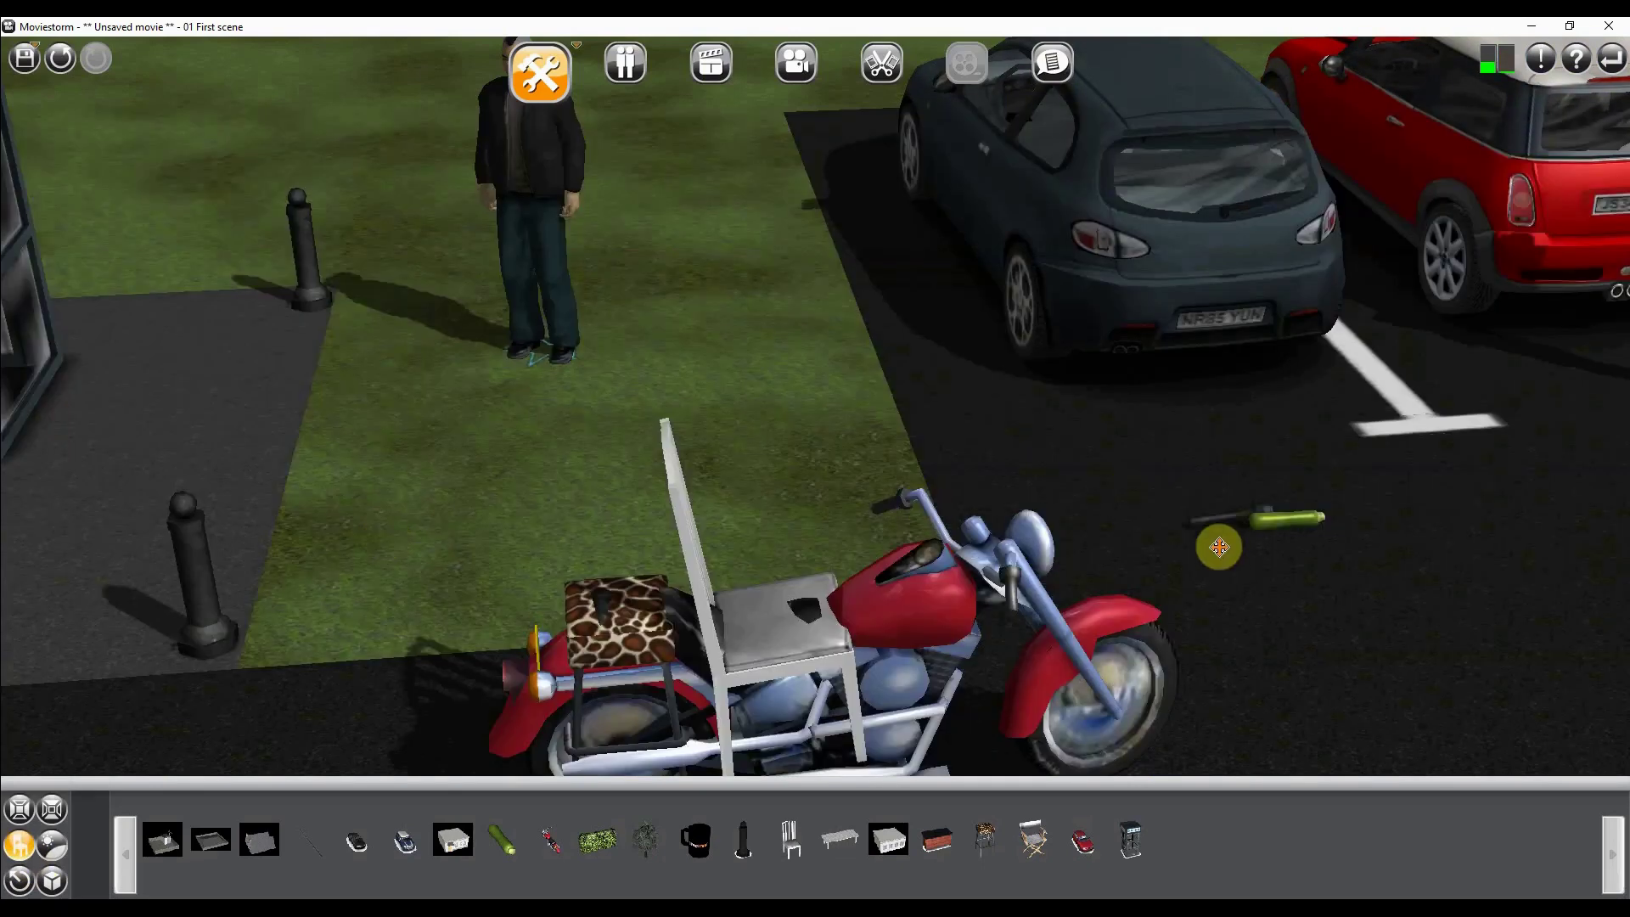
click(1235, 572)
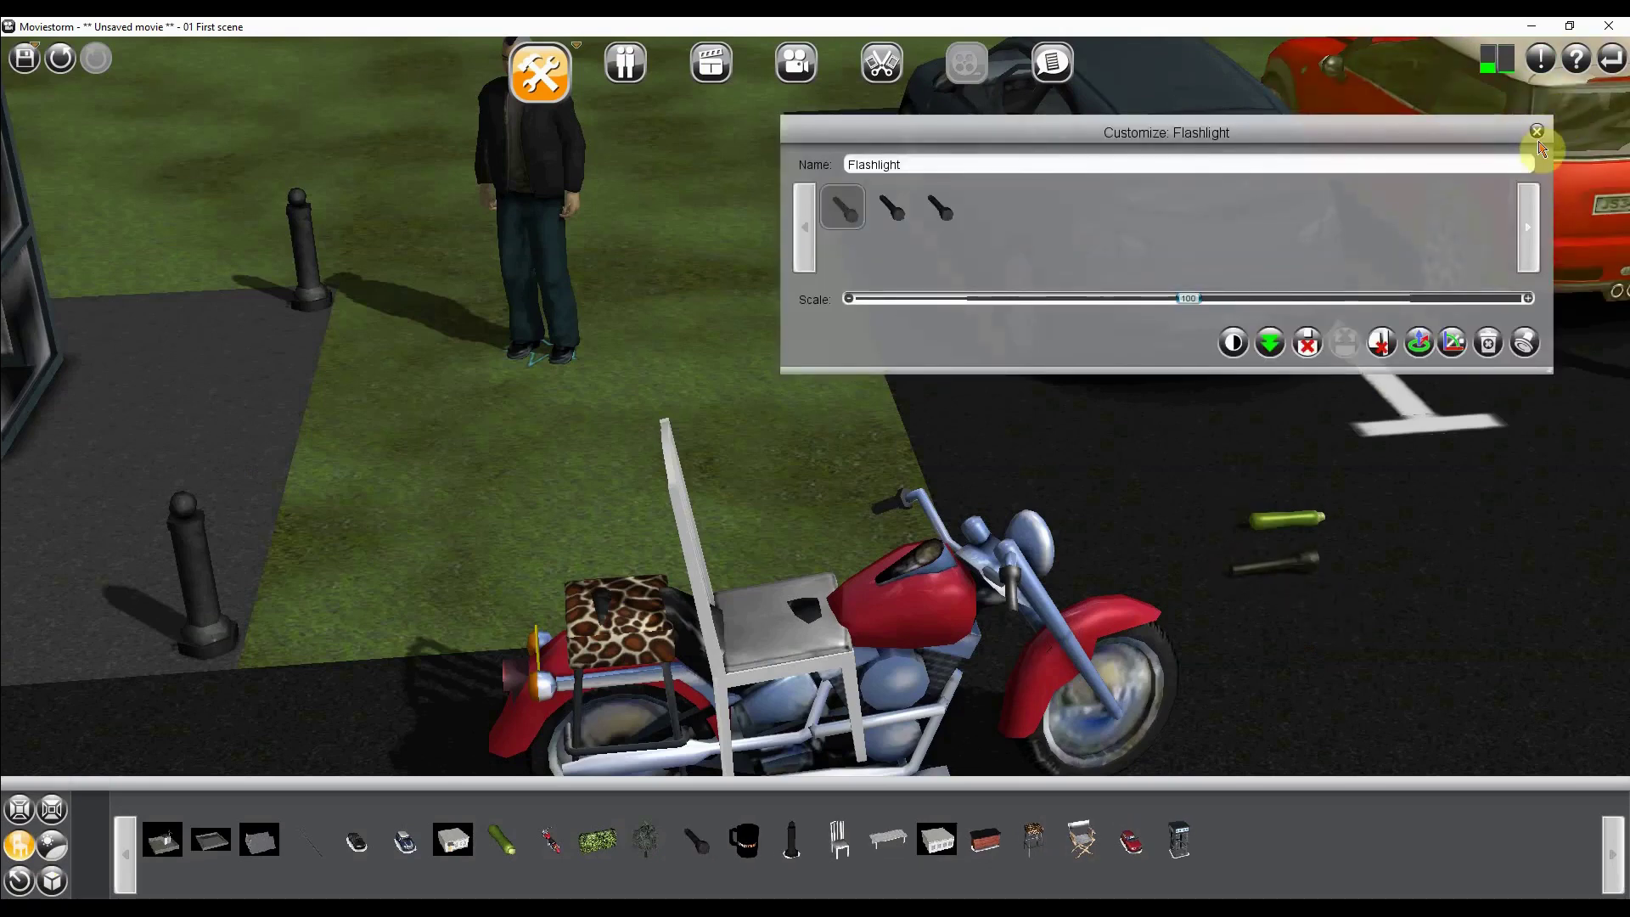
click(1536, 133)
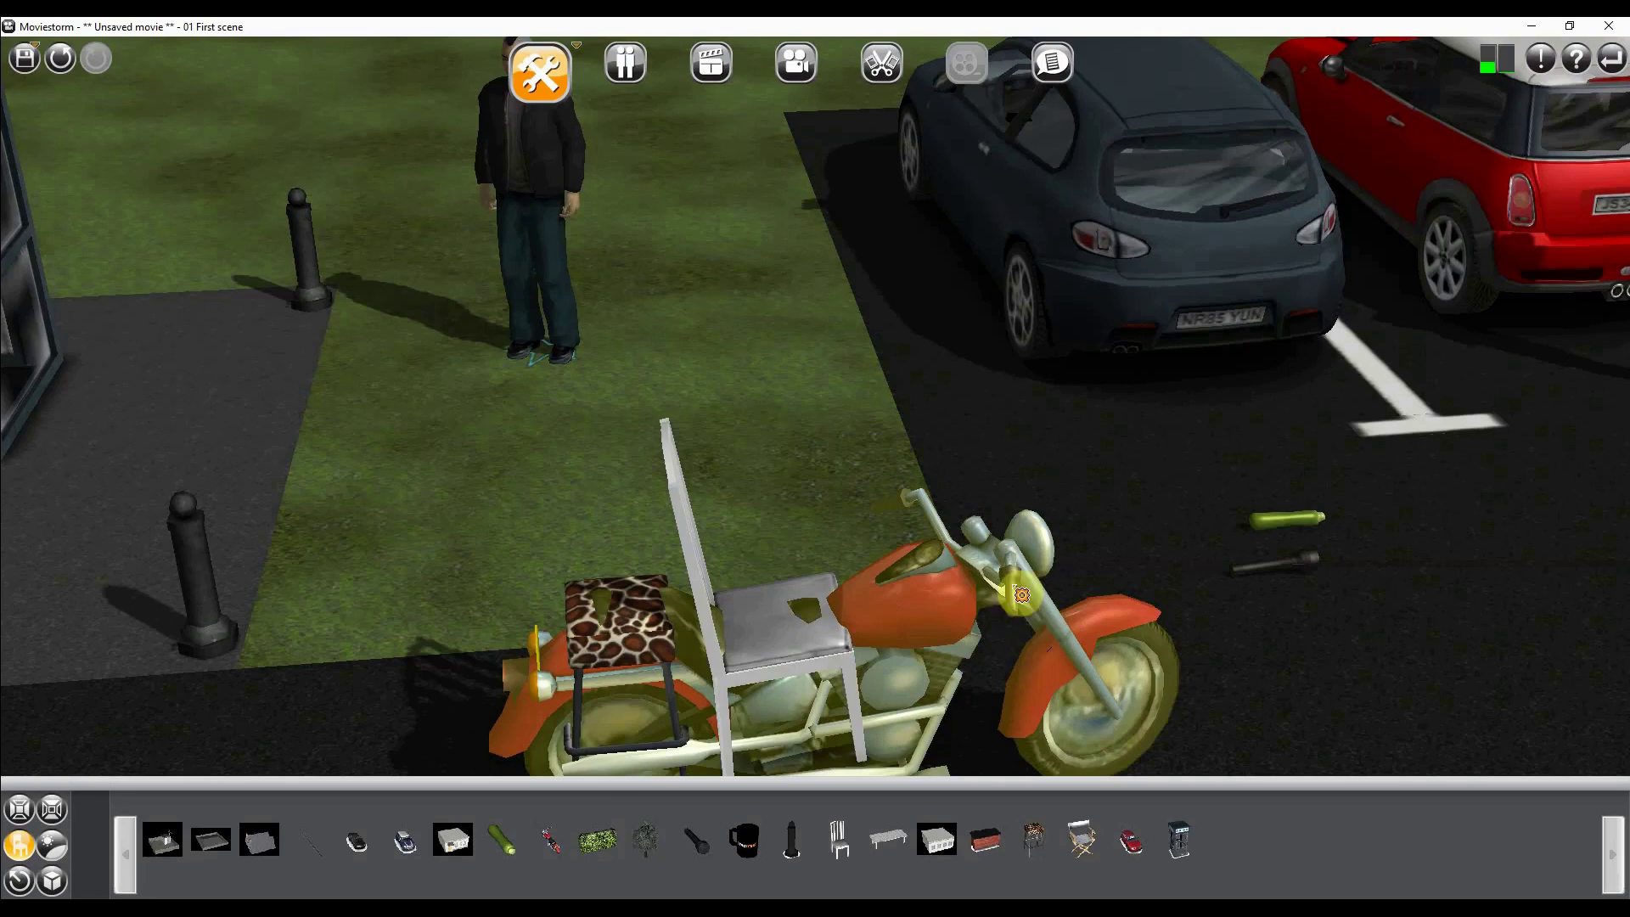
Step: Move the flashlight with the movement handles onto the motorbike's left handlebar so that it serves as a grip
click(1303, 576)
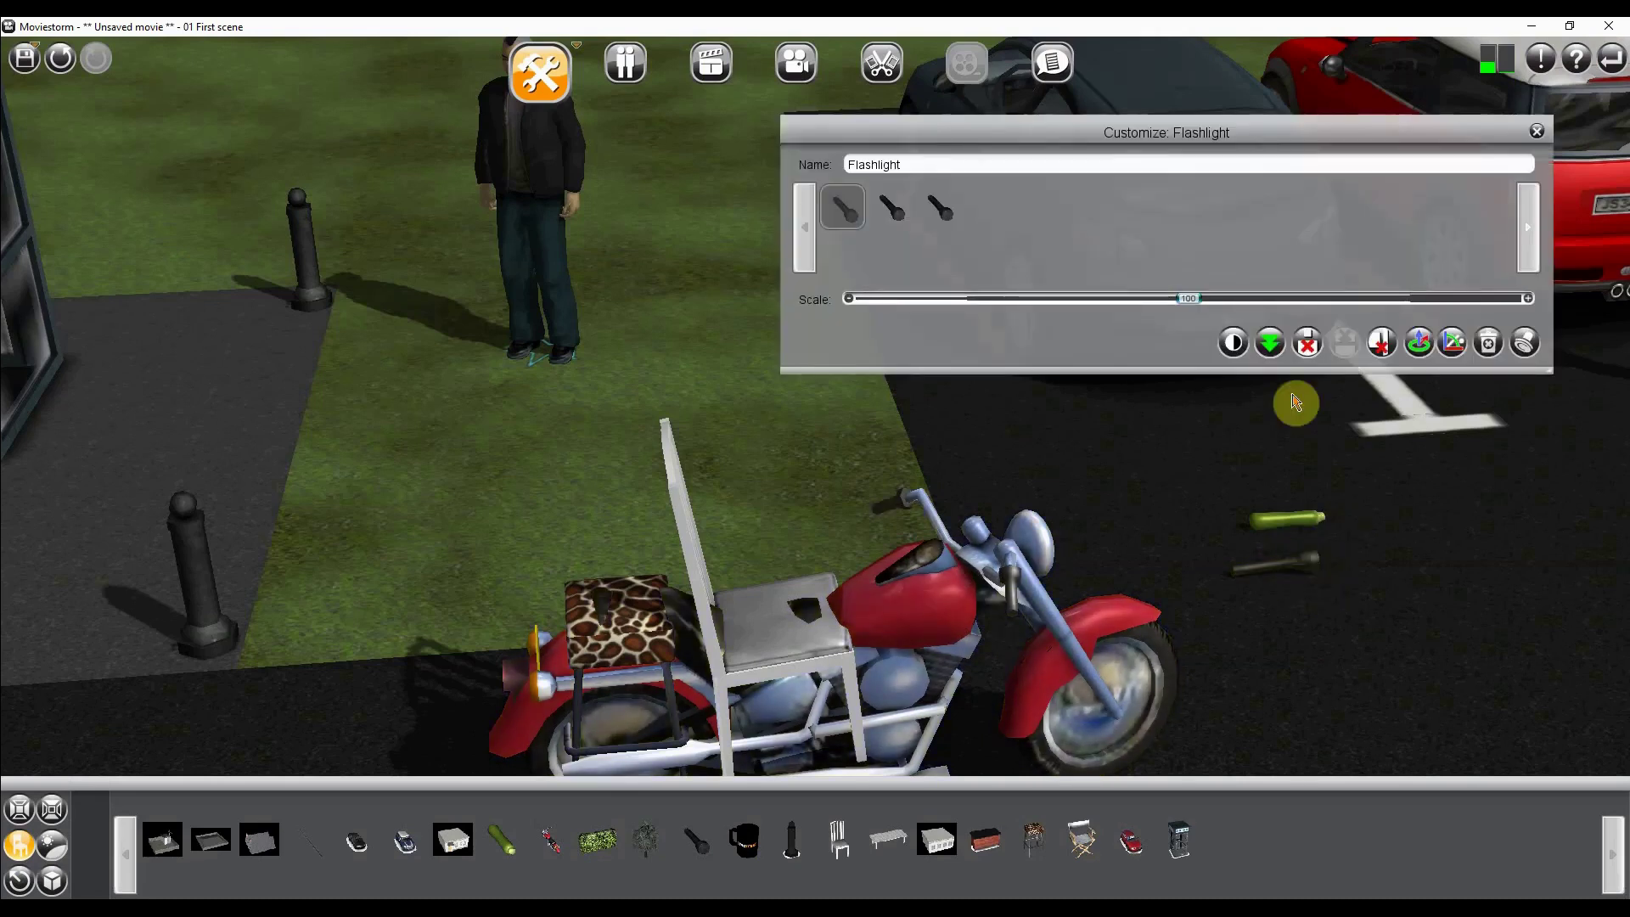
click(1420, 344)
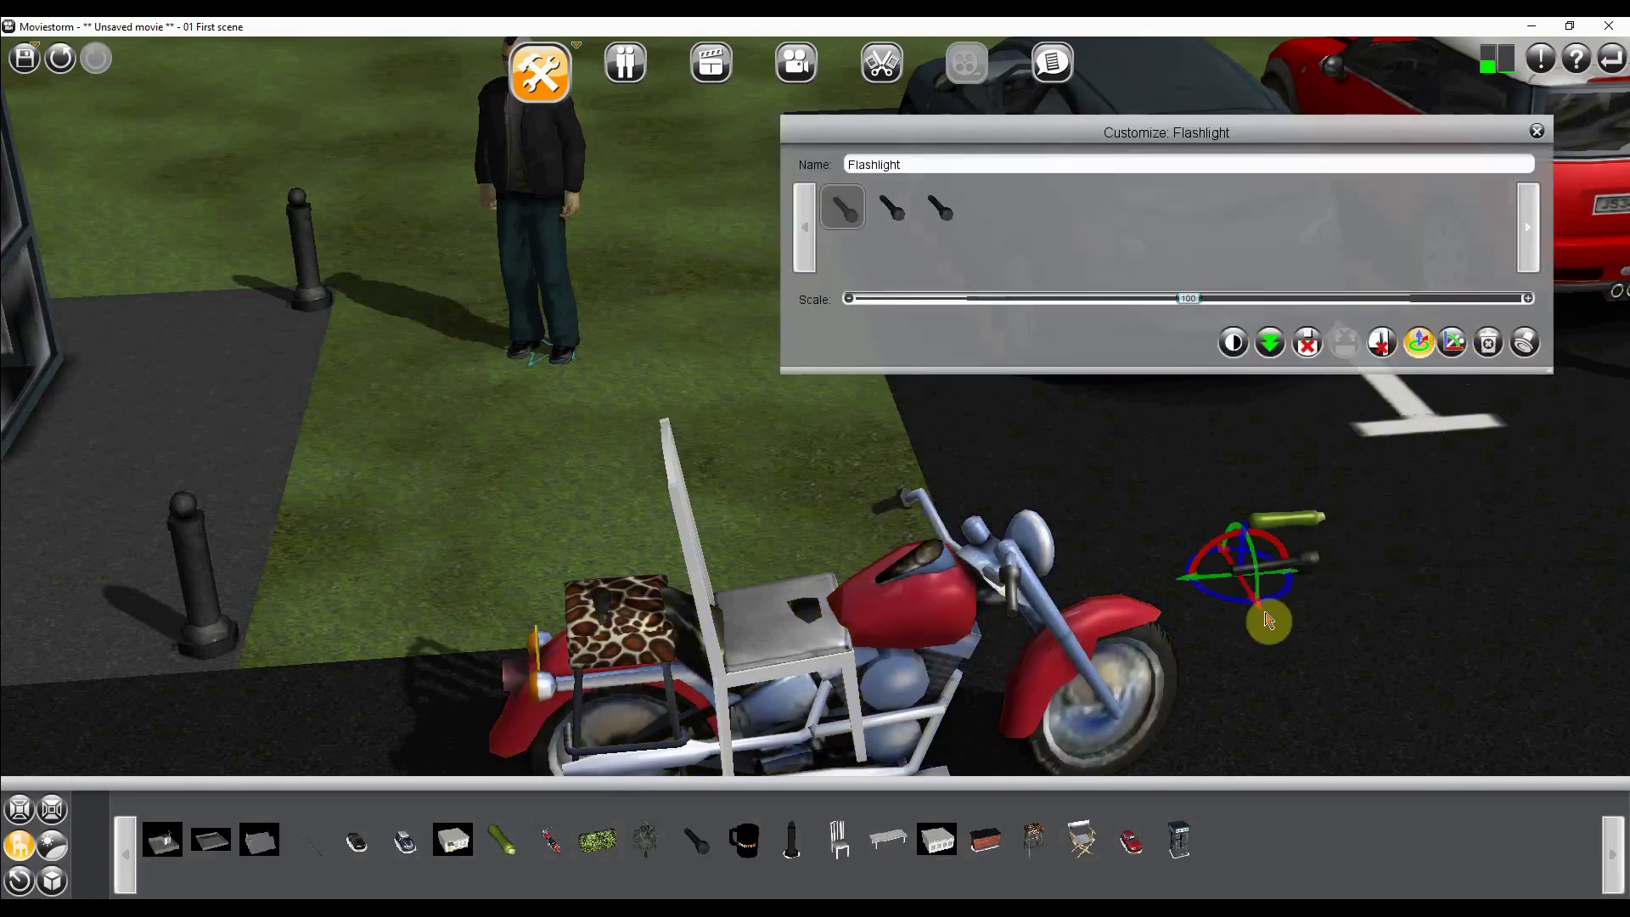
drag(1314, 566, 1121, 457)
drag(982, 498, 996, 505)
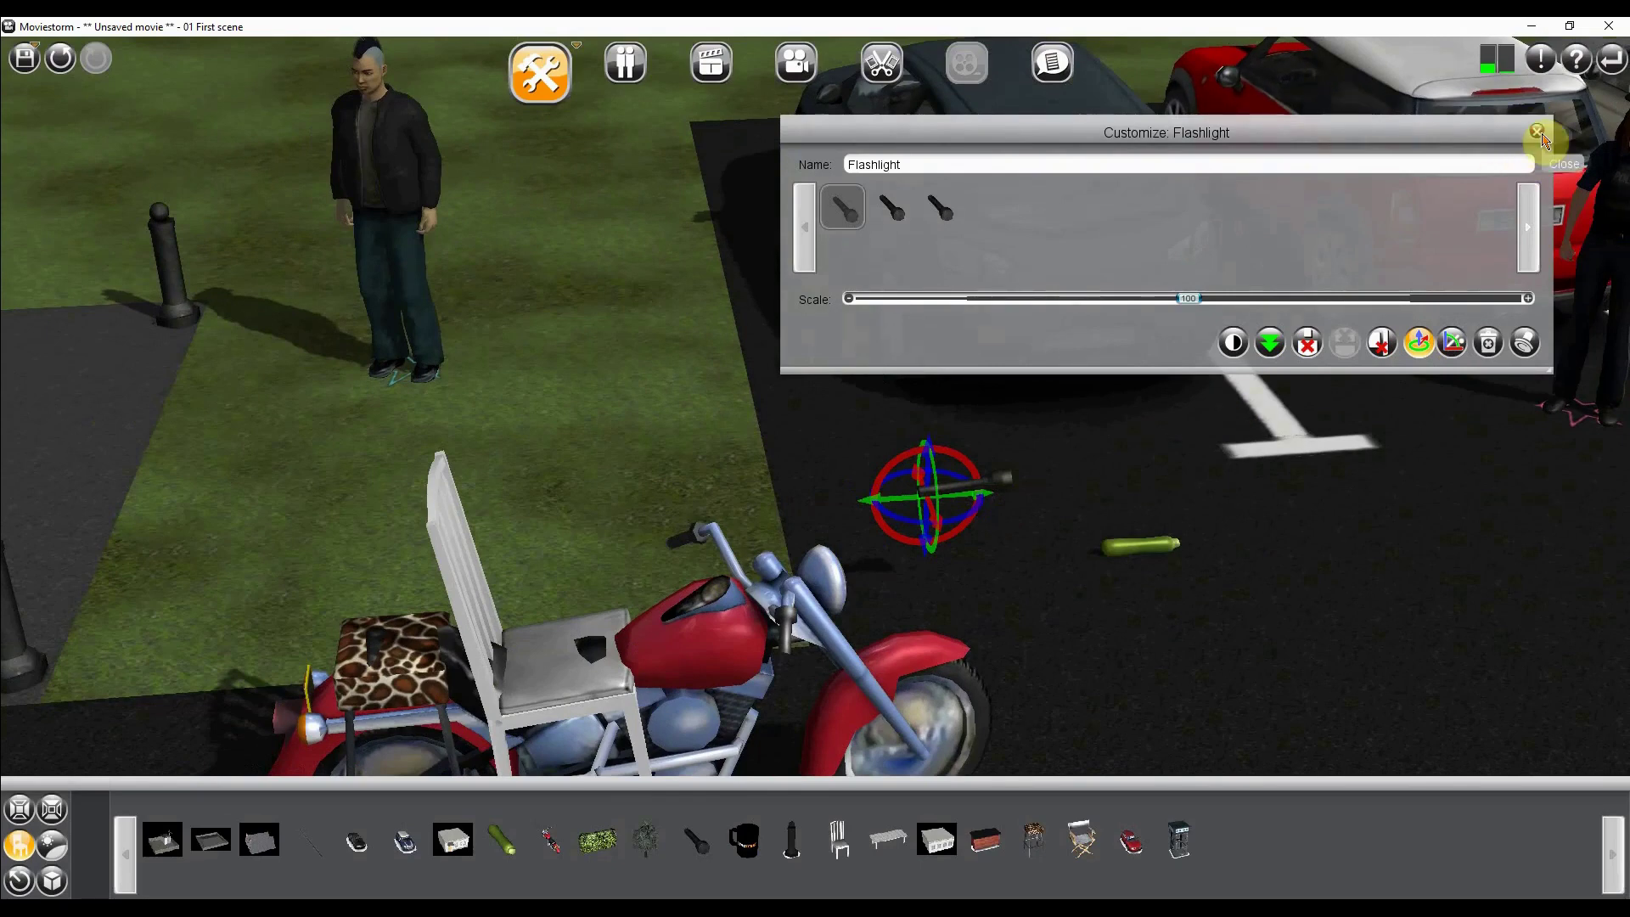
click(1536, 131)
right_drag(1443, 509, 619, 527)
scroll(619, 527, up, 4)
right_drag(251, 255, 945, 542)
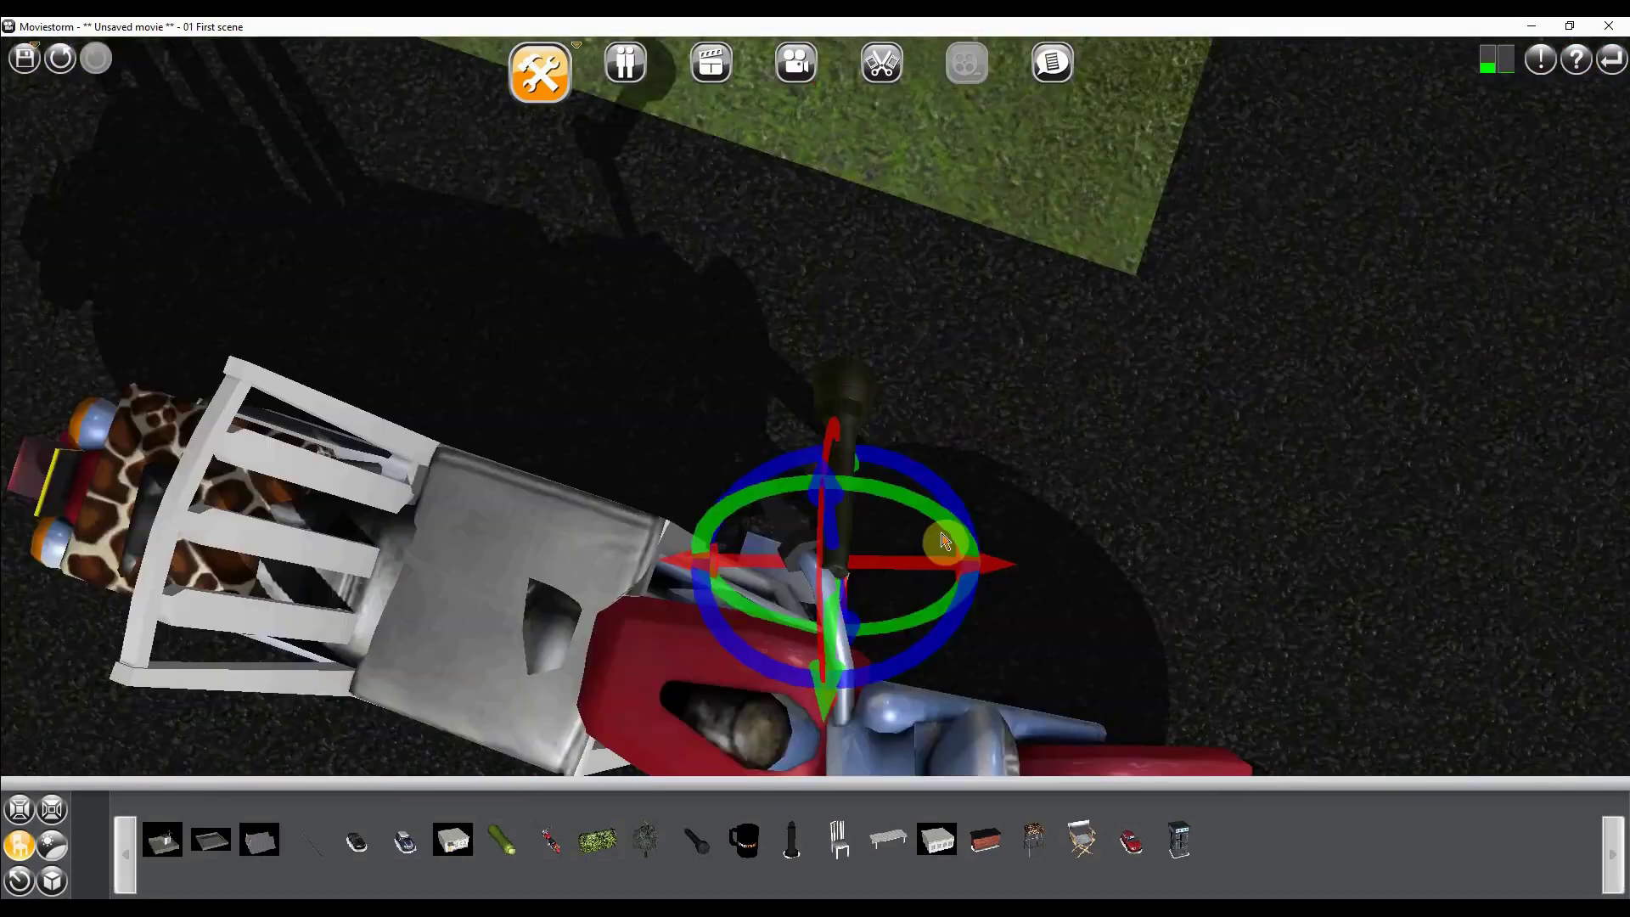
scroll(945, 543, down, 5)
Step: Move the zucchini with the movement handles onto the motorbike's right handlebar as a second grip and finish customizing it
drag(1299, 382, 742, 461)
right_drag(742, 461, 949, 512)
scroll(949, 512, up, 3)
scroll(950, 512, down, 4)
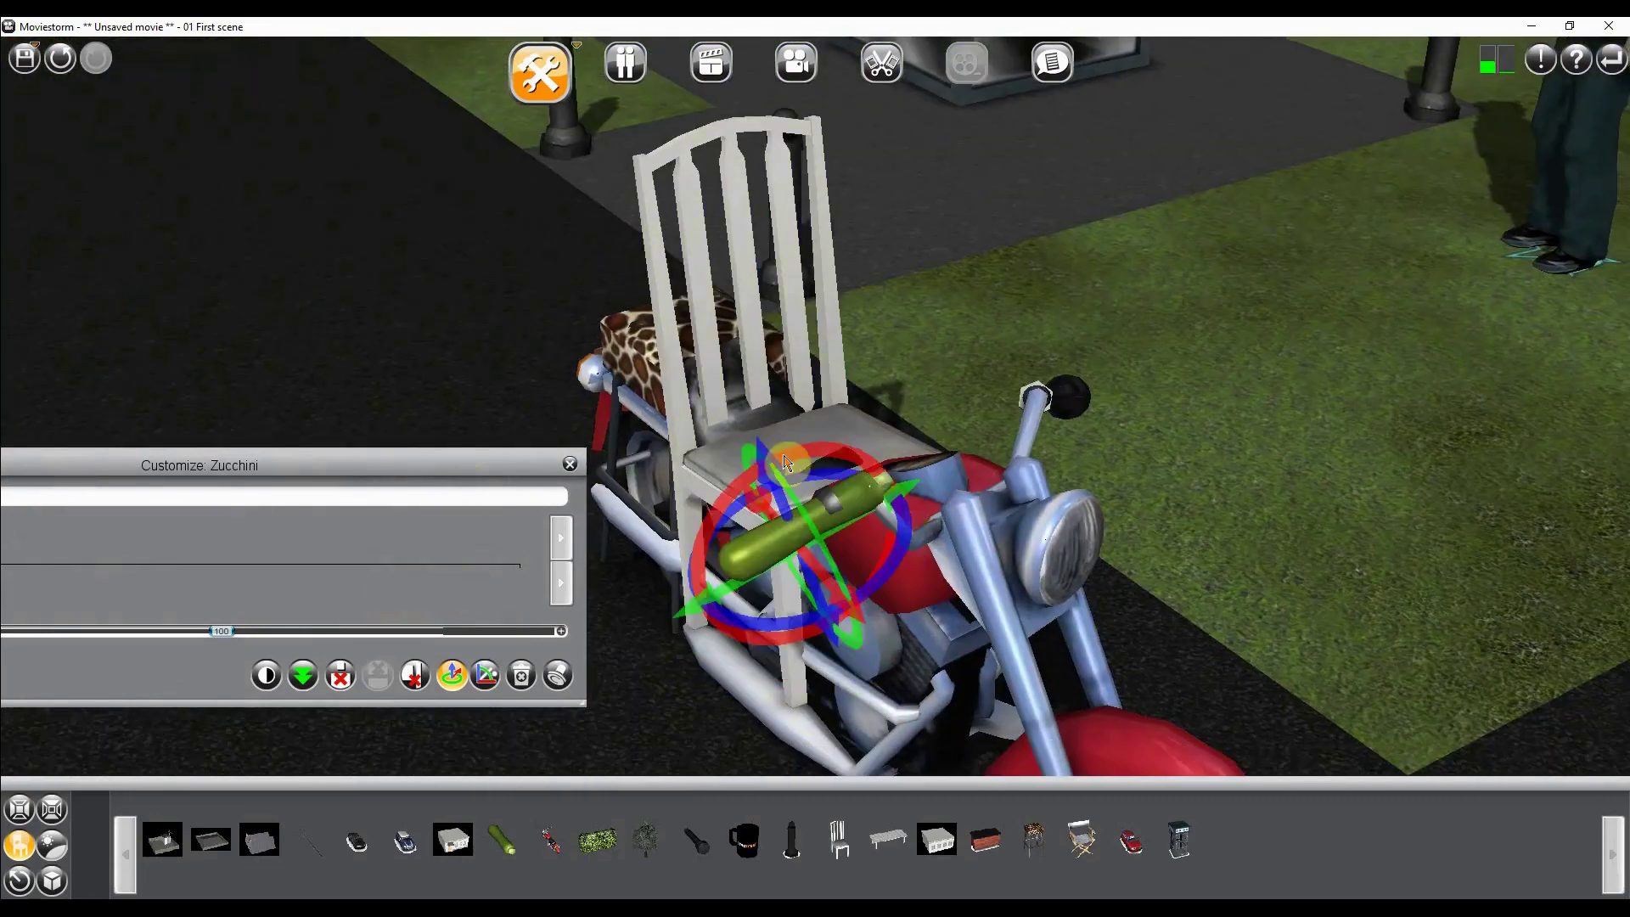
scroll(968, 459, down, 3)
right_drag(969, 459, 588, 533)
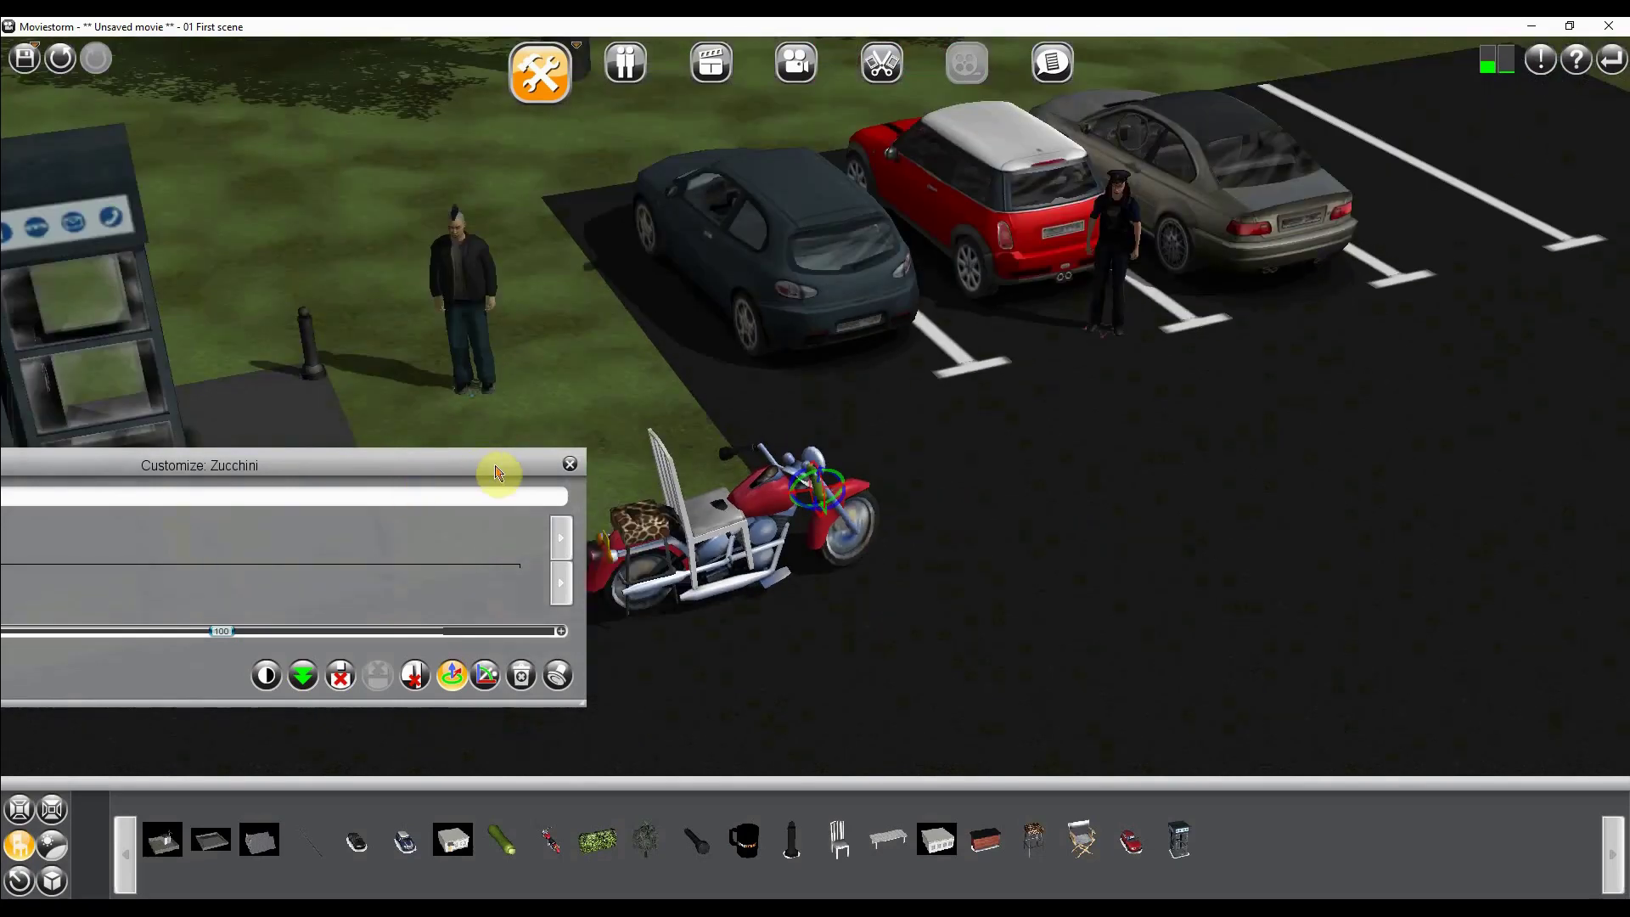
click(570, 467)
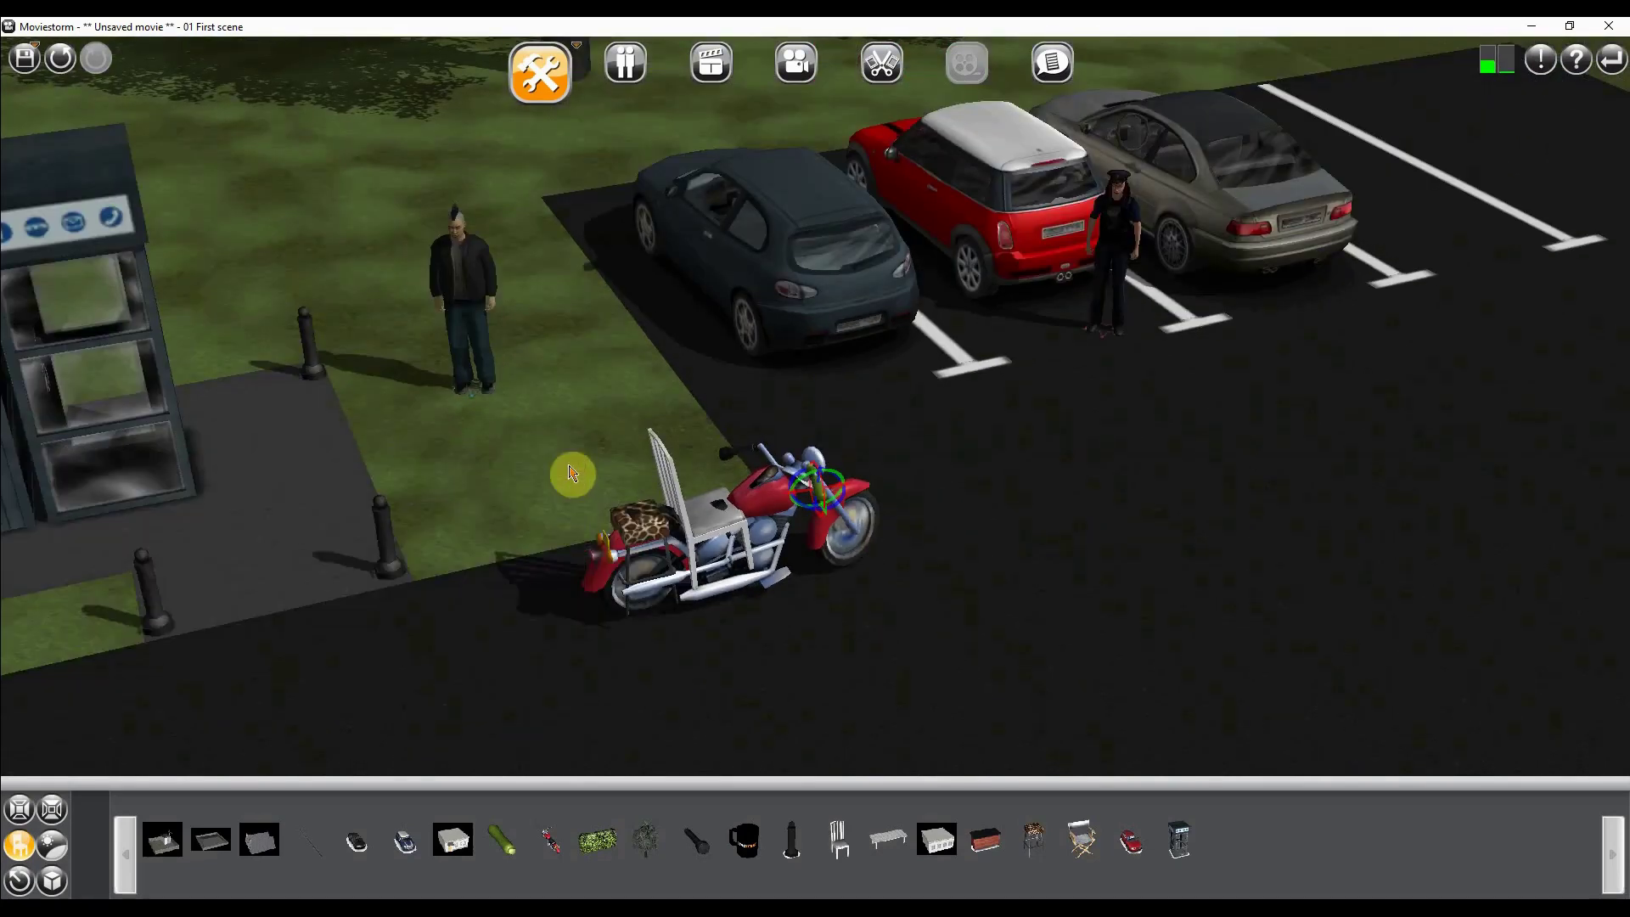
Step: Switch to the Director's View, select the character Star and check which actions are offered at the motorbike's seat
click(705, 81)
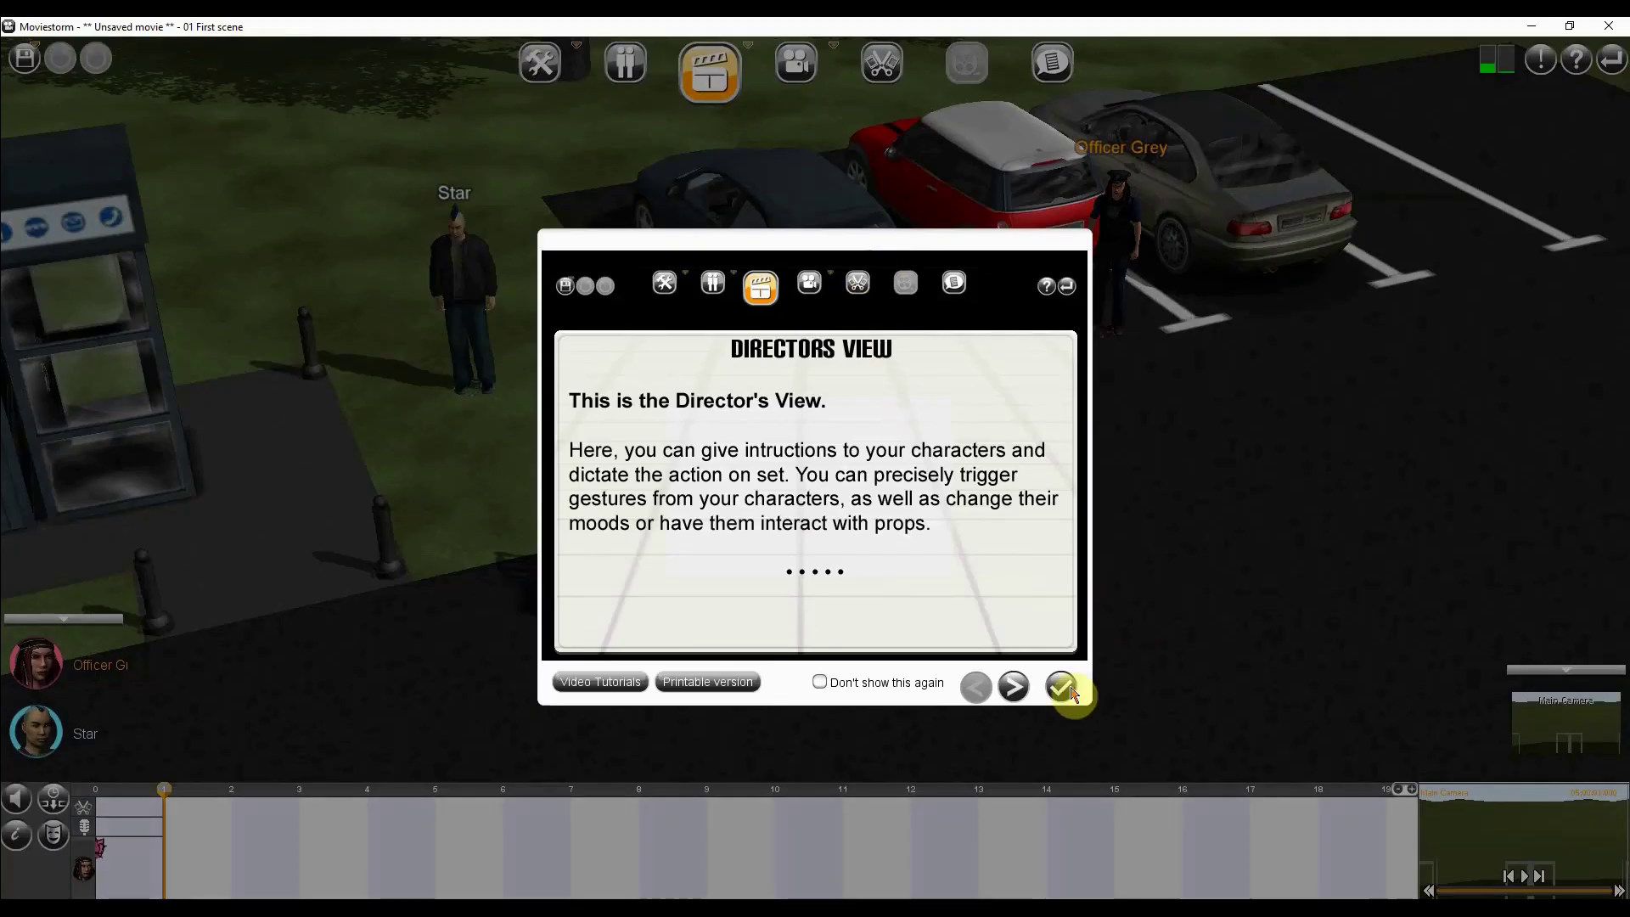
click(698, 556)
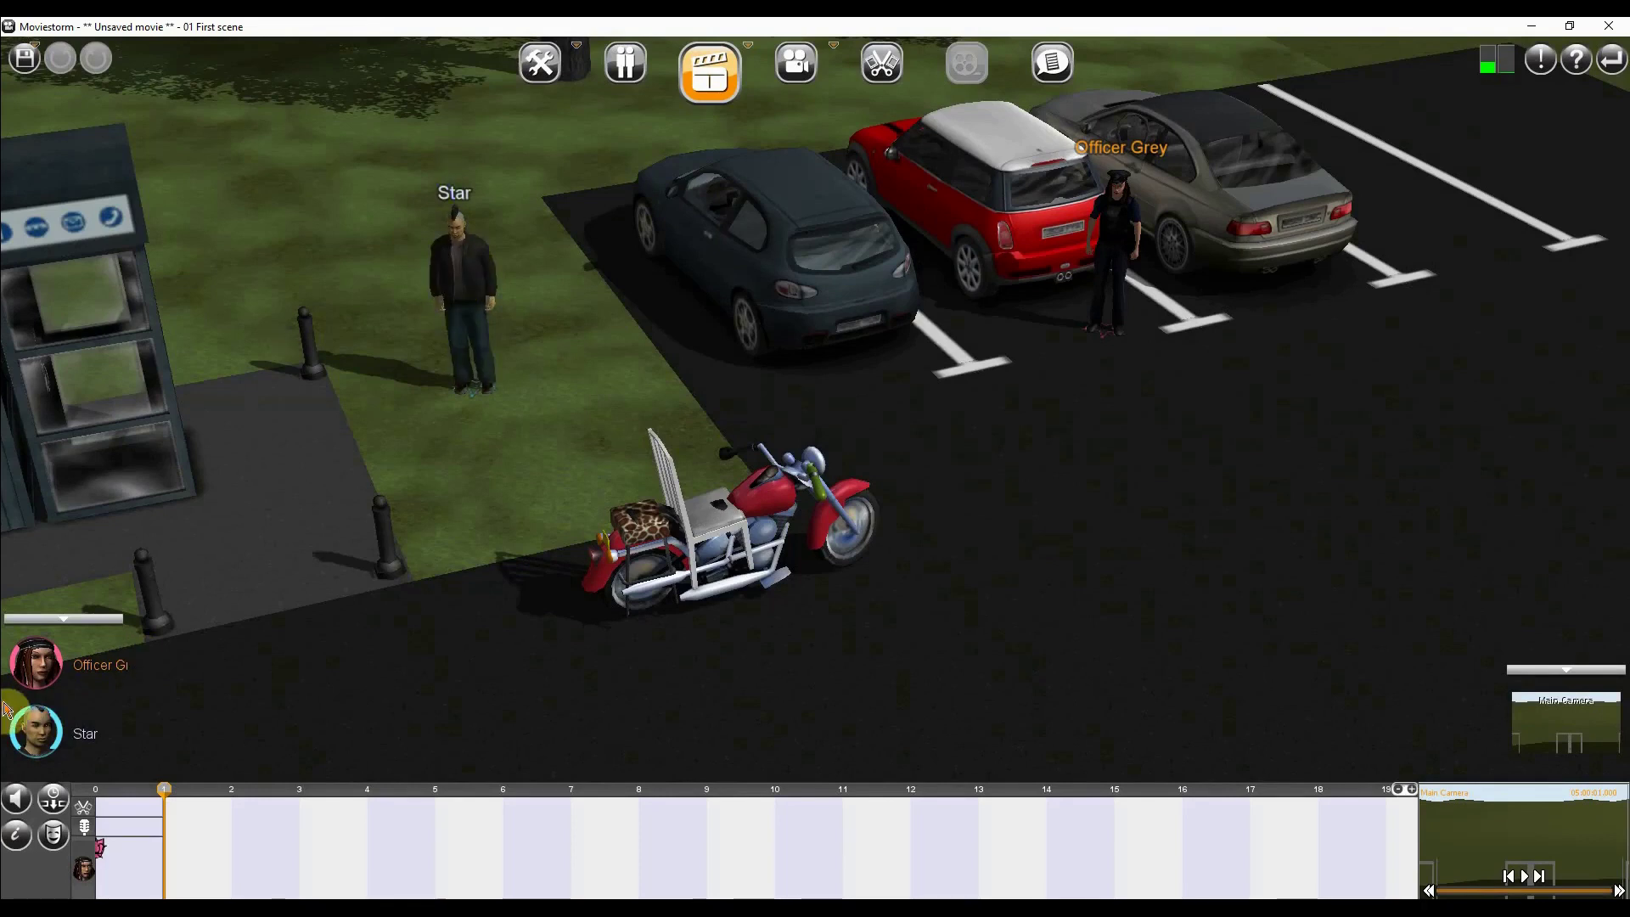
click(40, 739)
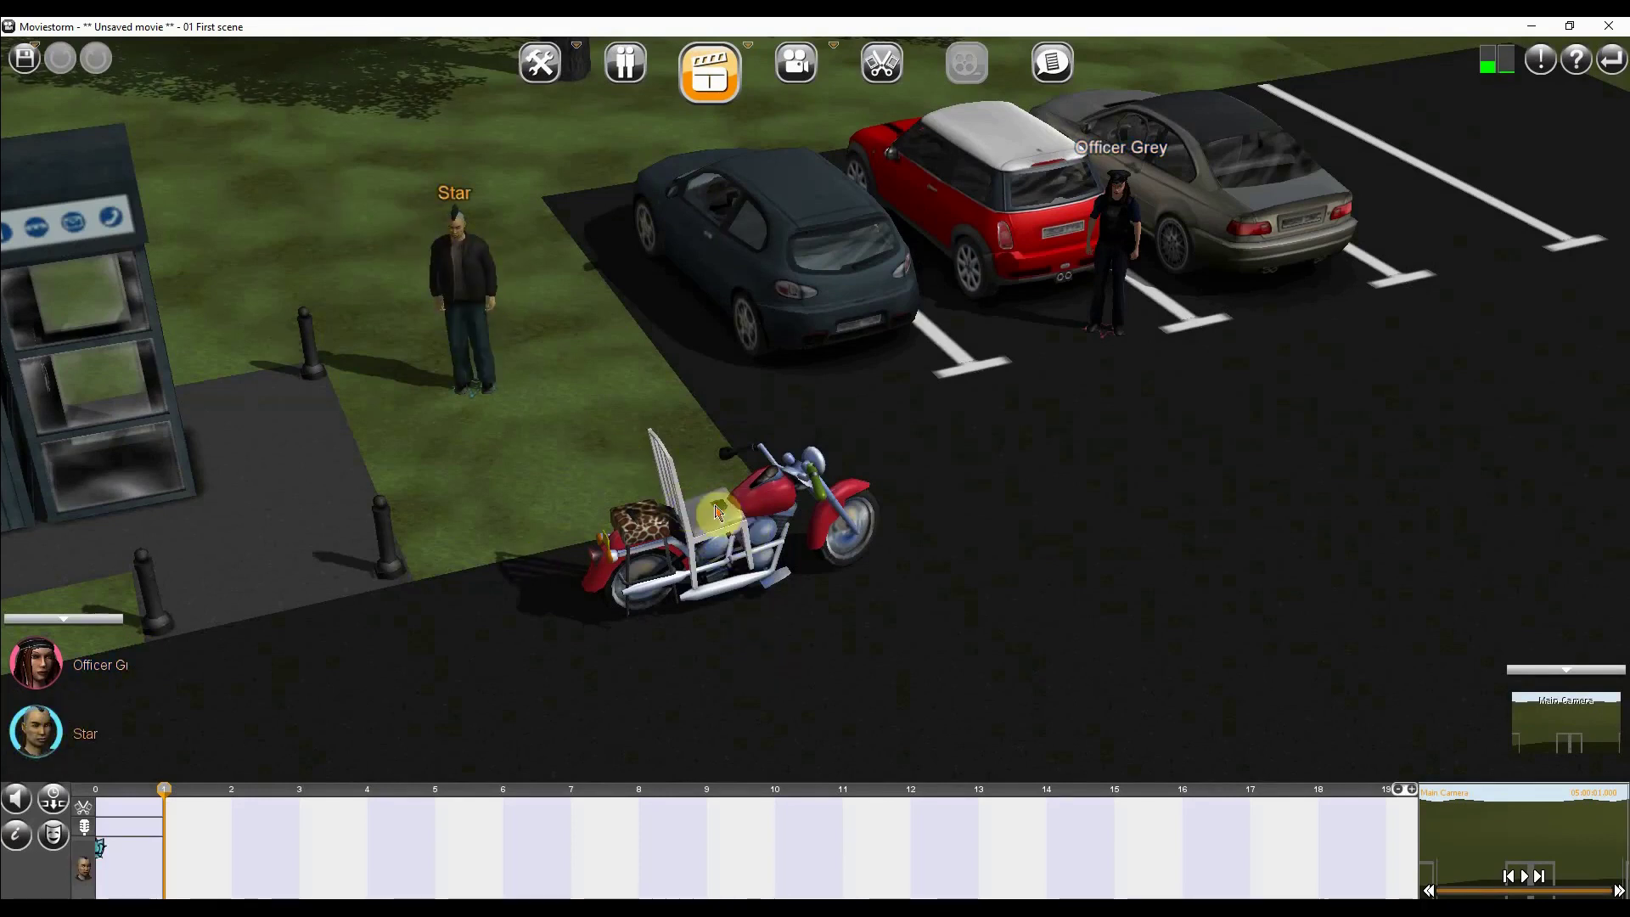
click(722, 514)
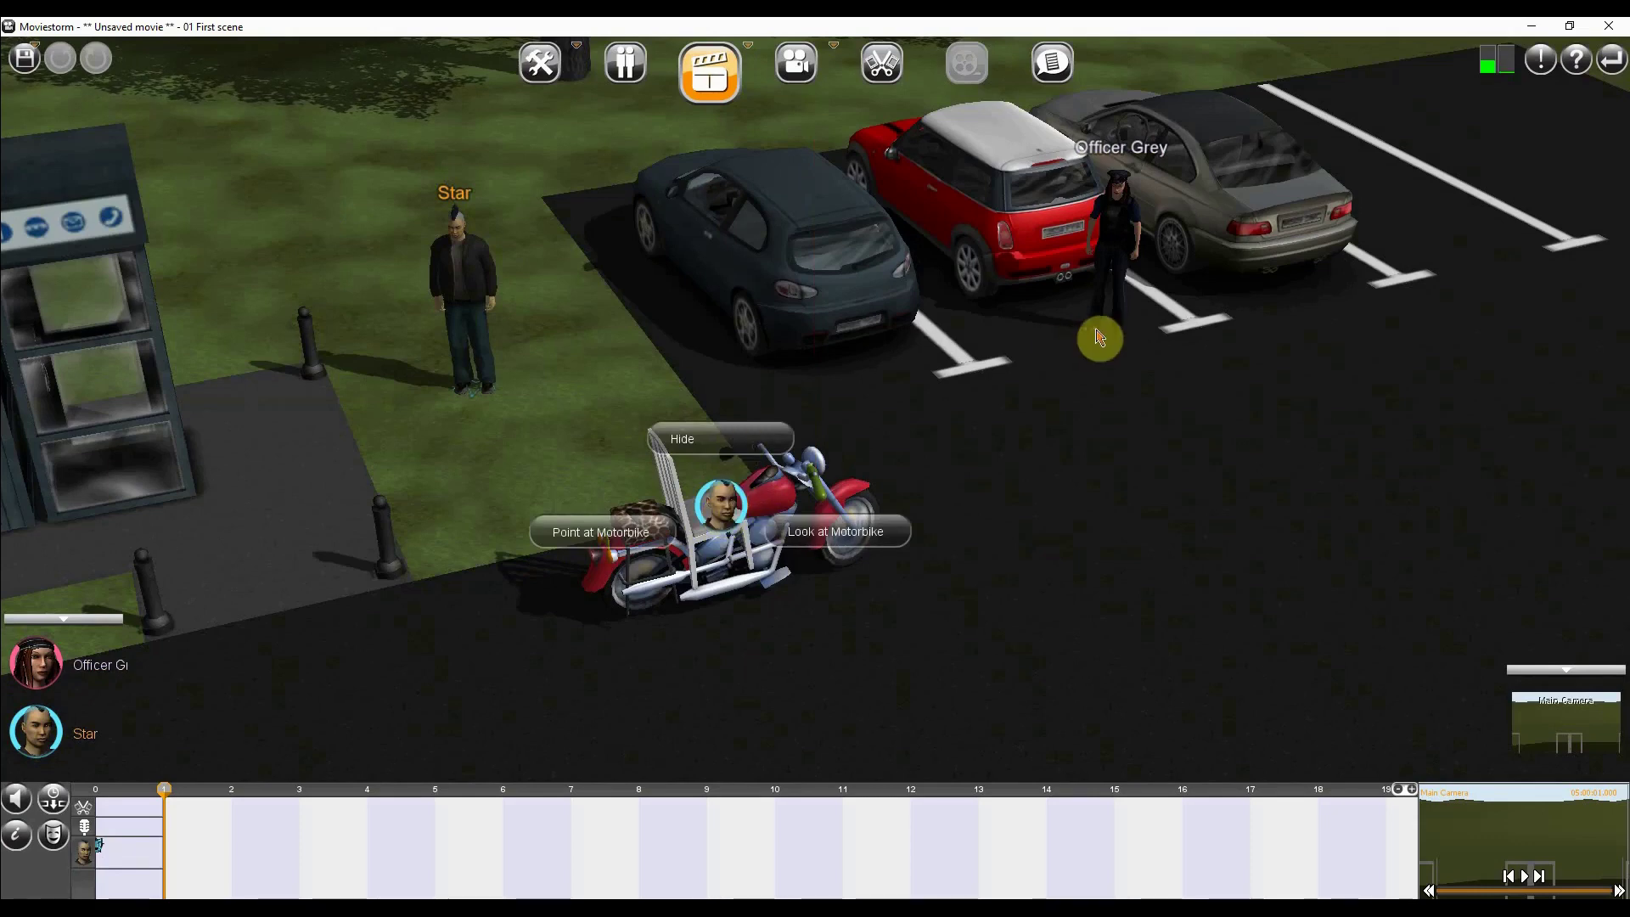
scroll(743, 532, up, 5)
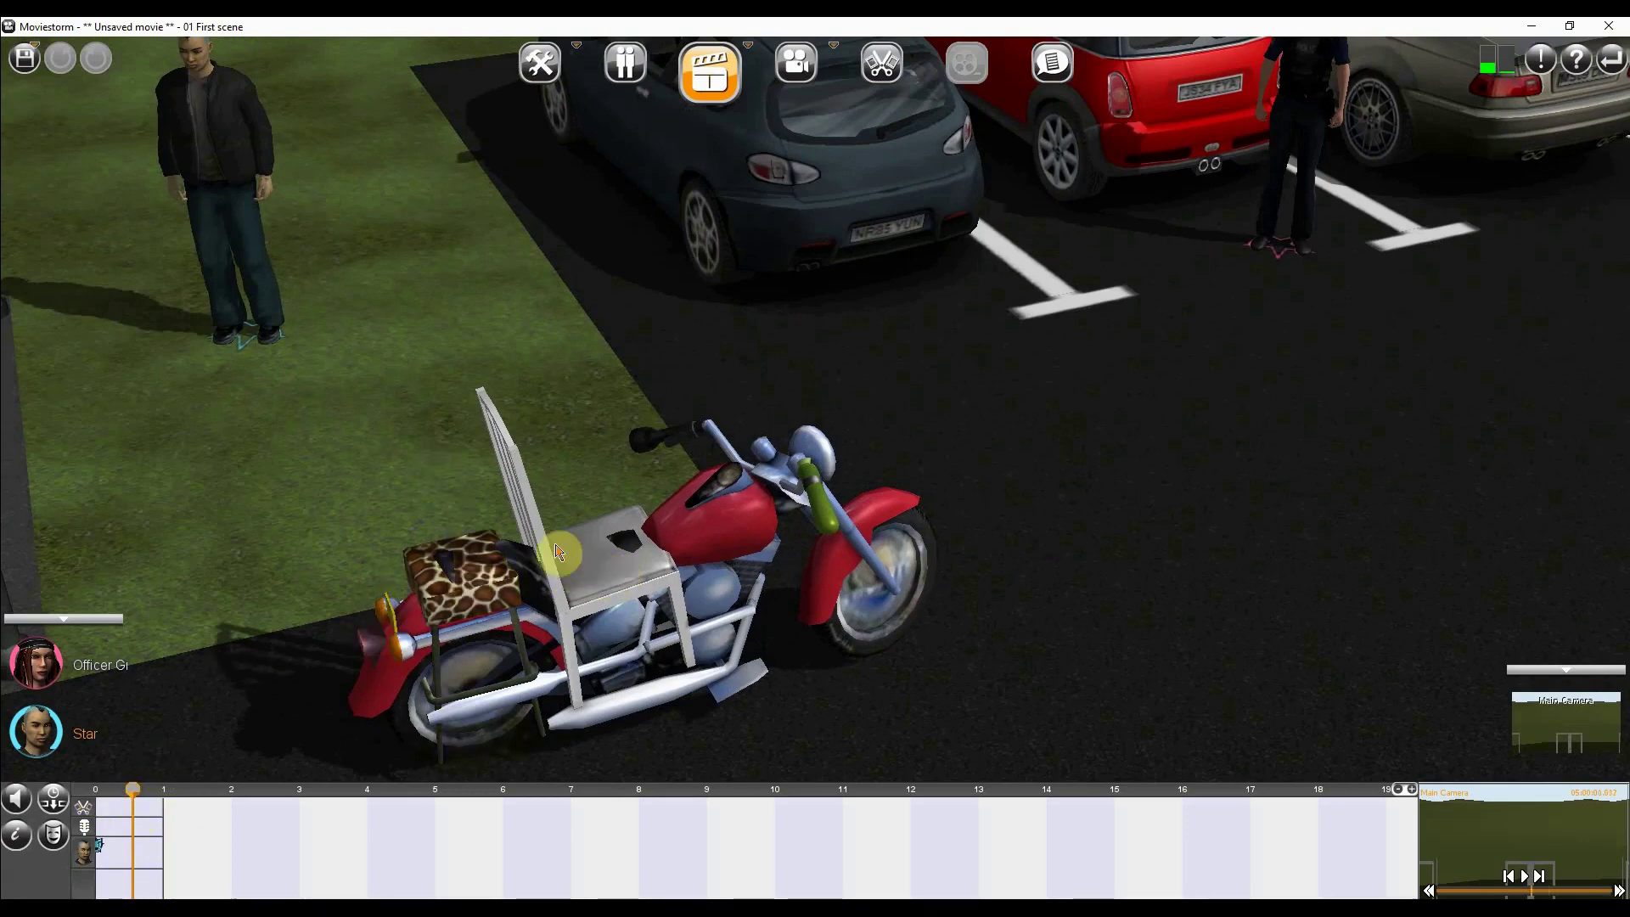
Step: Return to the Set Workshop and delete the dining chair from the motorbike's seat
click(542, 81)
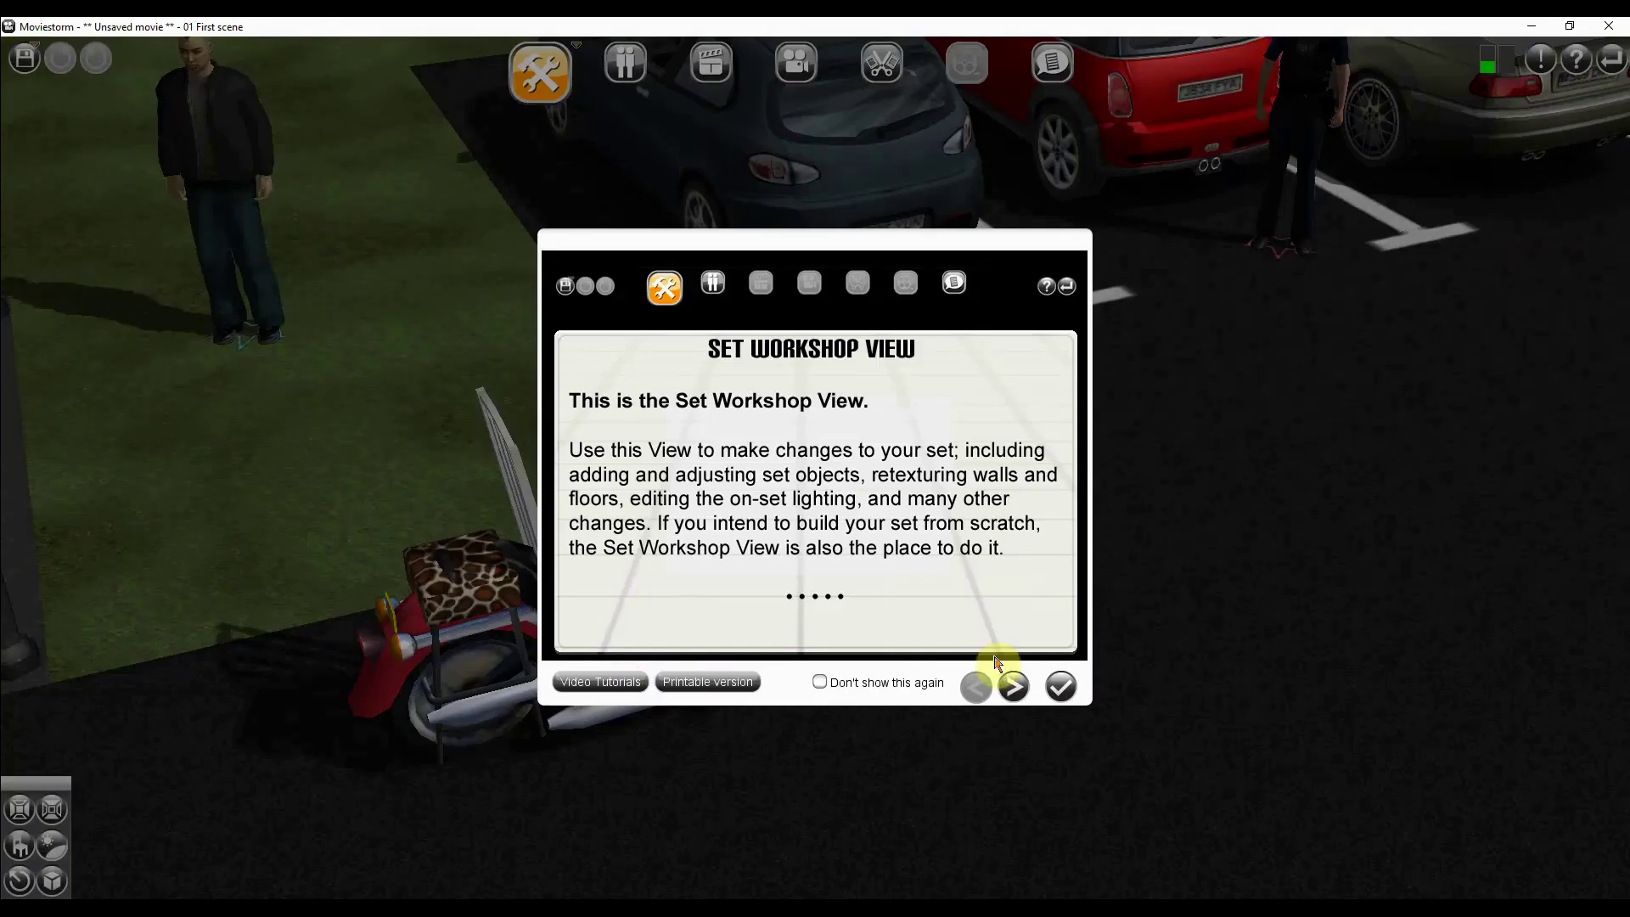
click(1064, 687)
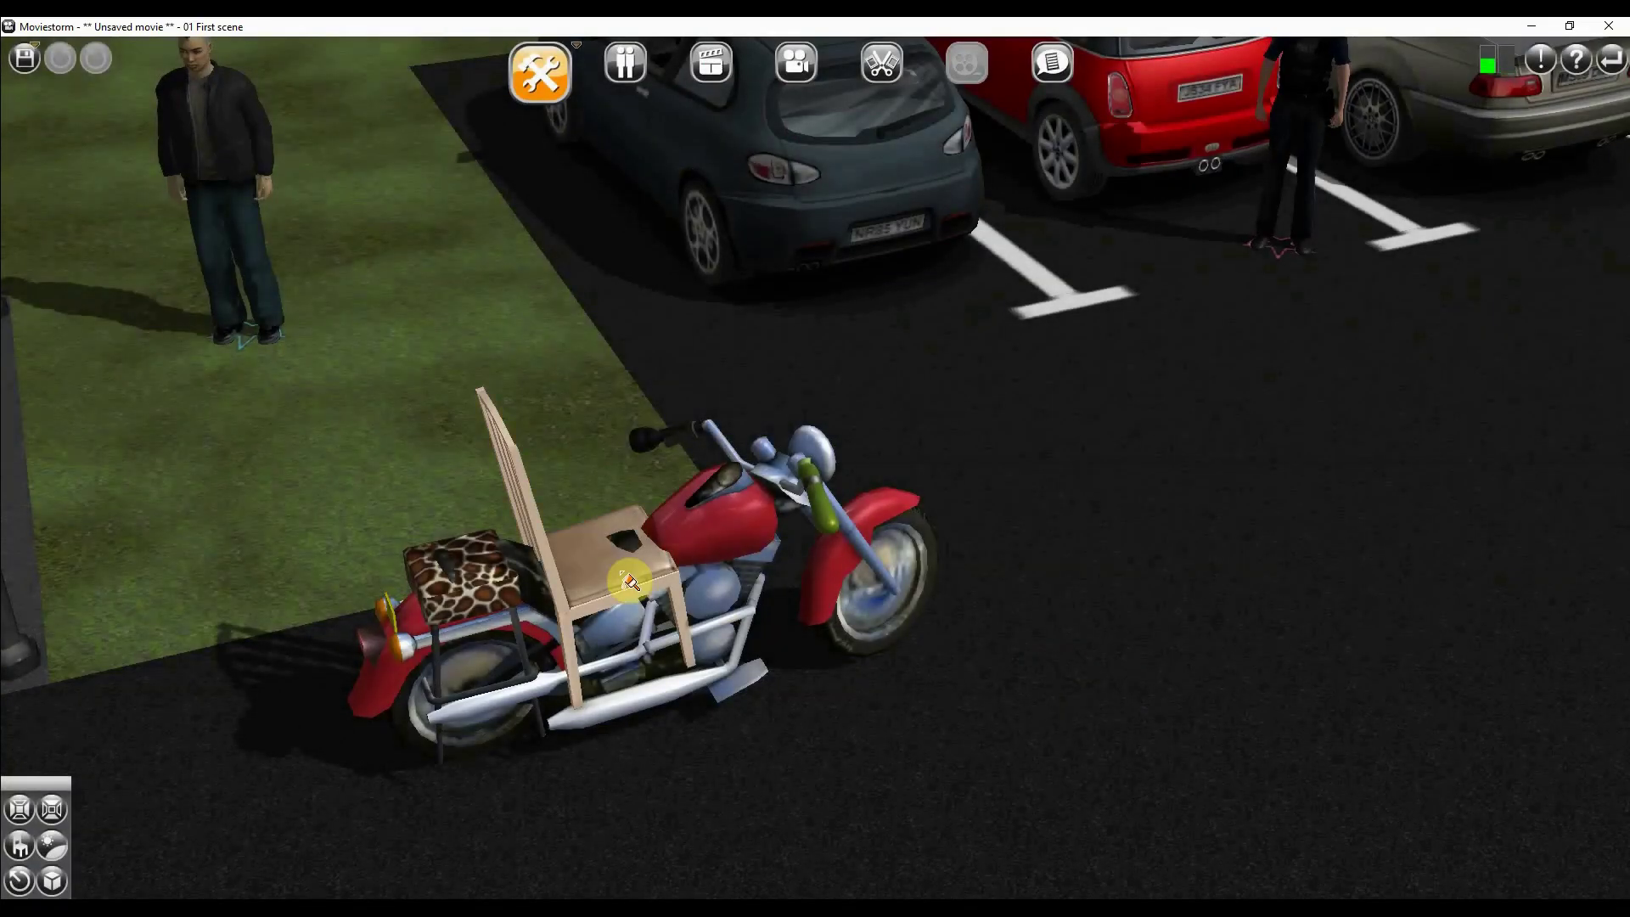
click(635, 577)
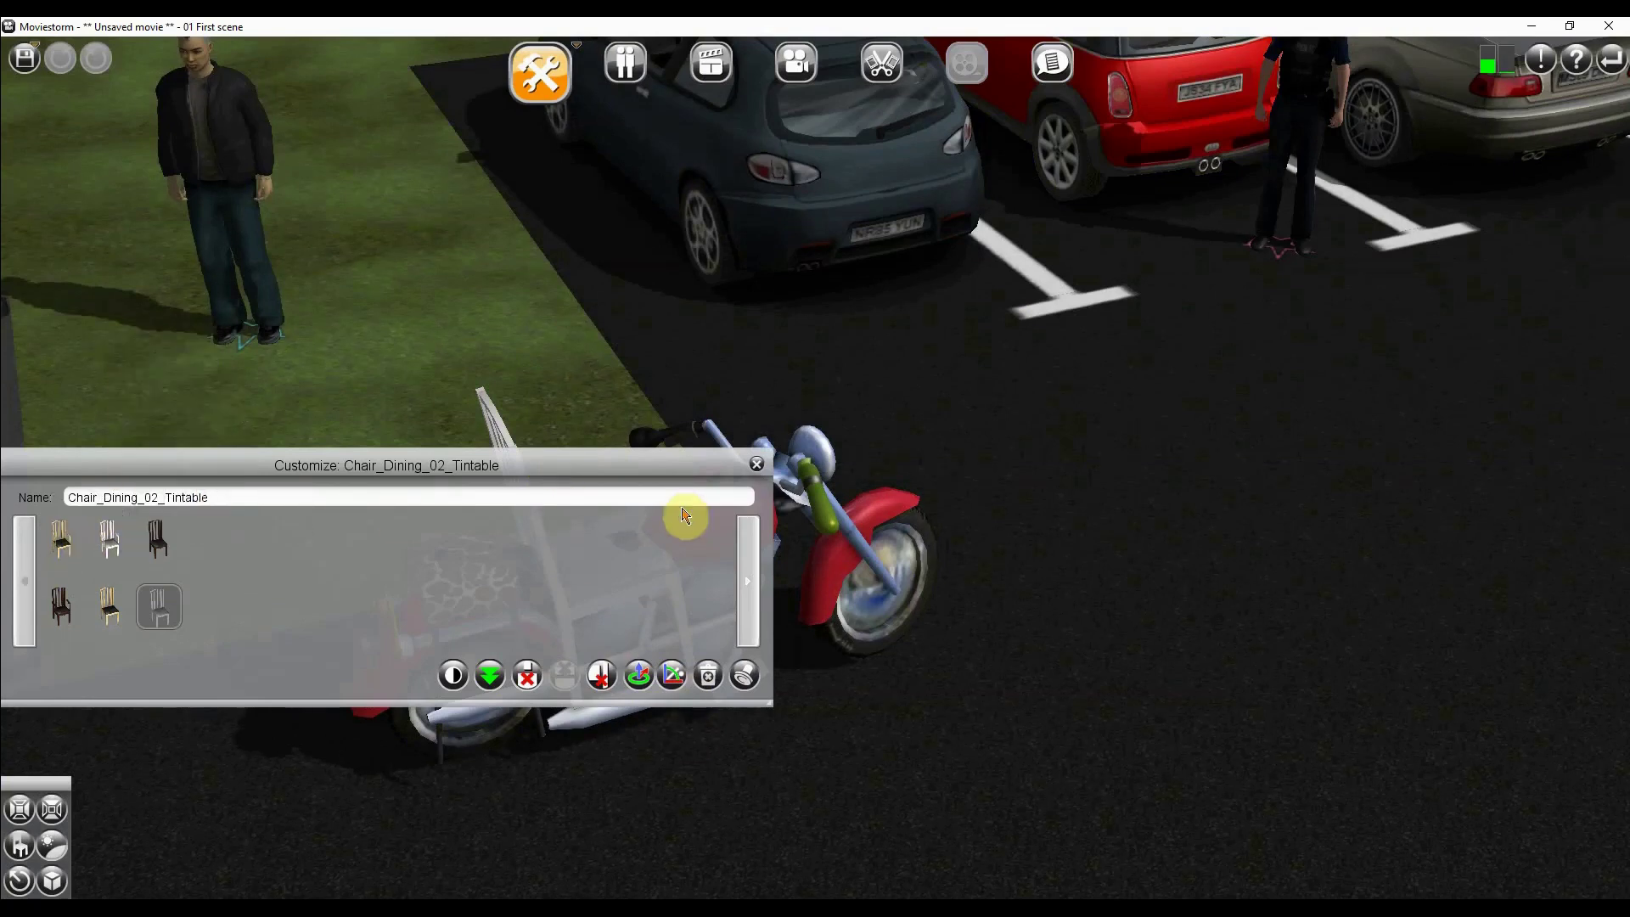
click(755, 466)
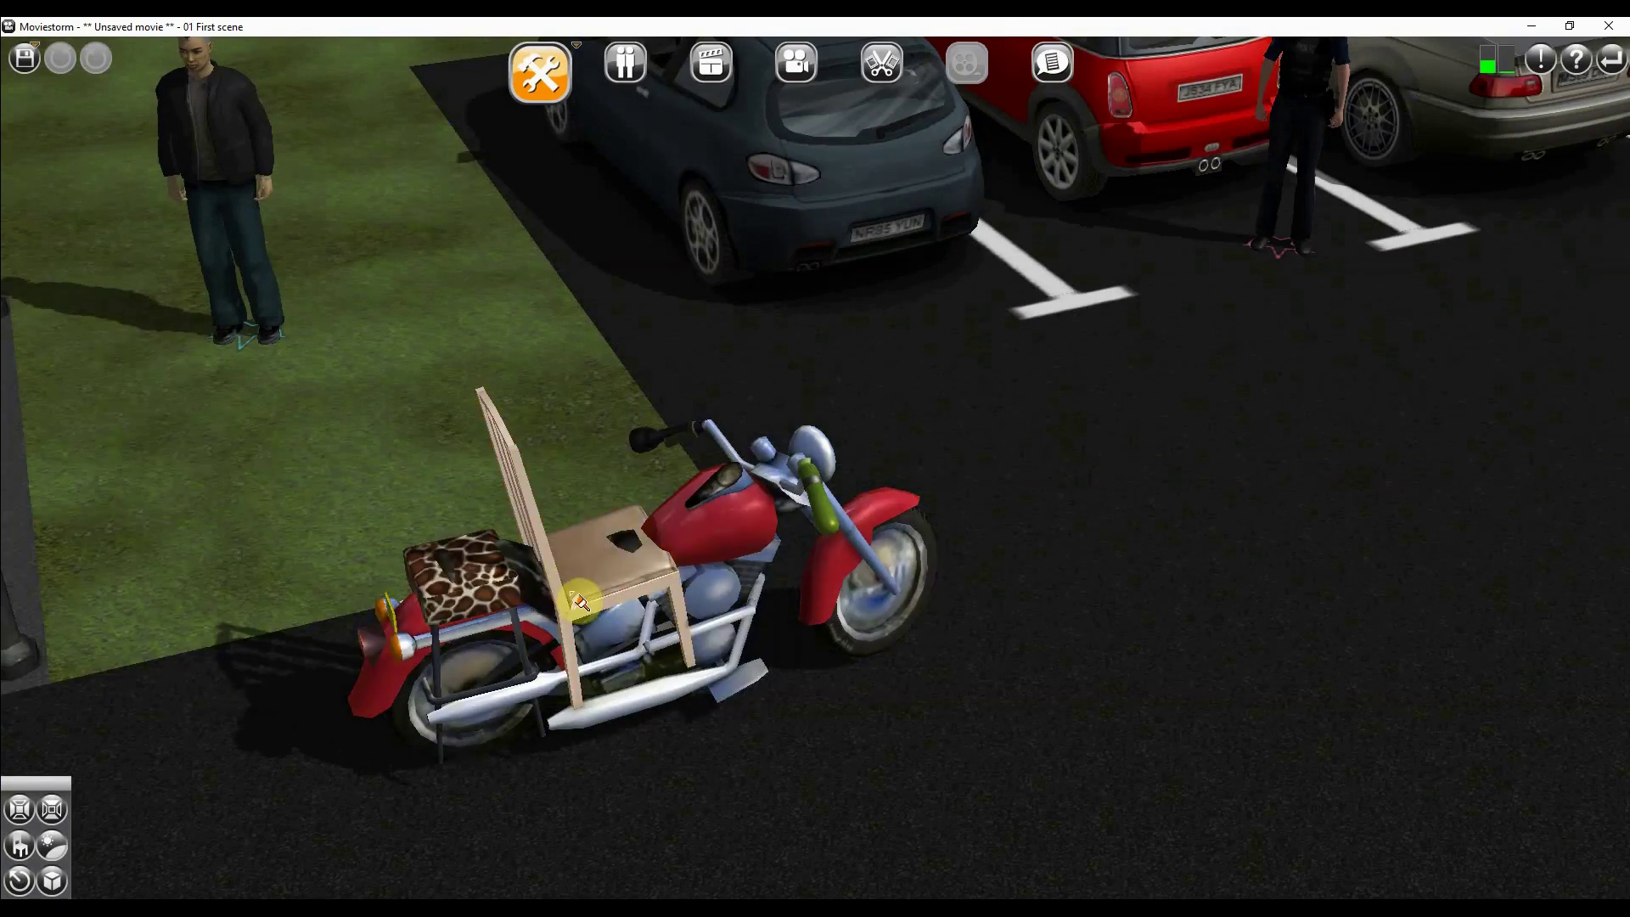
click(580, 601)
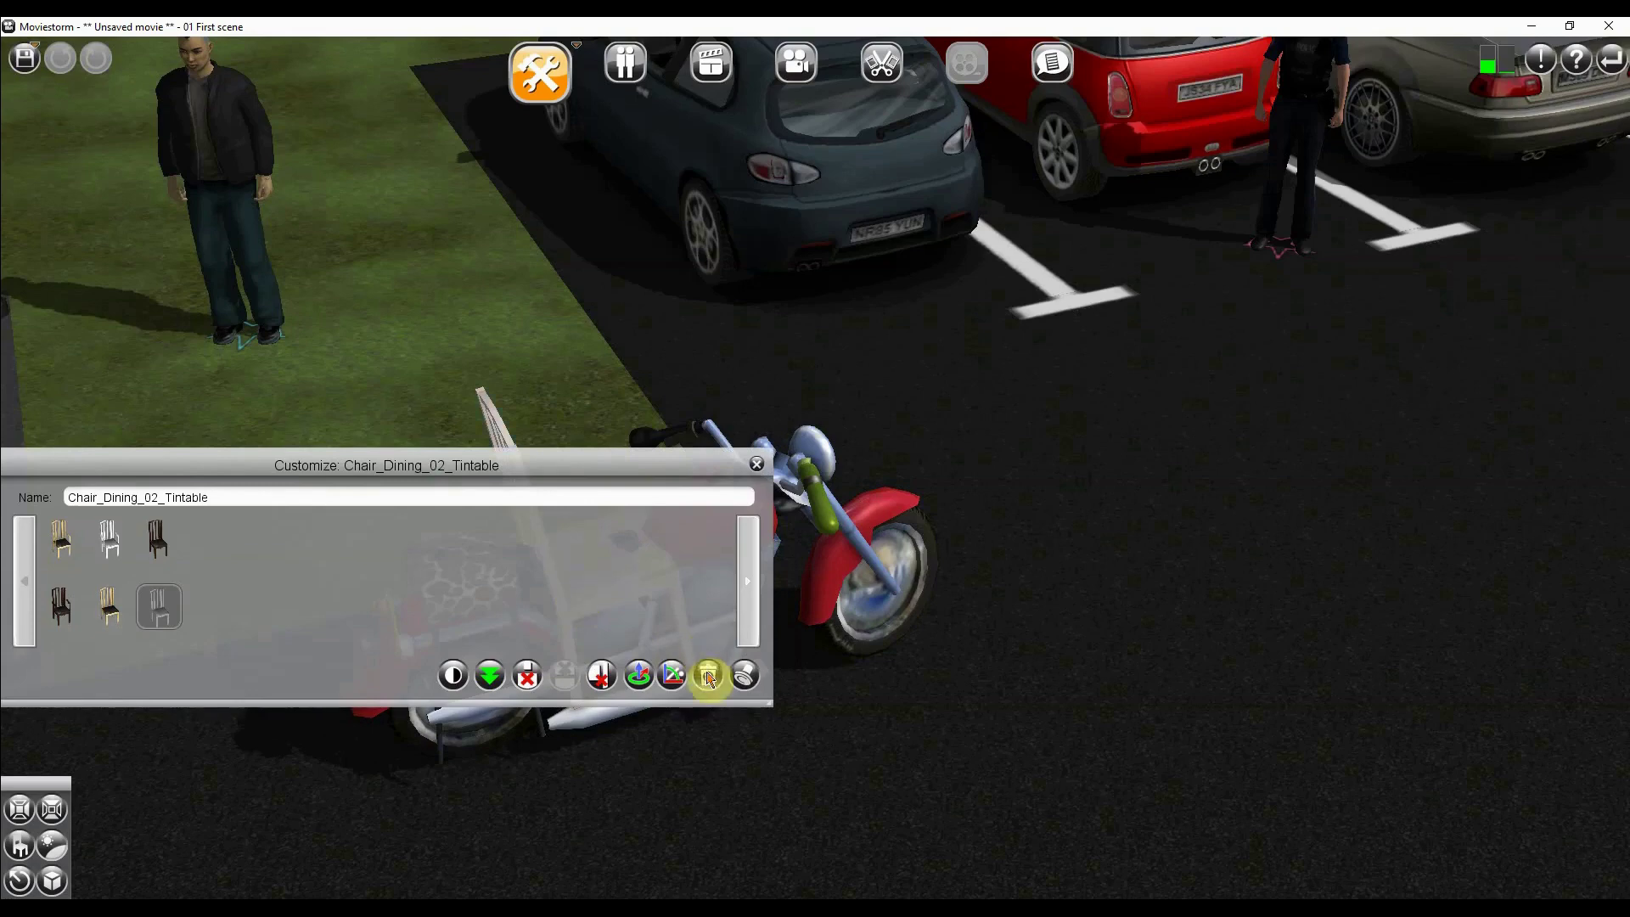
click(708, 676)
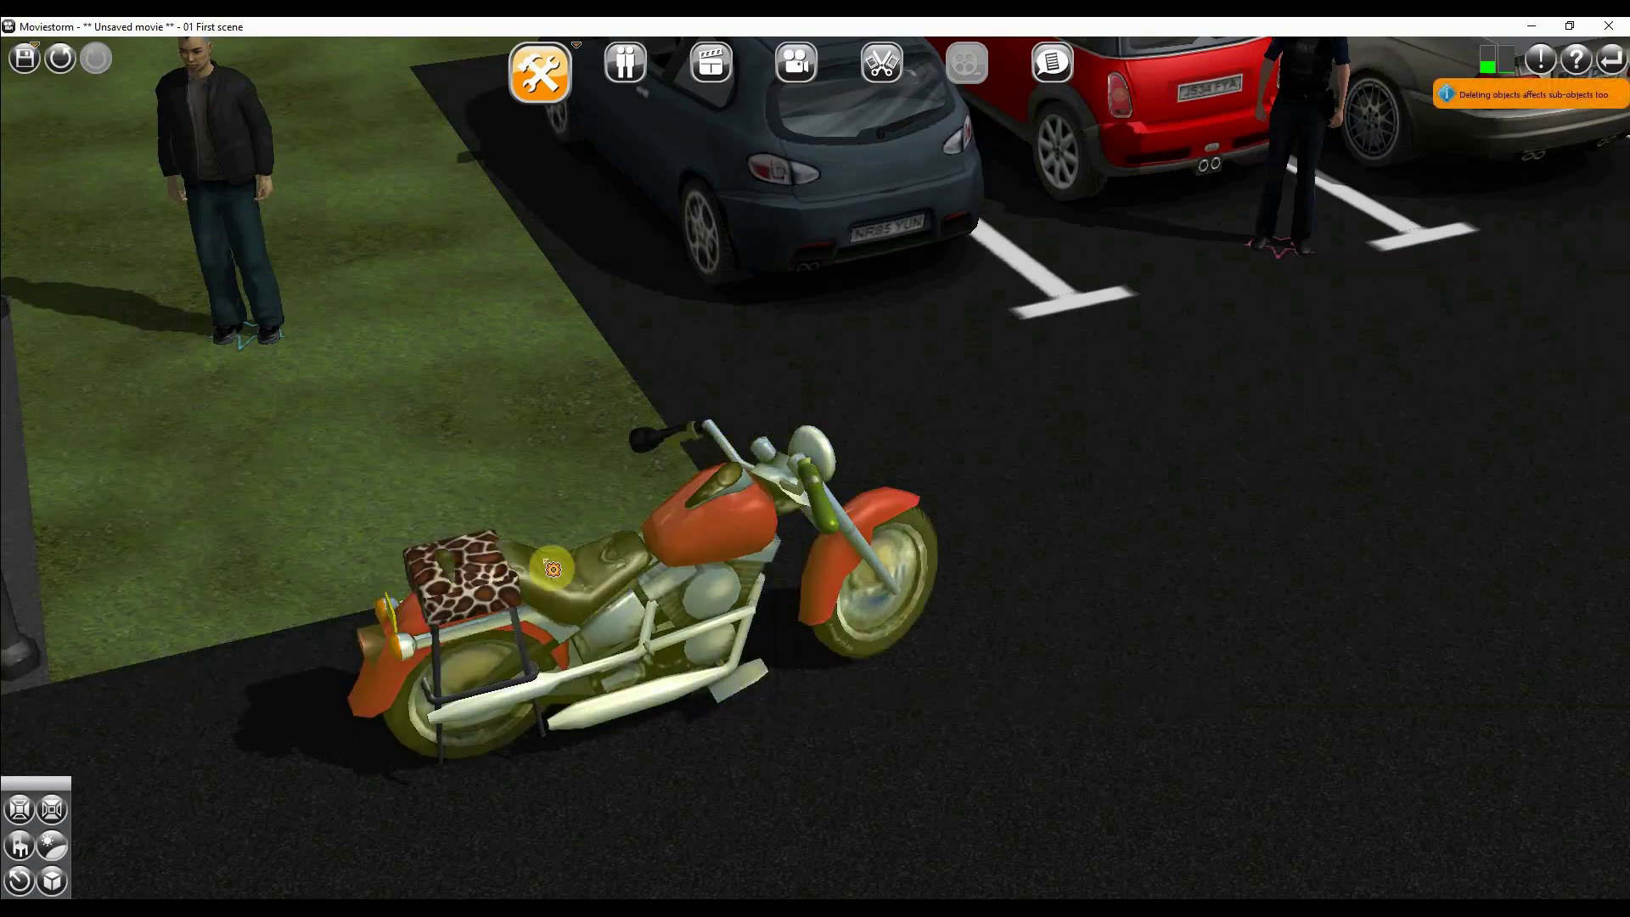
Step: Add a School Chair from the prop library and place it at the motorbike's seat in front of the giraffe stool
click(14, 854)
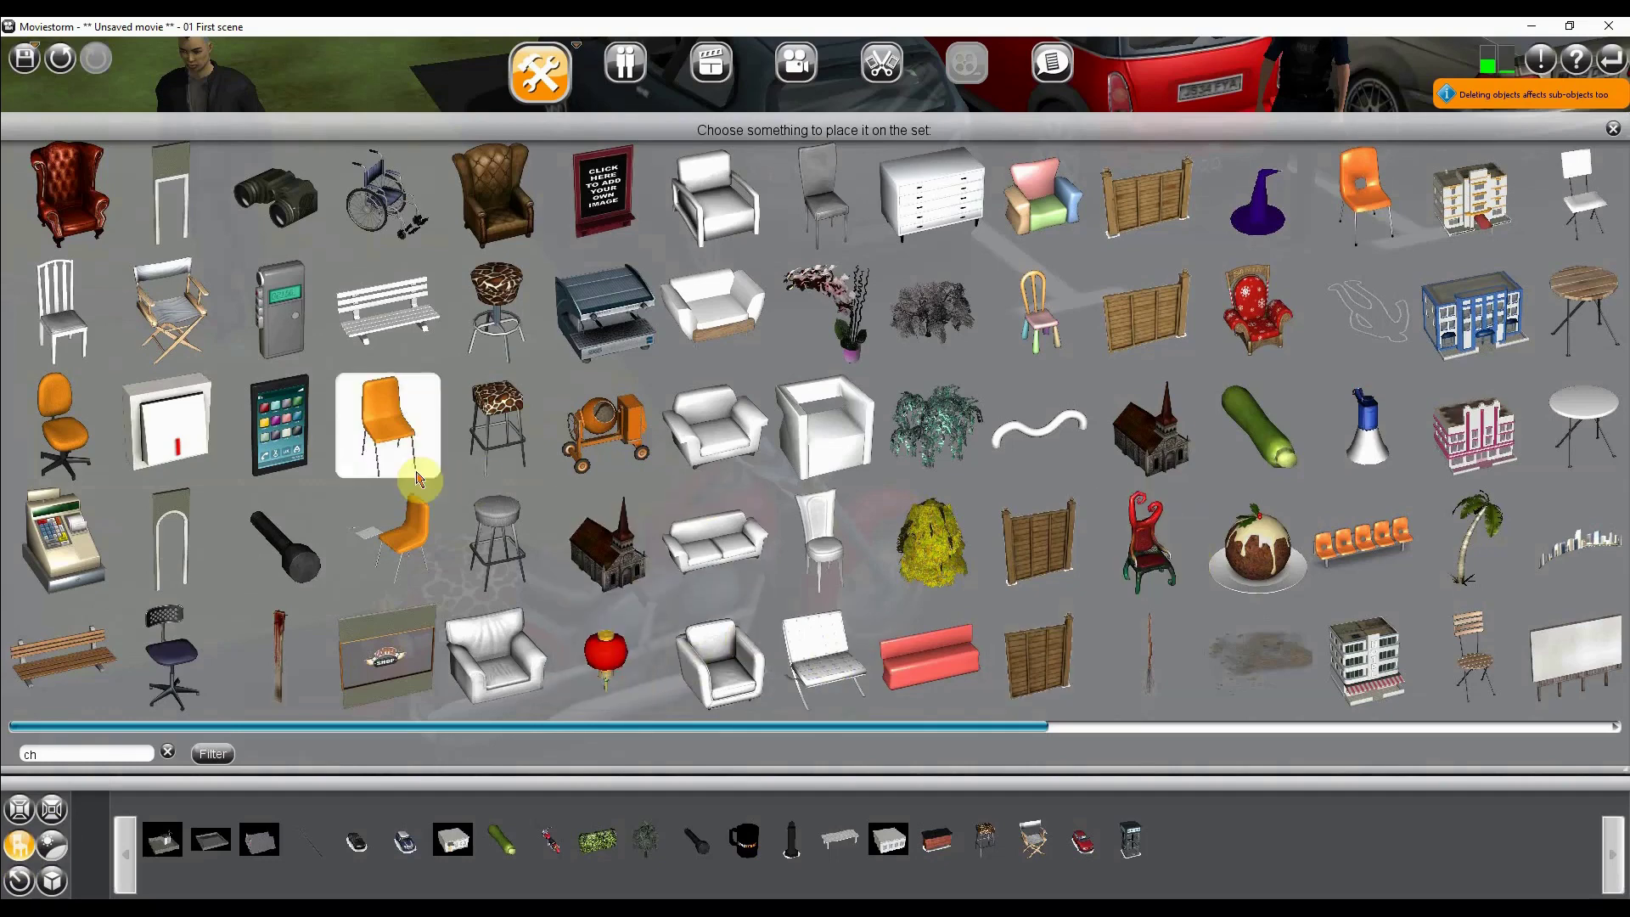
click(386, 428)
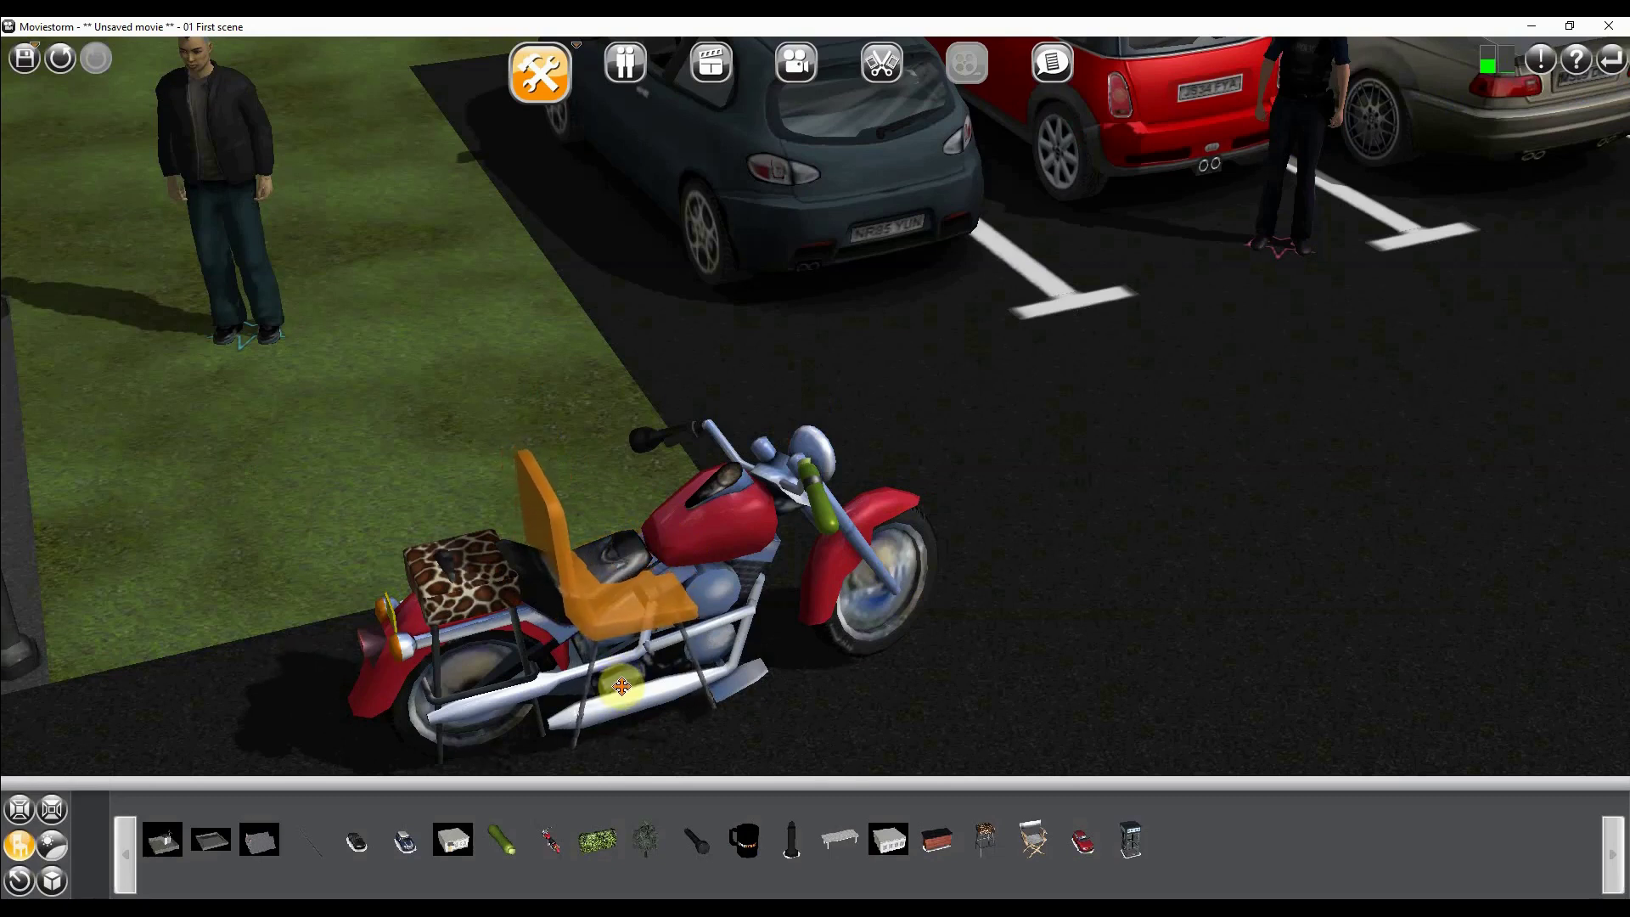
click(622, 685)
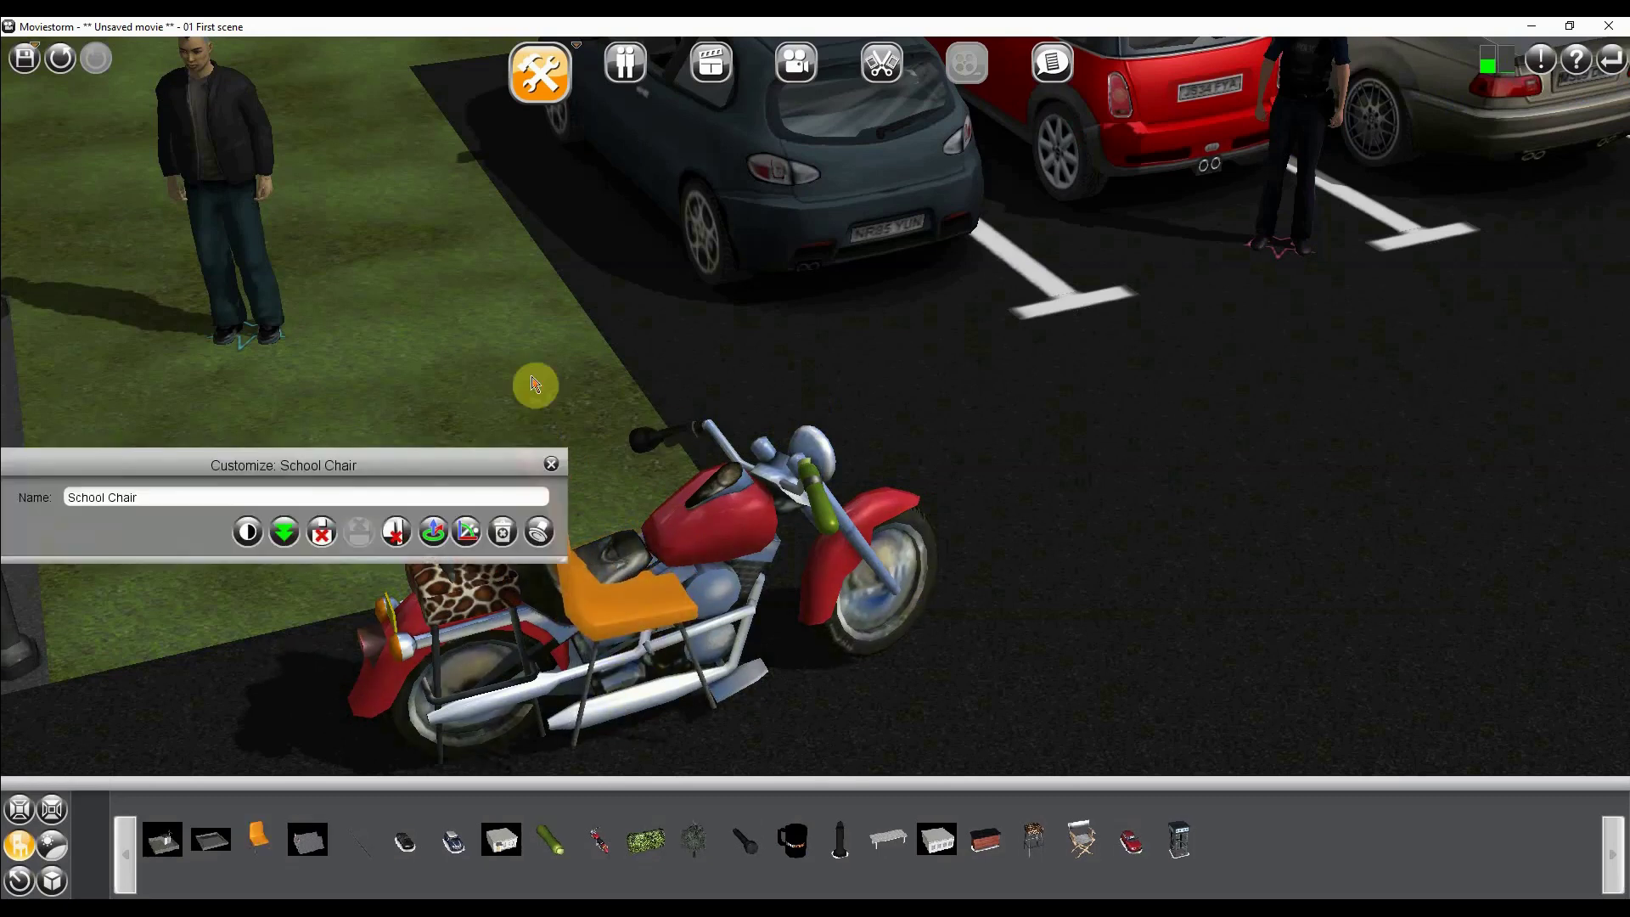
click(551, 465)
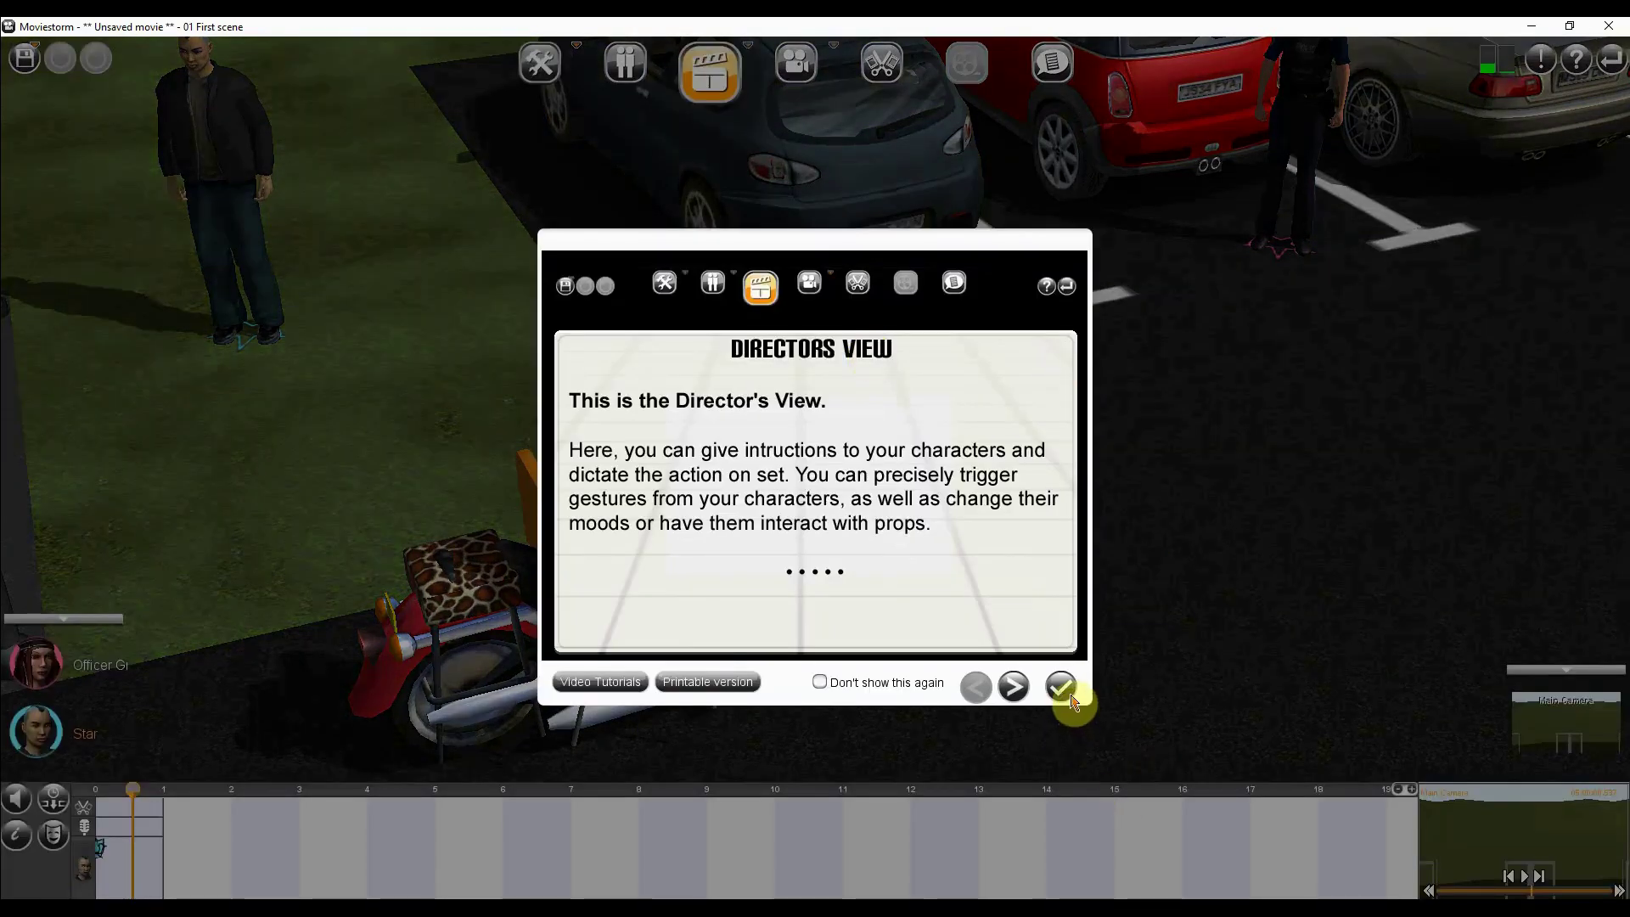
Step: In the Director's View, make Star sit down on the school chair and inspect the seated pose on the motorbike
click(1072, 697)
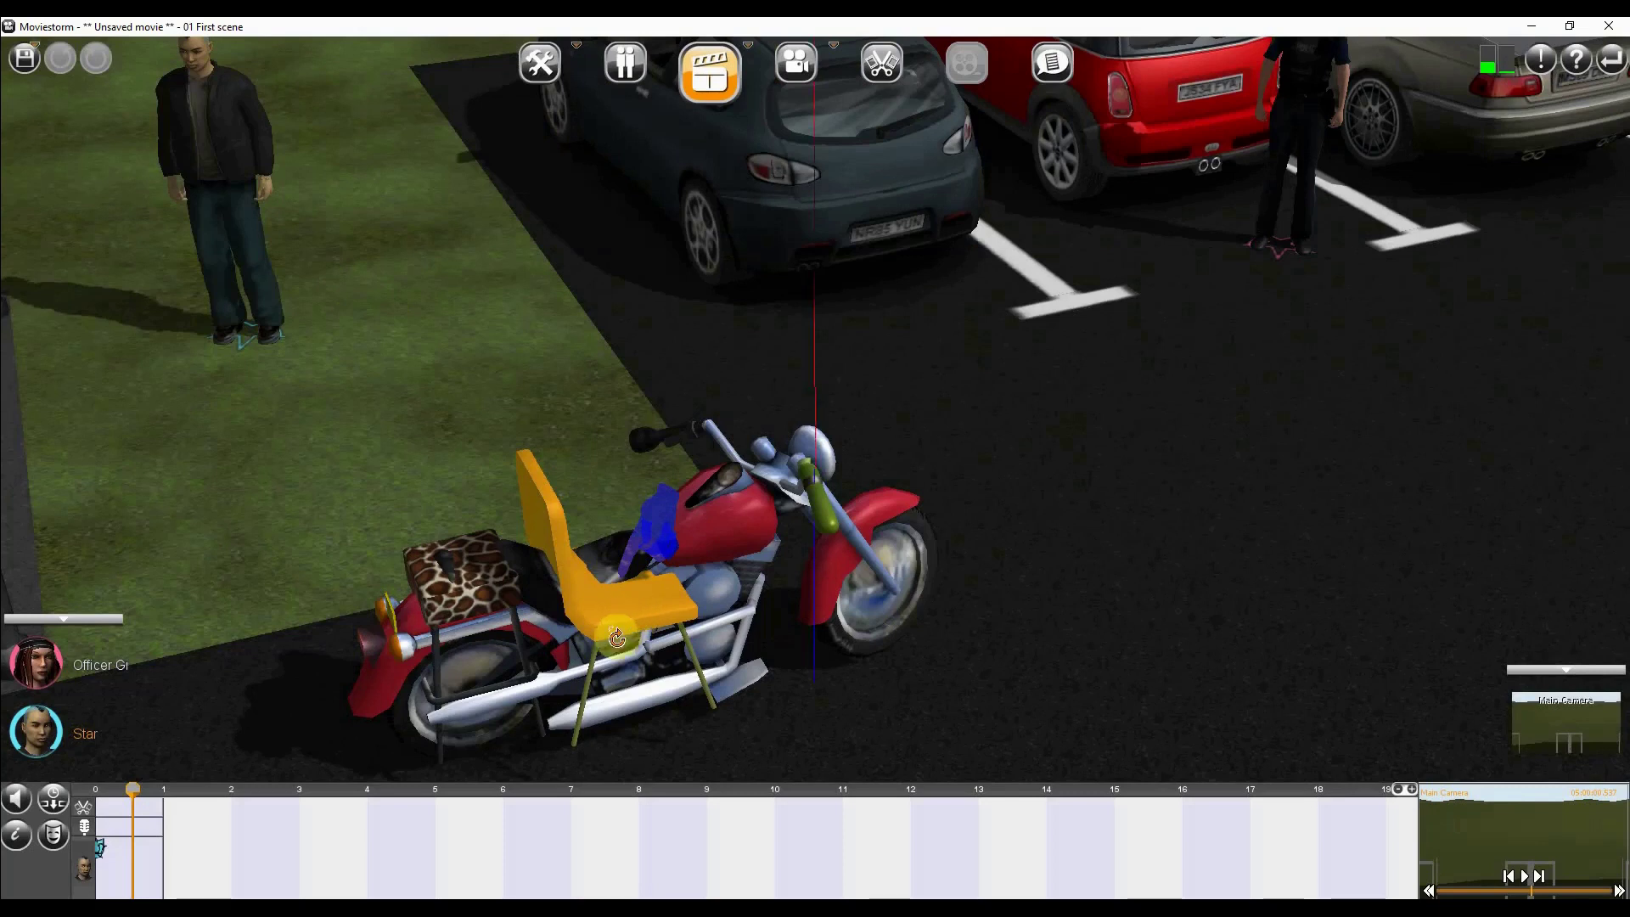
right_drag(617, 638, 619, 638)
click(629, 616)
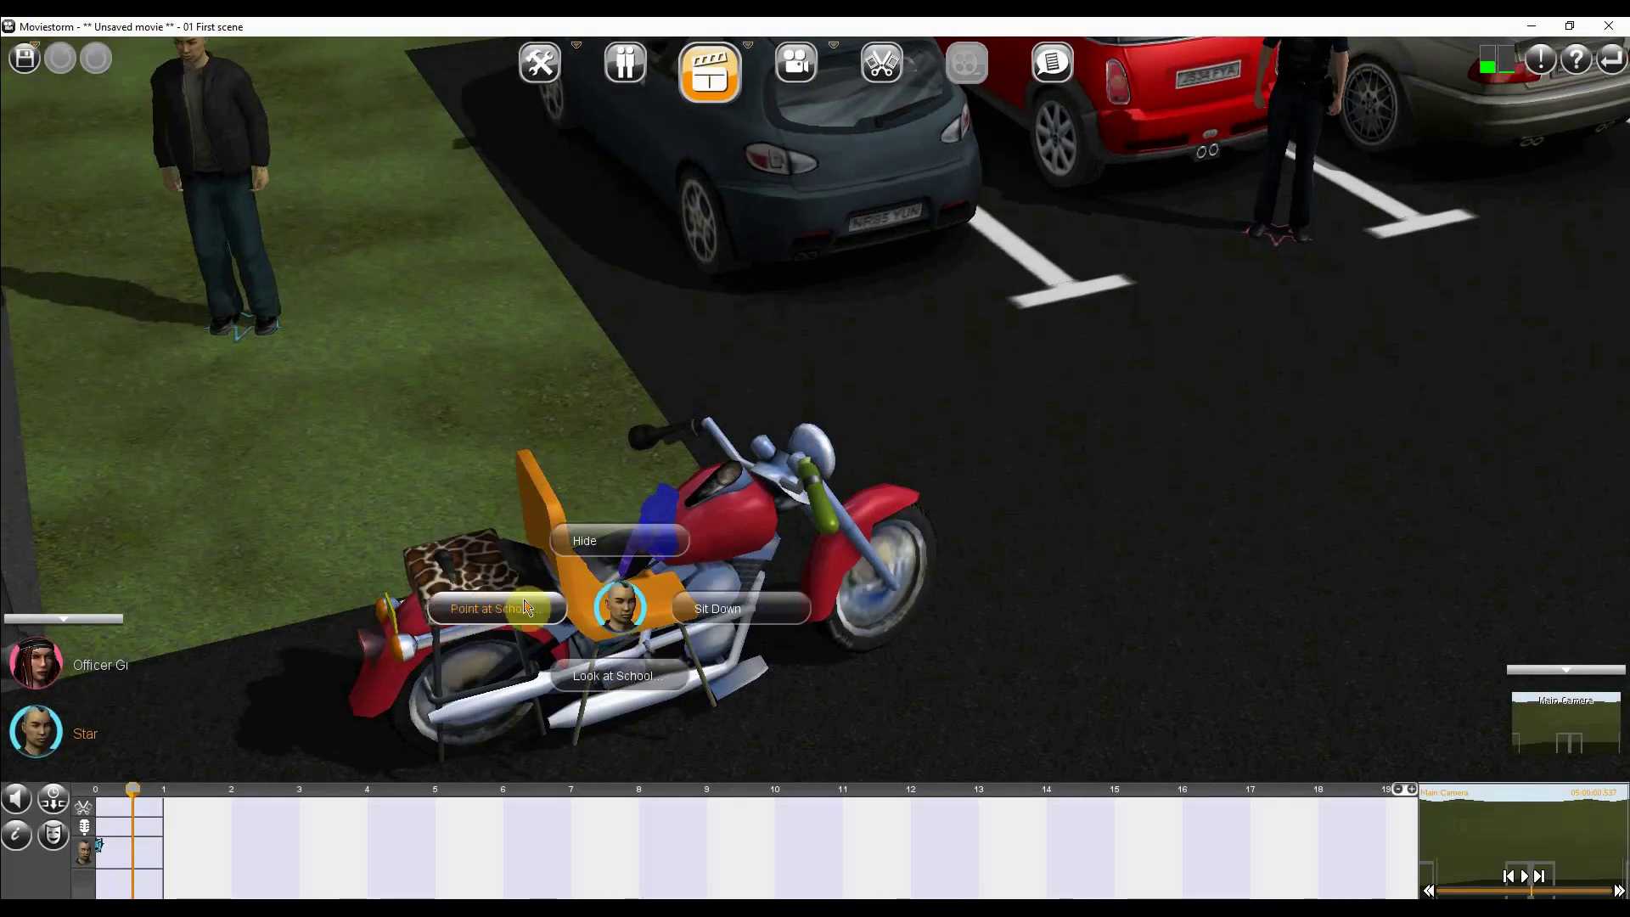
click(761, 618)
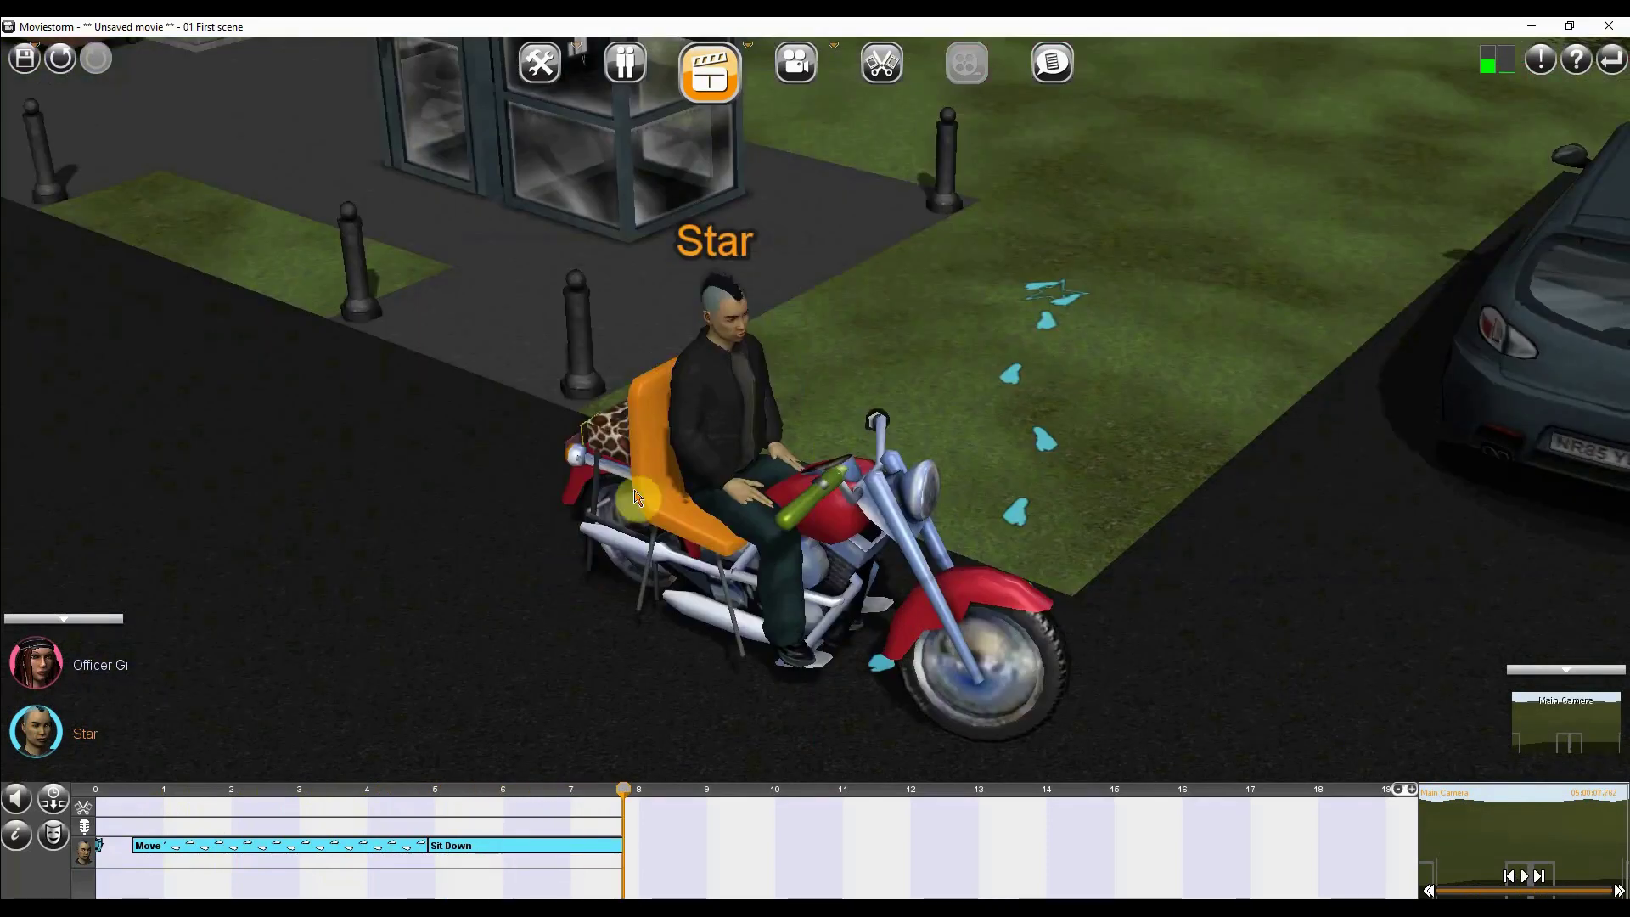
right_drag(637, 497, 928, 481)
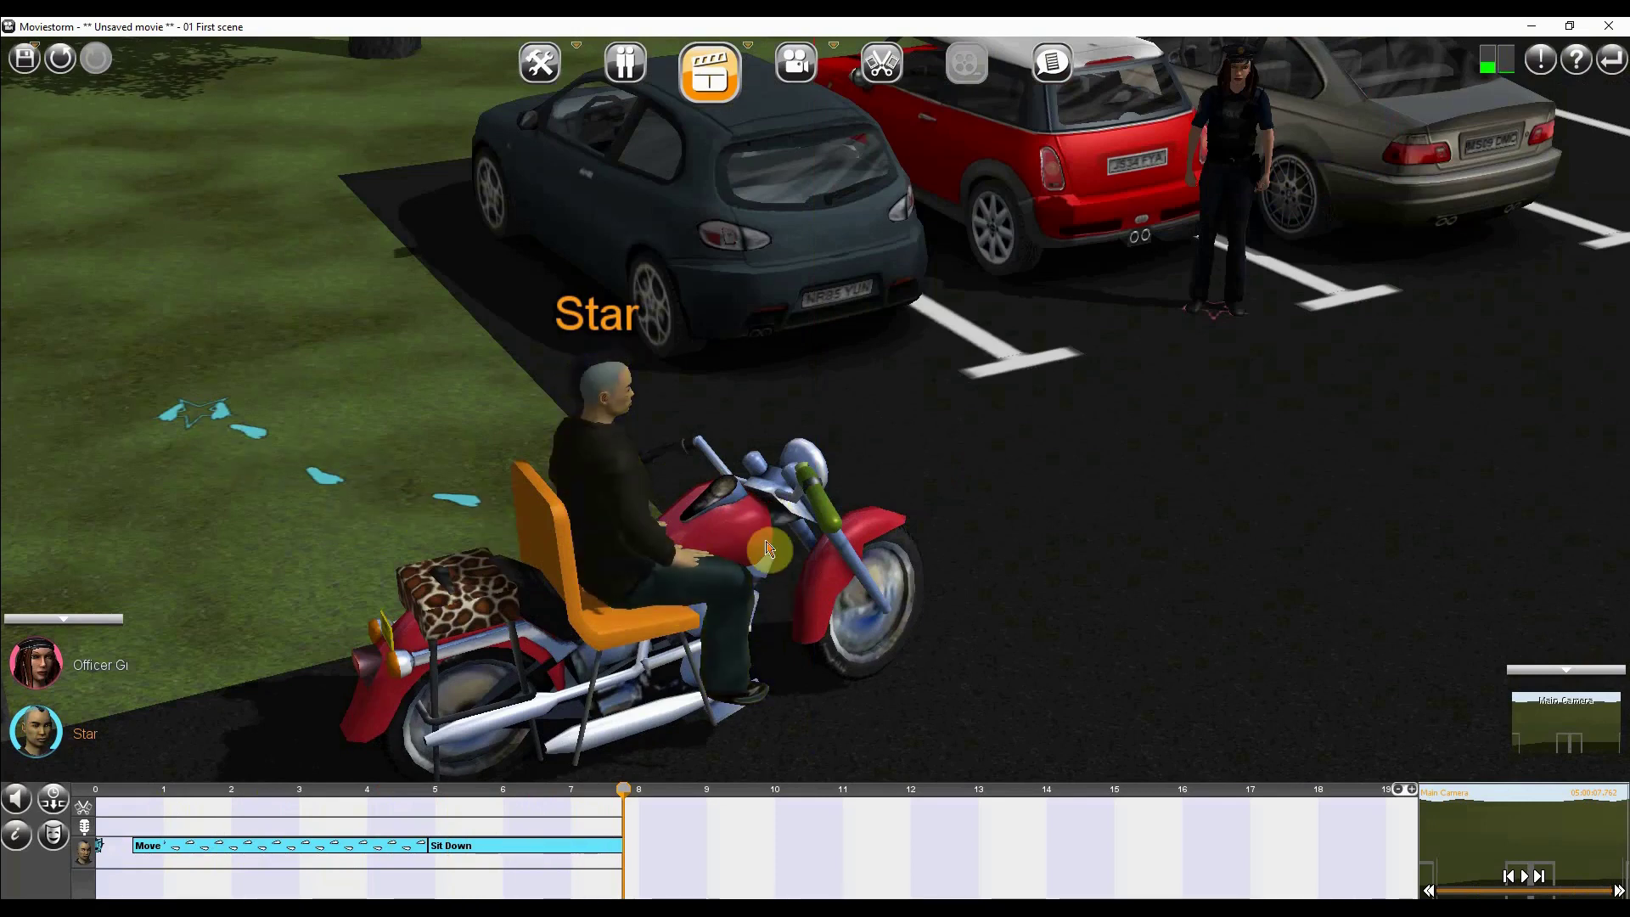
scroll(739, 592, up, 2)
scroll(739, 592, up, 2)
right_drag(735, 571, 555, 663)
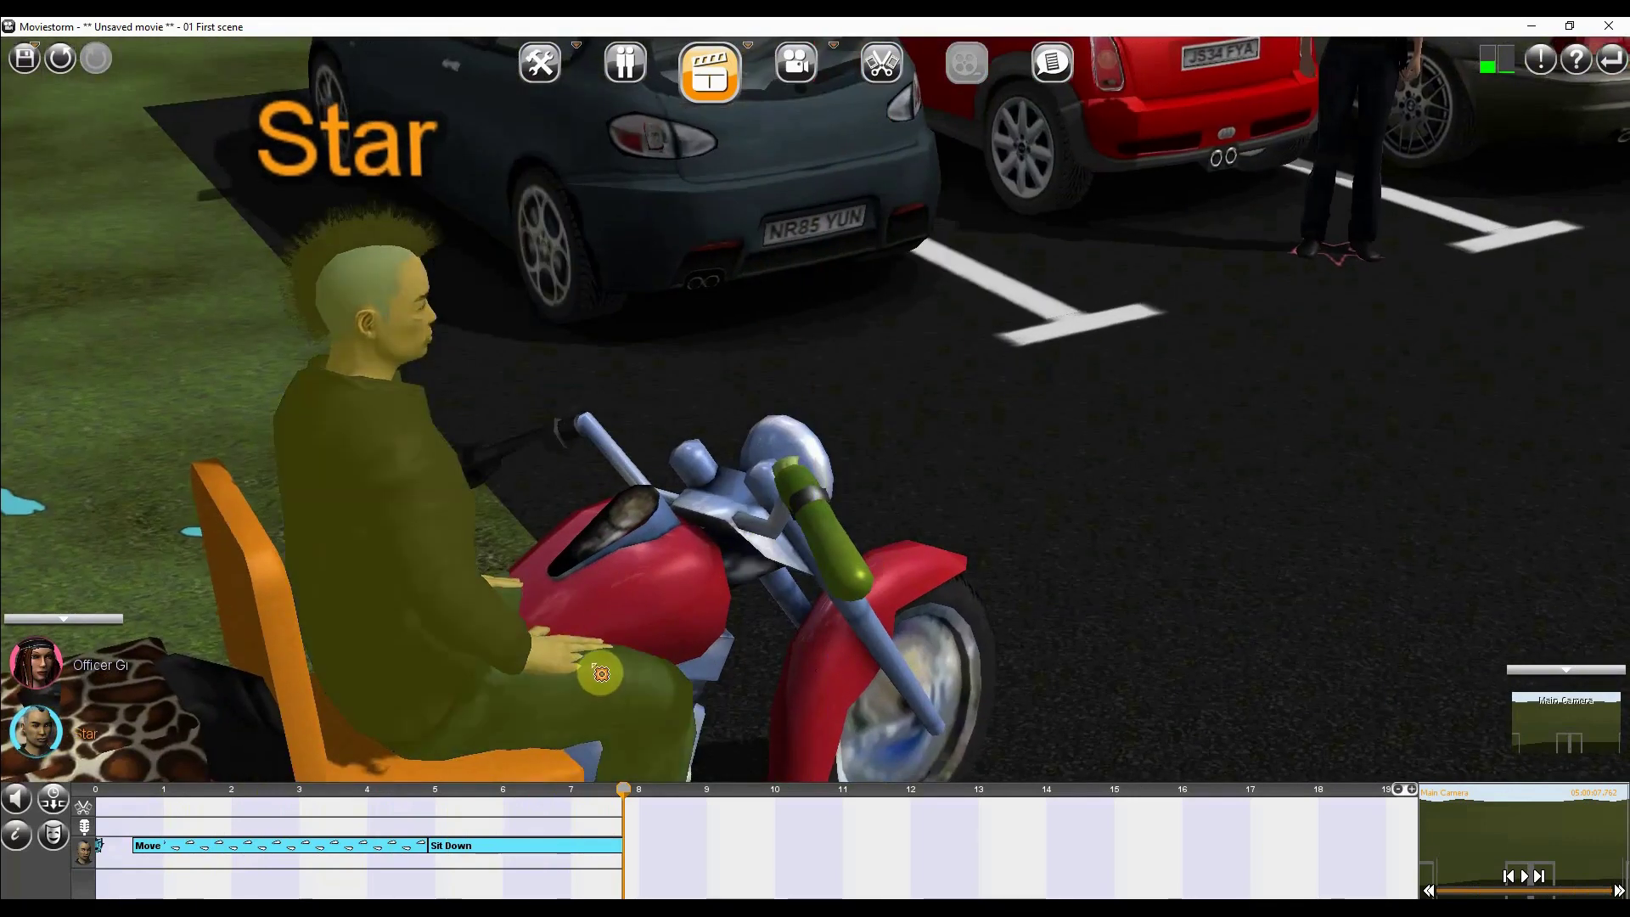
Step: Give the seated Star the Sit forward posture on the motorbike
scroll(453, 621, down, 3)
click(584, 489)
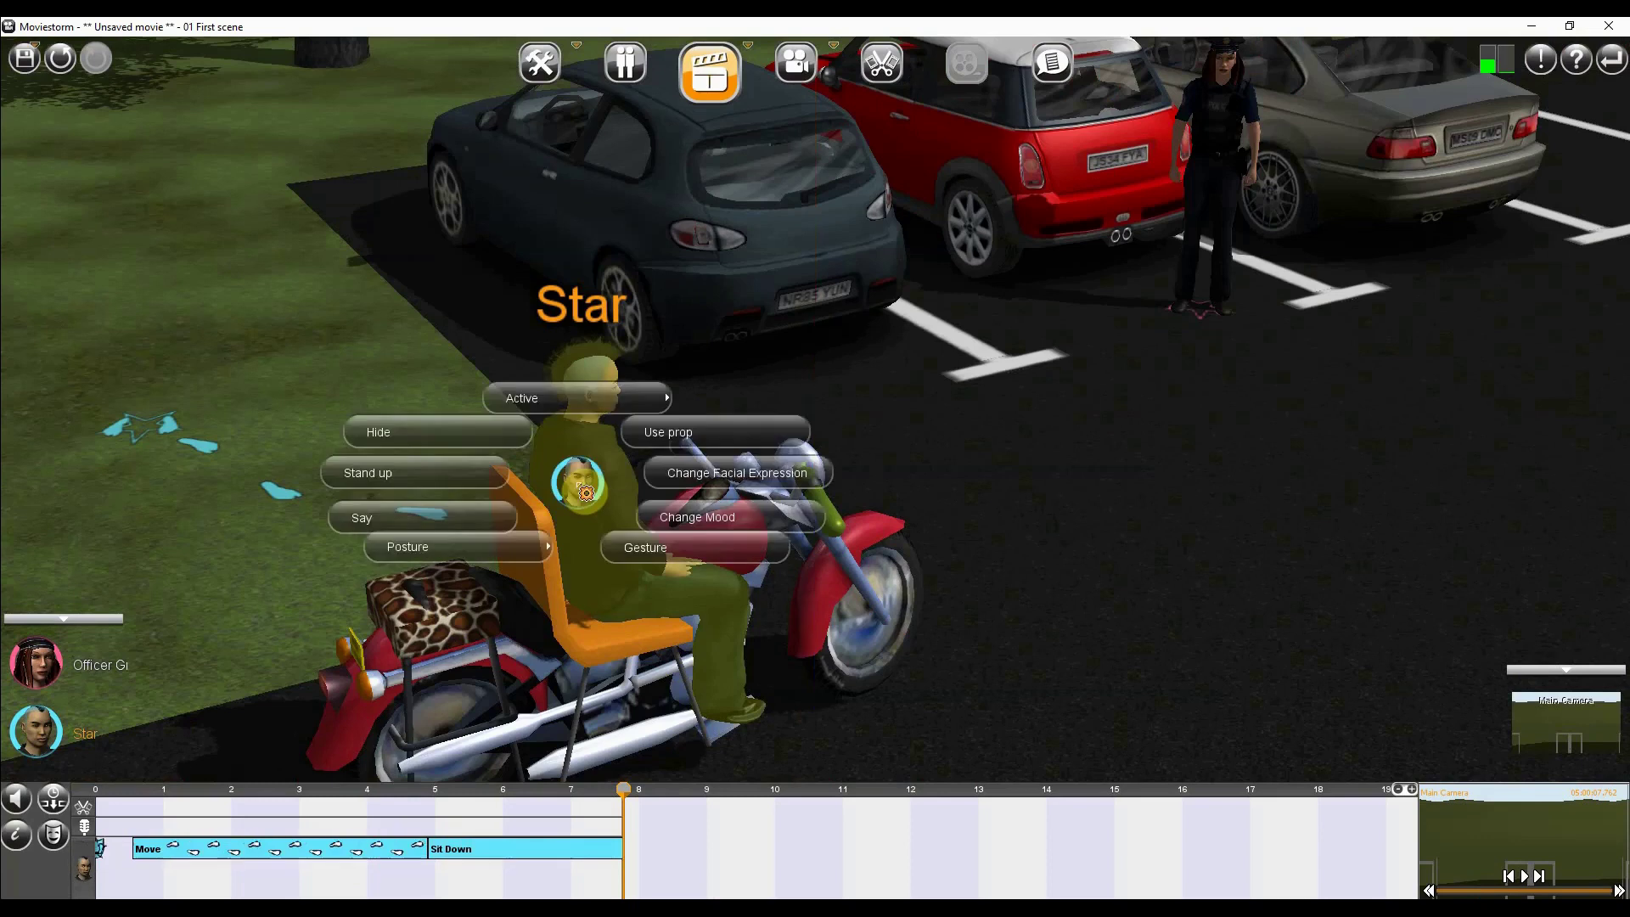
mouse_move(500, 556)
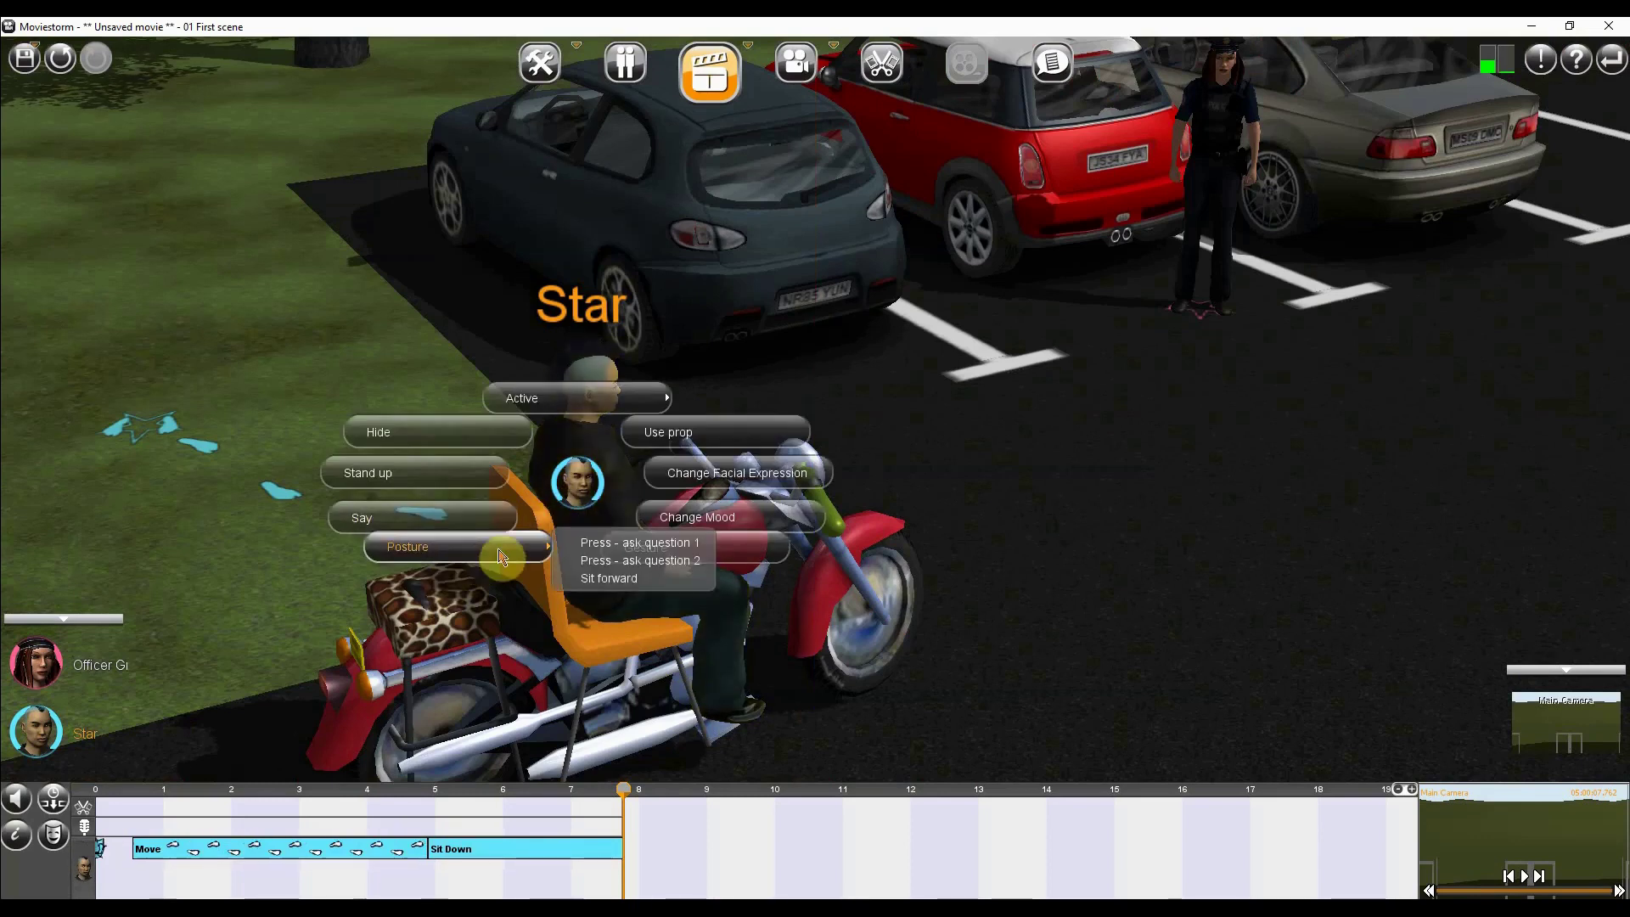
click(609, 579)
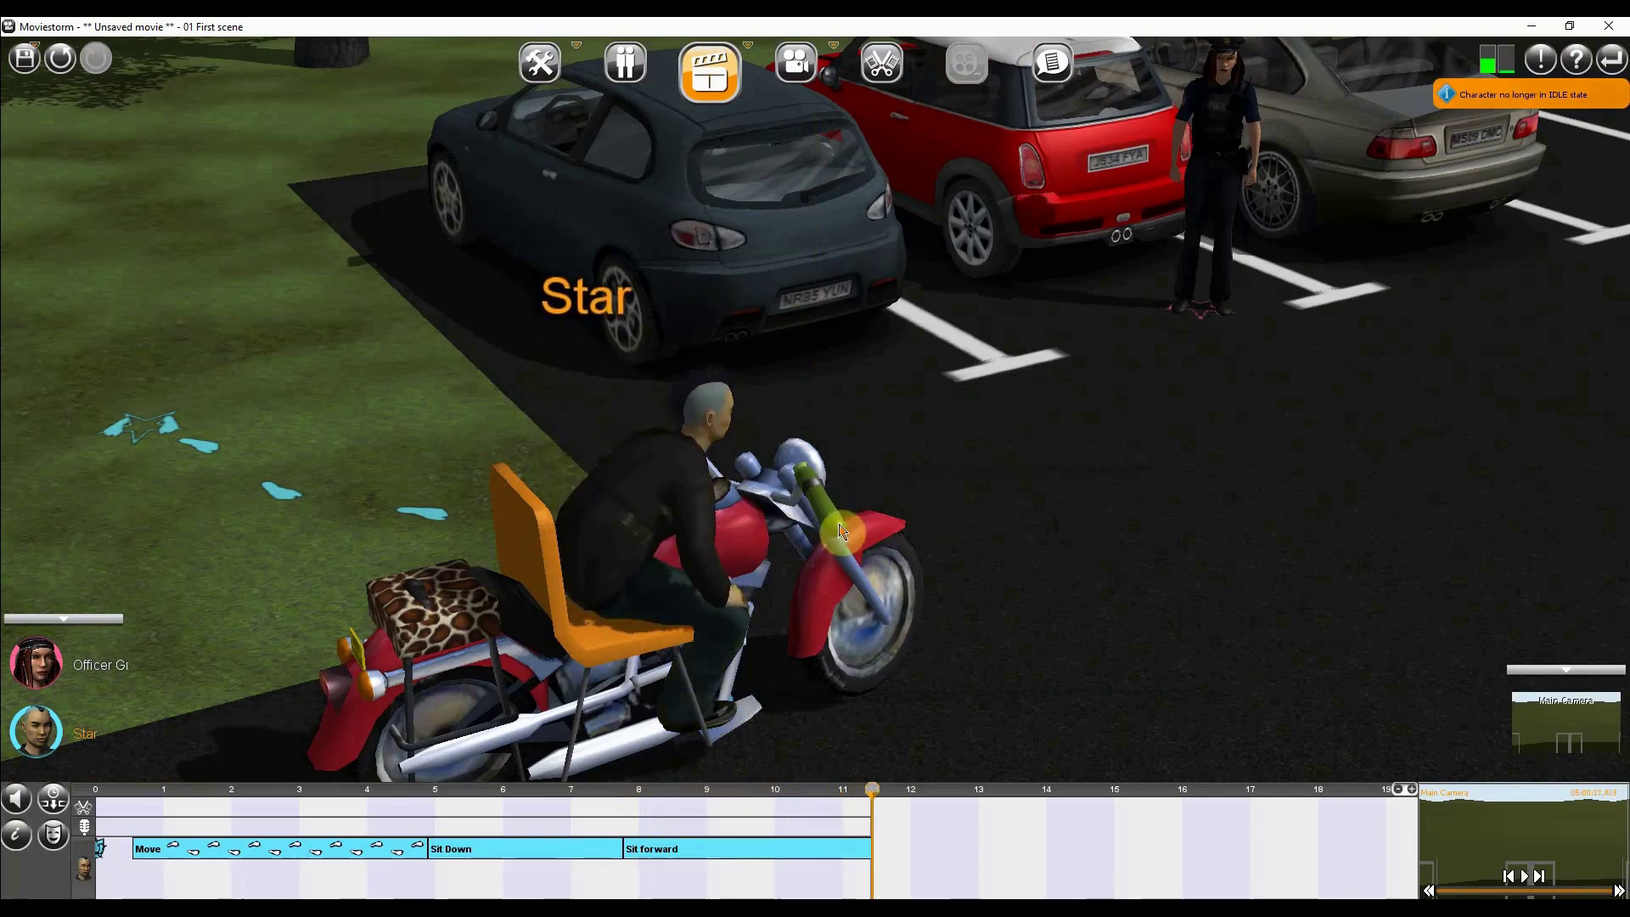
Step: Make Star point at the zucchini on the handlebar and check the arm pose from the motorbike's other side
click(828, 509)
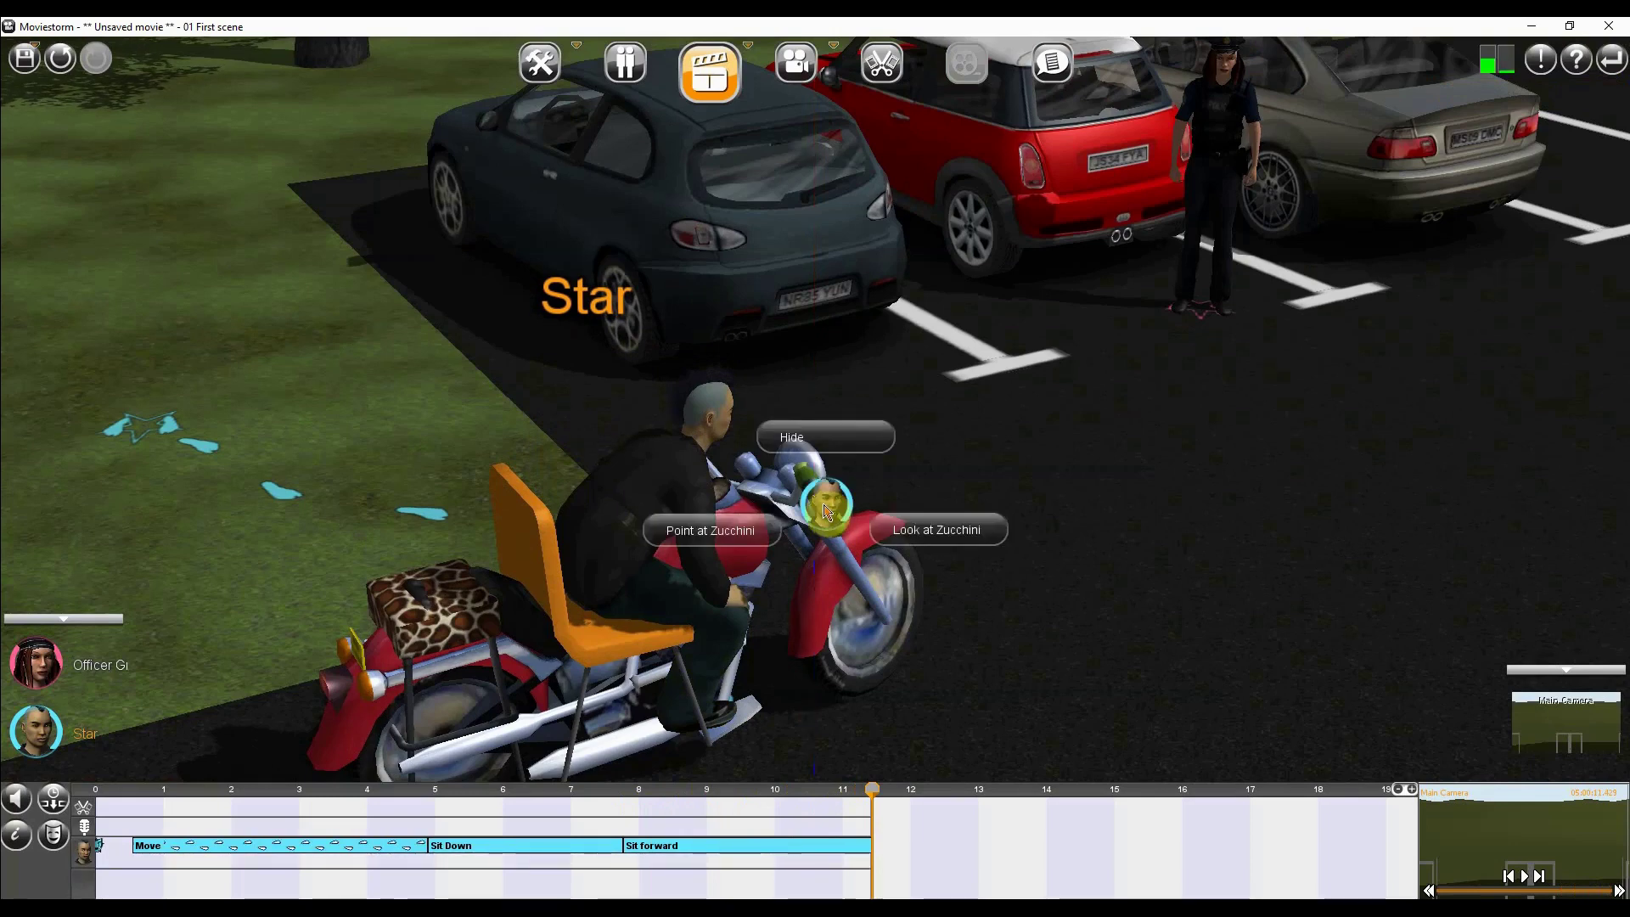
click(735, 535)
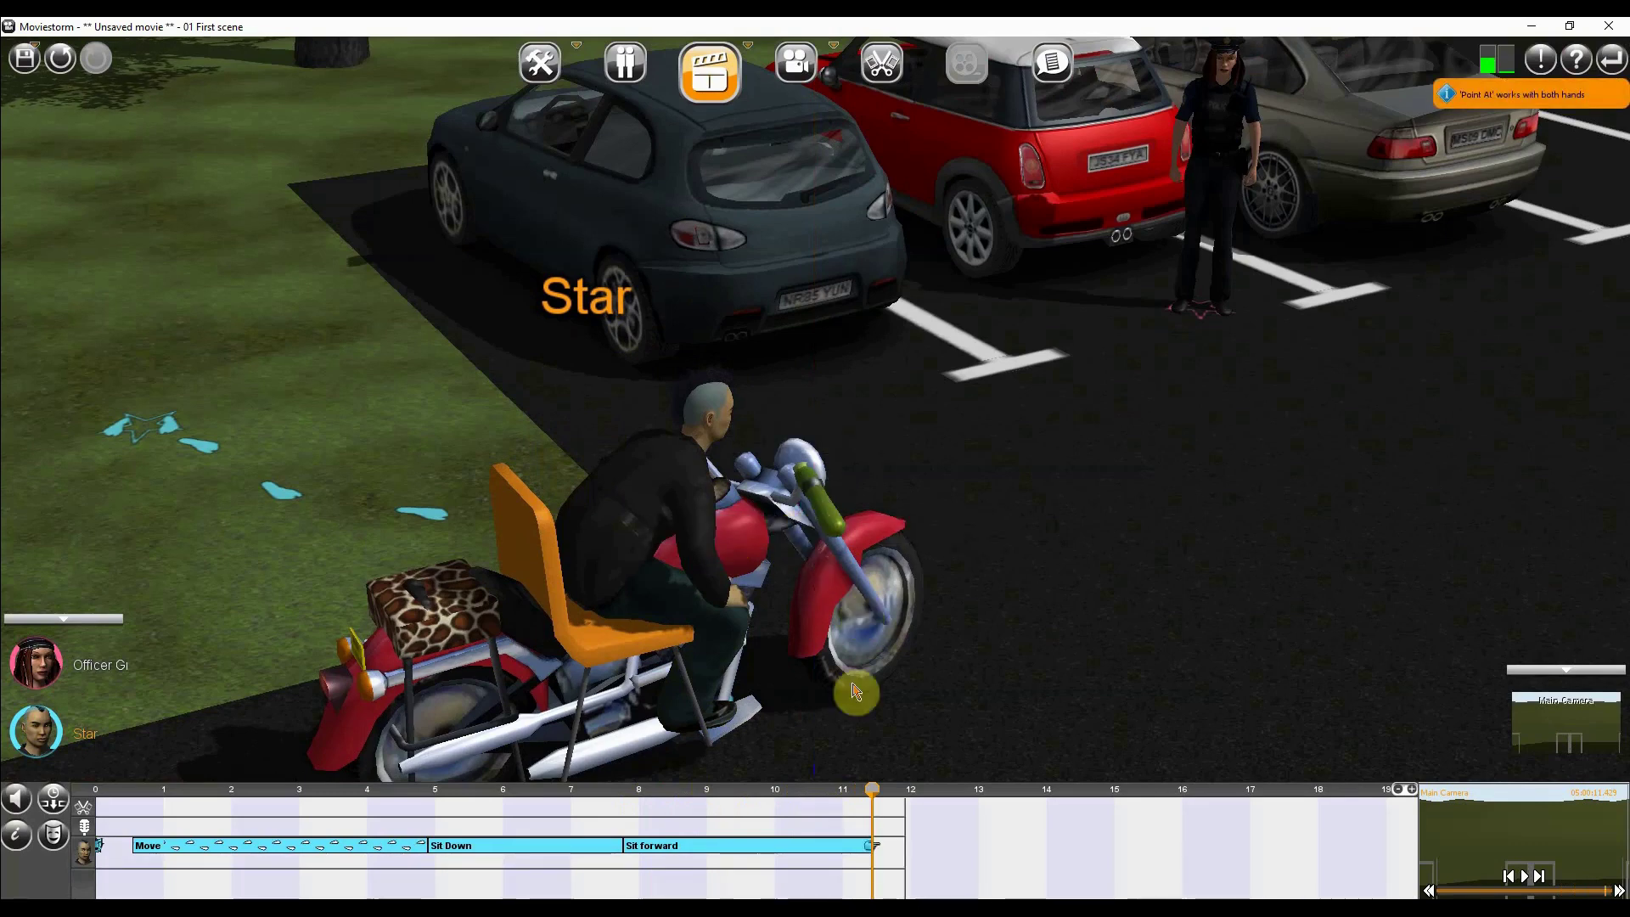
drag(880, 793, 931, 795)
right_drag(936, 565, 58, 523)
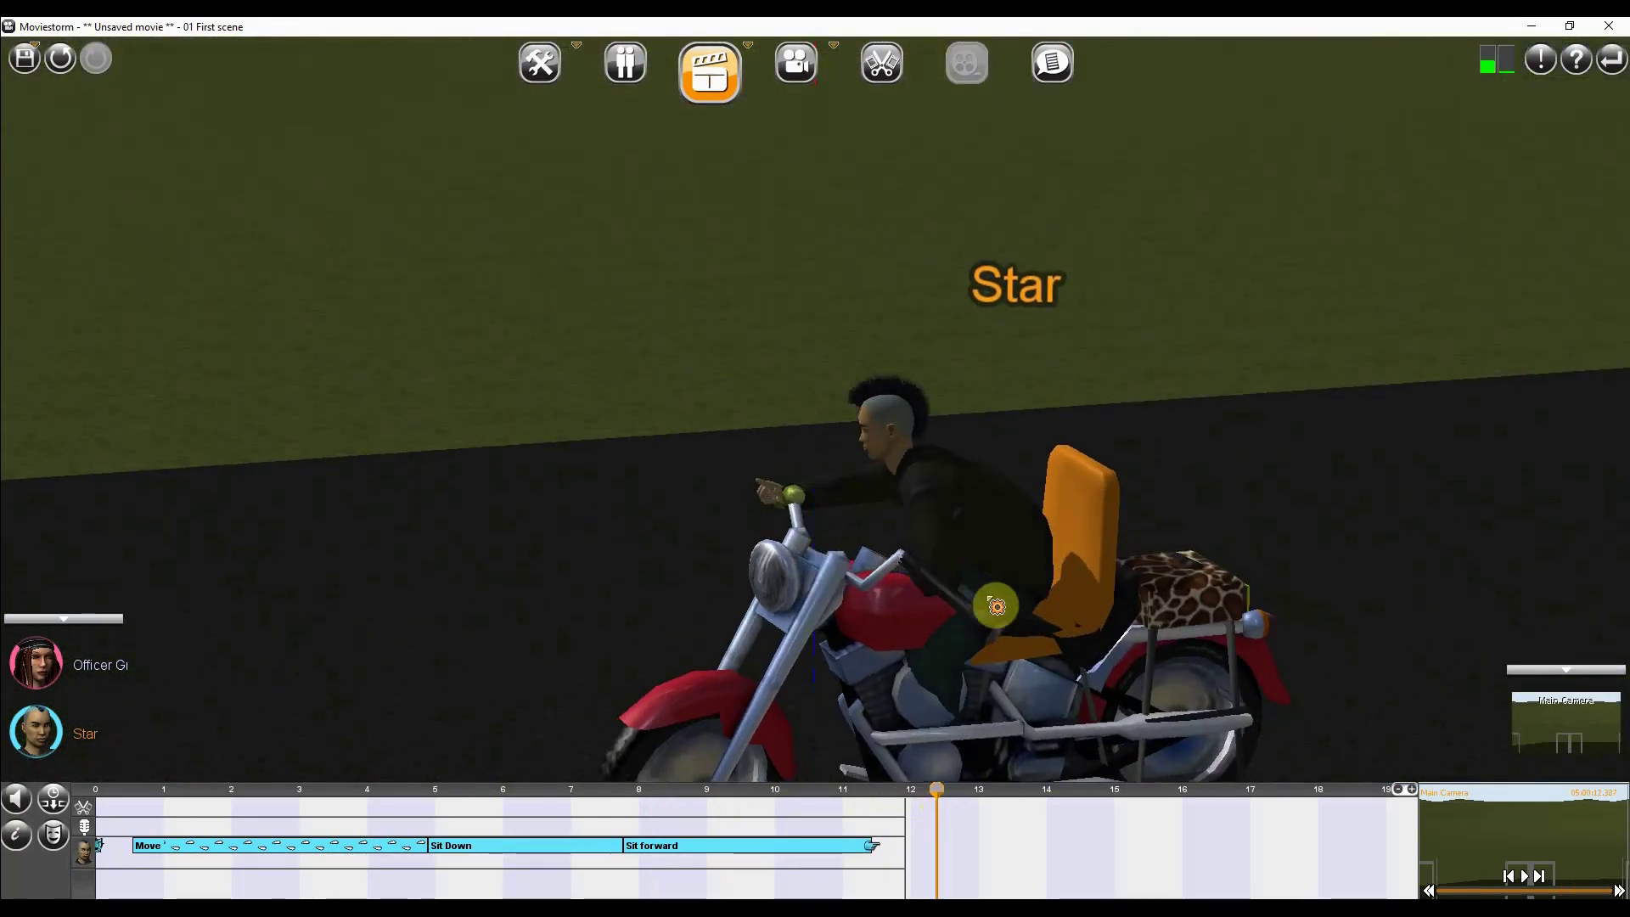
Step: Add a second pointing action for Star at about 12.6 s, aimed at the flashlight on the other handlebar
mouse_move(924, 802)
mouse_down()
mouse_move(891, 793)
mouse_move(952, 793)
mouse_up()
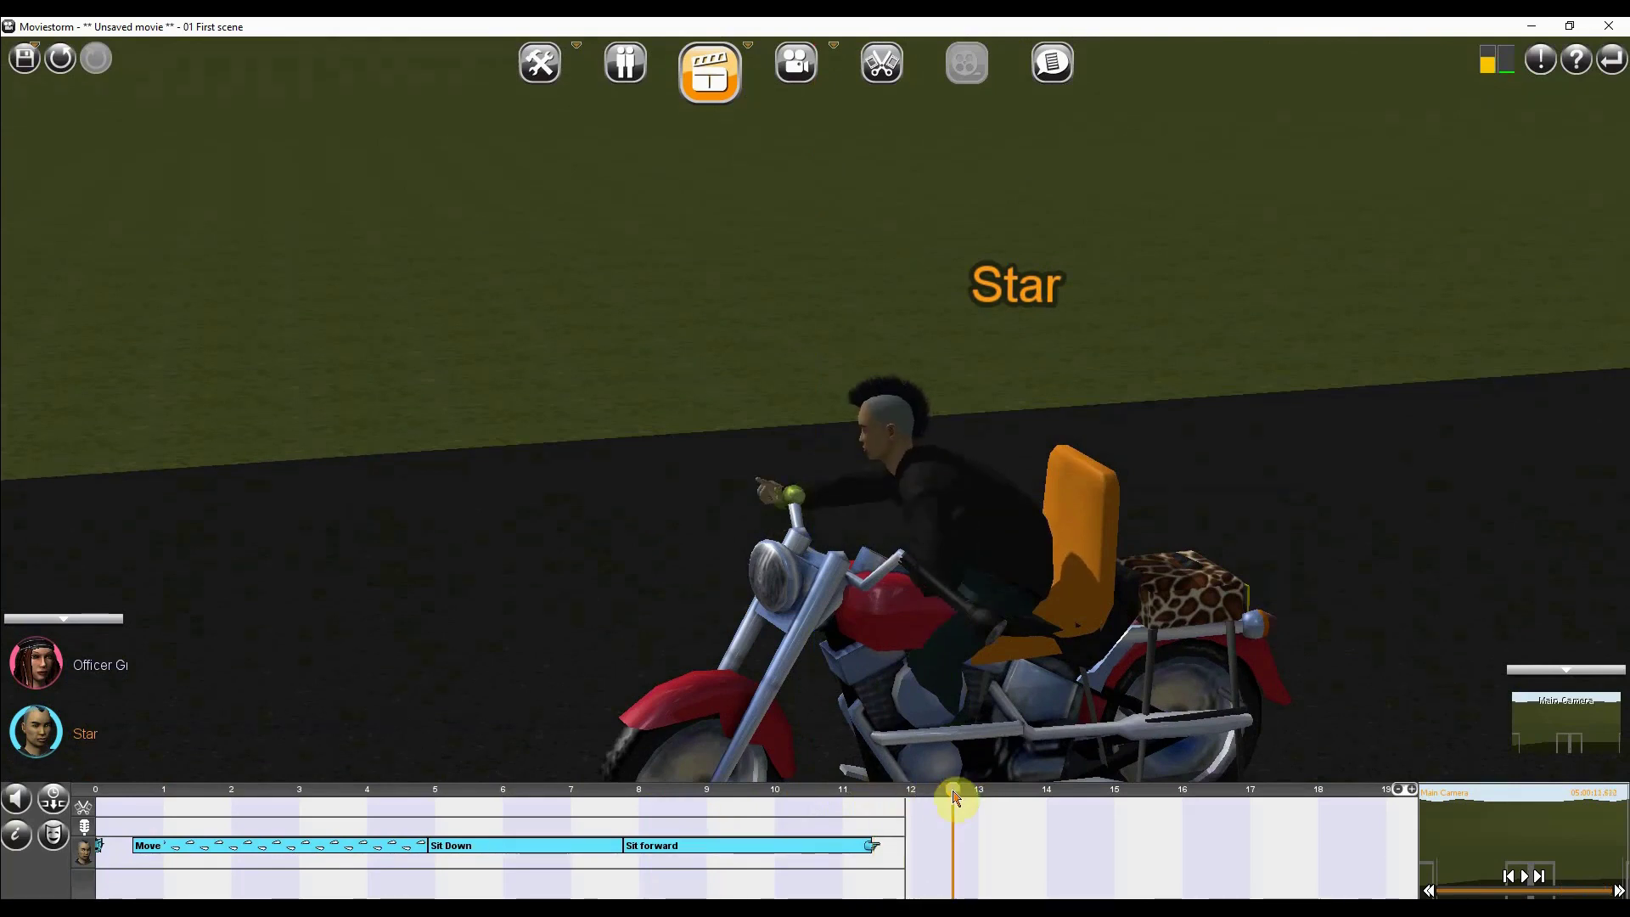
click(993, 634)
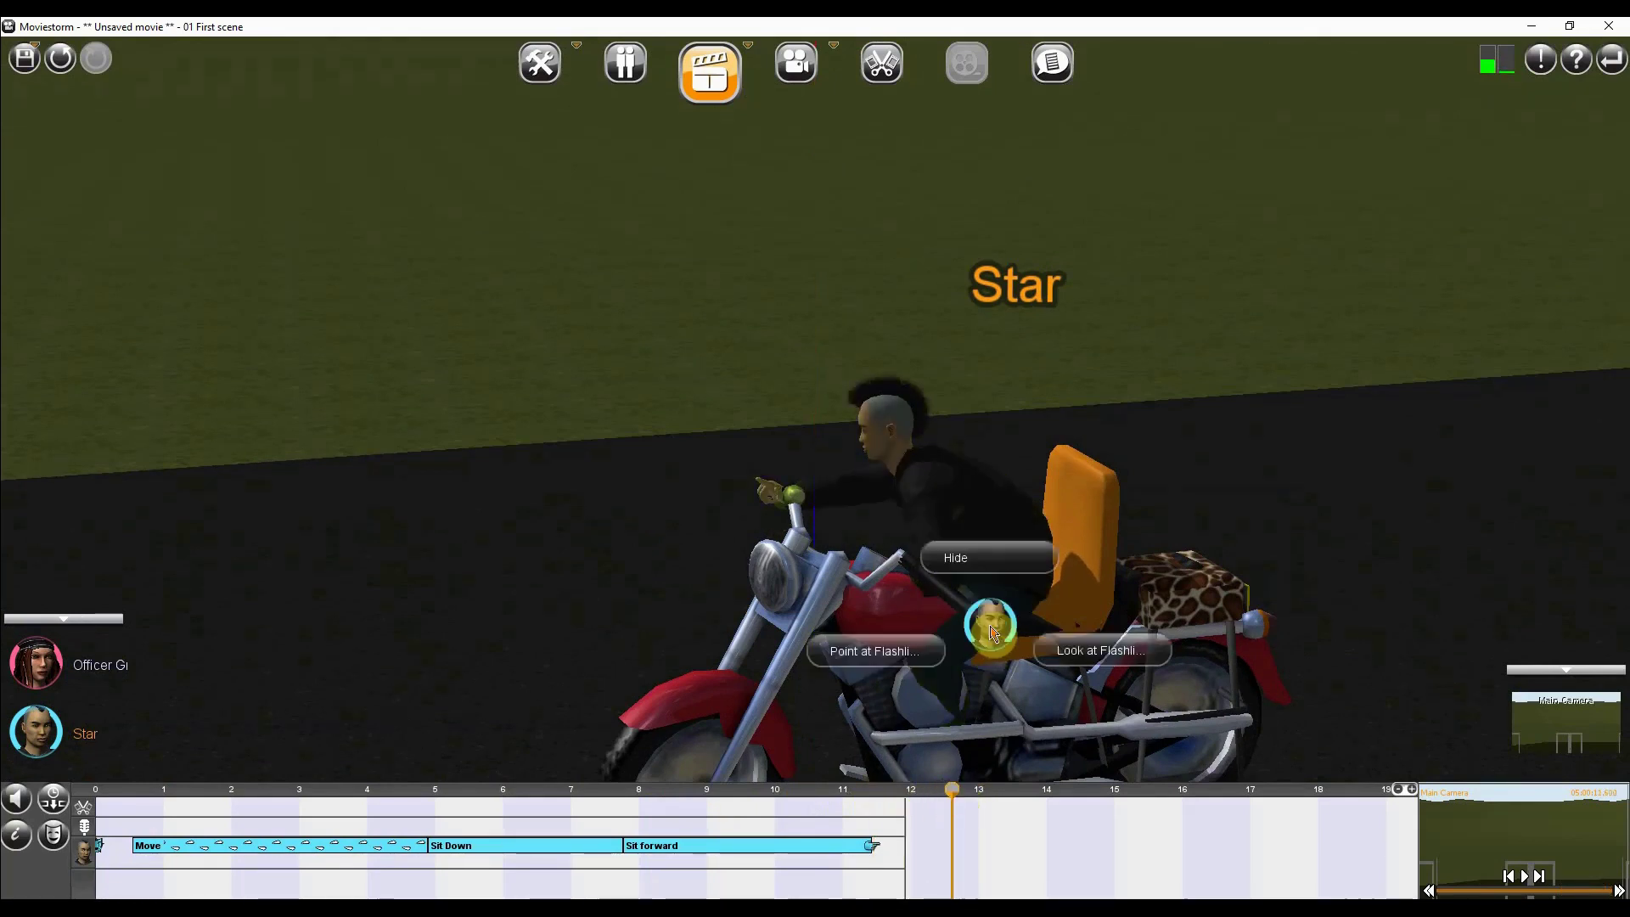
click(879, 655)
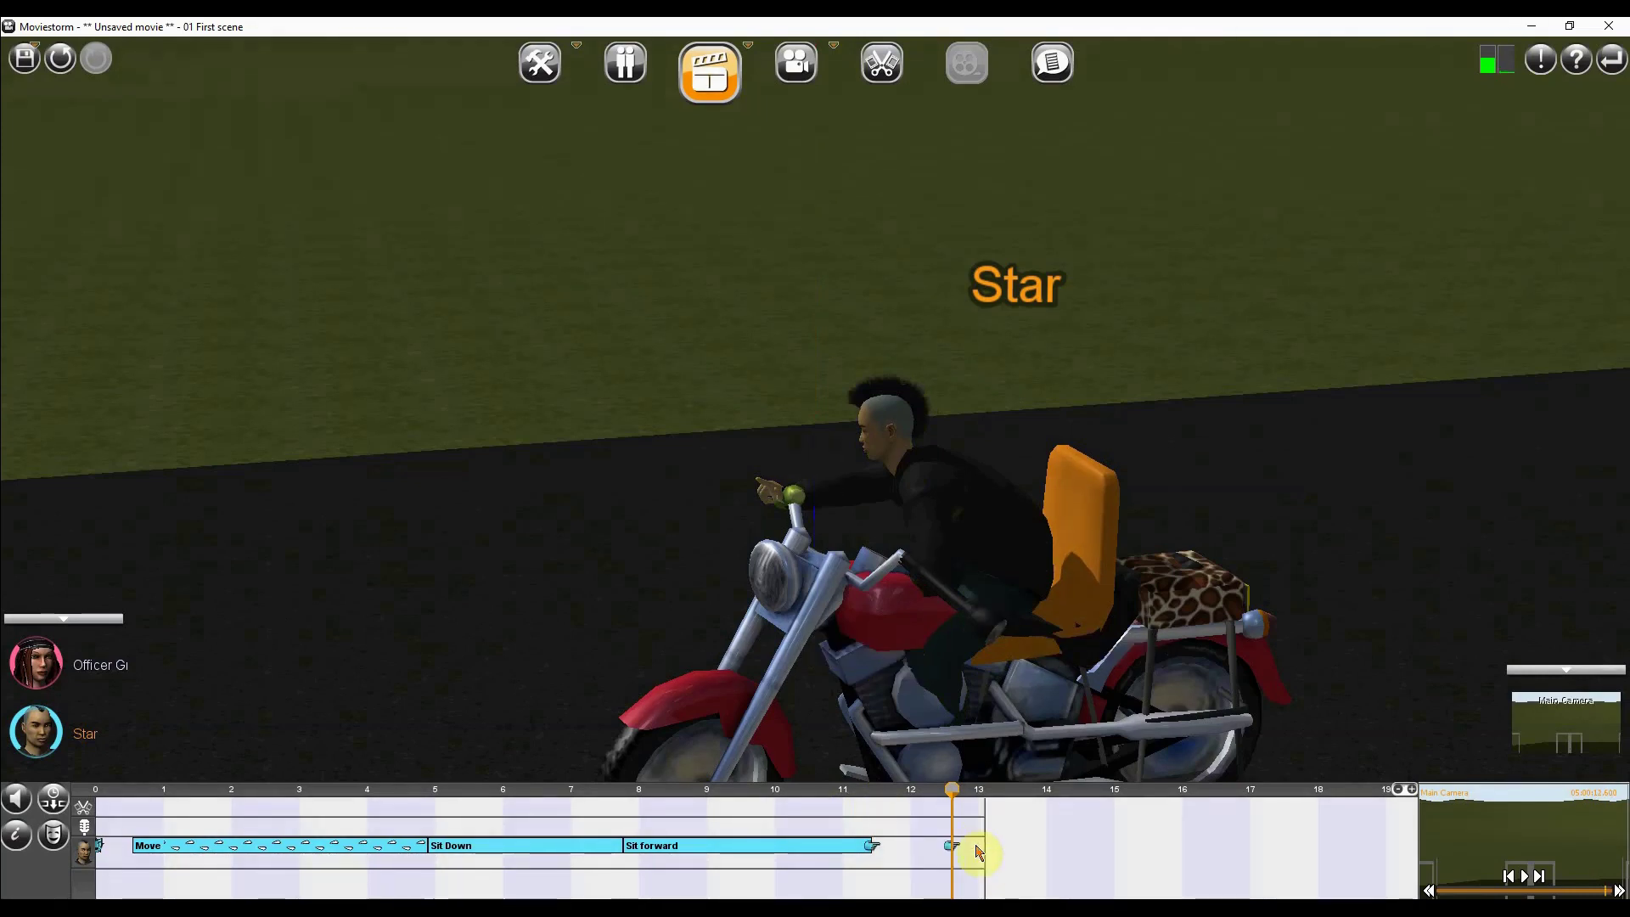
drag(960, 798, 998, 800)
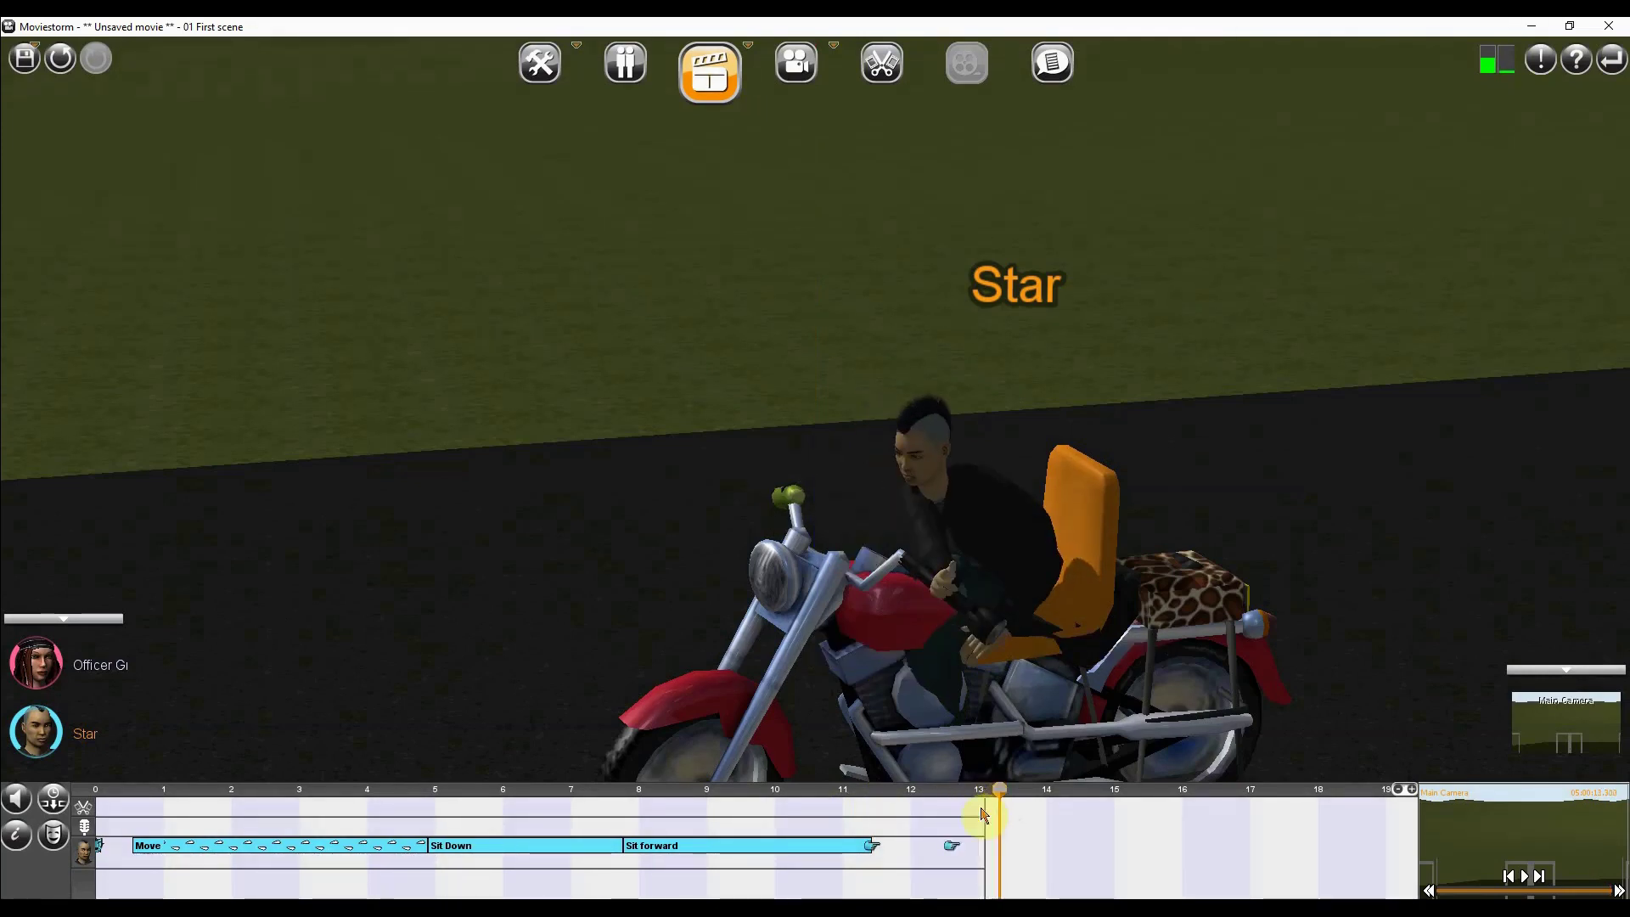
Step: Set the flashlight pointing action to use the left hand and check both arms on the handlebars
right_click(953, 848)
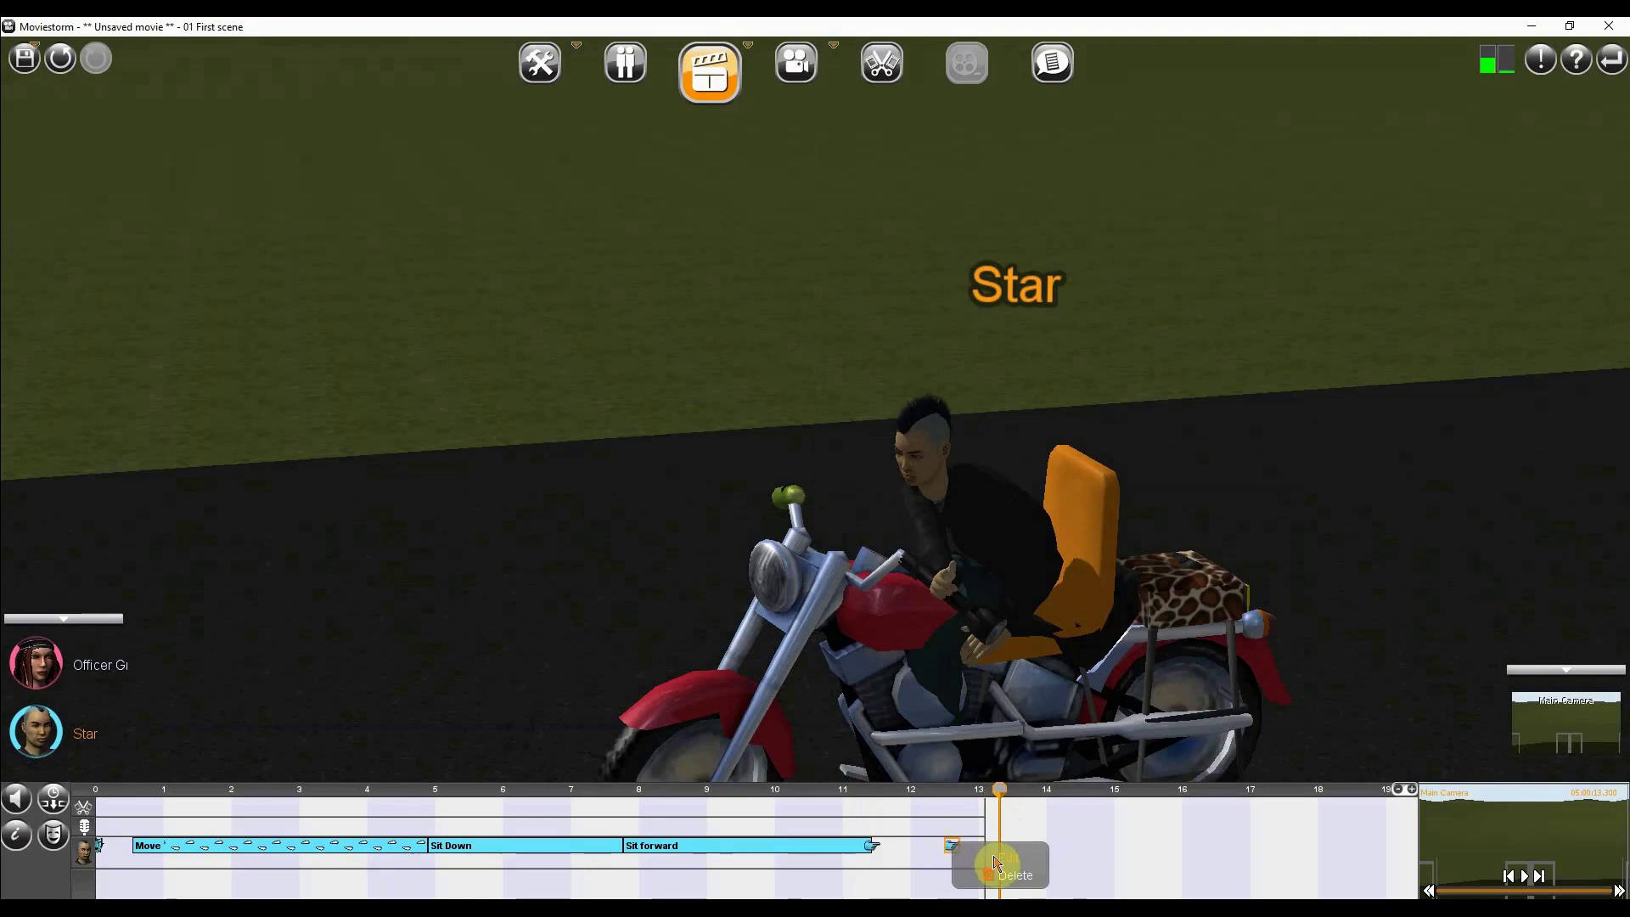
click(192, 755)
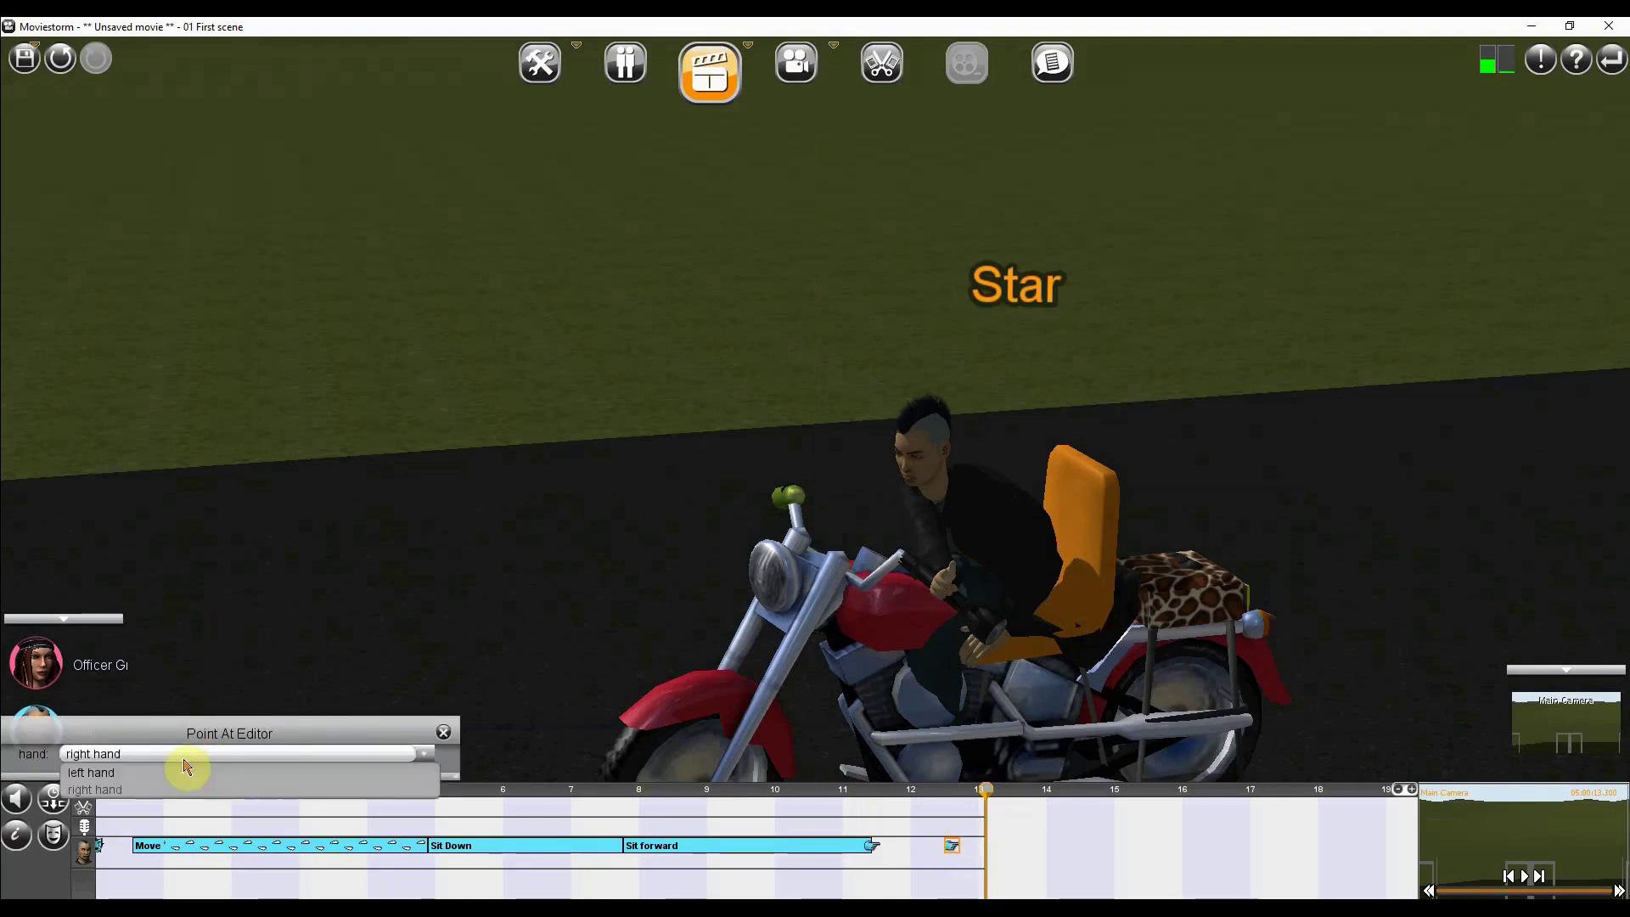
click(263, 772)
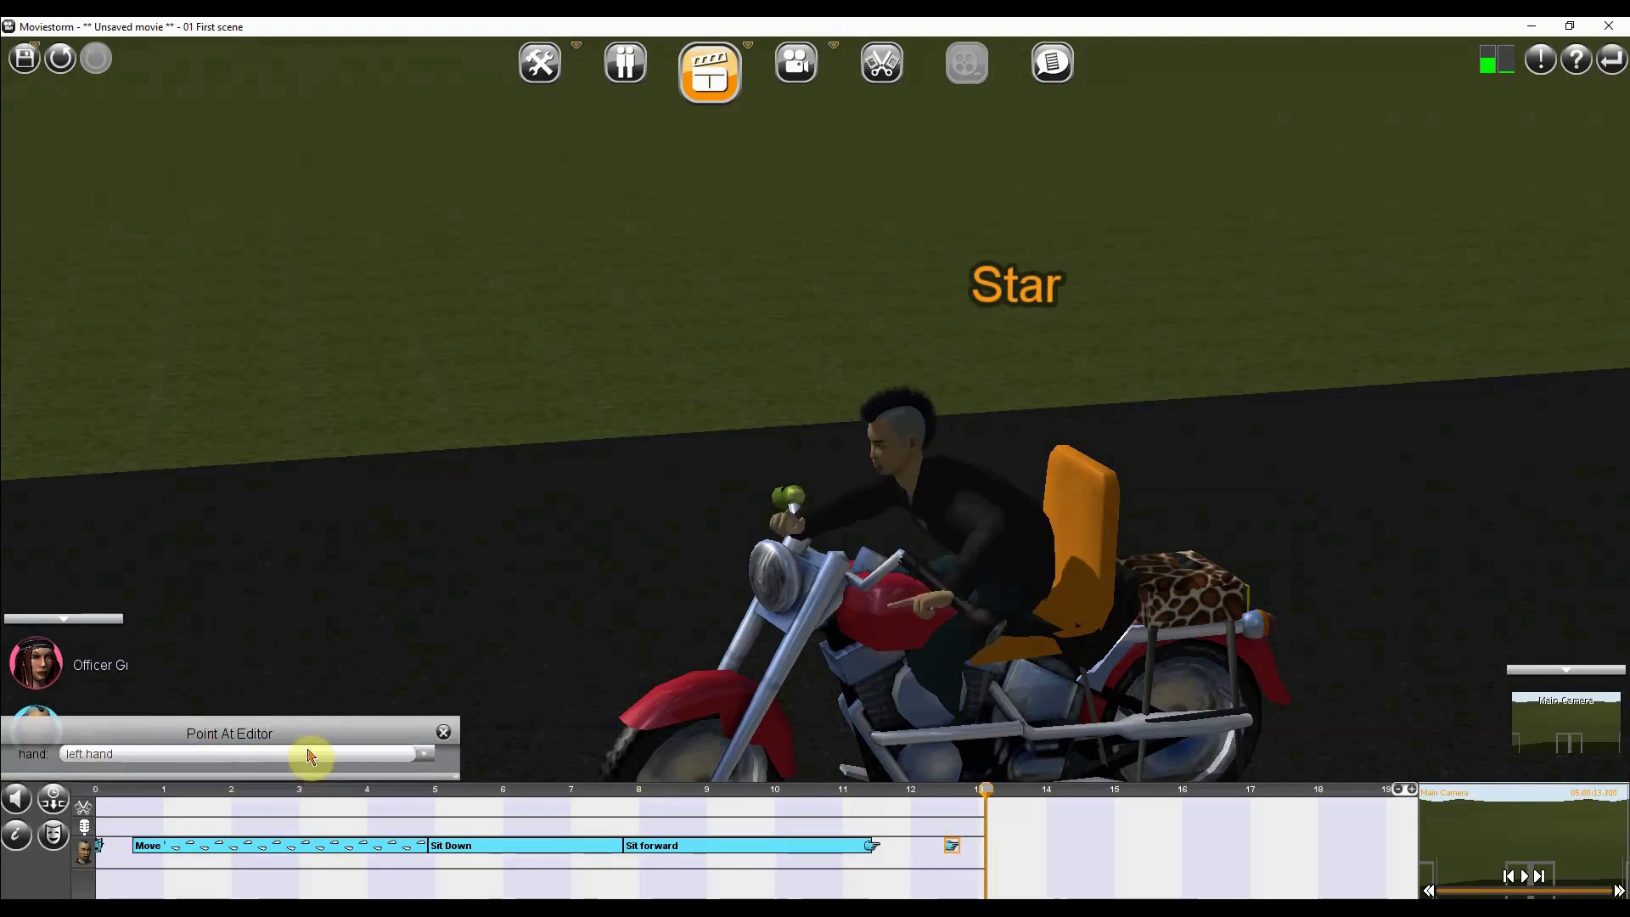
mouse_move(998, 809)
mouse_down()
mouse_move(792, 804)
mouse_move(1023, 810)
mouse_up()
right_drag(755, 616, 1146, 632)
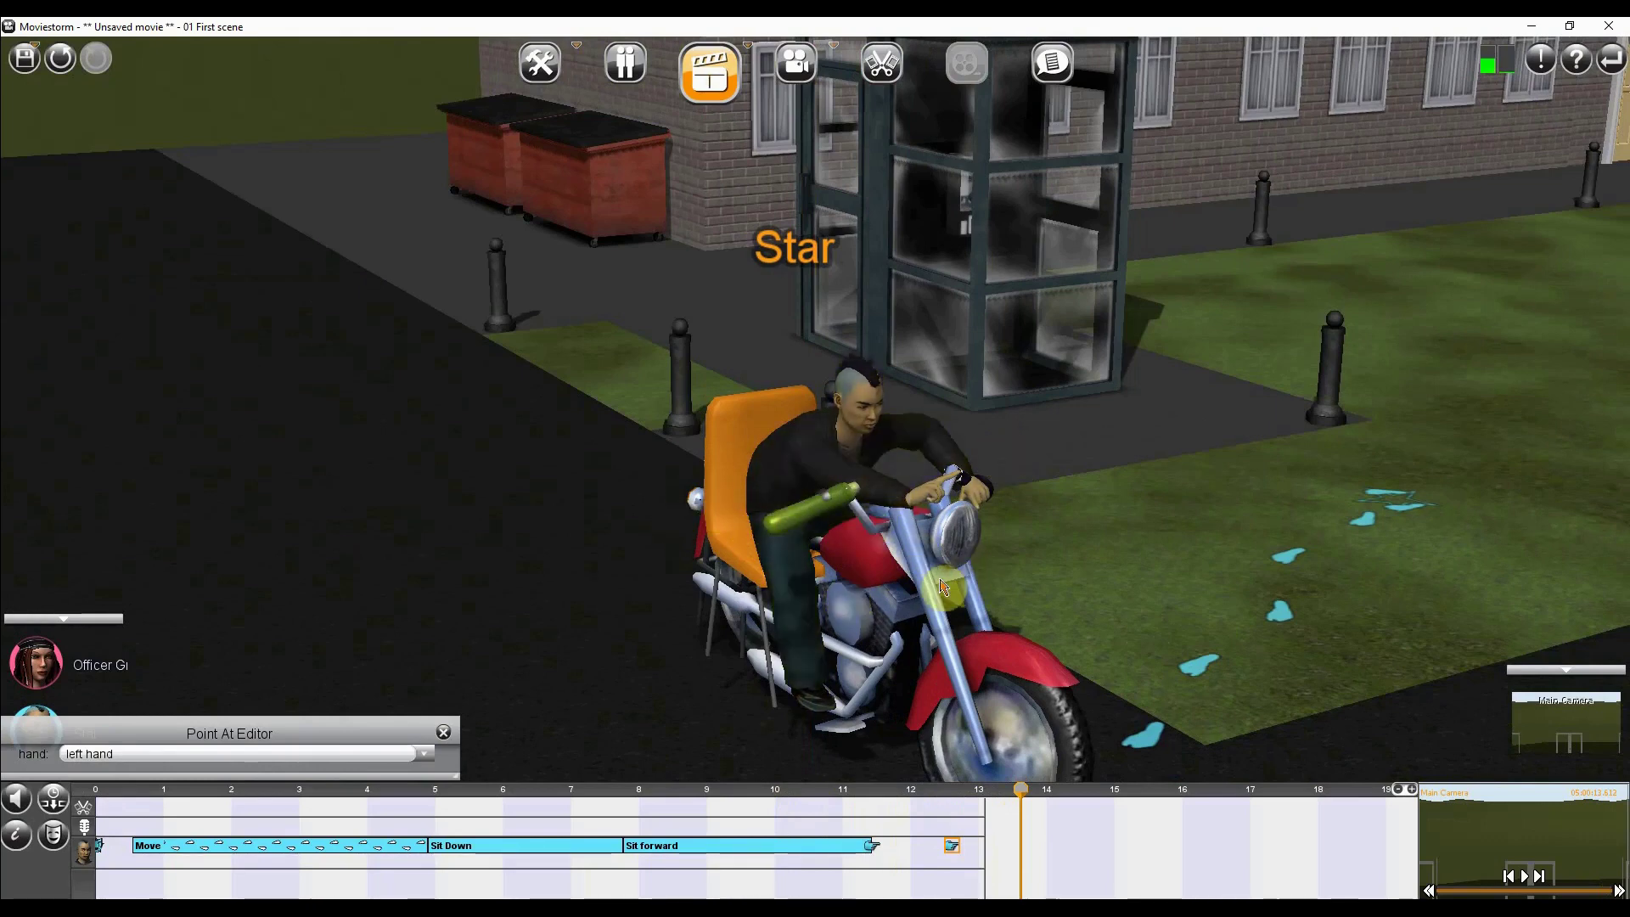
Step: Scrub back to the flashlight pointing action and examine Star's riding pose from several sides
drag(1021, 793, 922, 802)
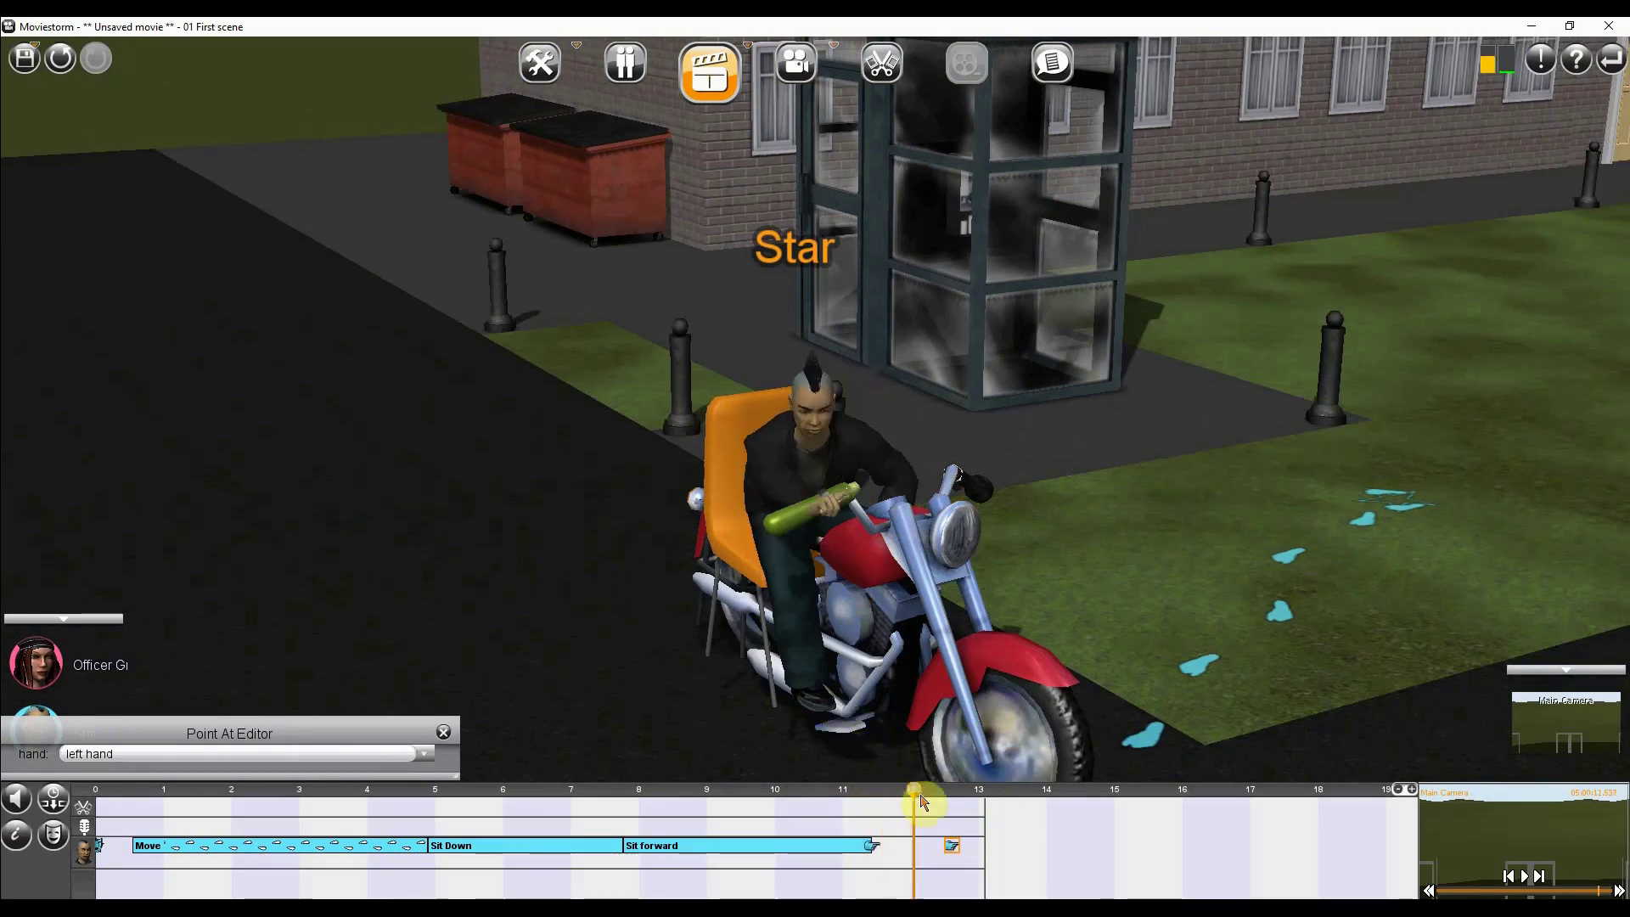
click(804, 526)
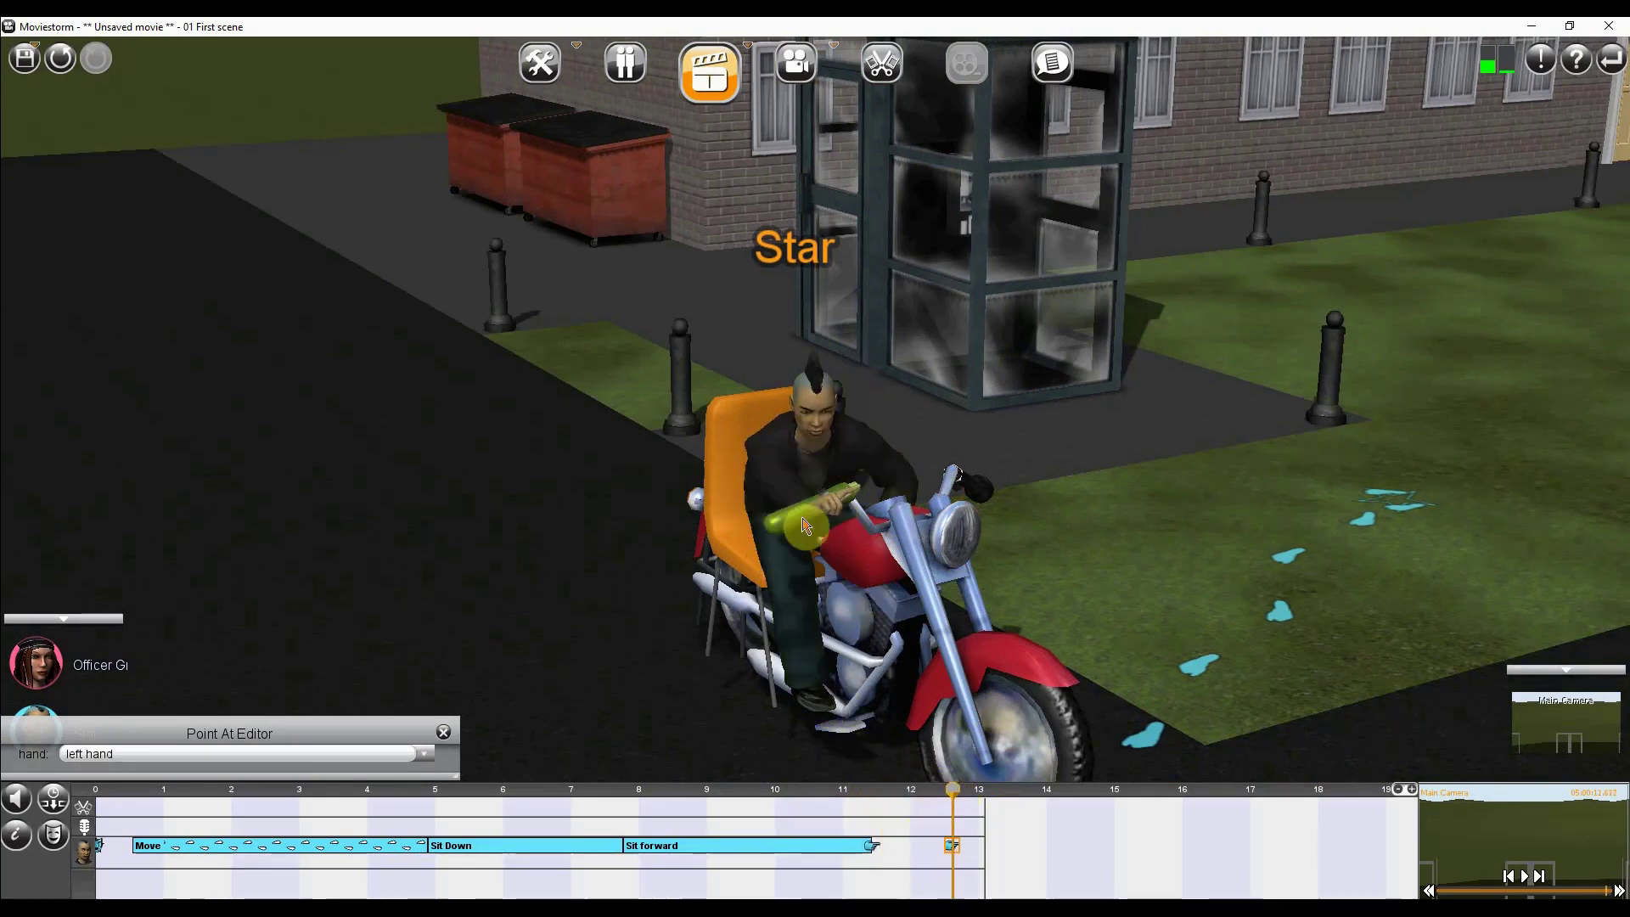
scroll(985, 594, down, 2)
right_drag(1066, 644, 485, 696)
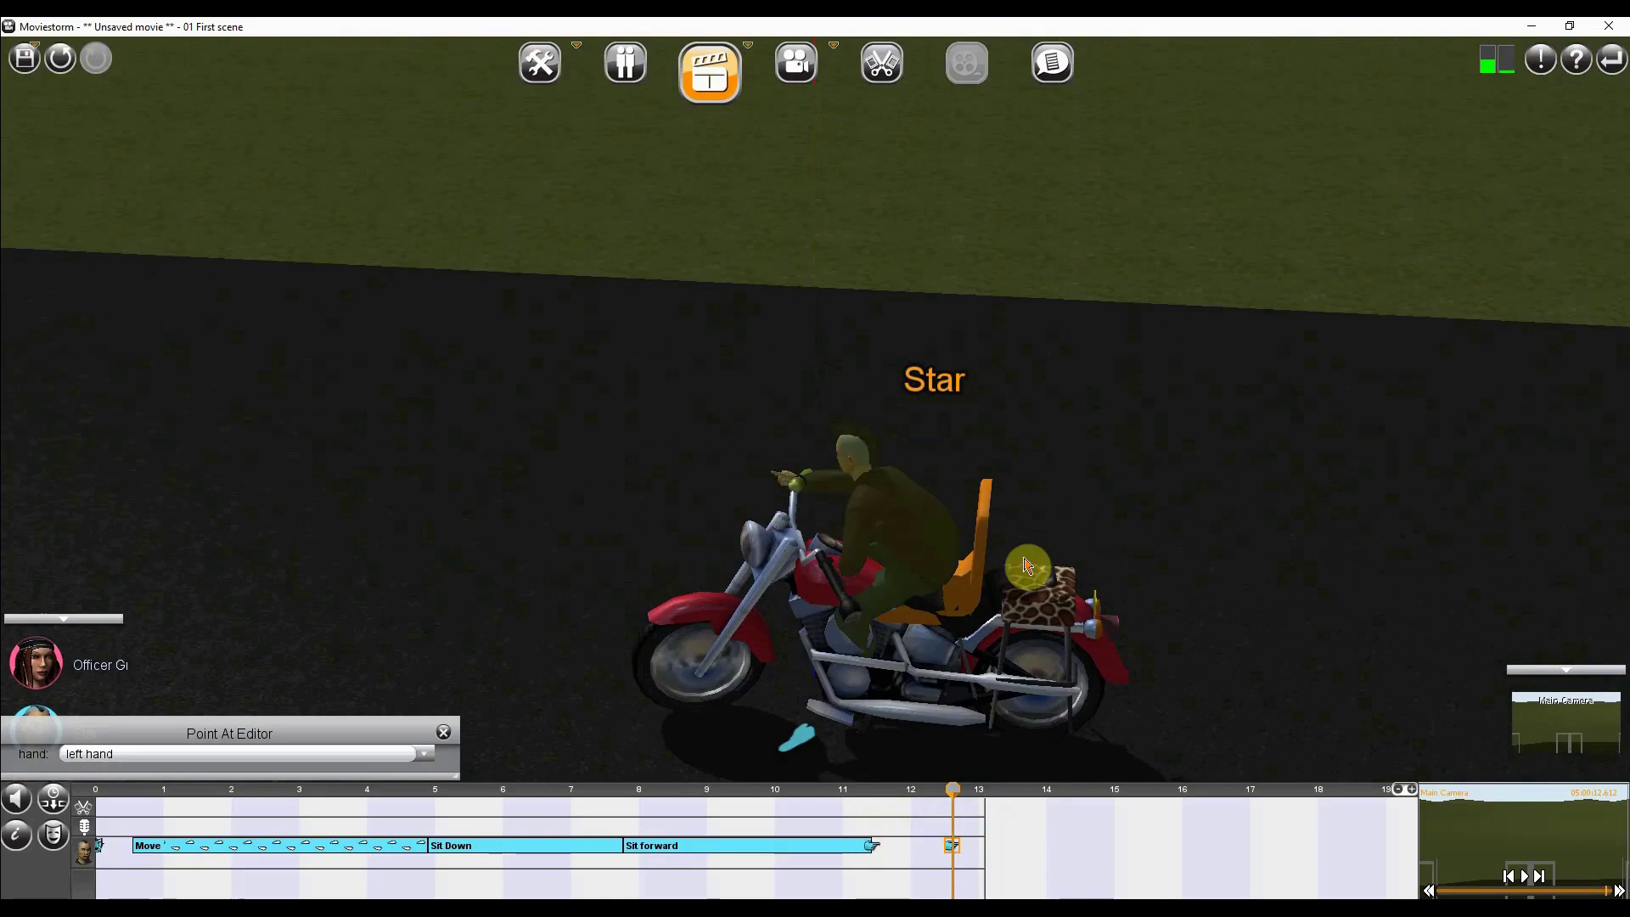
scroll(960, 540, down, 4)
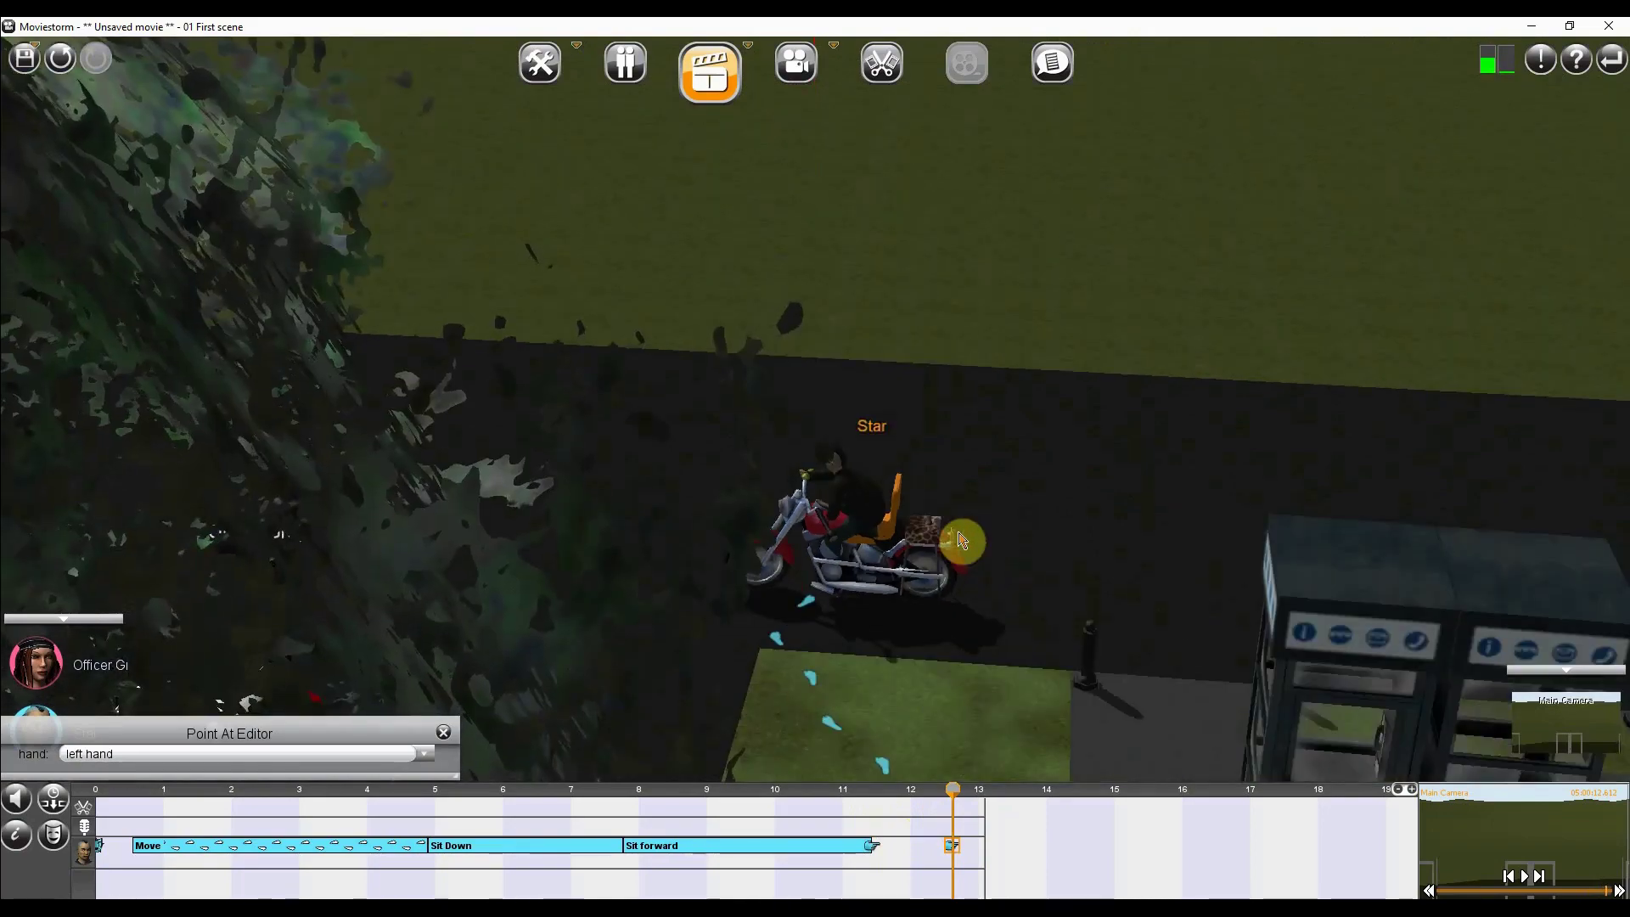
right_drag(1015, 560, 877, 551)
right_drag(863, 609, 1274, 583)
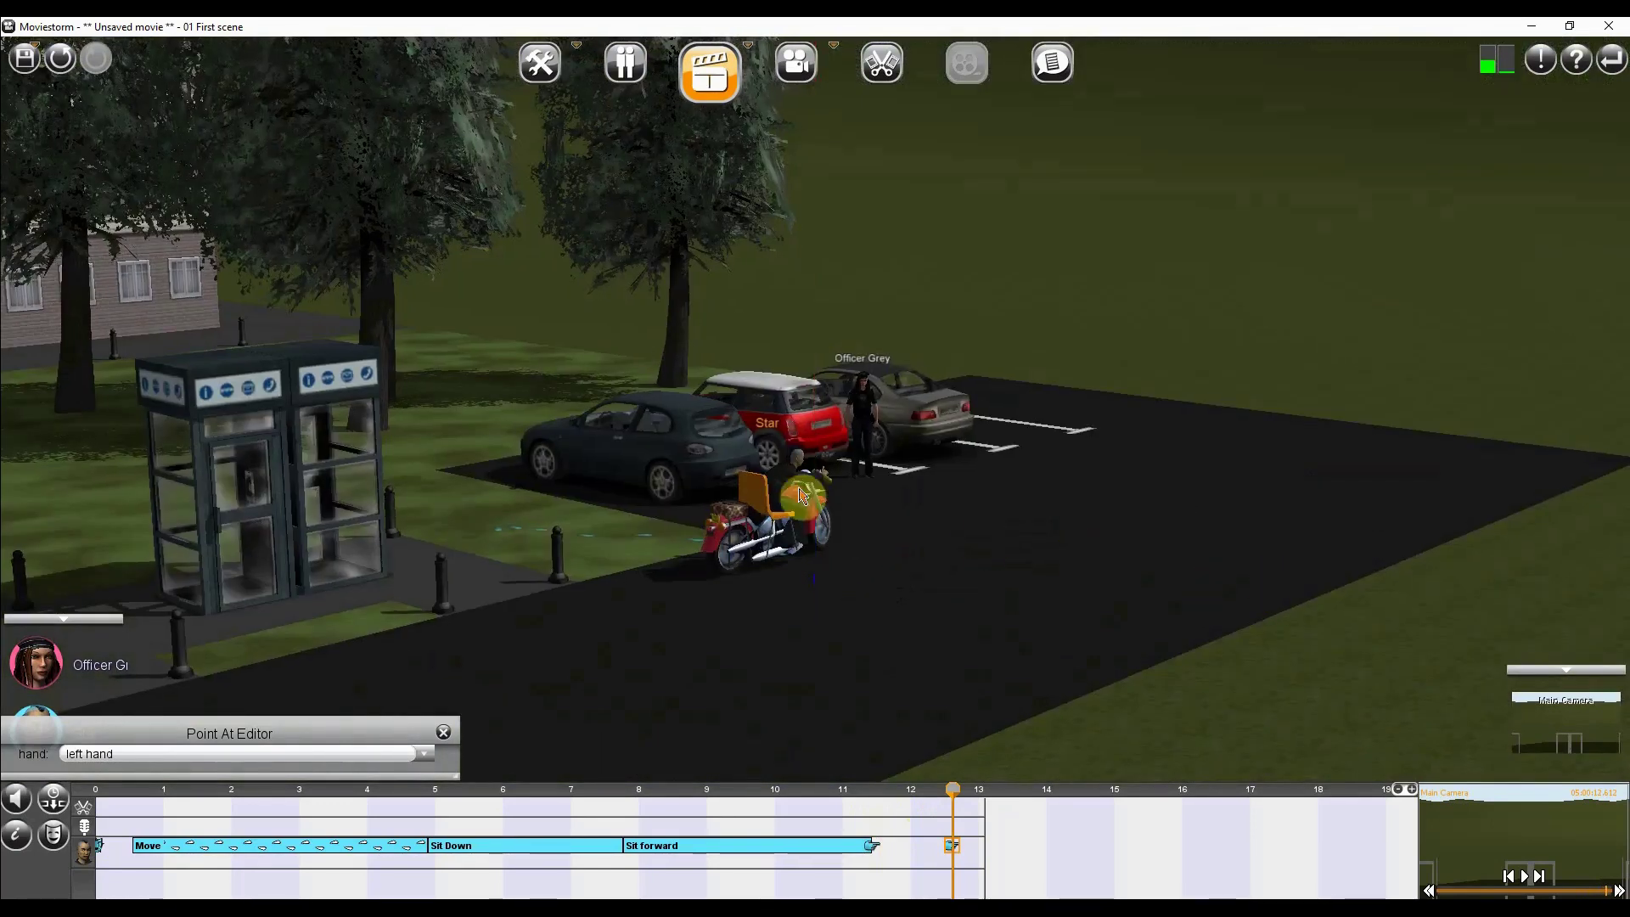
scroll(787, 492, up, 6)
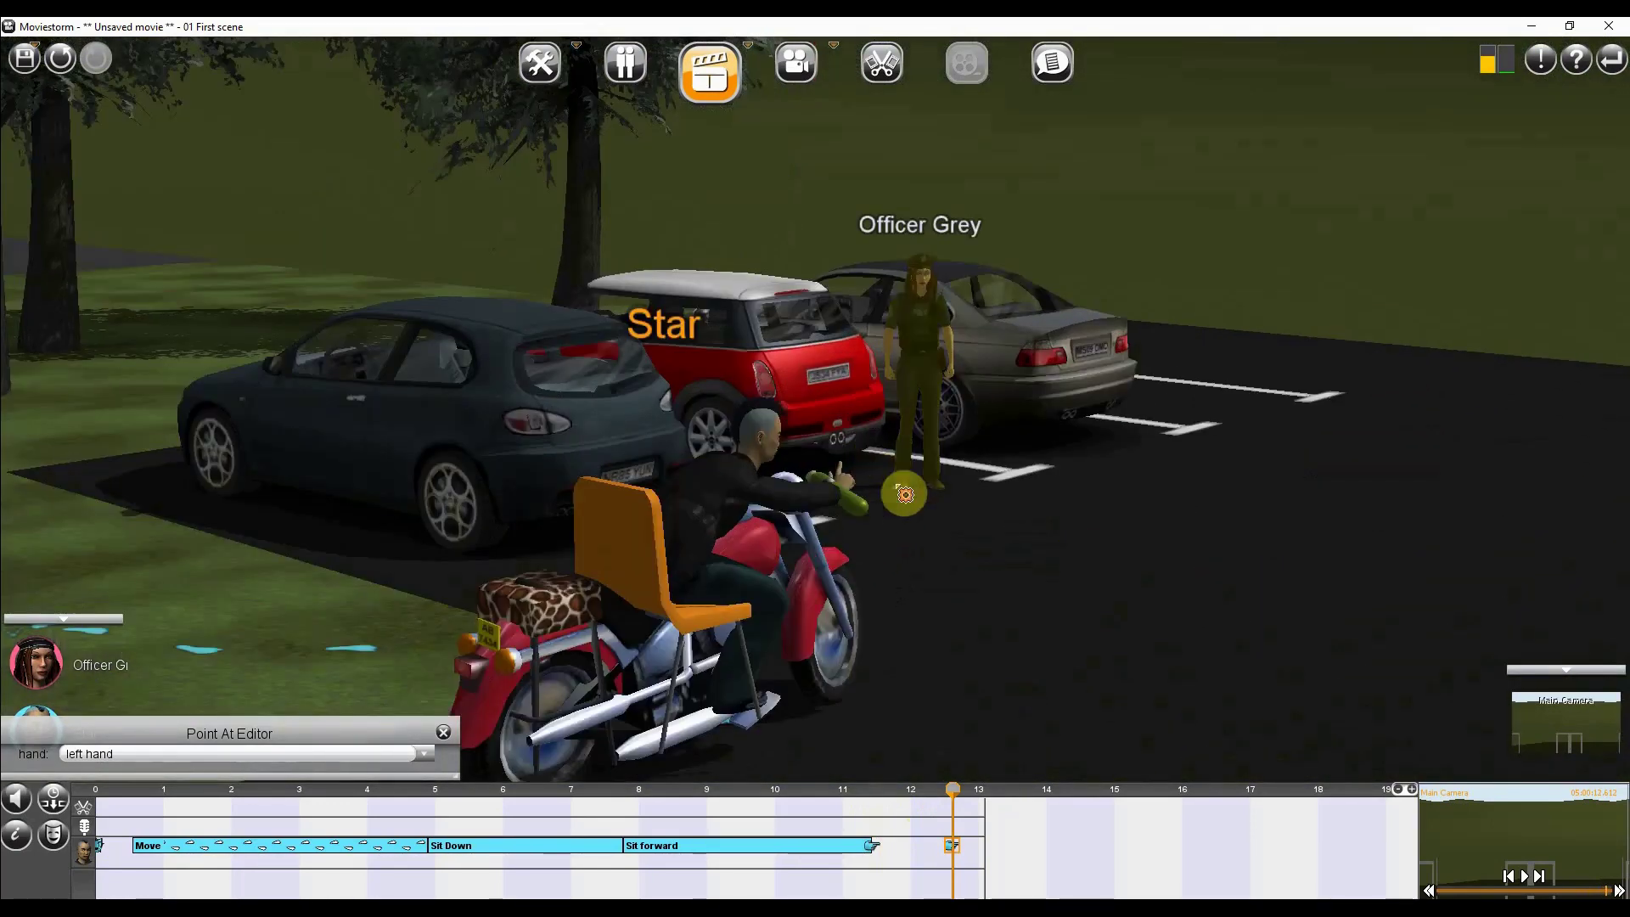
right_drag(954, 486, 1008, 477)
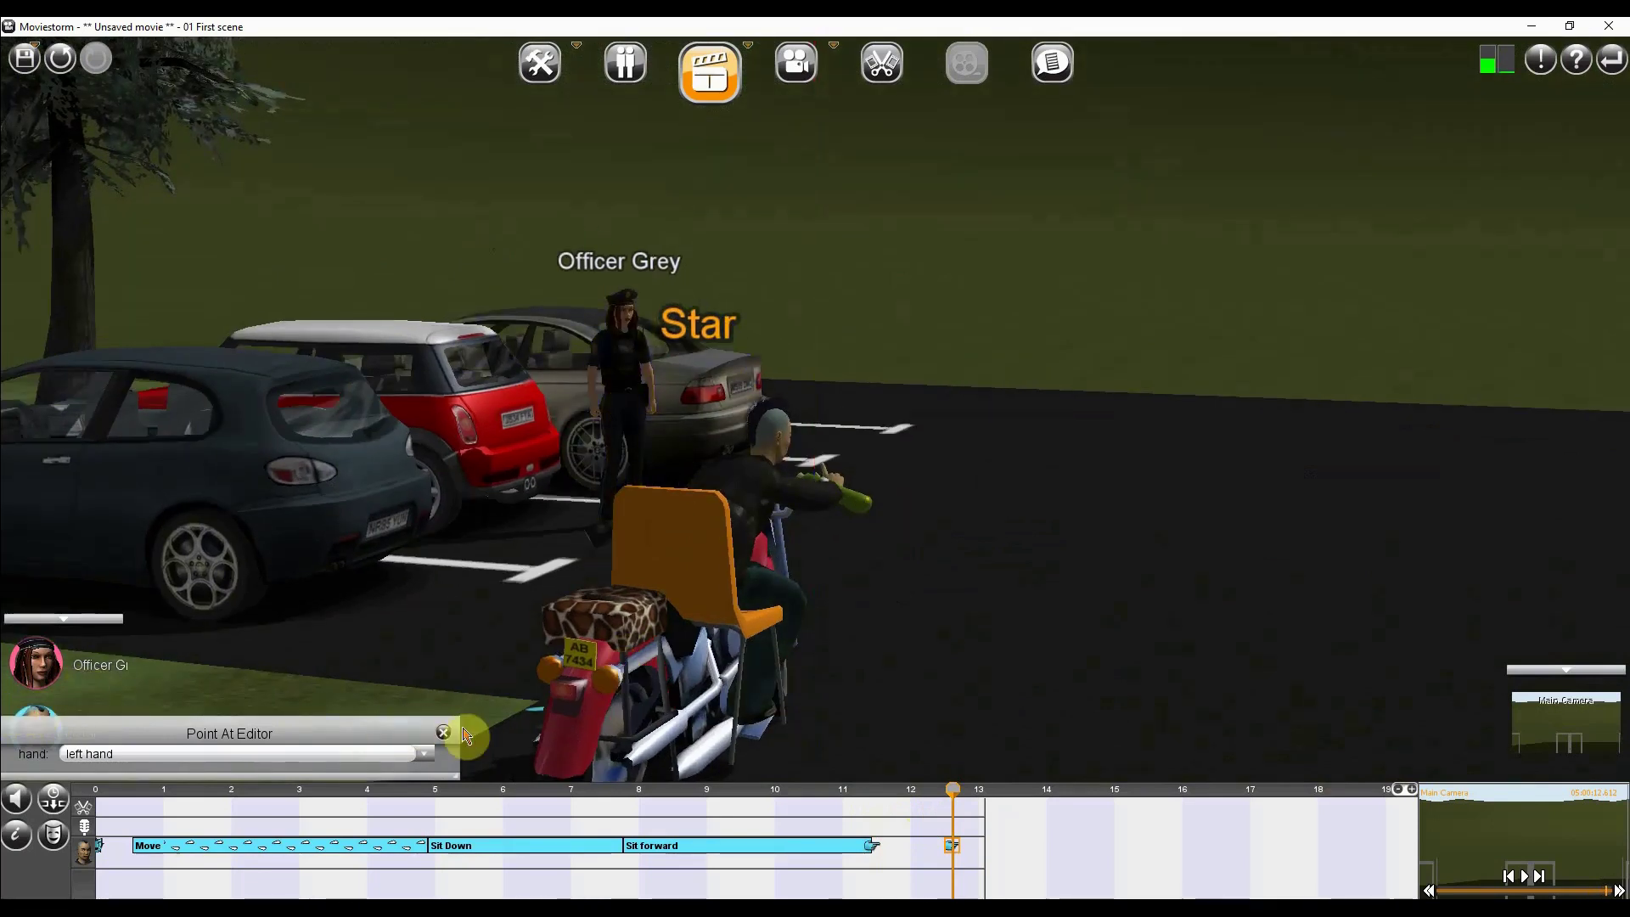
Step: Close the Point At Editor, make Officer Grey sit down on the giraffe stool behind Star, and inspect the pose
click(445, 735)
click(36, 665)
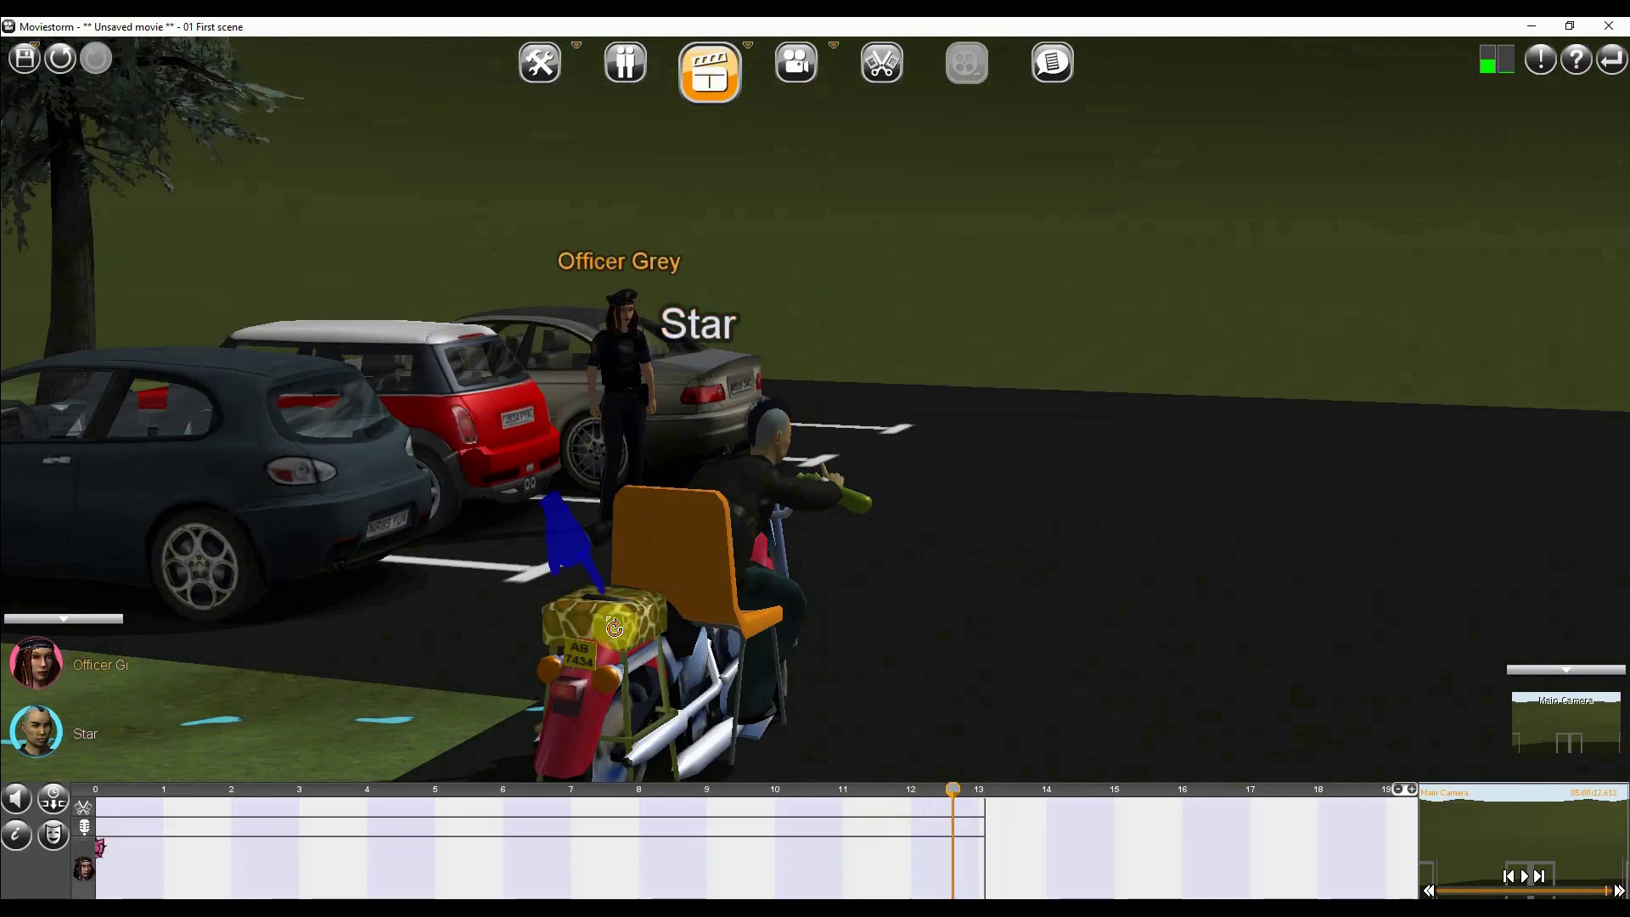
click(613, 628)
click(709, 619)
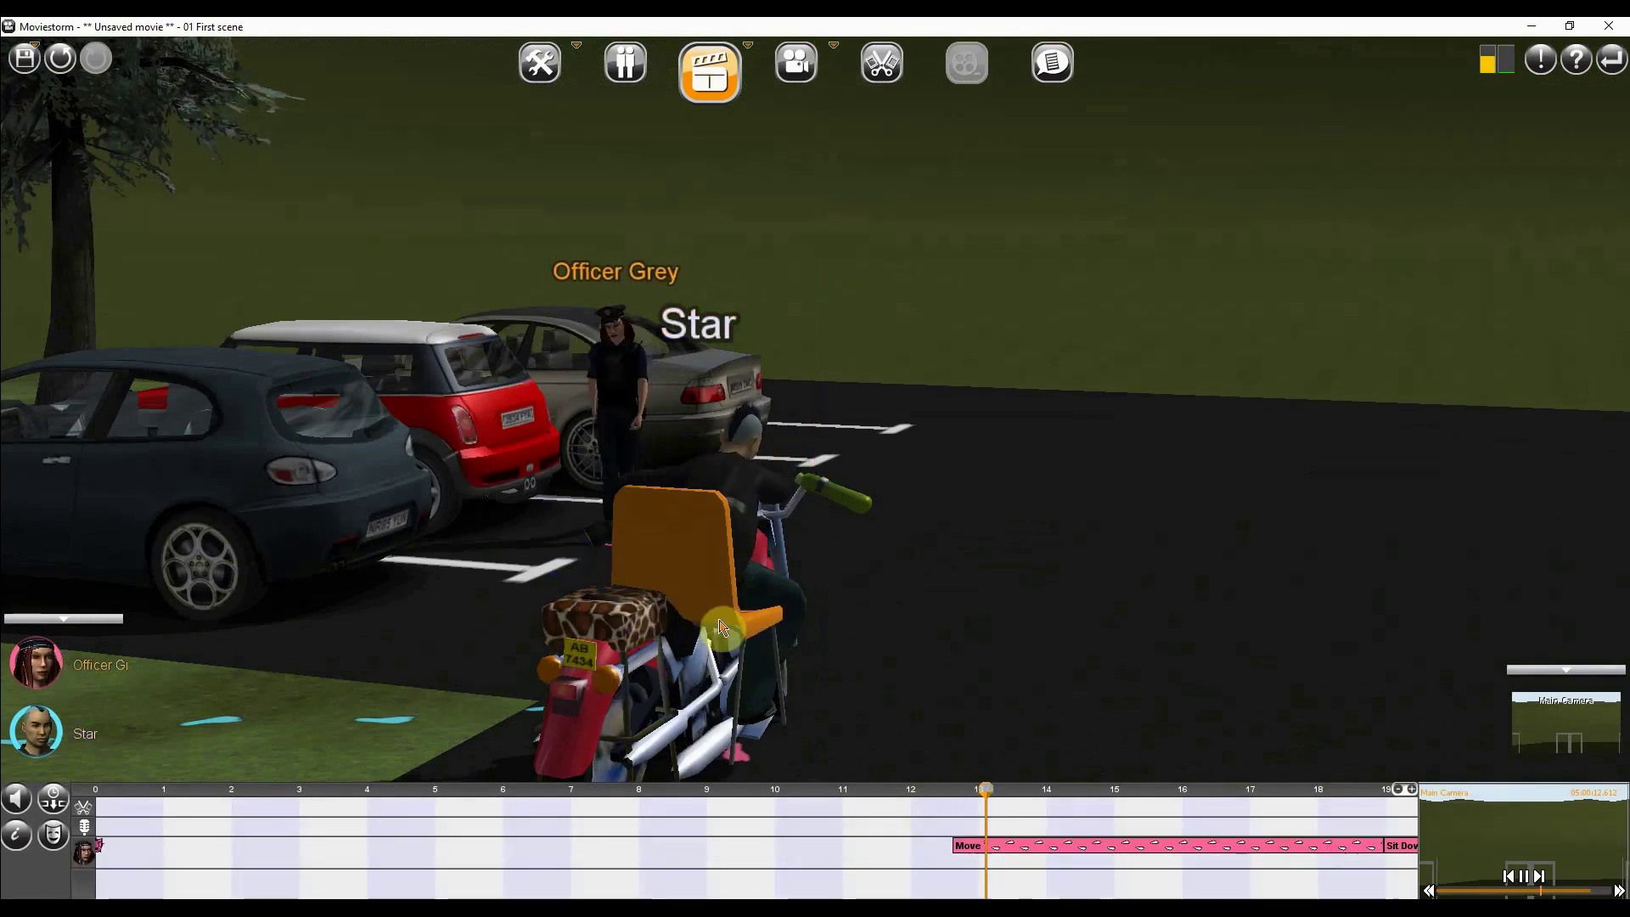
right_drag(711, 626, 621, 694)
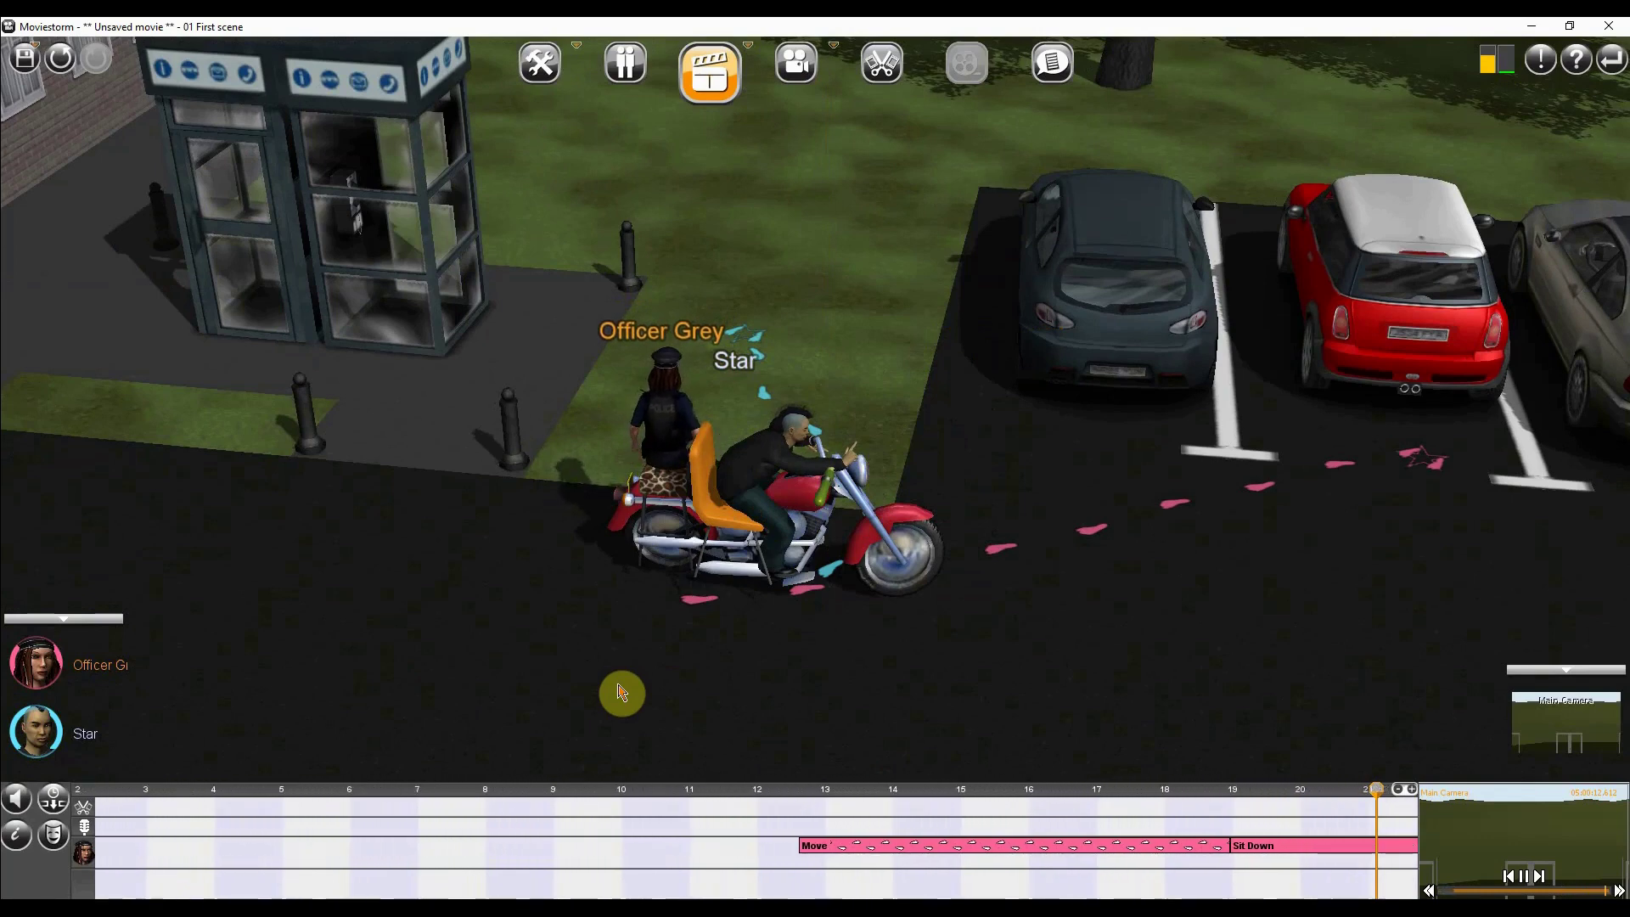
right_drag(568, 688, 979, 415)
scroll(882, 533, up, 5)
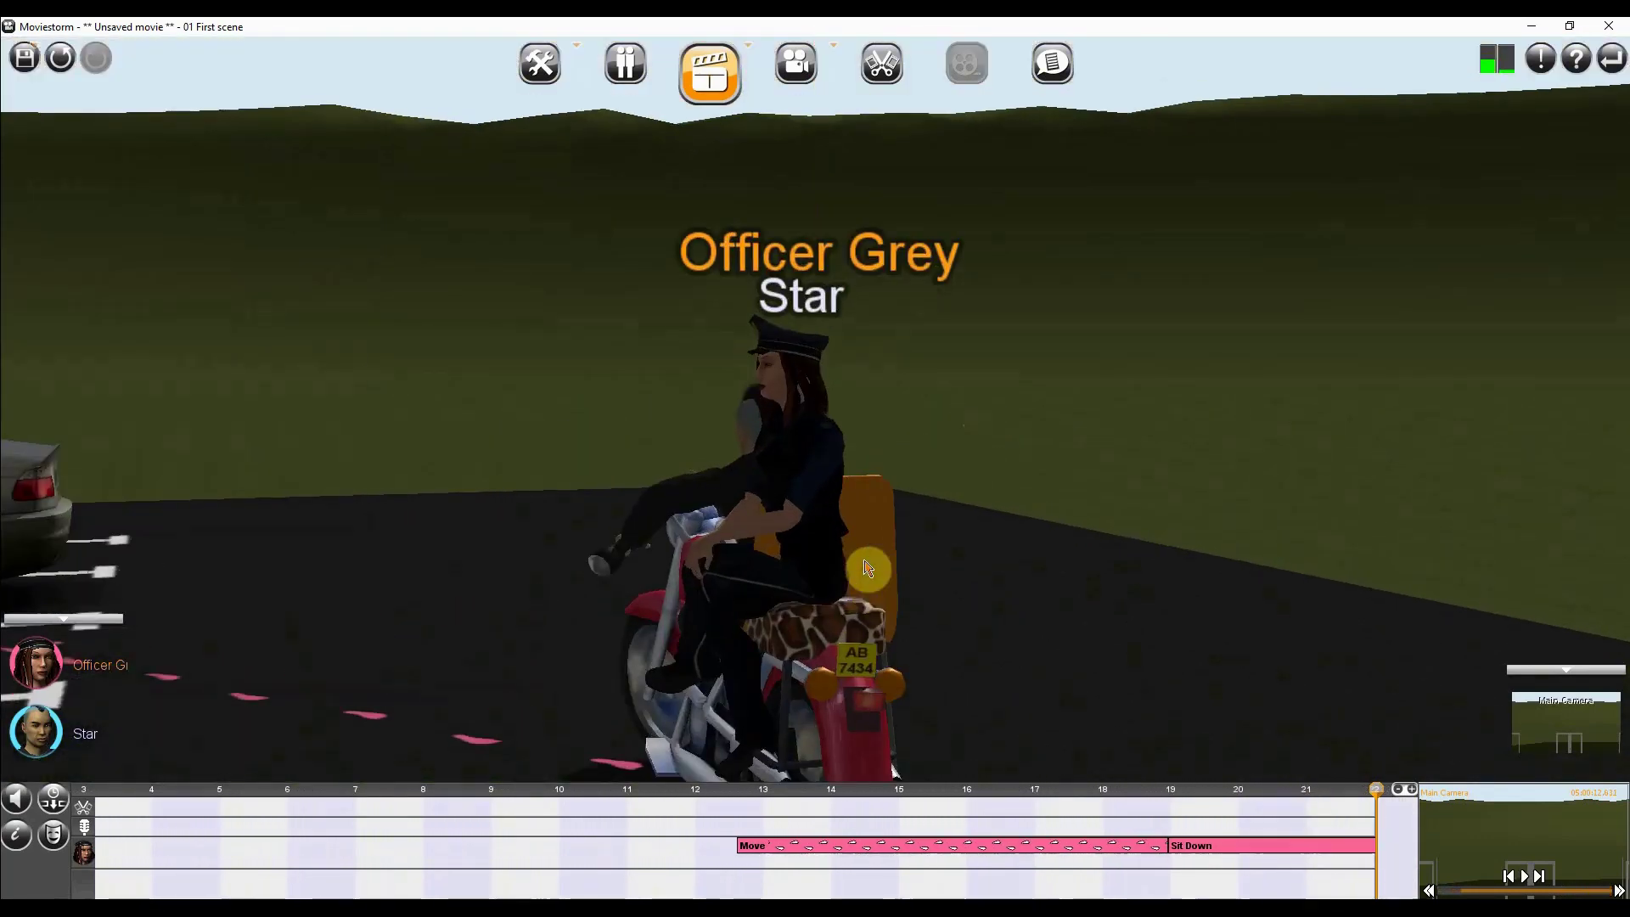
right_drag(959, 592, 931, 483)
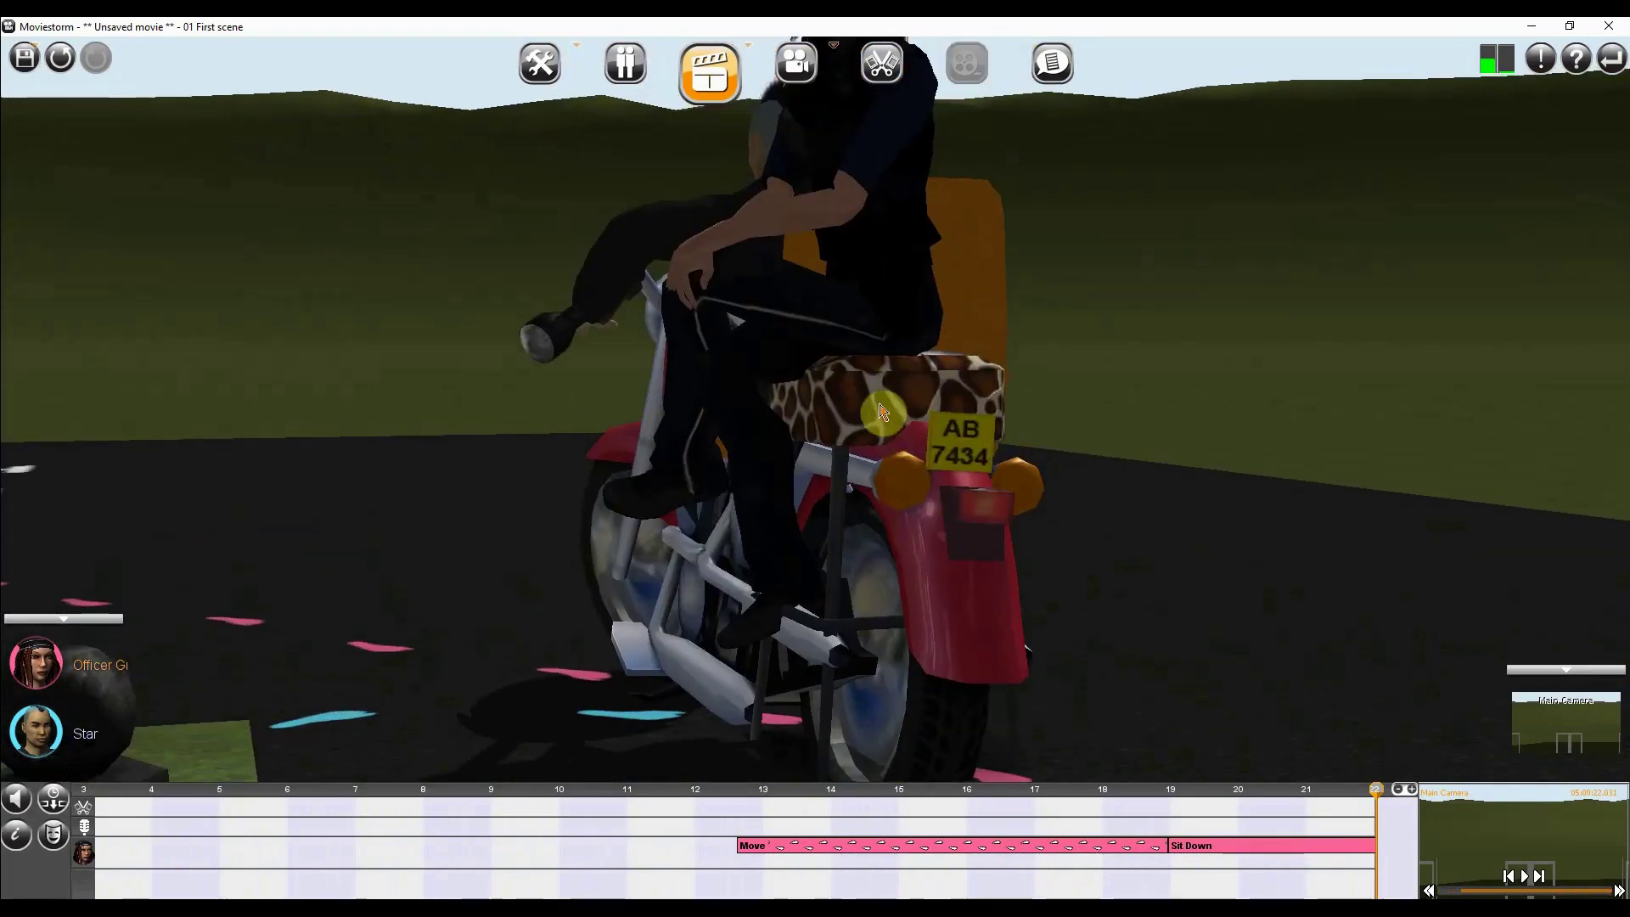
Step: Hide the giraffe stool under Officer Grey and the school chair under Star
click(855, 420)
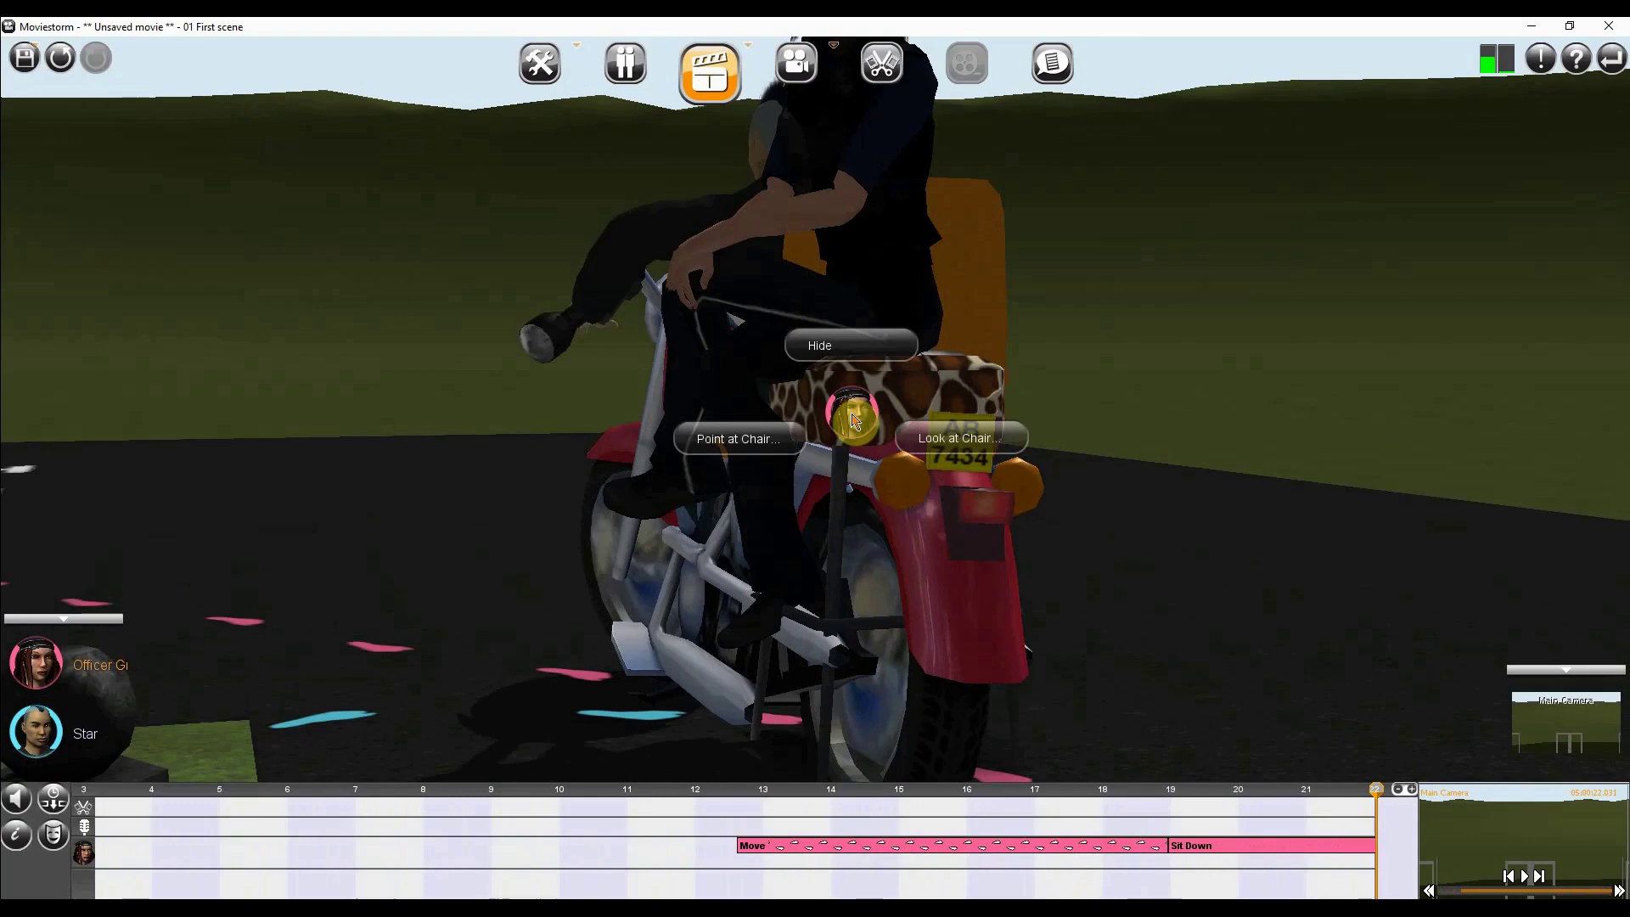
right_drag(1045, 398, 883, 491)
click(679, 339)
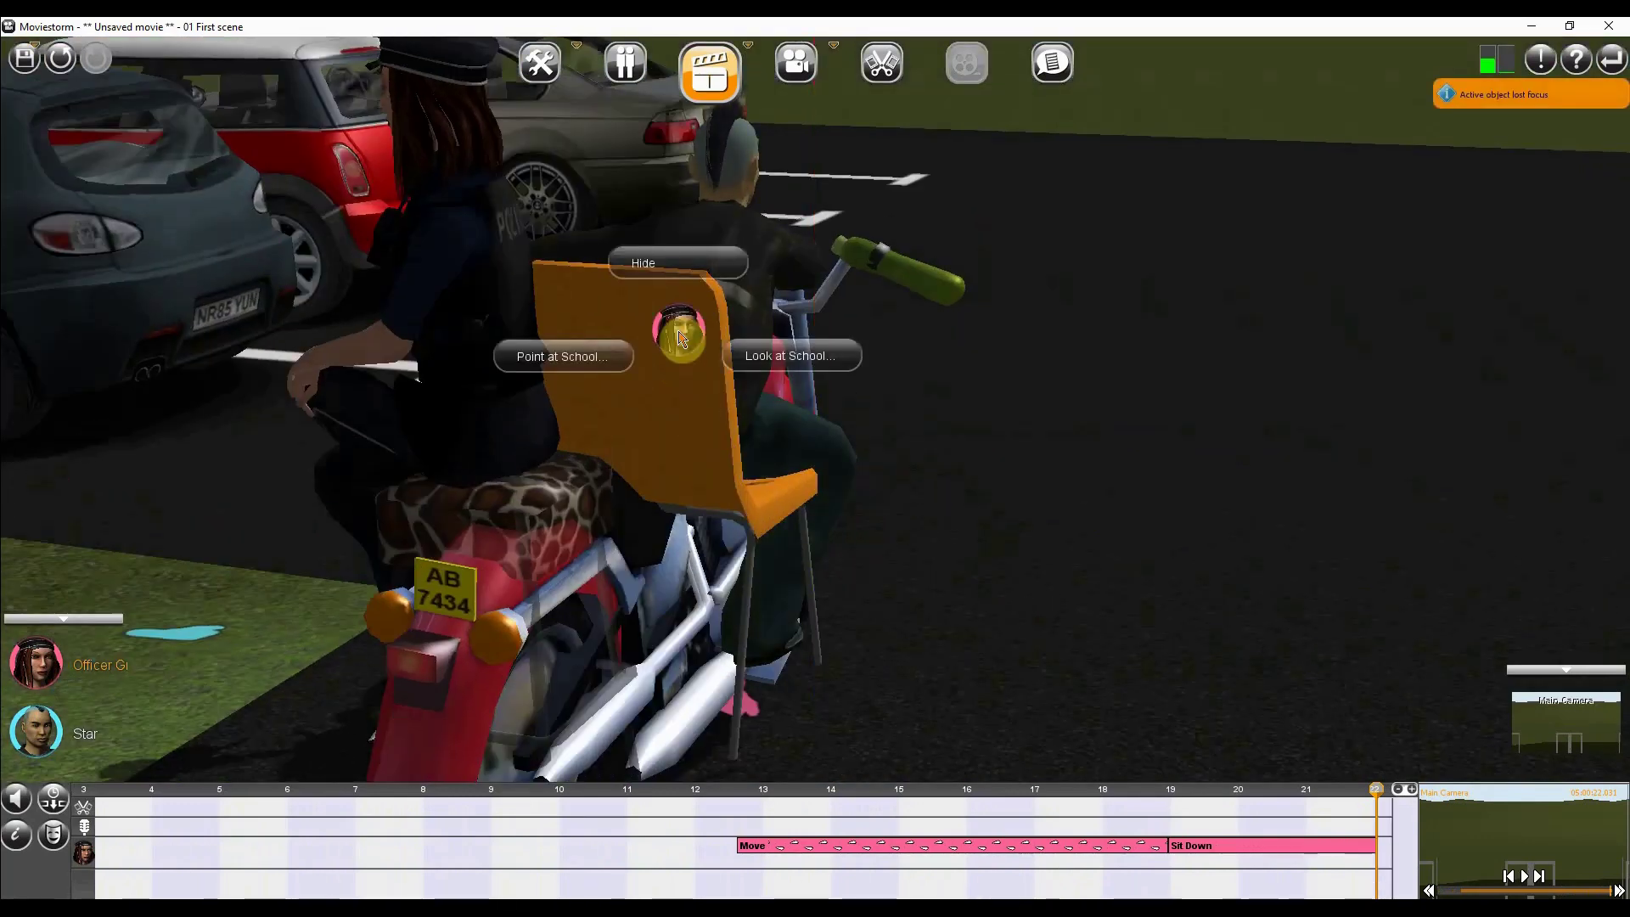
click(672, 268)
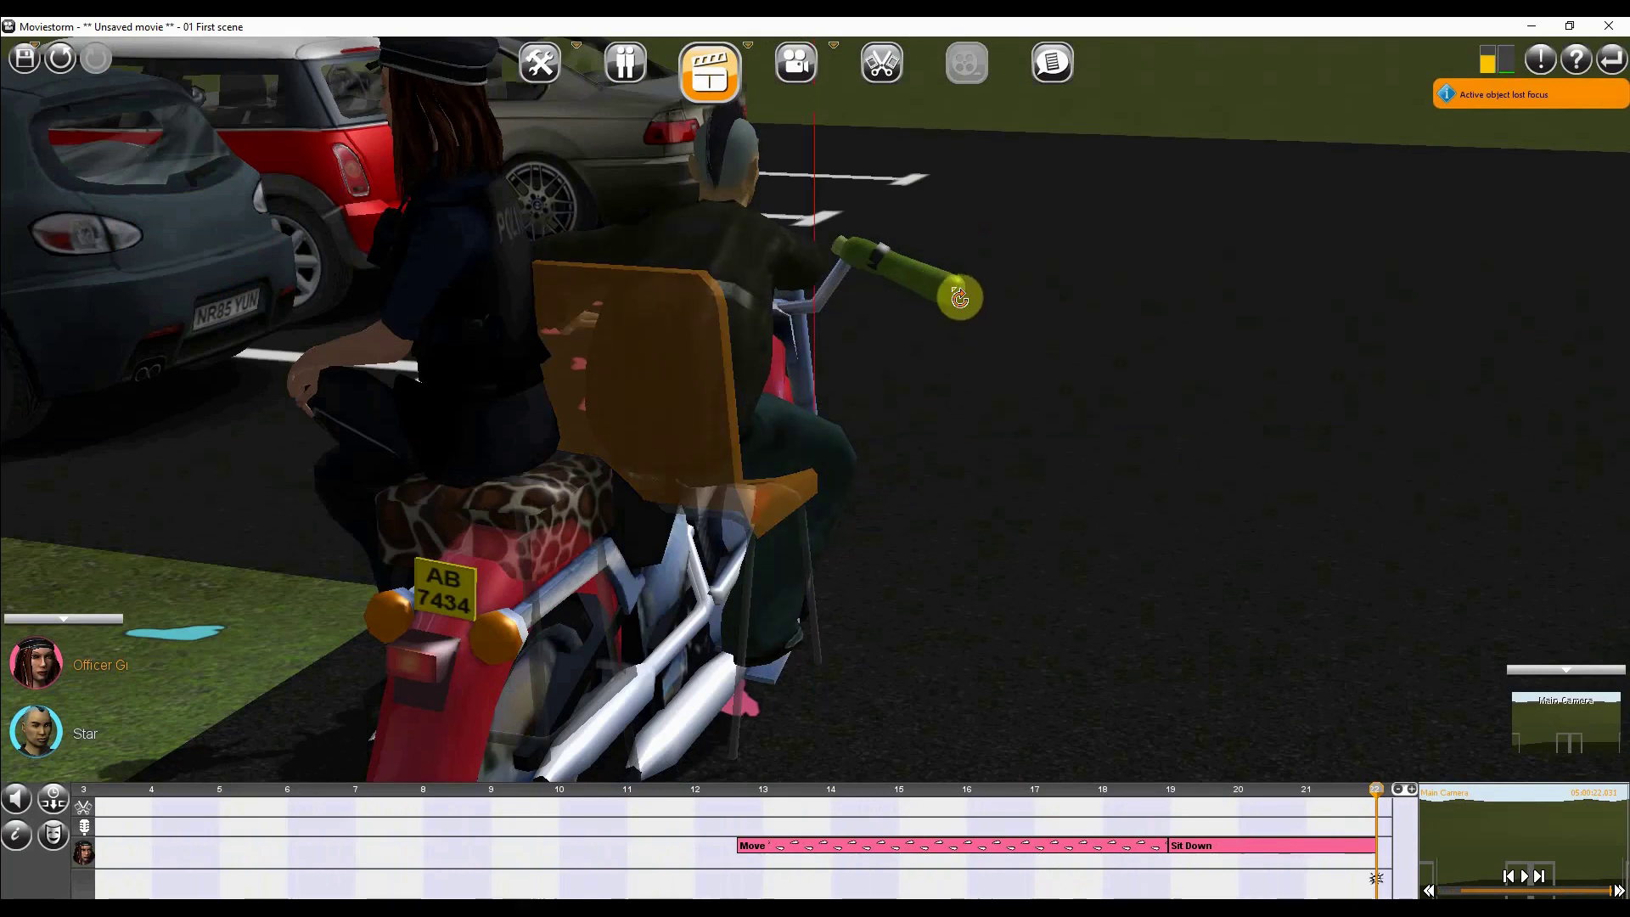
Step: Hide the zucchini and the flashlight on the motorbike's handlebars
click(955, 297)
click(979, 231)
right_drag(1084, 328, 65, 450)
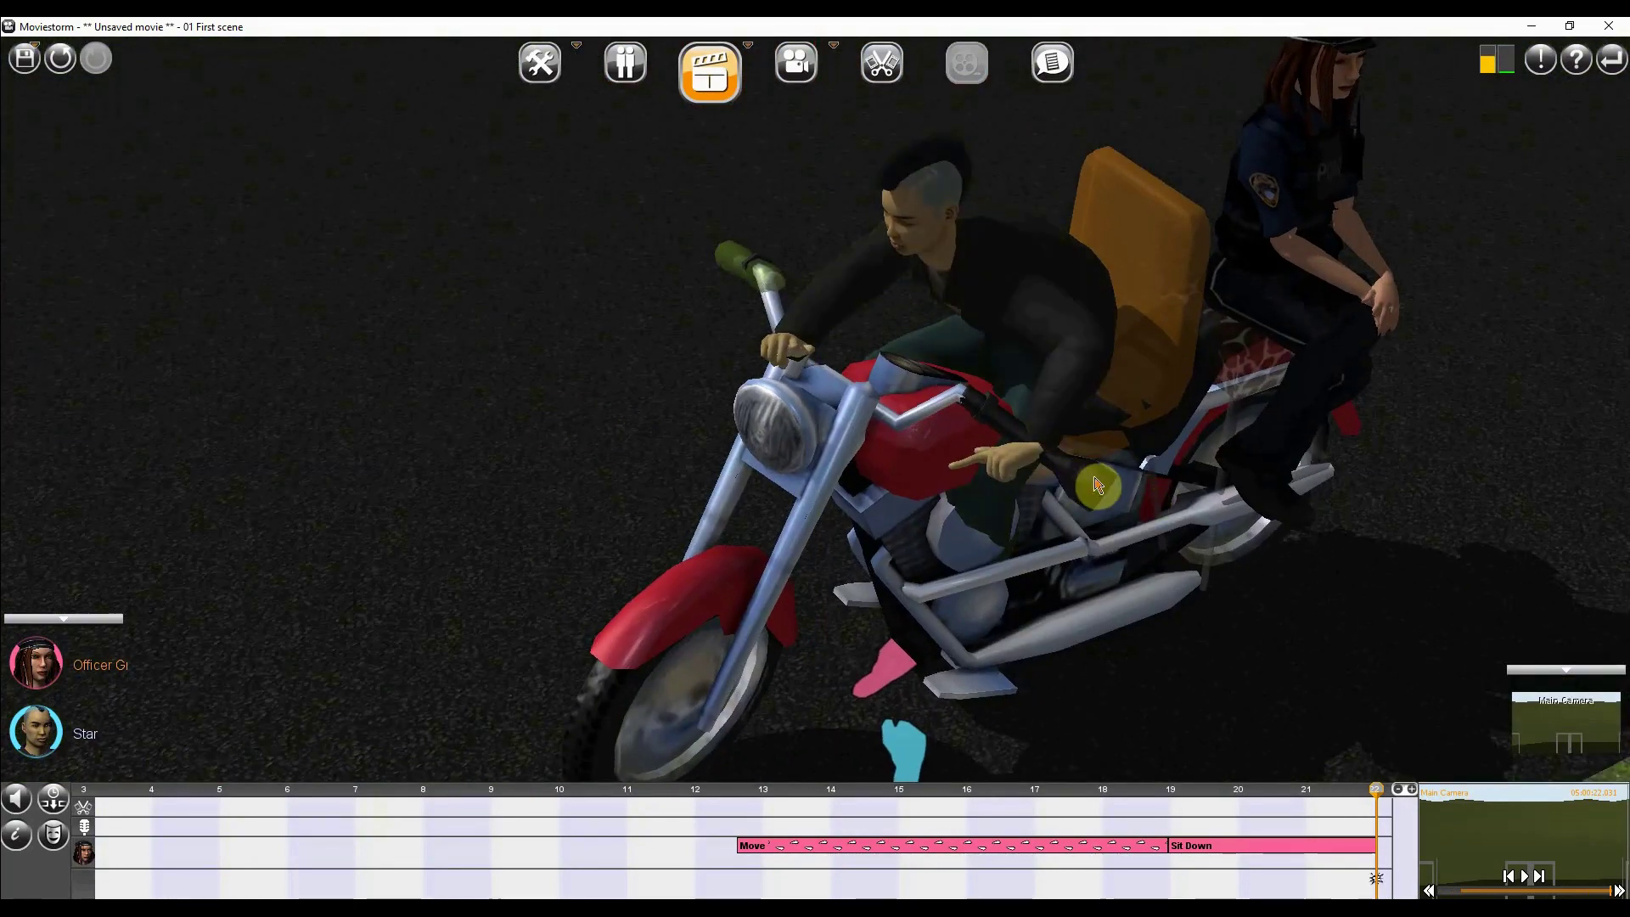
click(1095, 485)
click(1095, 411)
scroll(1062, 411, down, 5)
right_drag(1135, 491, 658, 391)
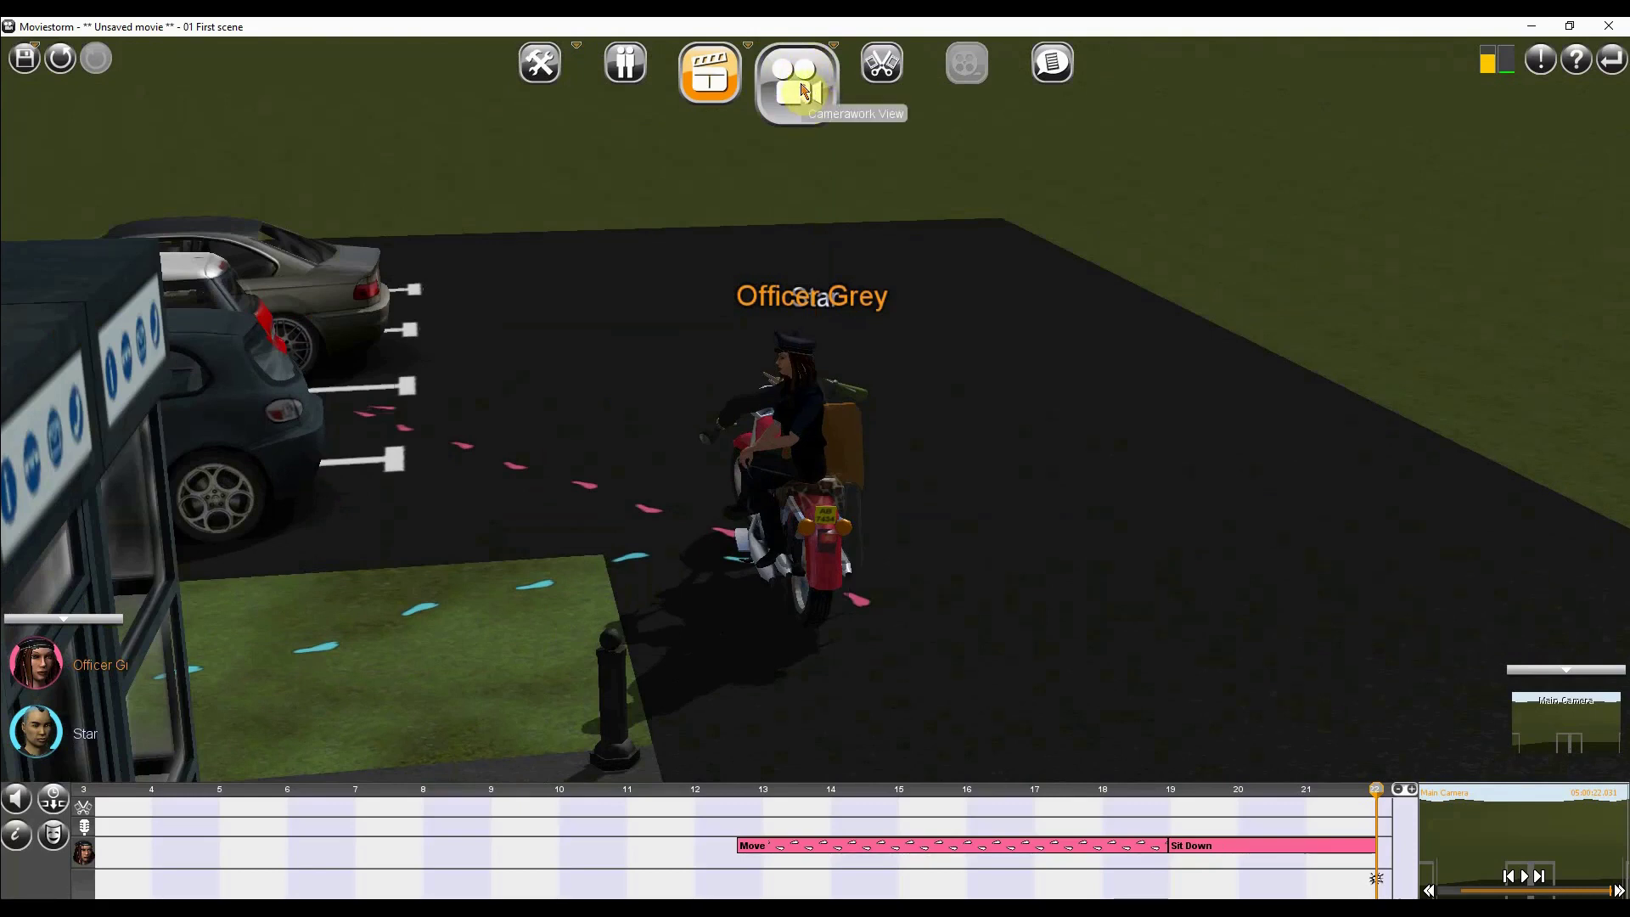
Step: Examine both riders from behind in the Camerawork View using Star's camera angle, then scrub slightly back in time
click(809, 83)
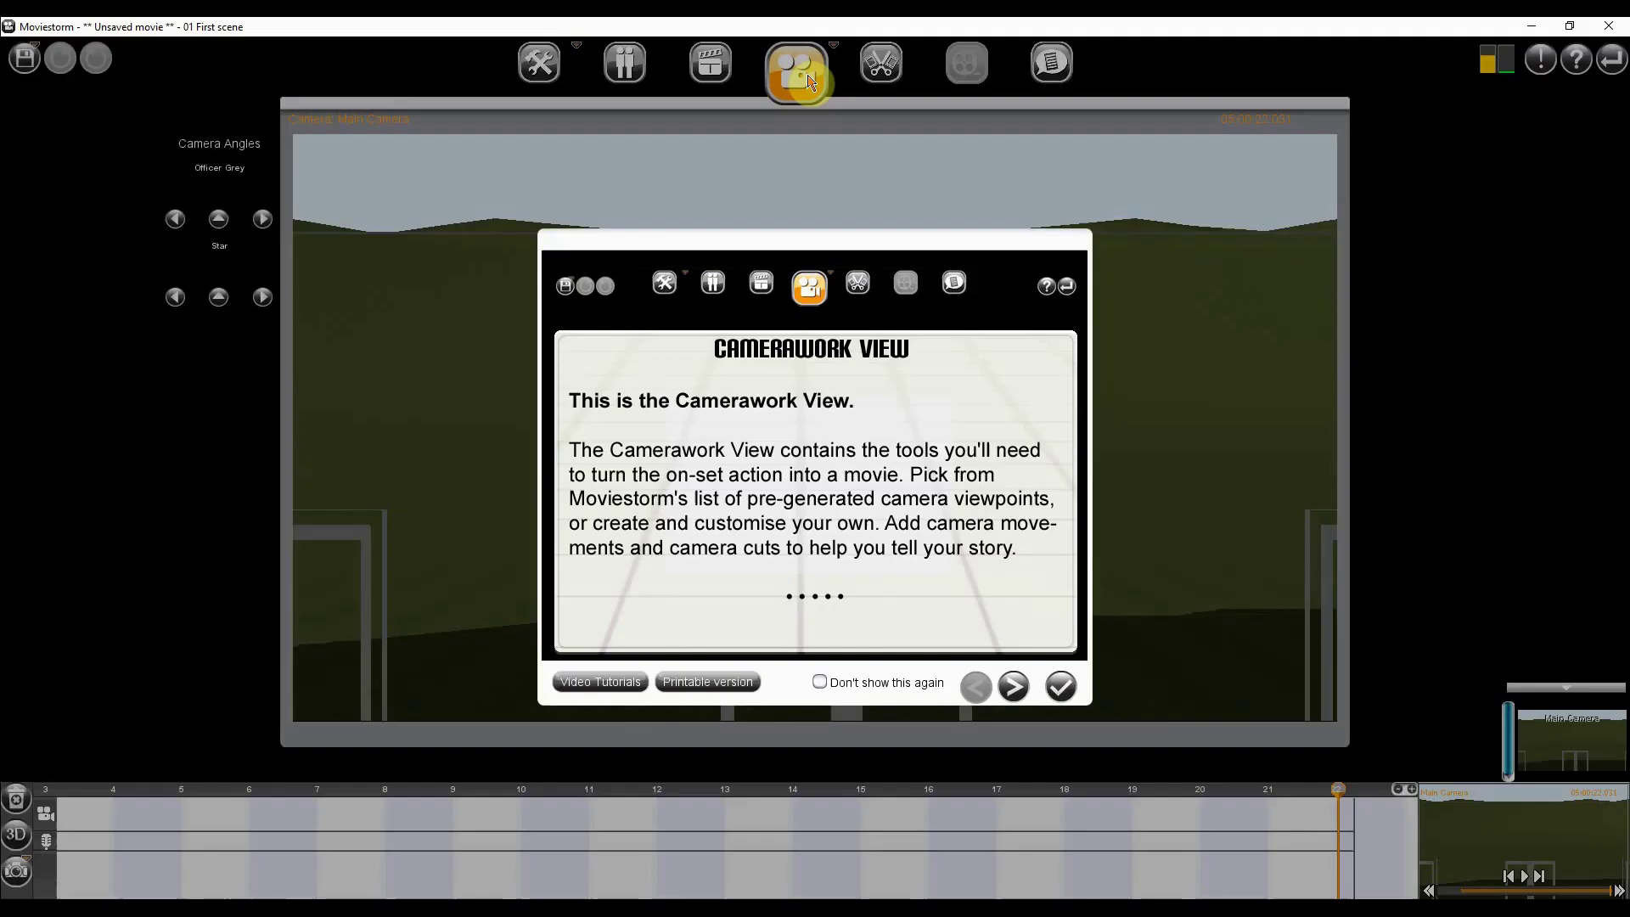
click(1059, 683)
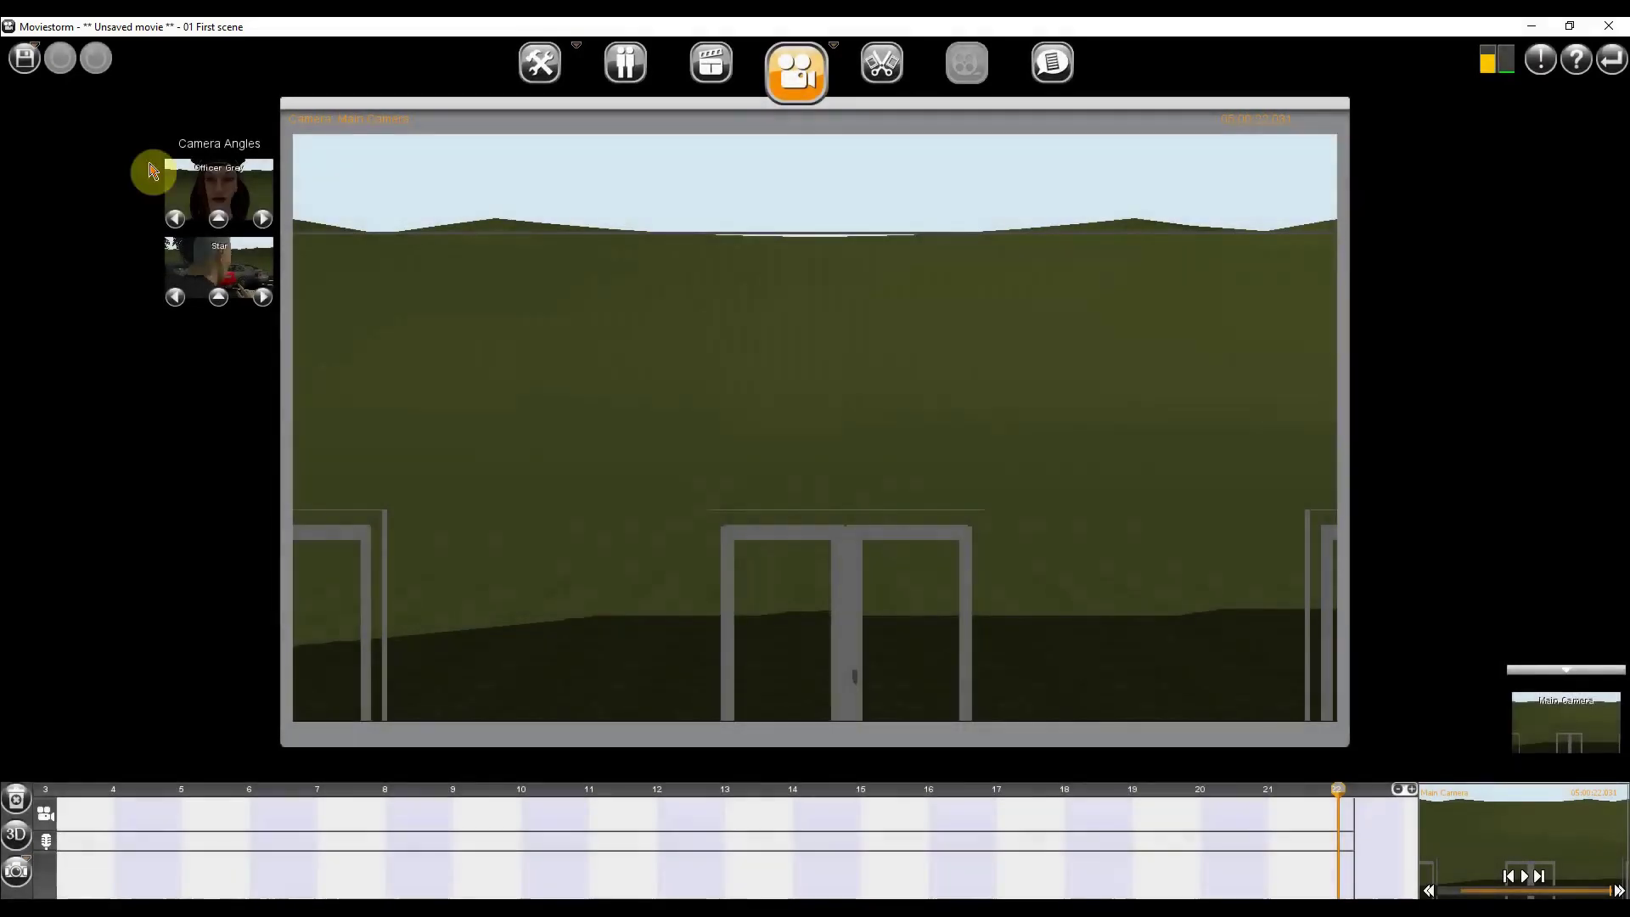
click(240, 264)
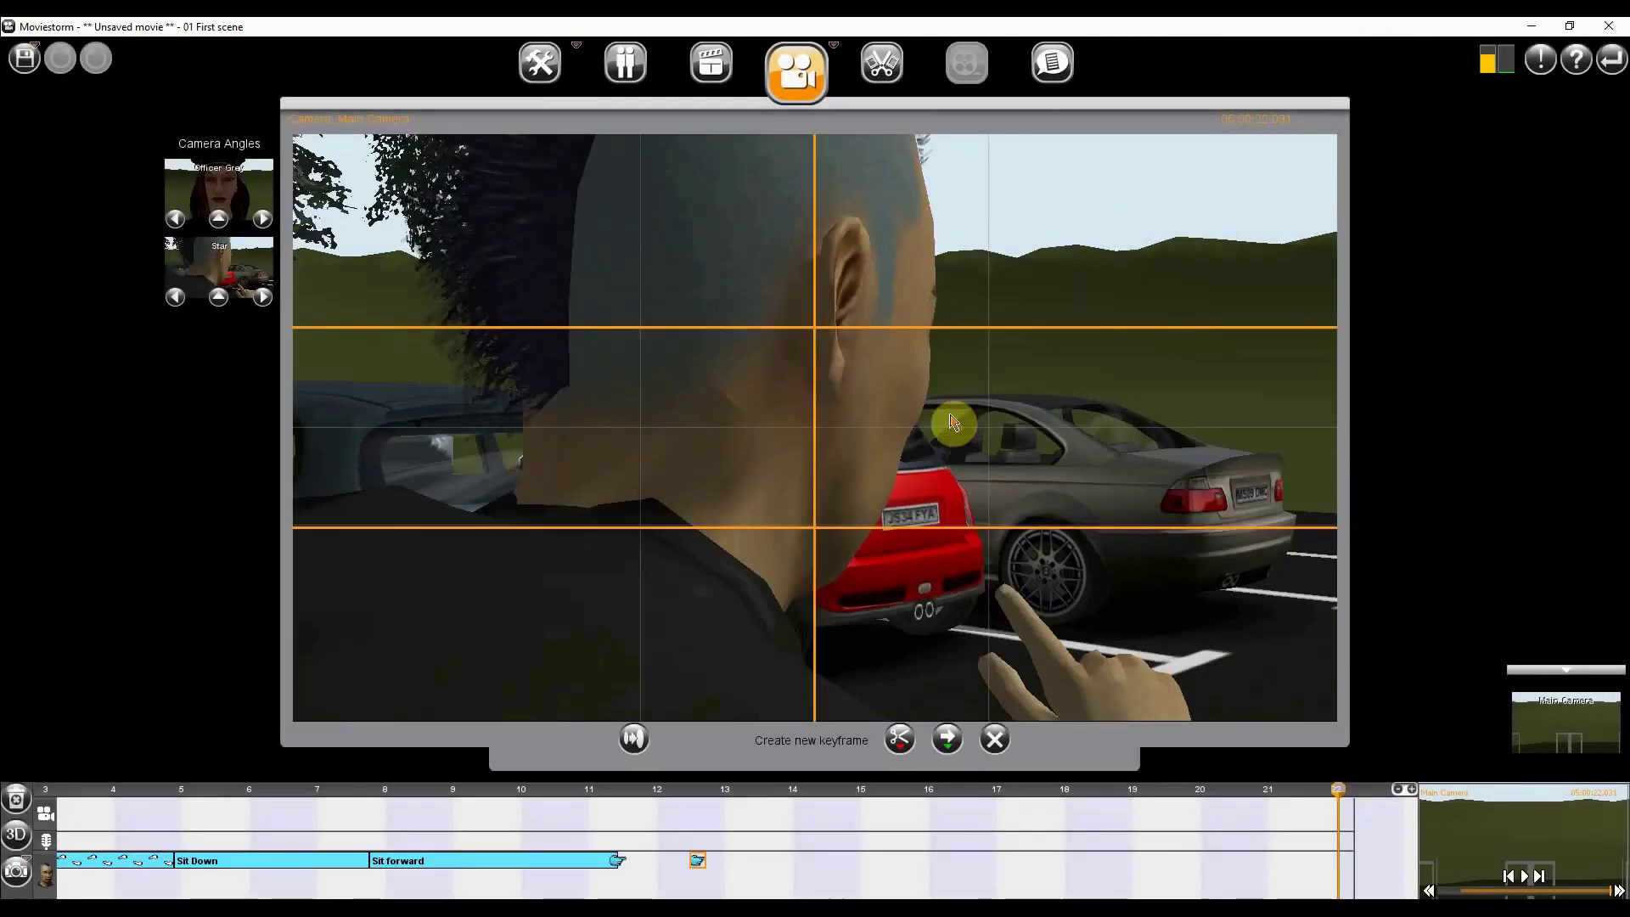
scroll(942, 426, down, 6)
drag(768, 501, 972, 470)
drag(816, 443, 771, 553)
drag(645, 539, 942, 541)
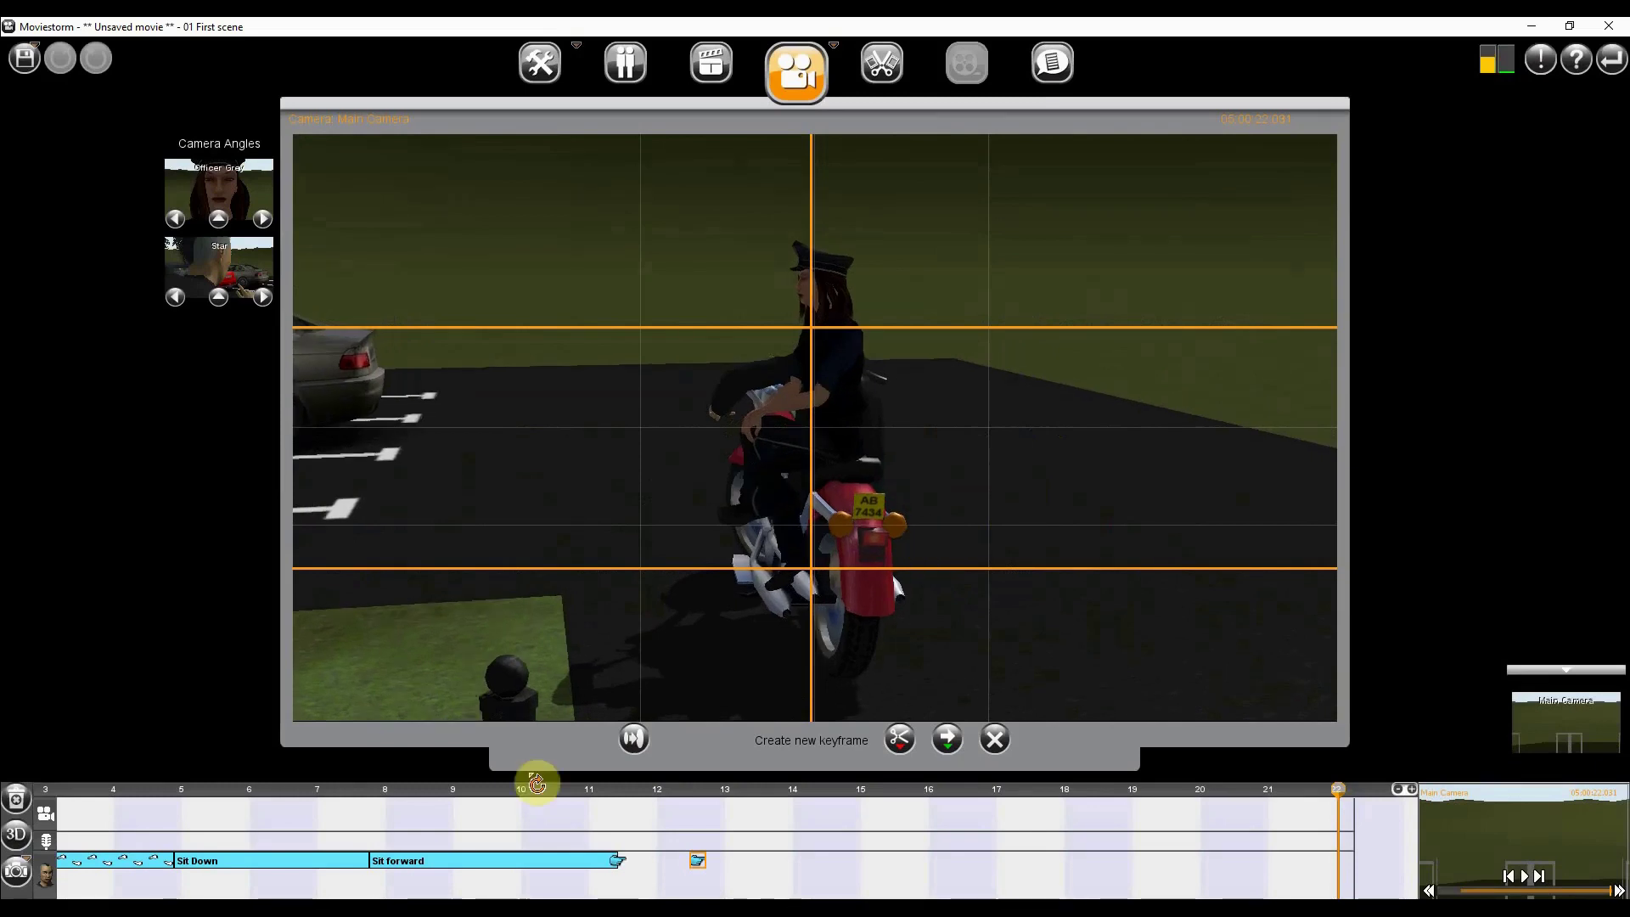
mouse_move(1340, 793)
mouse_down()
mouse_move(851, 797)
mouse_move(1333, 797)
mouse_up()
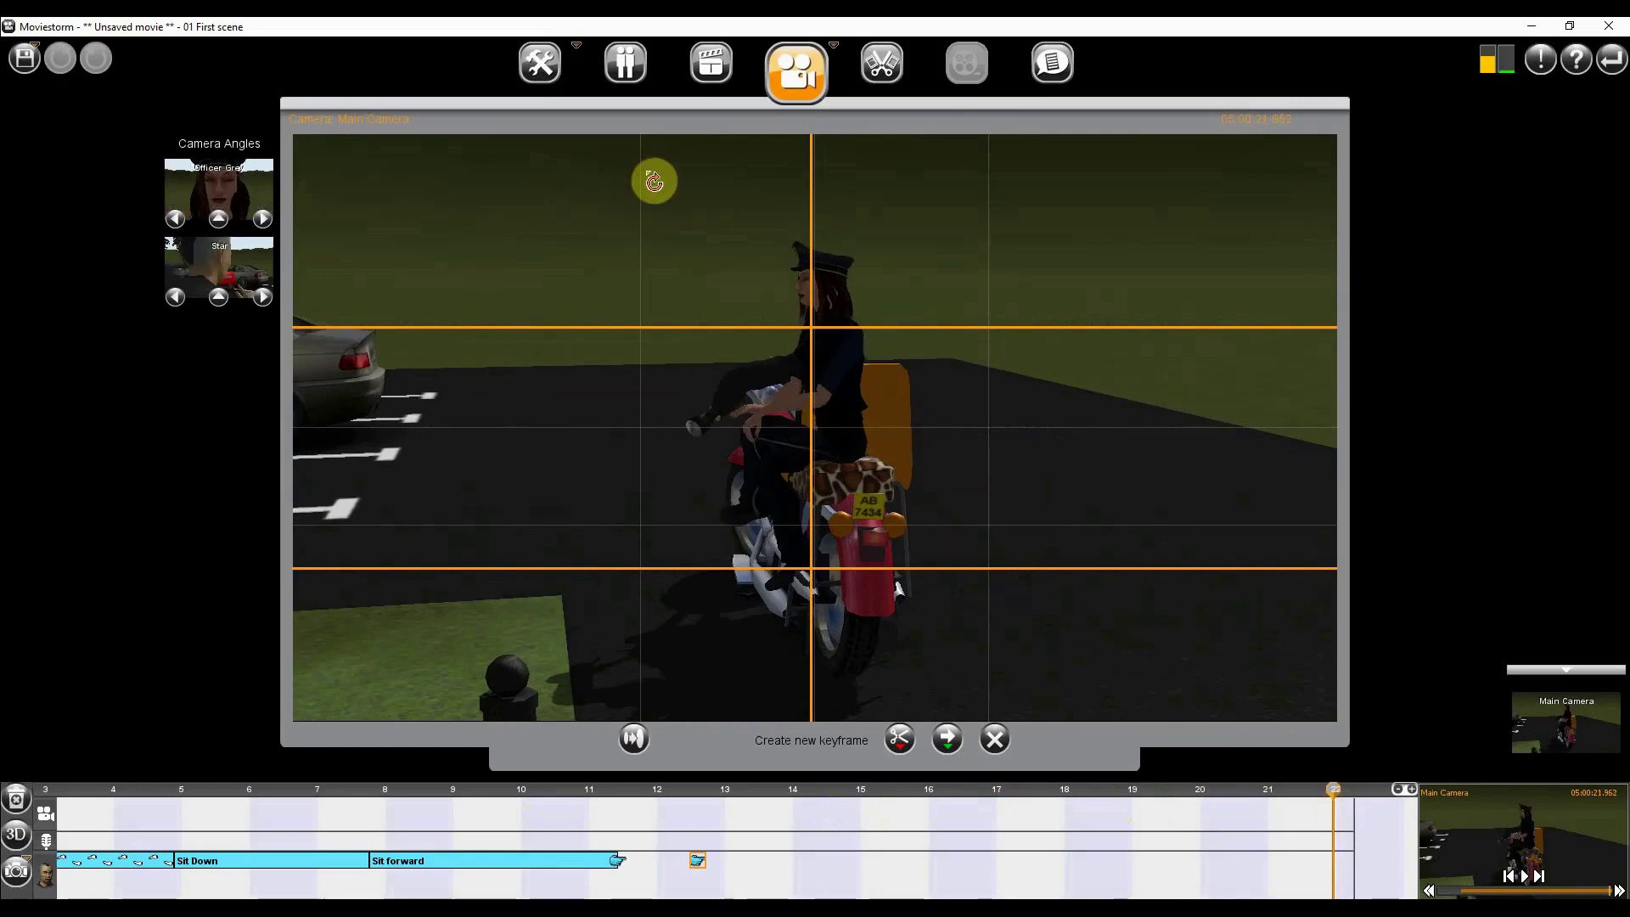
Step: Return to the Director's View, rewind to the scene start, and hide the school chair and giraffe stool there
click(726, 77)
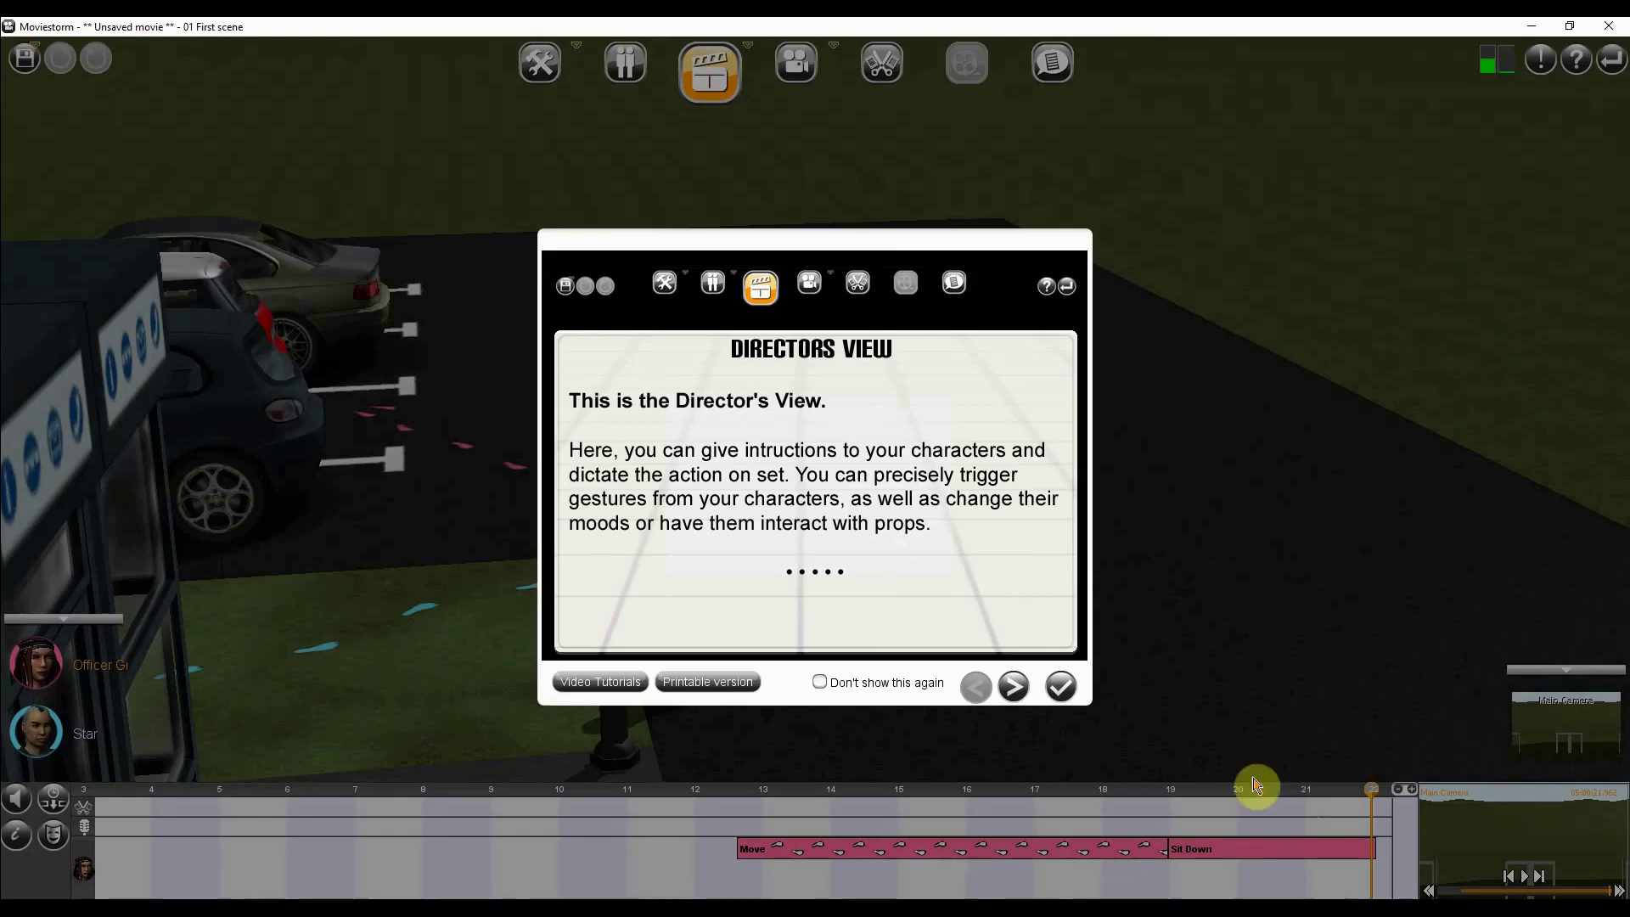
click(1060, 686)
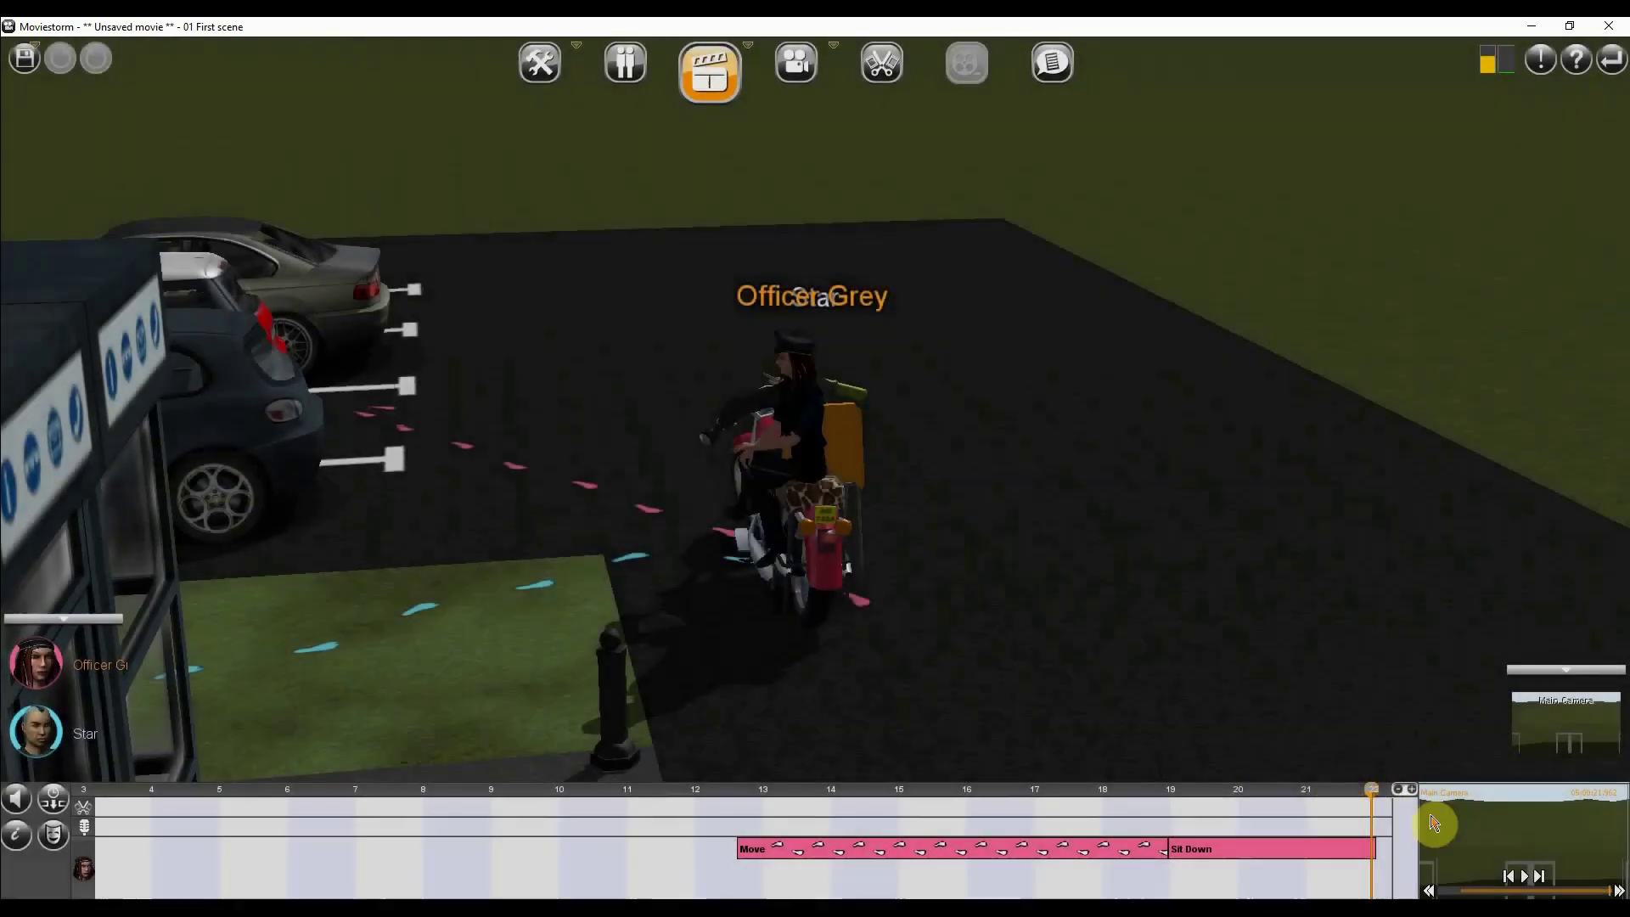
drag(1394, 798, 1227, 815)
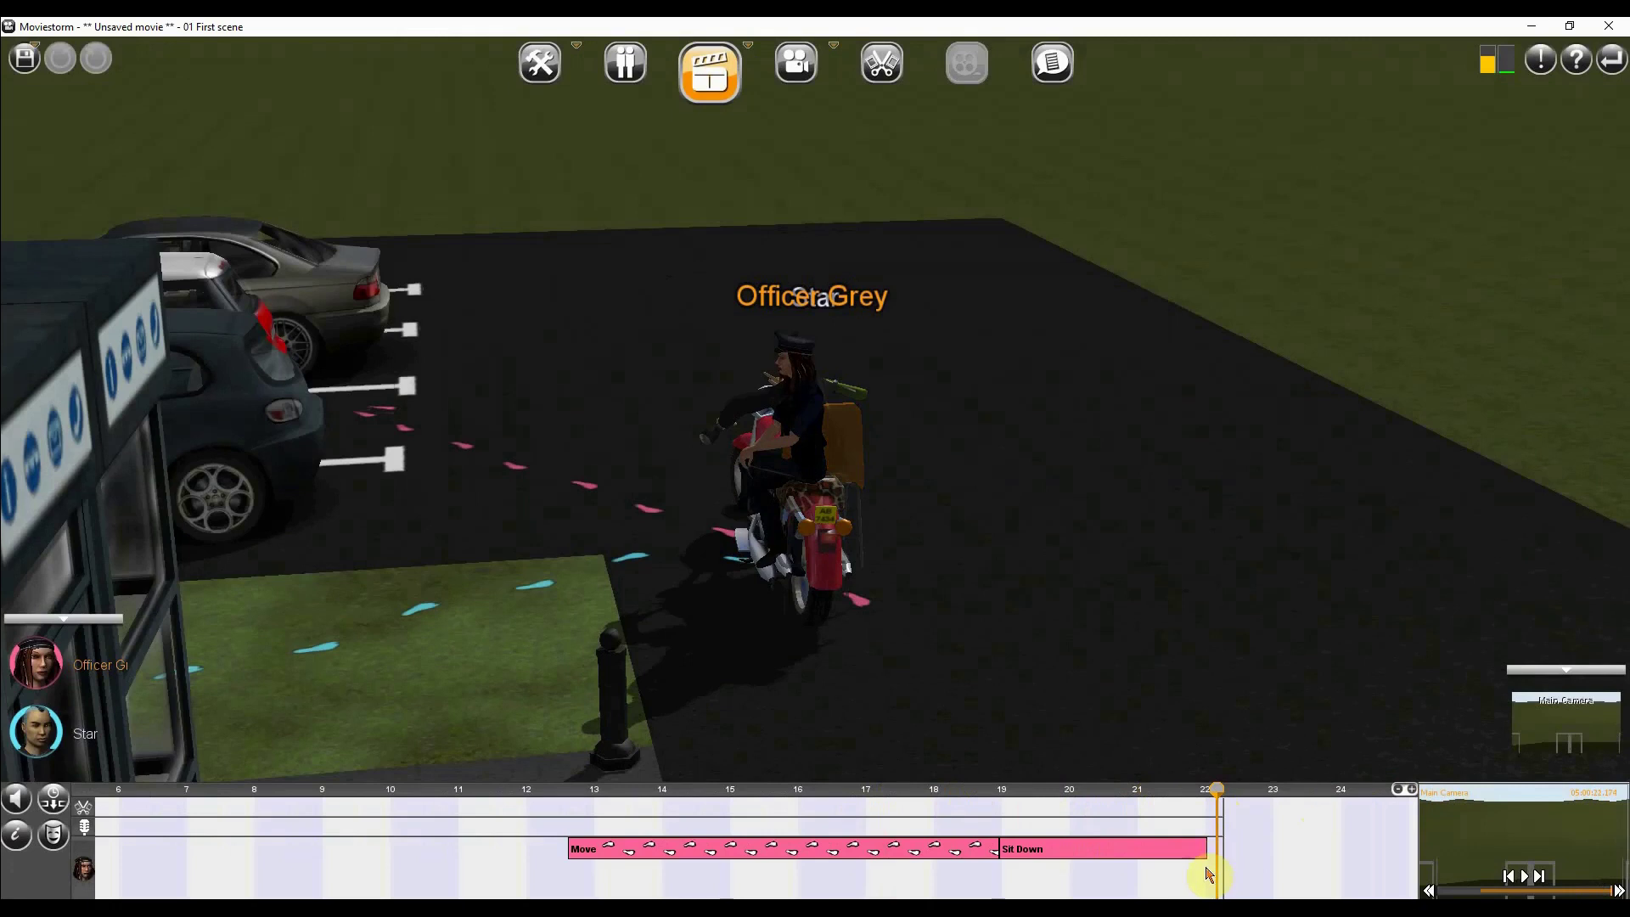
drag(1219, 792, 4, 776)
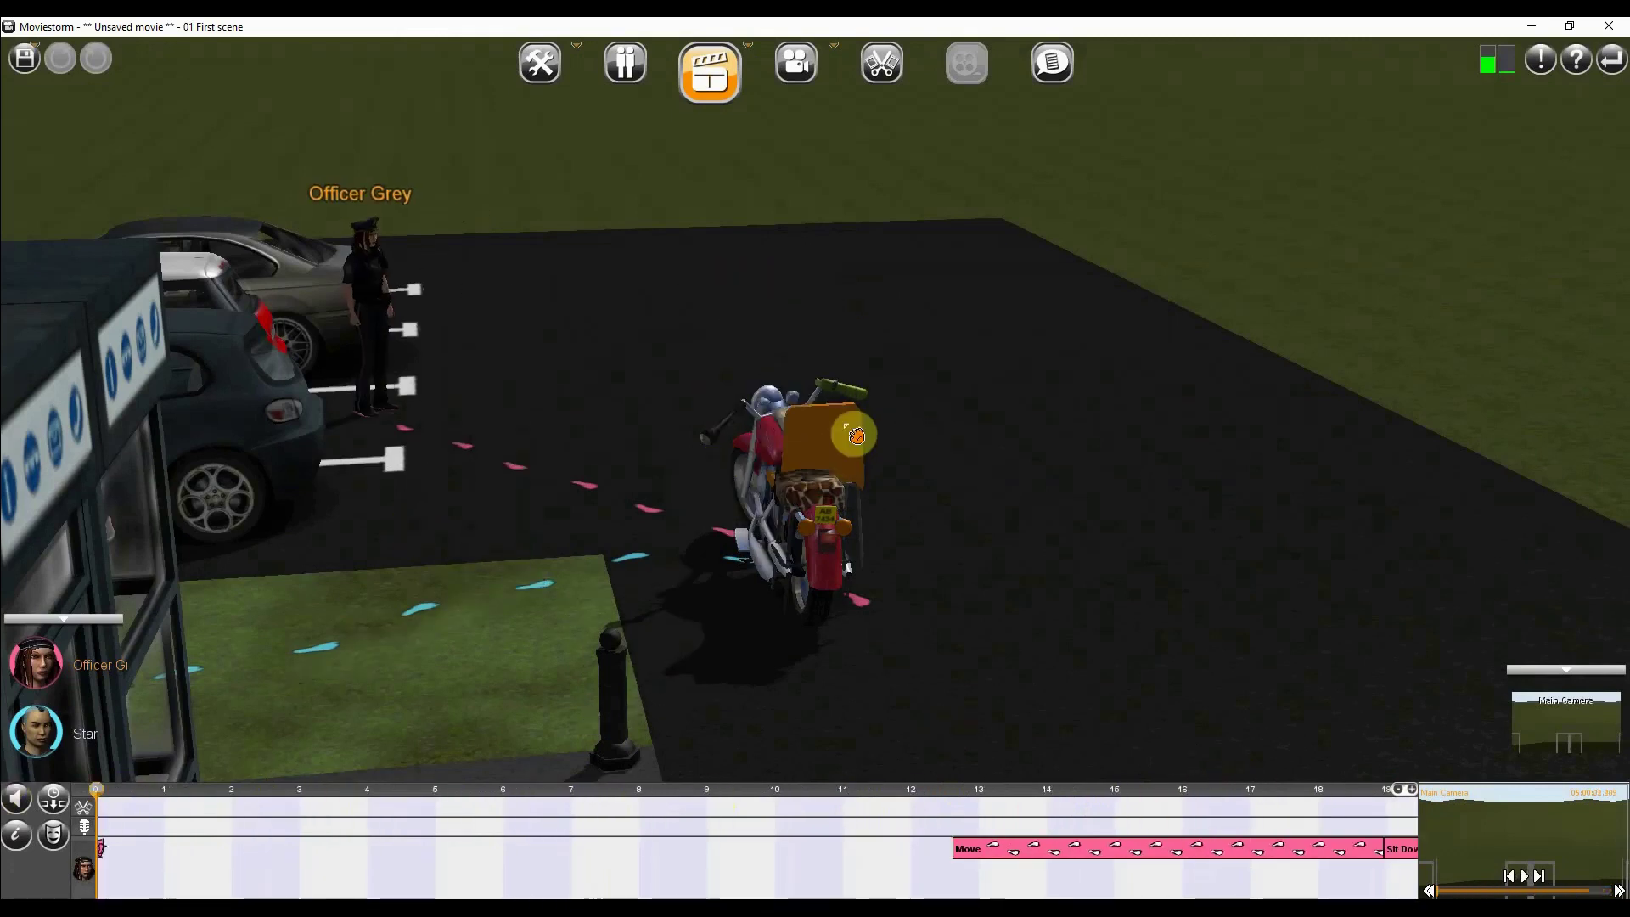
click(853, 435)
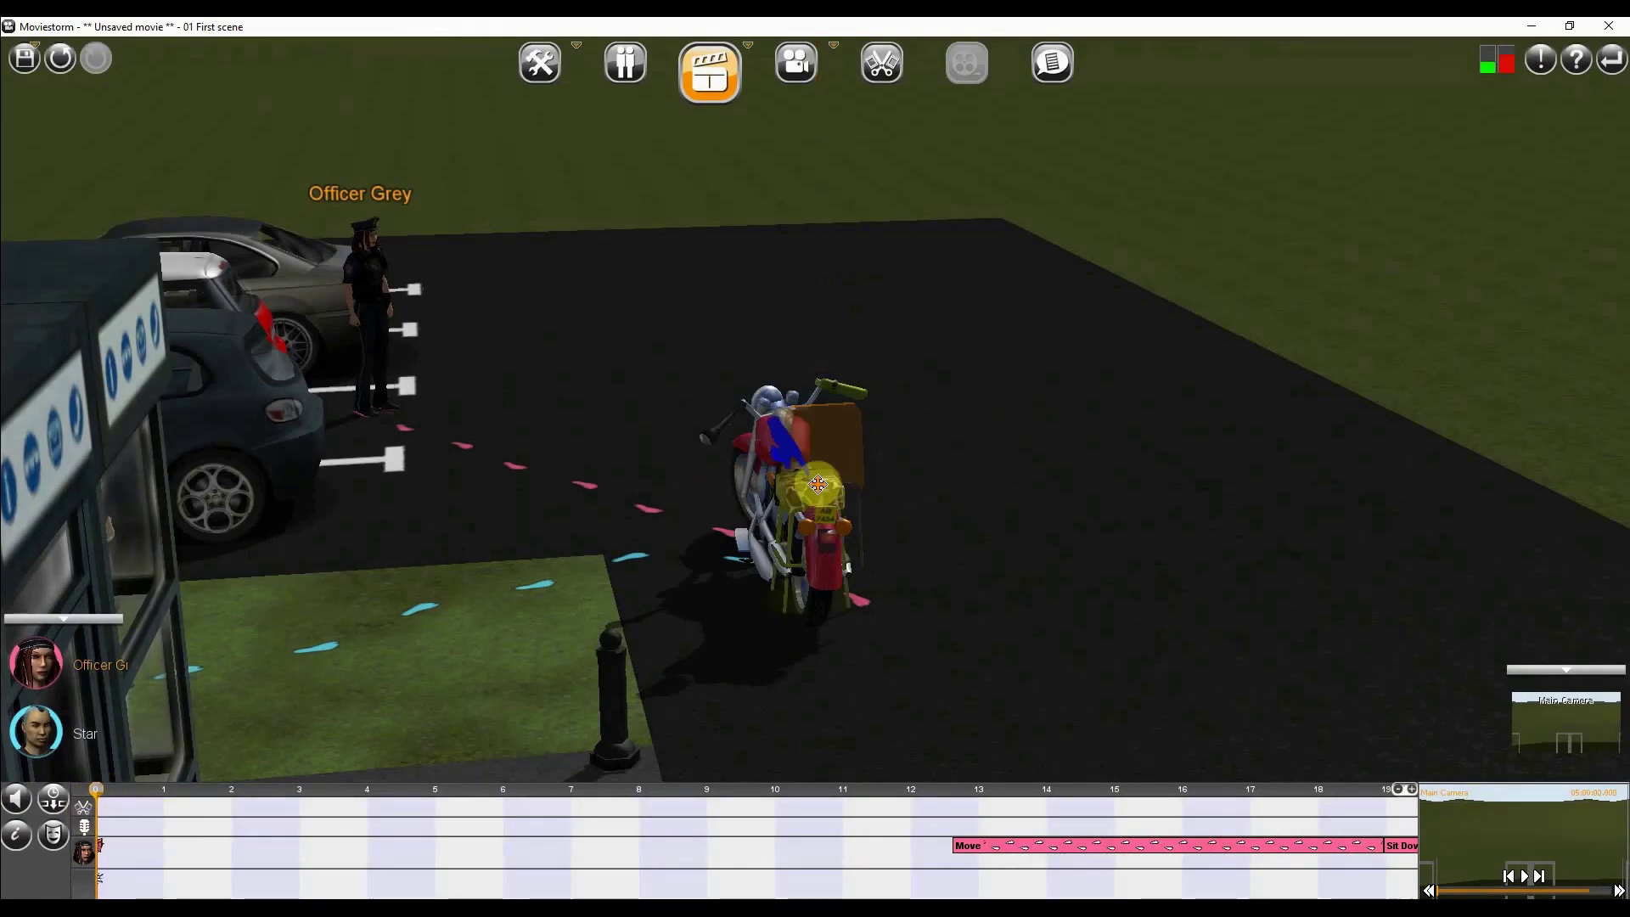
click(827, 497)
Step: Hide the zucchini and the flashlight on the motorbike's handlebars at the start of the scene
right_drag(980, 541, 704, 585)
scroll(860, 452, up, 2)
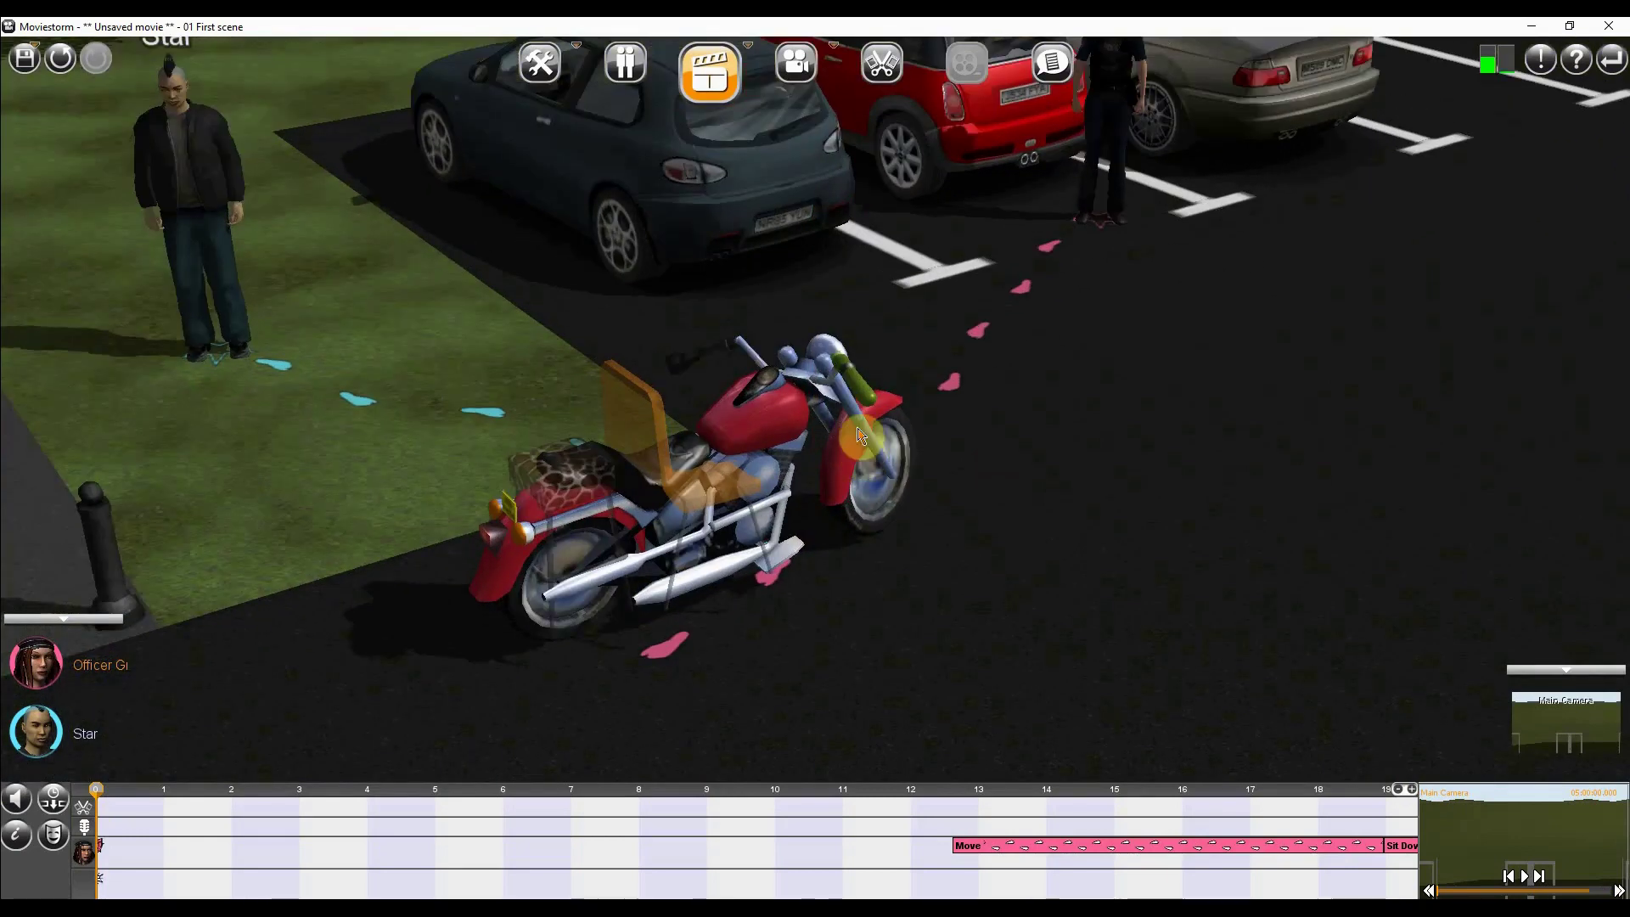
click(870, 409)
click(872, 338)
right_drag(509, 454, 881, 444)
scroll(705, 491, up, 2)
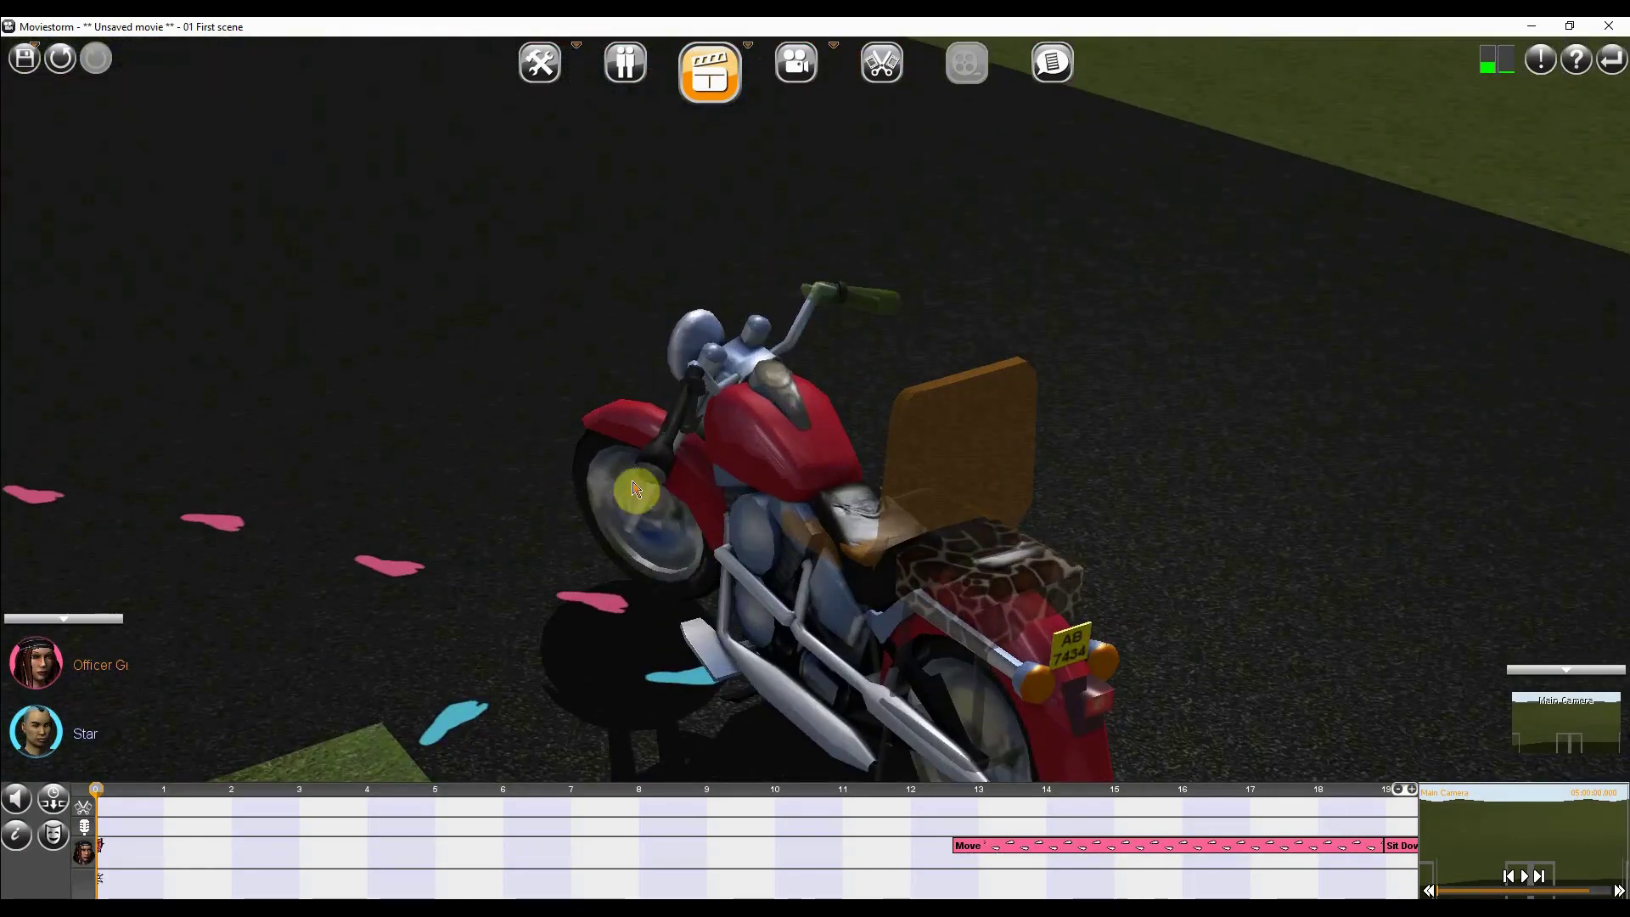
click(663, 473)
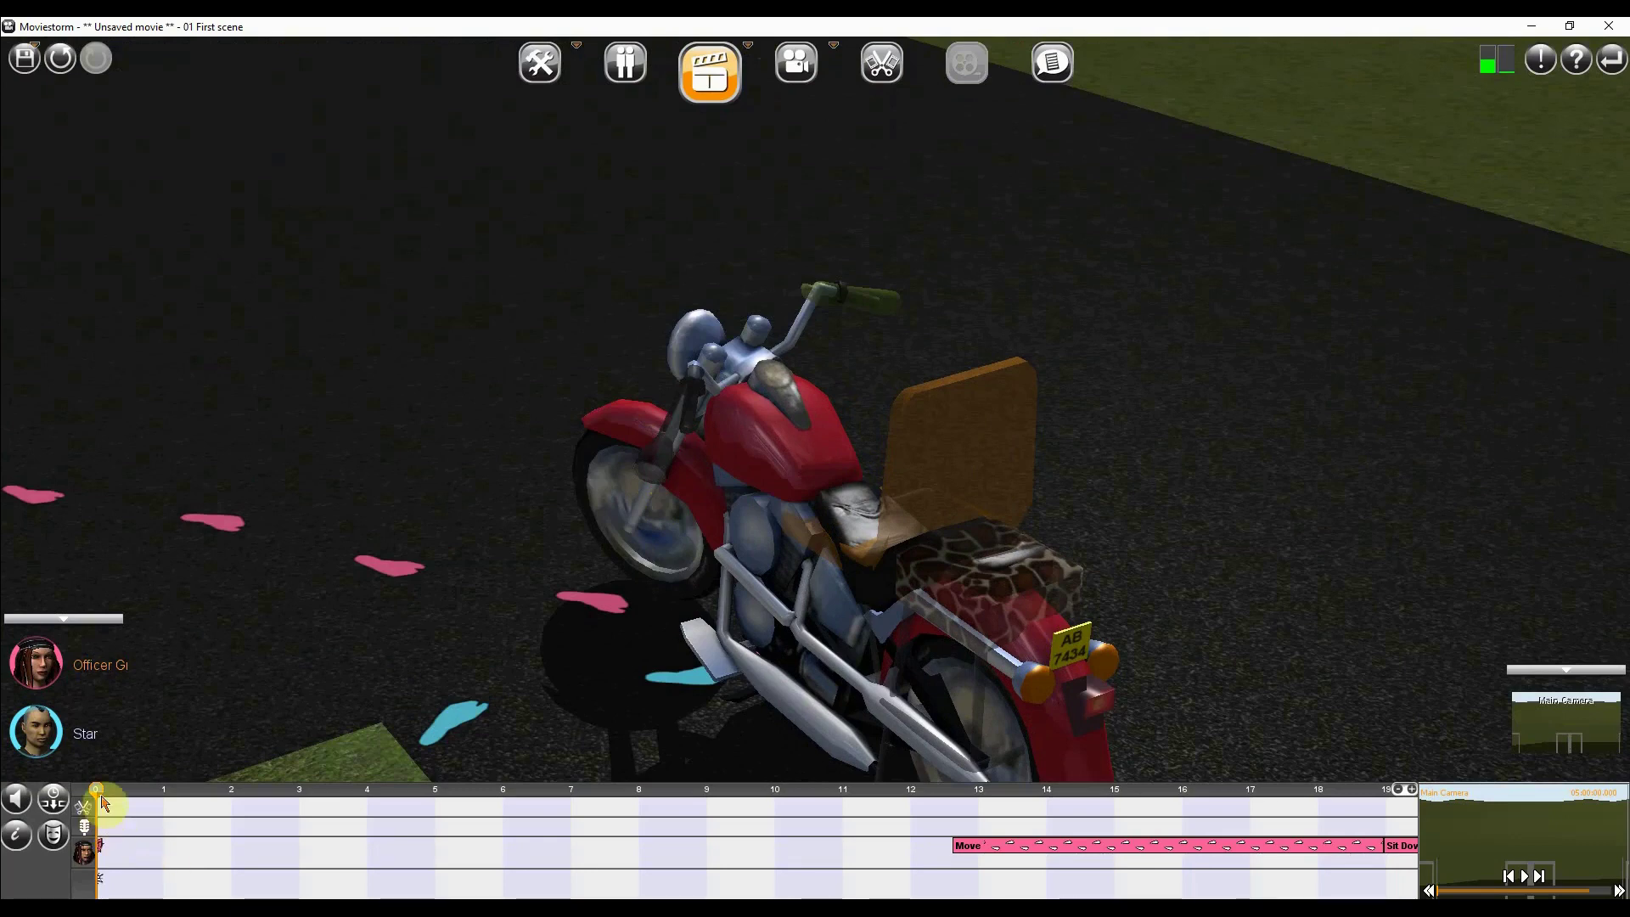
Step: Preview the motorbike through Star's camera angle in the Camerawork View, scrubbing from Star's walk to the riding pose past the scene's end
drag(241, 799, 310, 798)
click(804, 69)
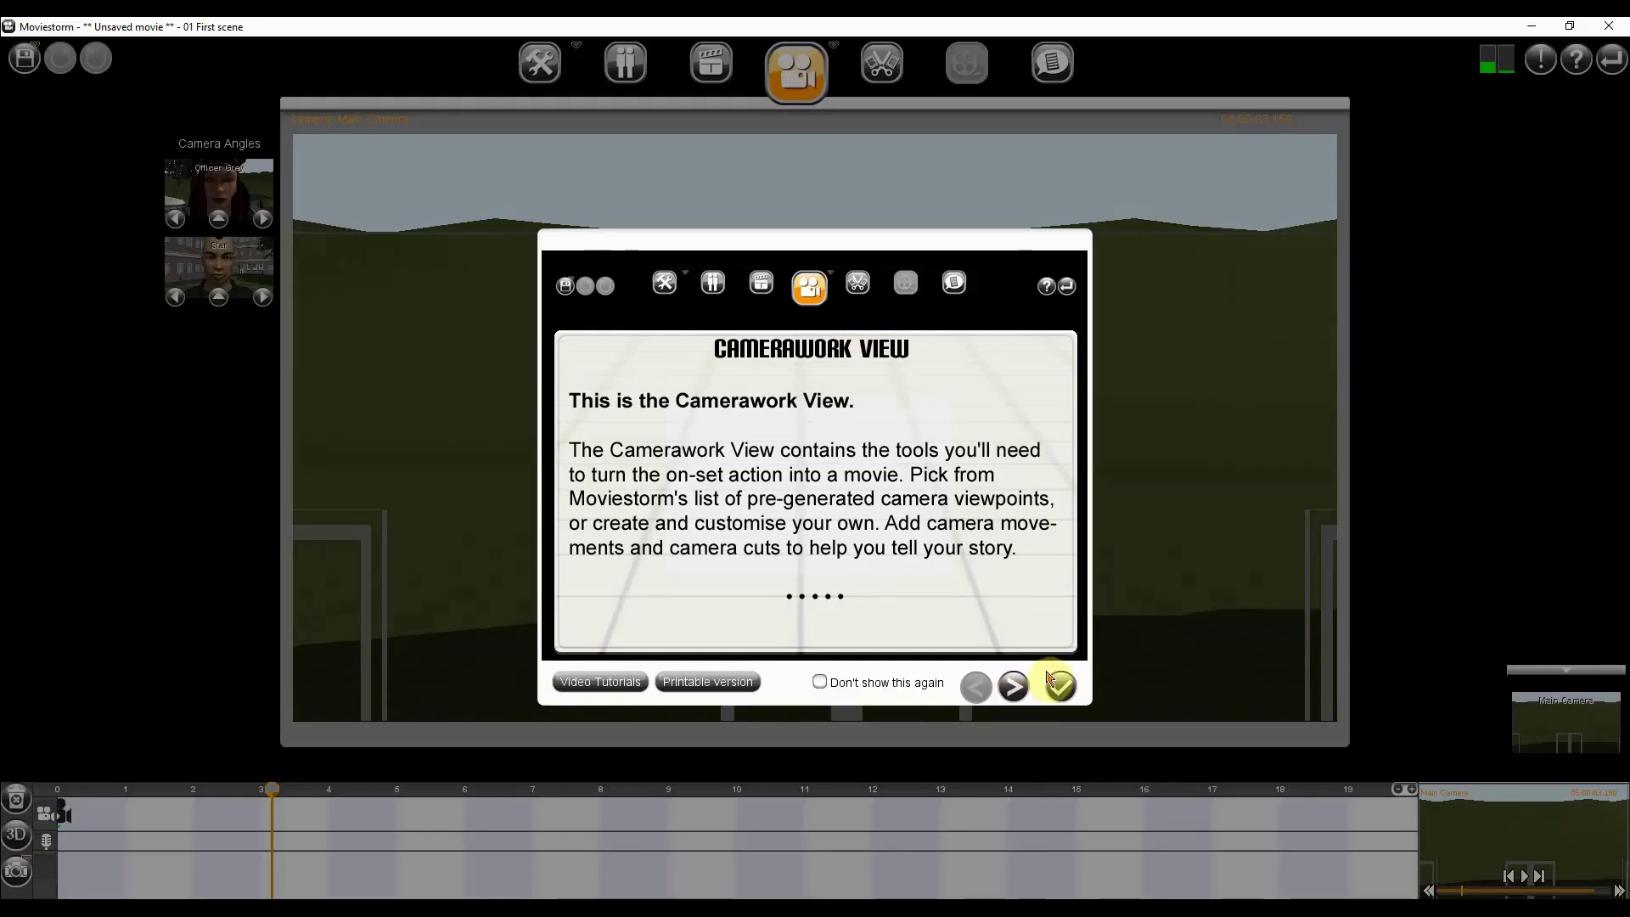
click(974, 666)
click(255, 263)
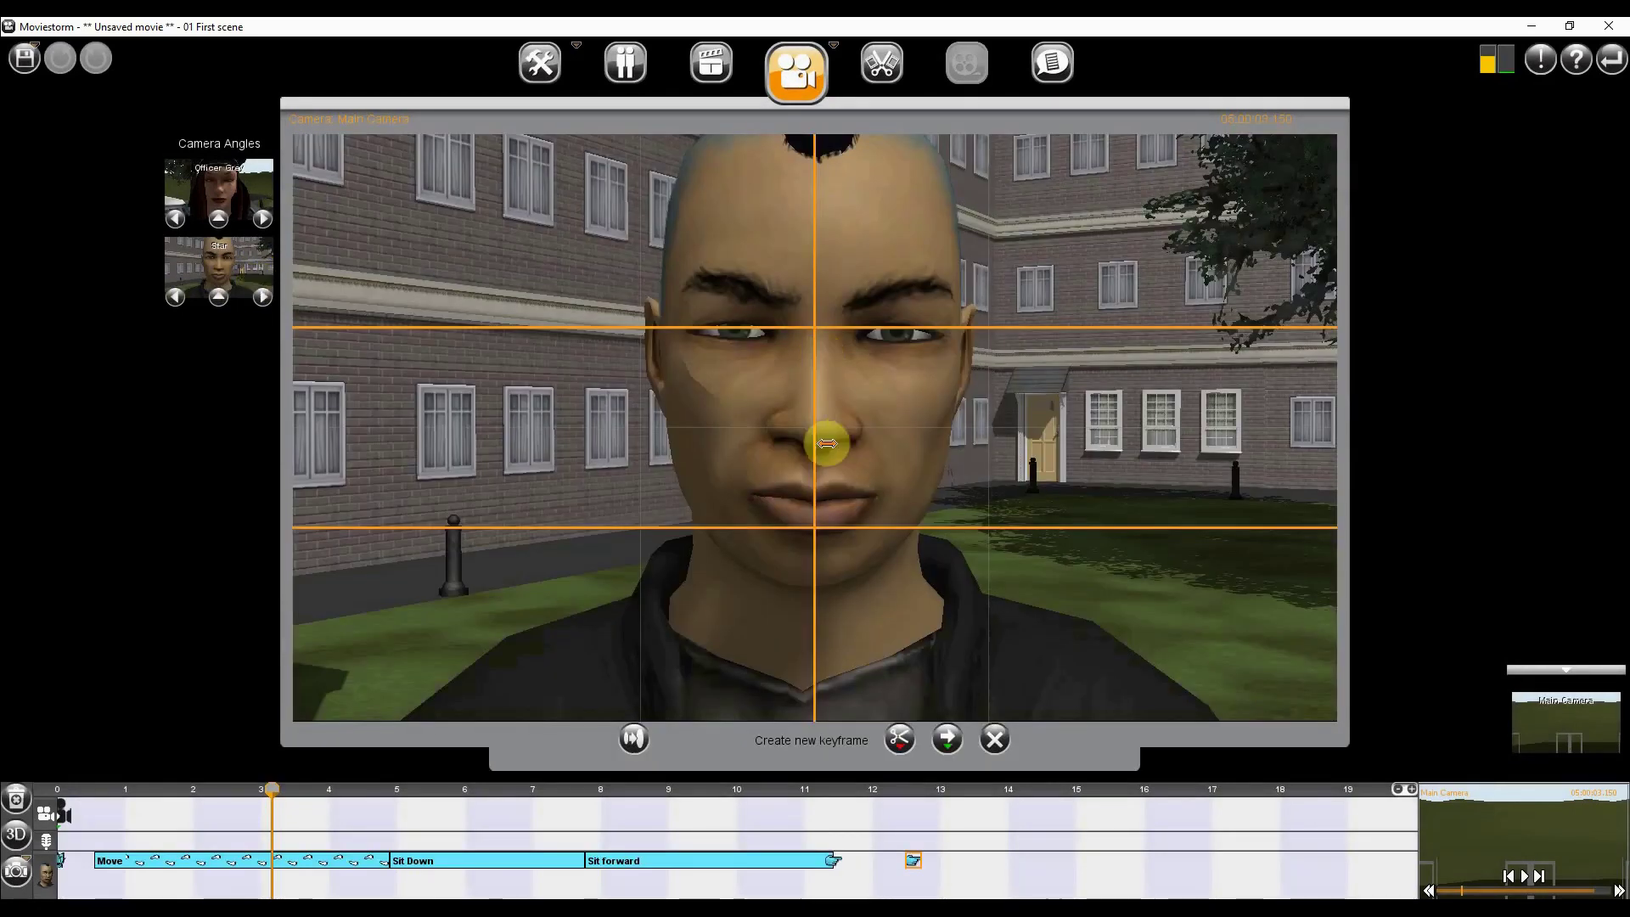
scroll(826, 442, down, 8)
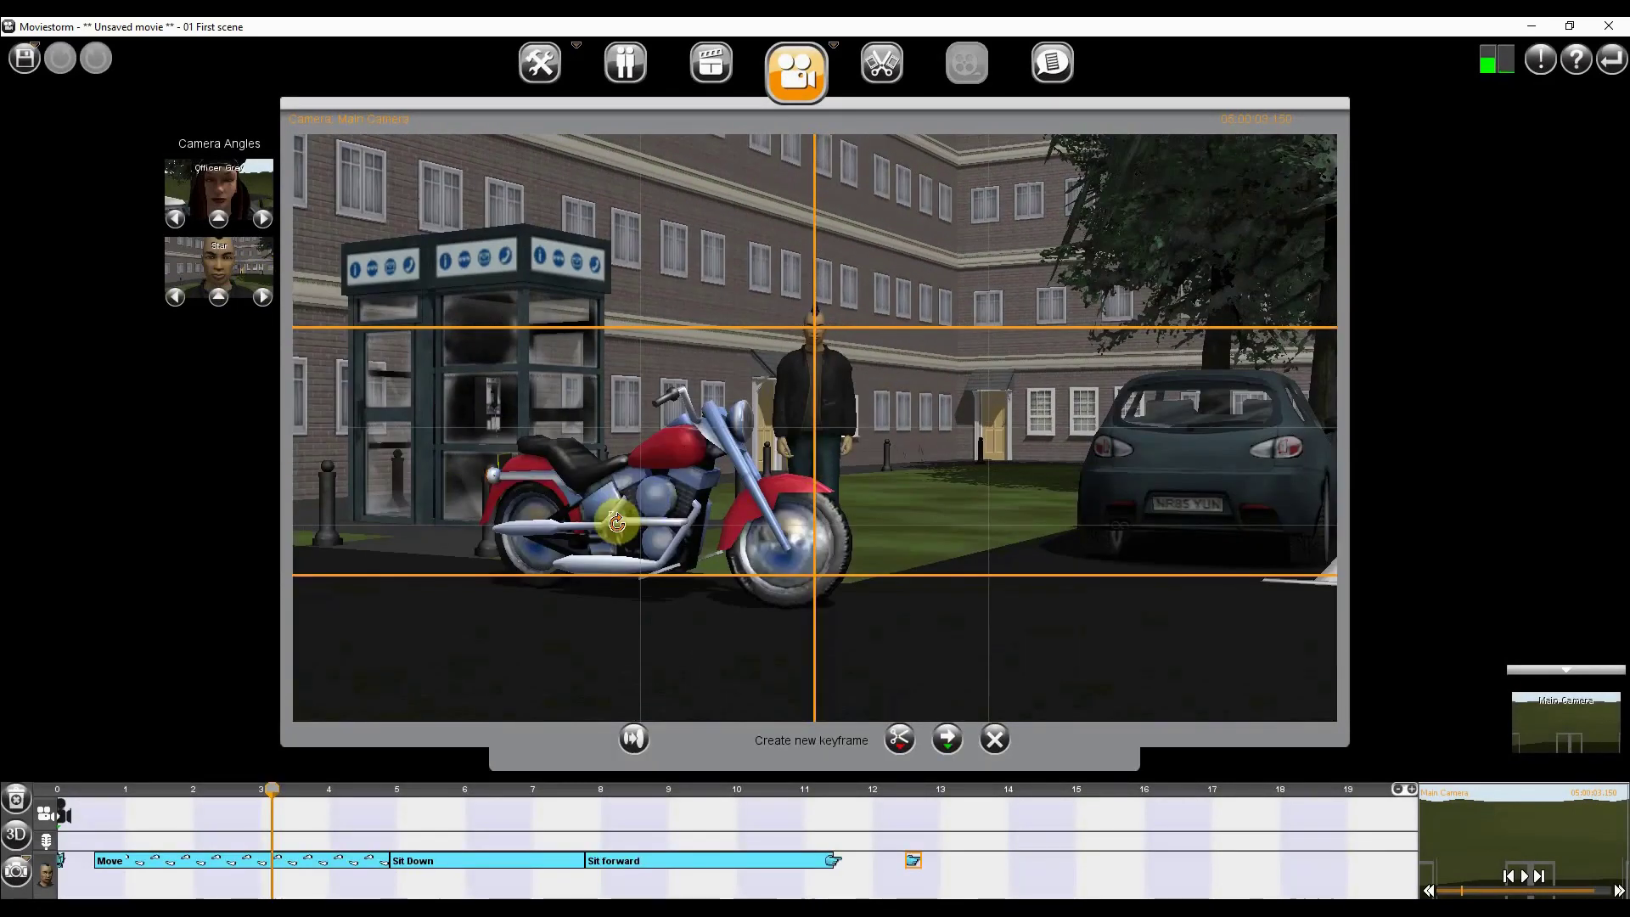
drag(614, 533, 561, 567)
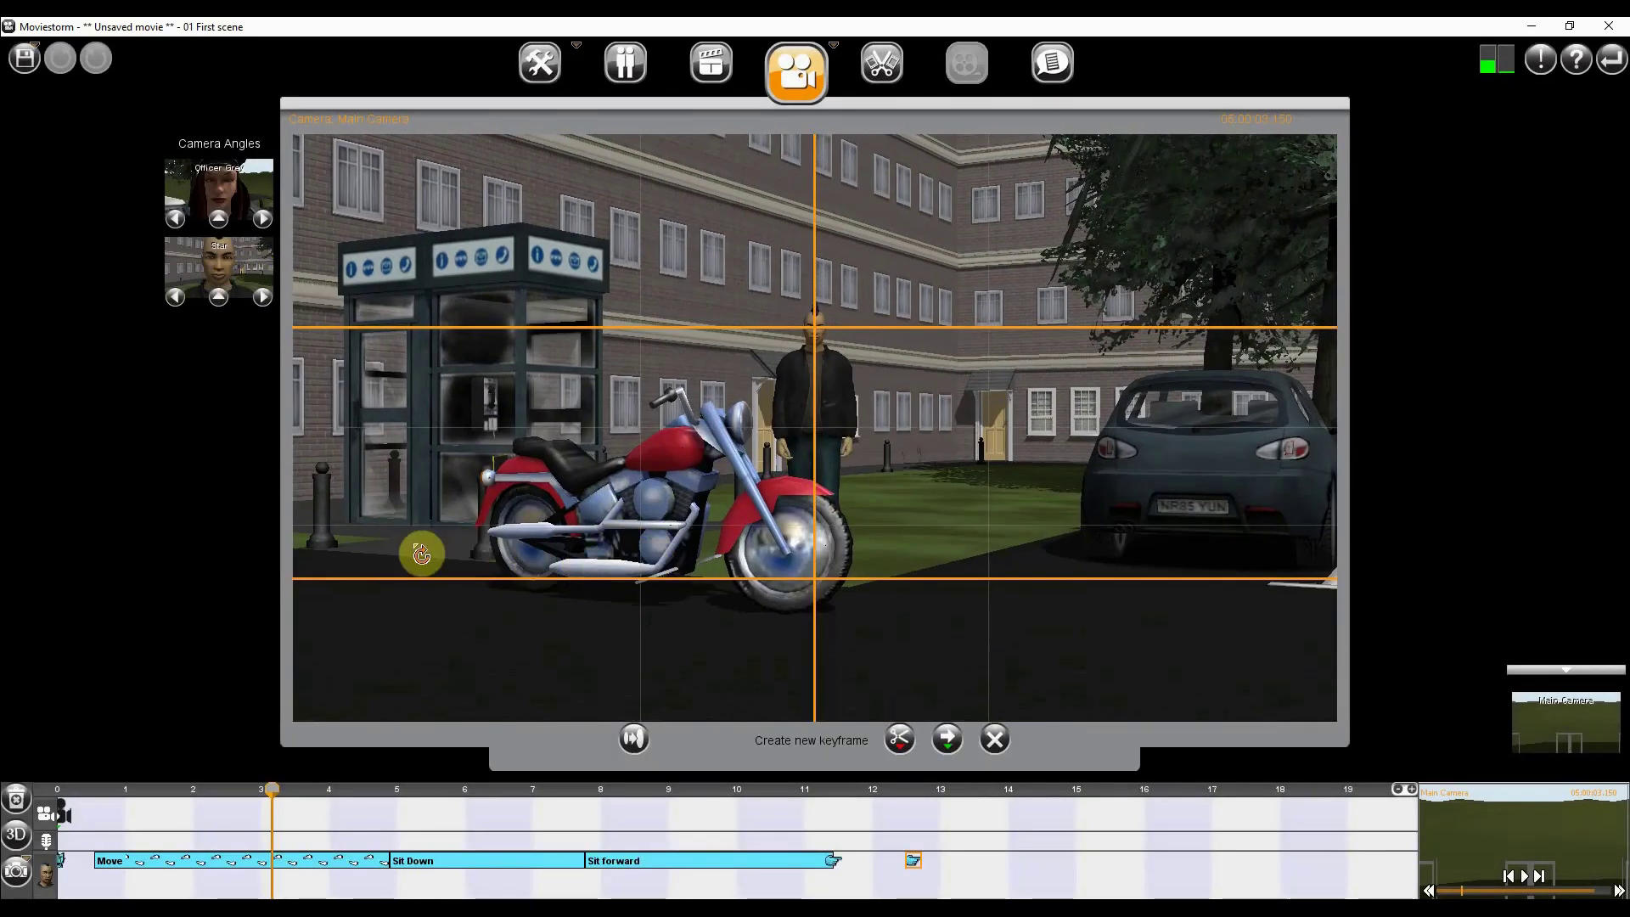
drag(968, 525, 935, 612)
drag(73, 790, 1415, 880)
drag(920, 542, 812, 507)
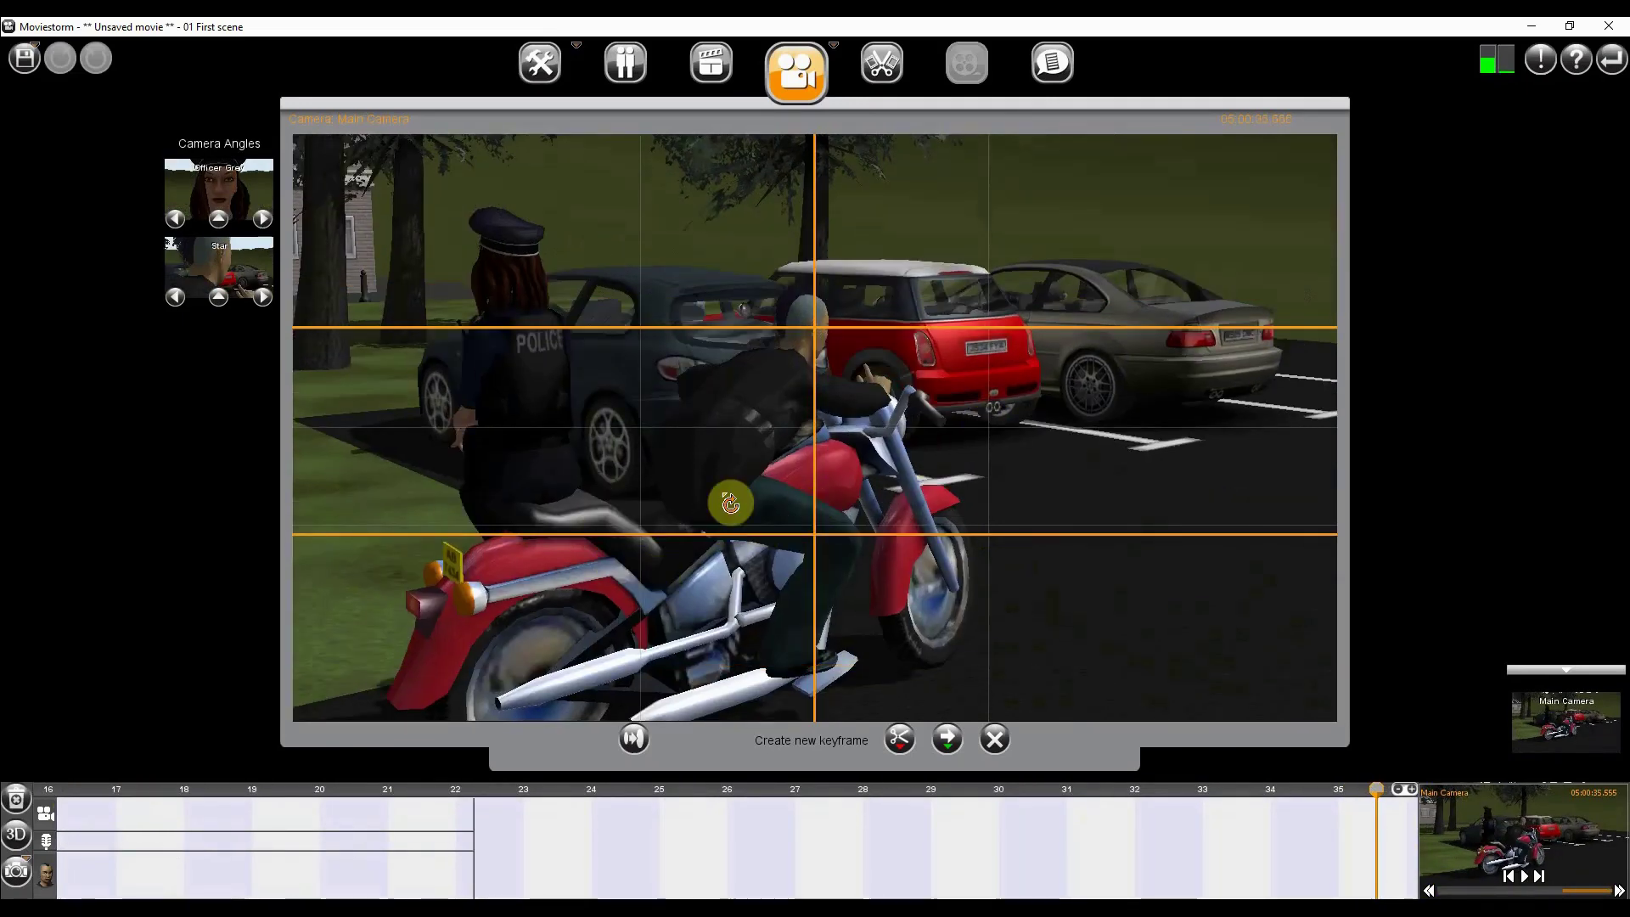
Step: In the Set Workshop View, move the school chair under Star backwards along the motorbike toward Officer Grey
click(540, 64)
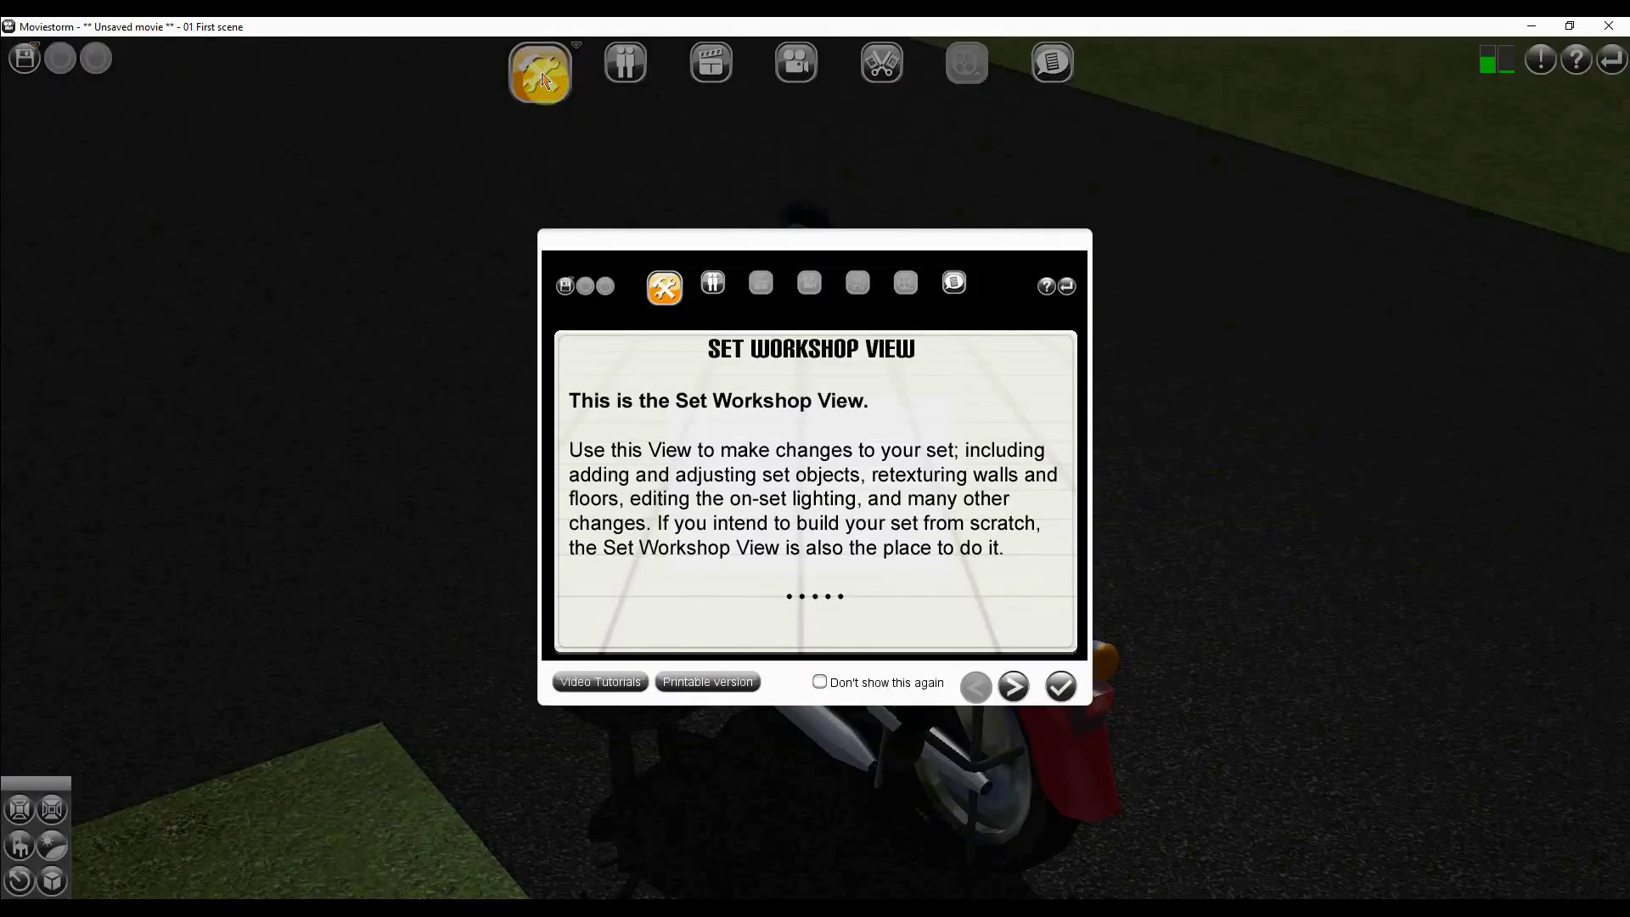
click(1072, 689)
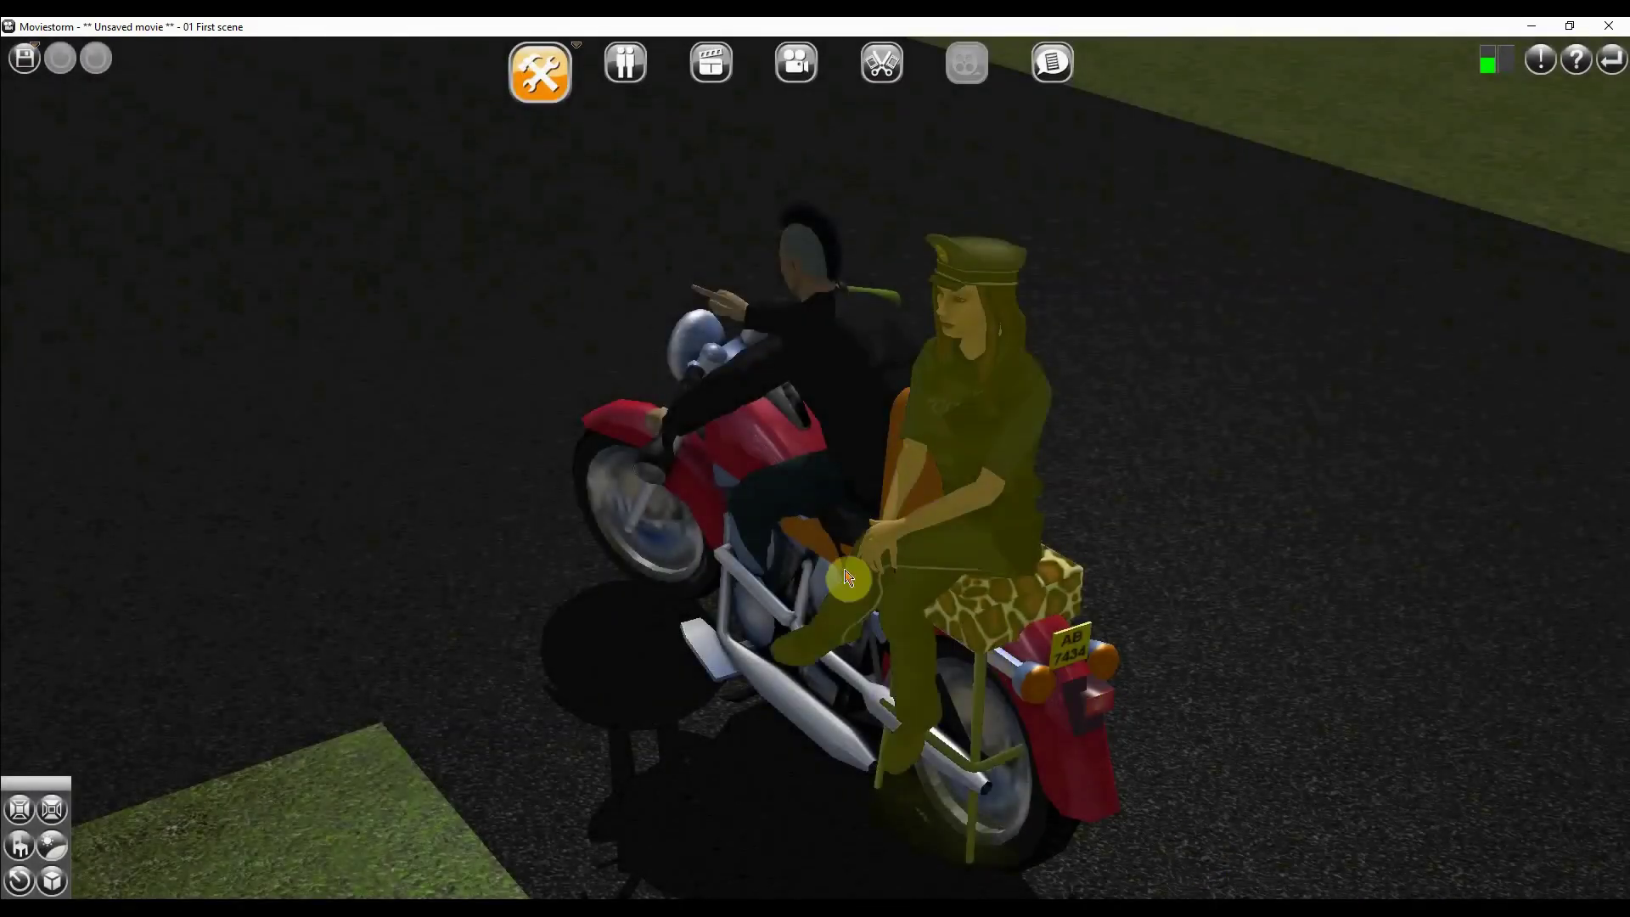
drag(730, 441, 748, 709)
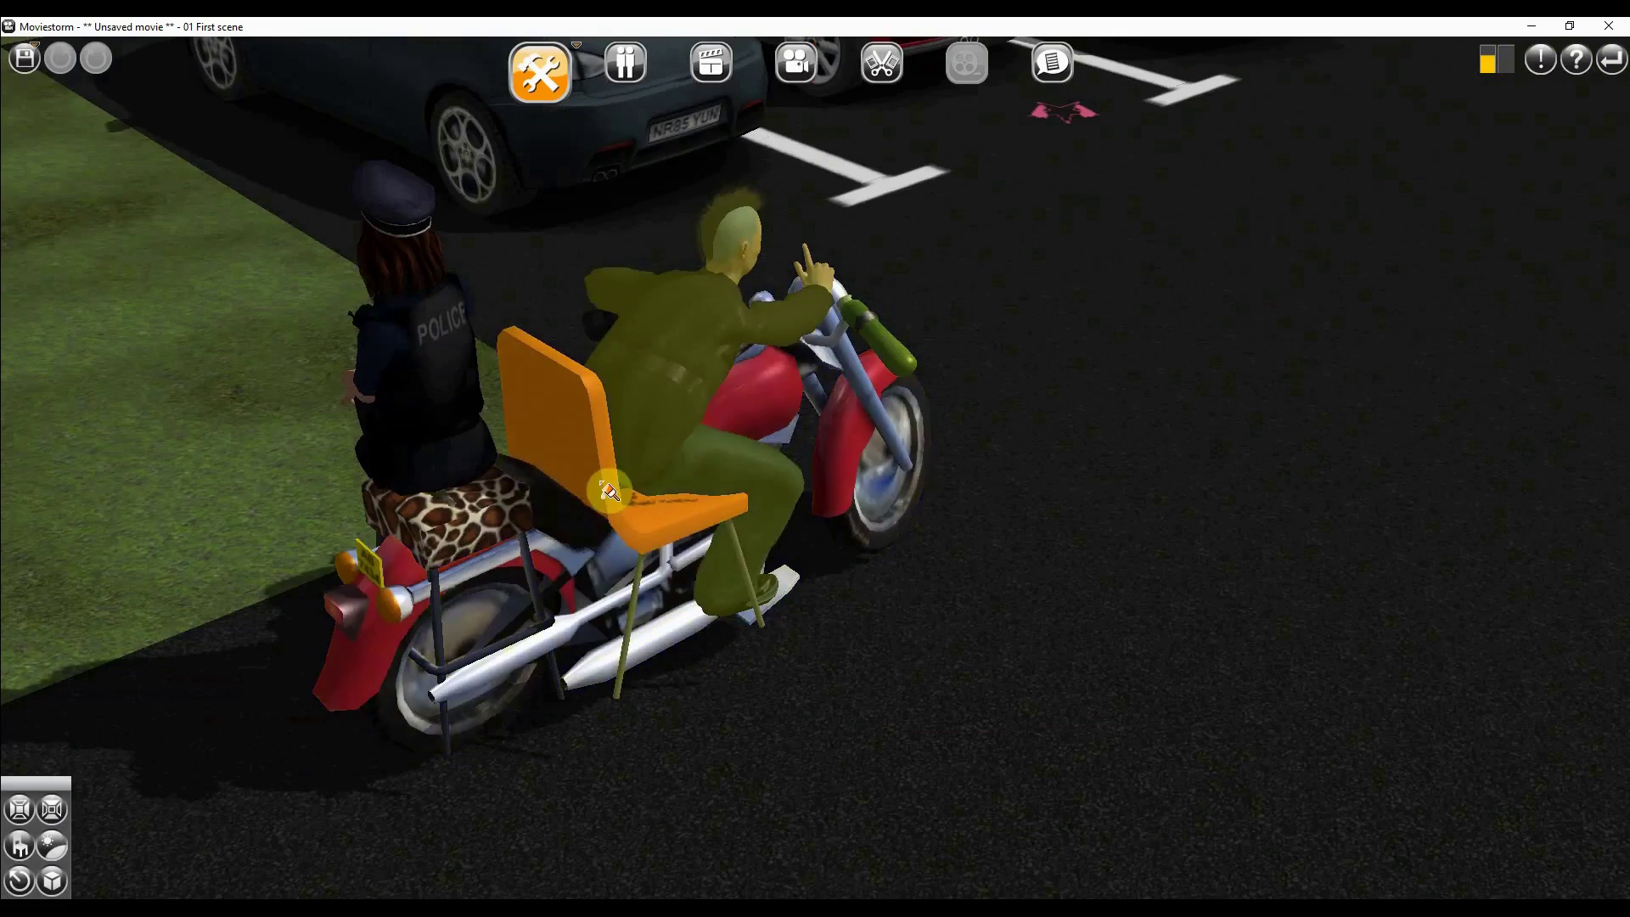
click(617, 477)
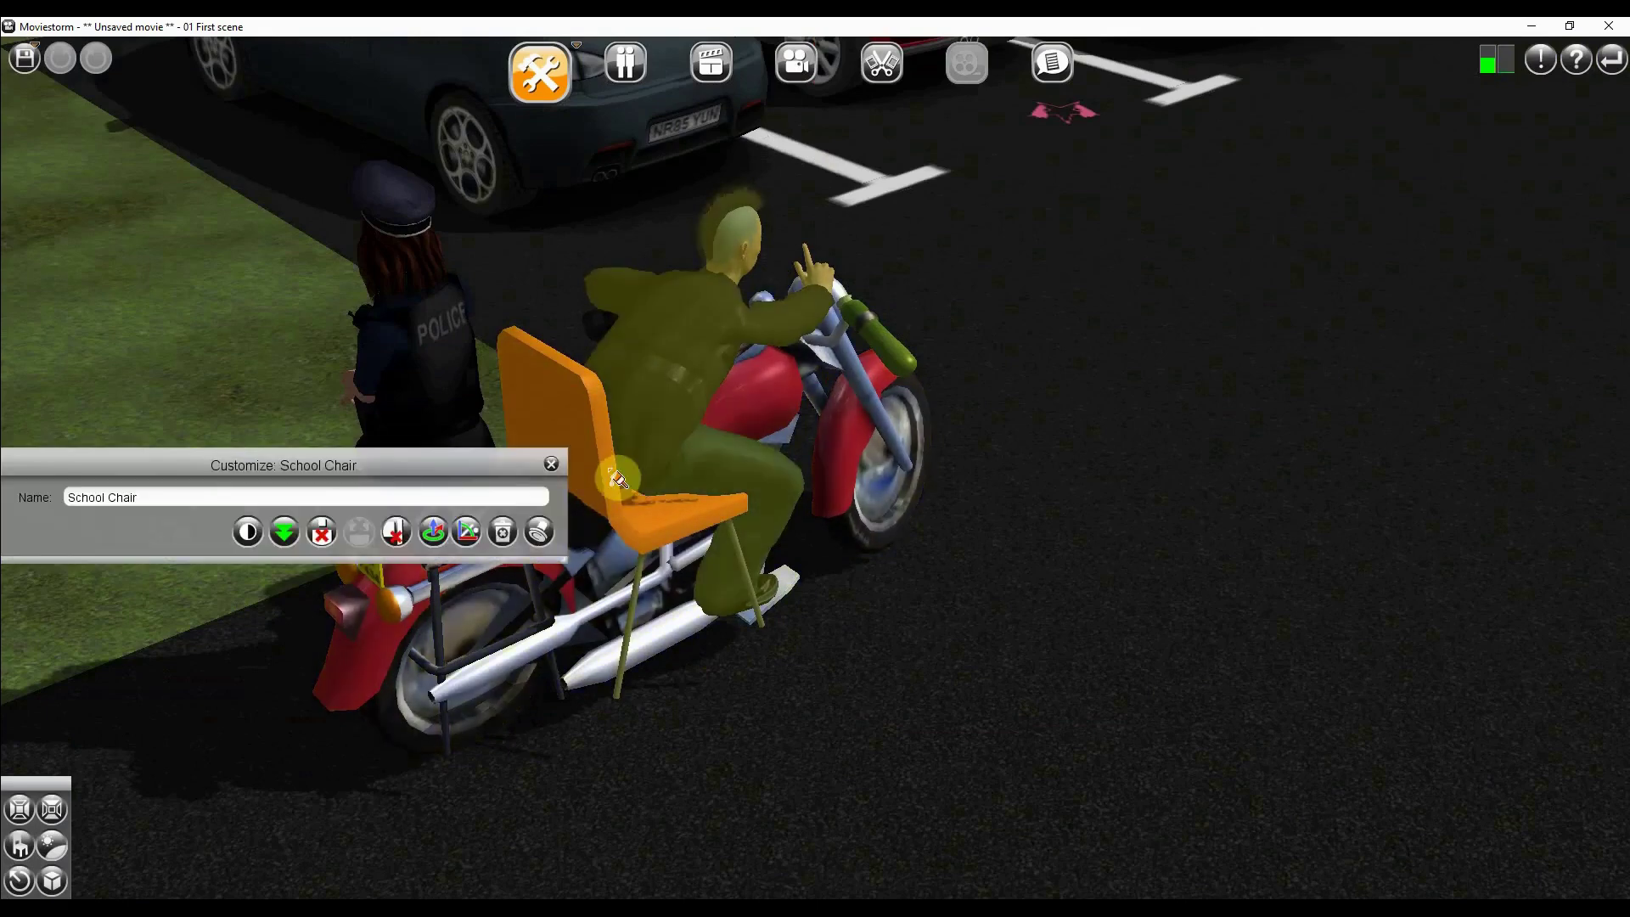
click(433, 537)
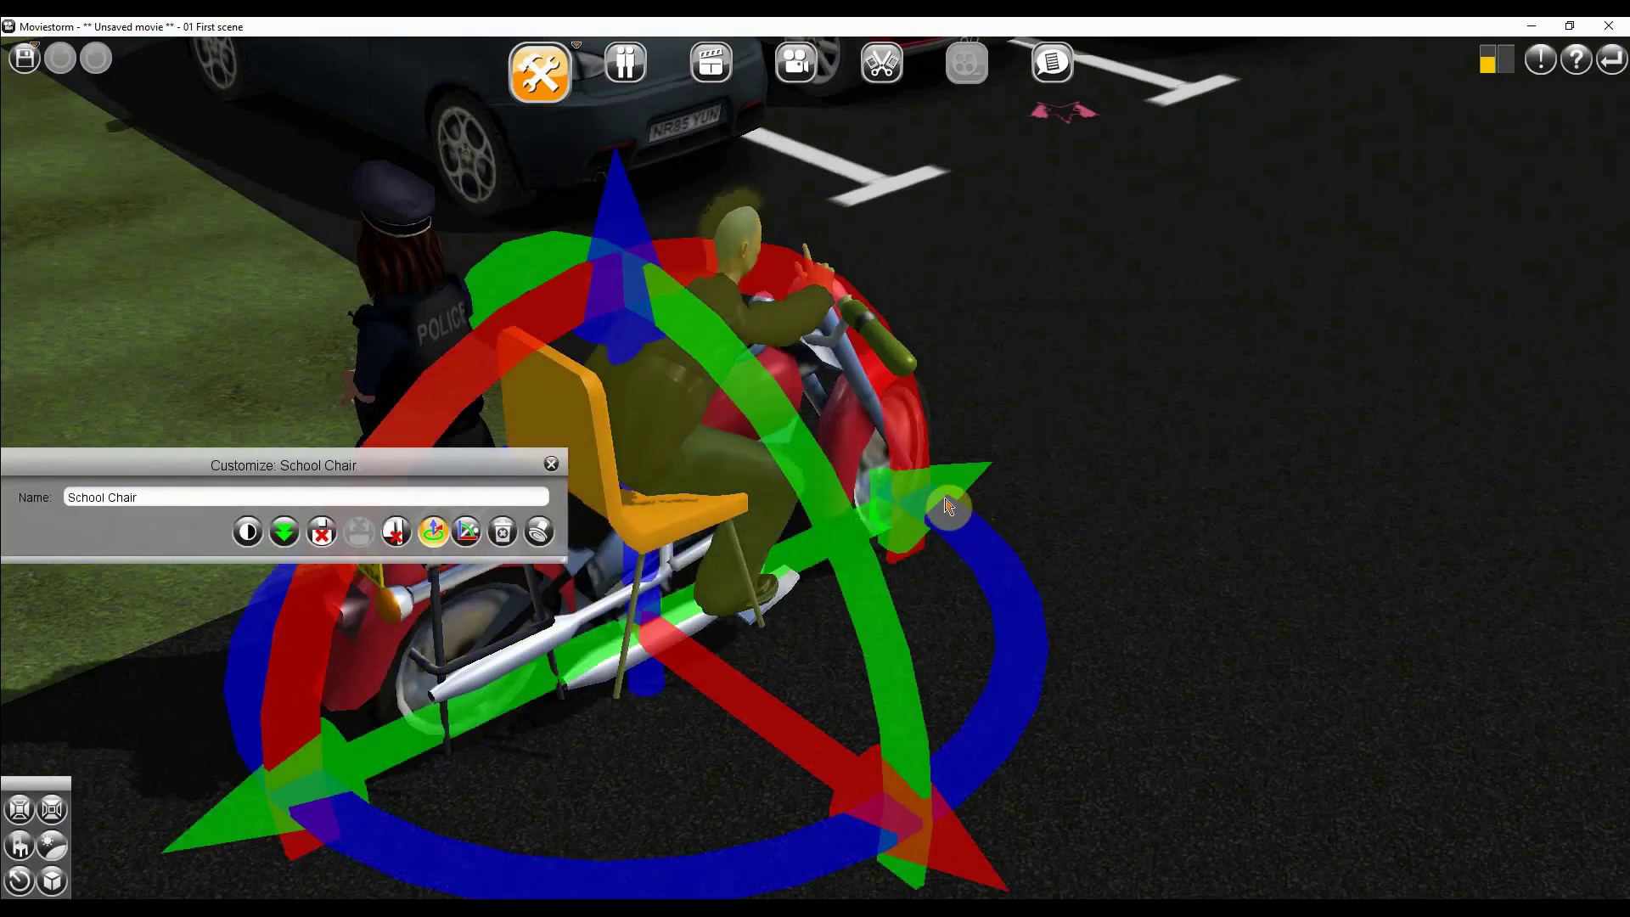
drag(917, 518, 877, 519)
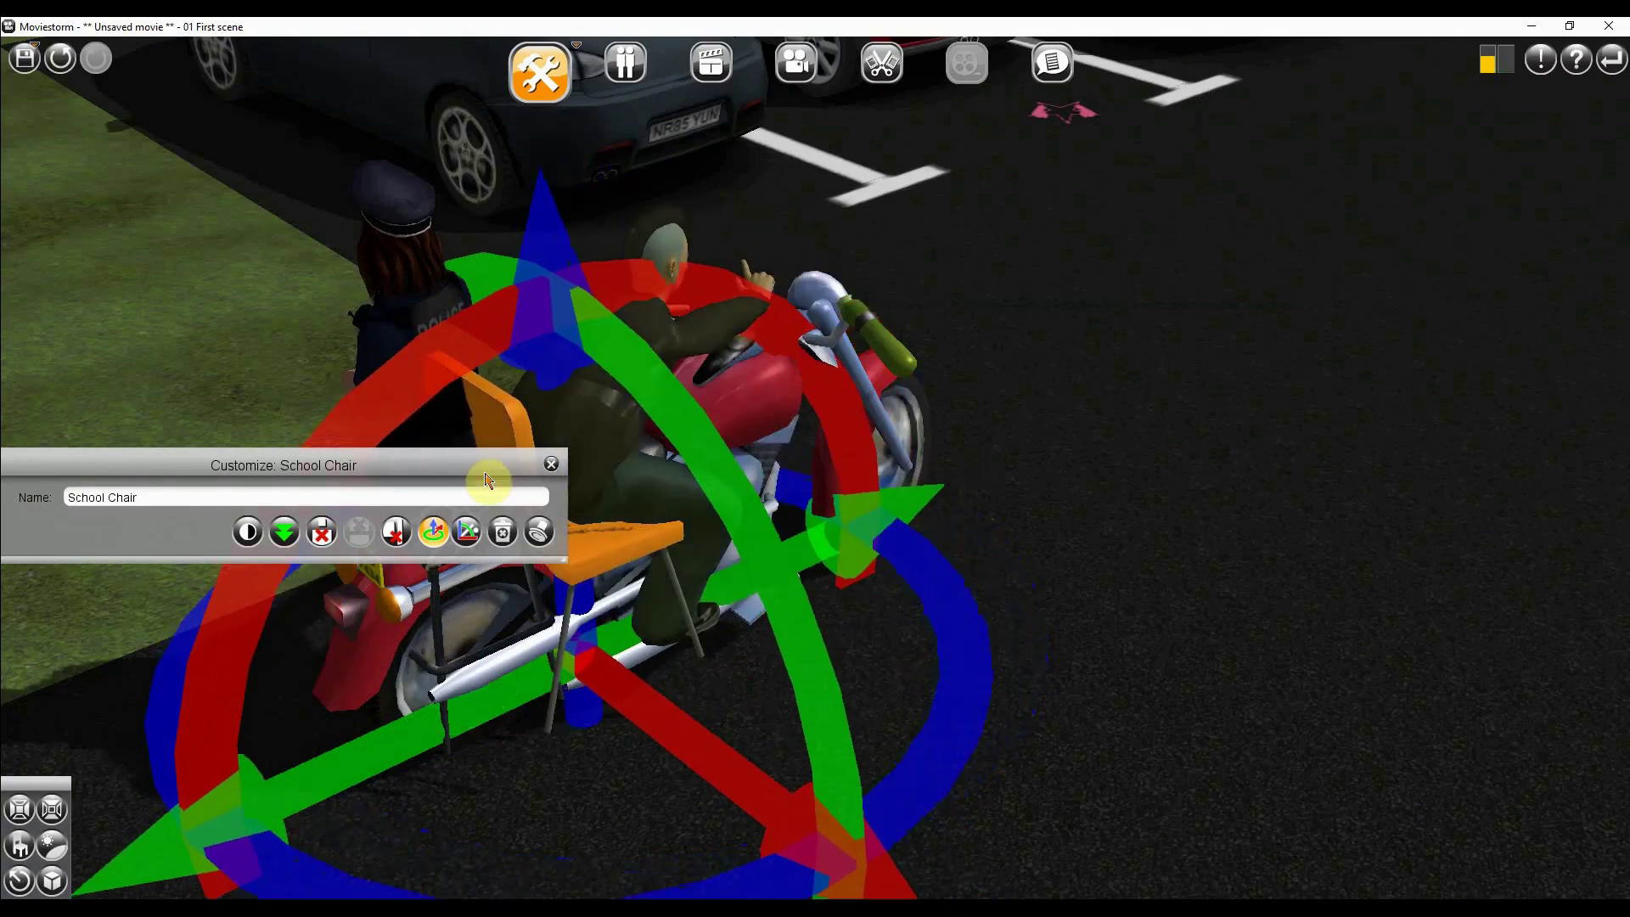
click(552, 466)
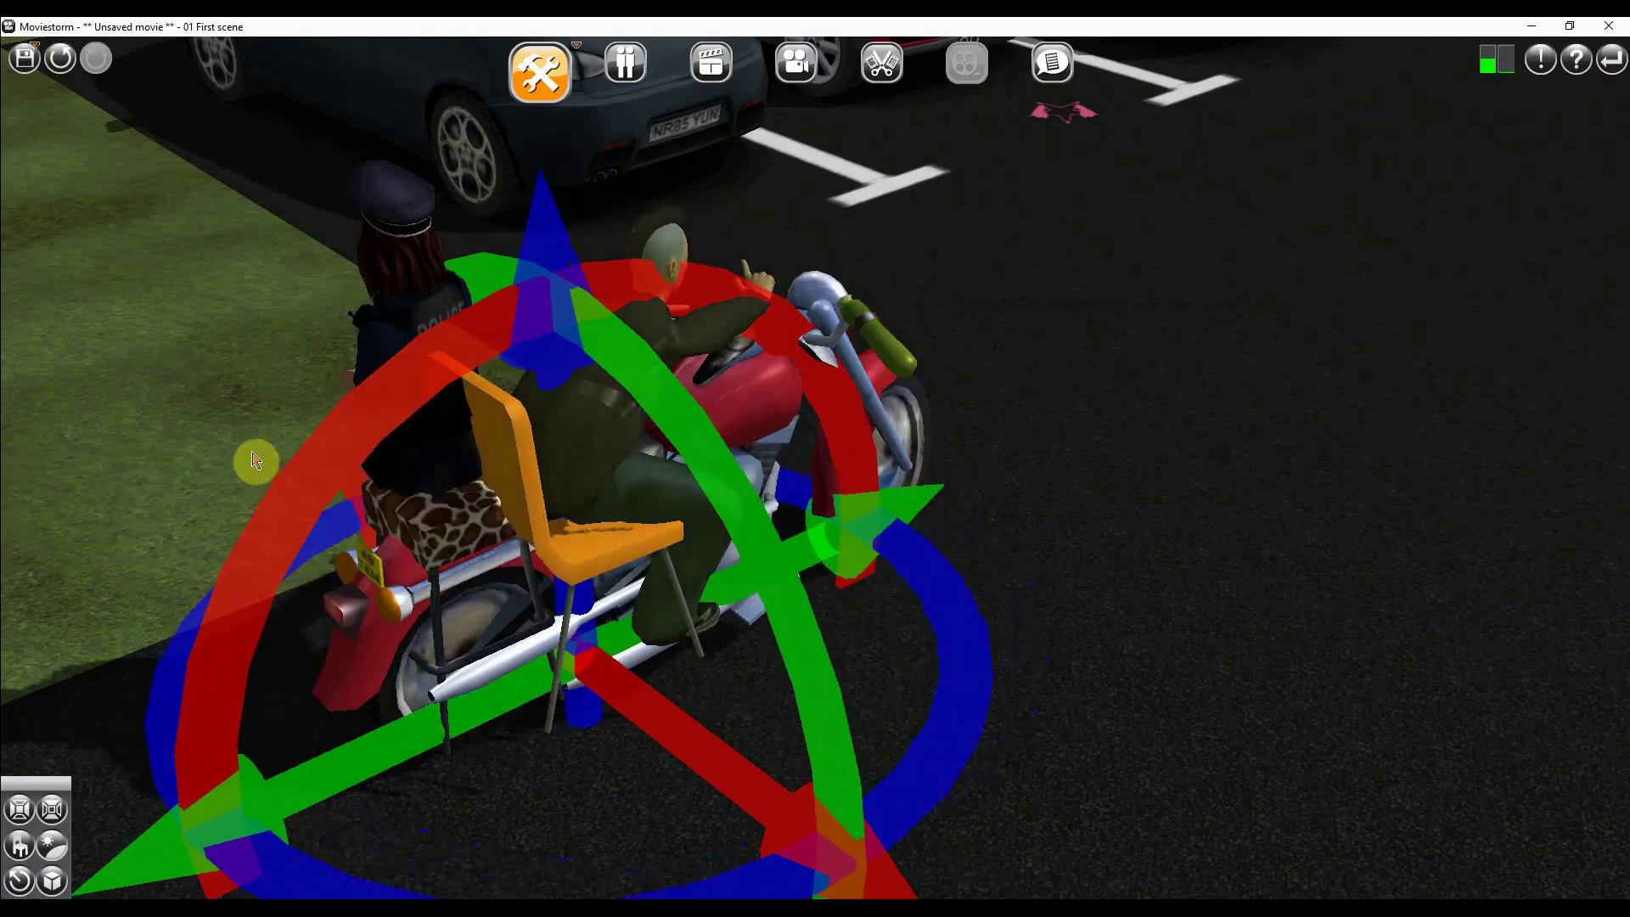
Step: Shift the giraffe stool under Officer Grey slightly sideways toward the motorbike's right side
click(439, 593)
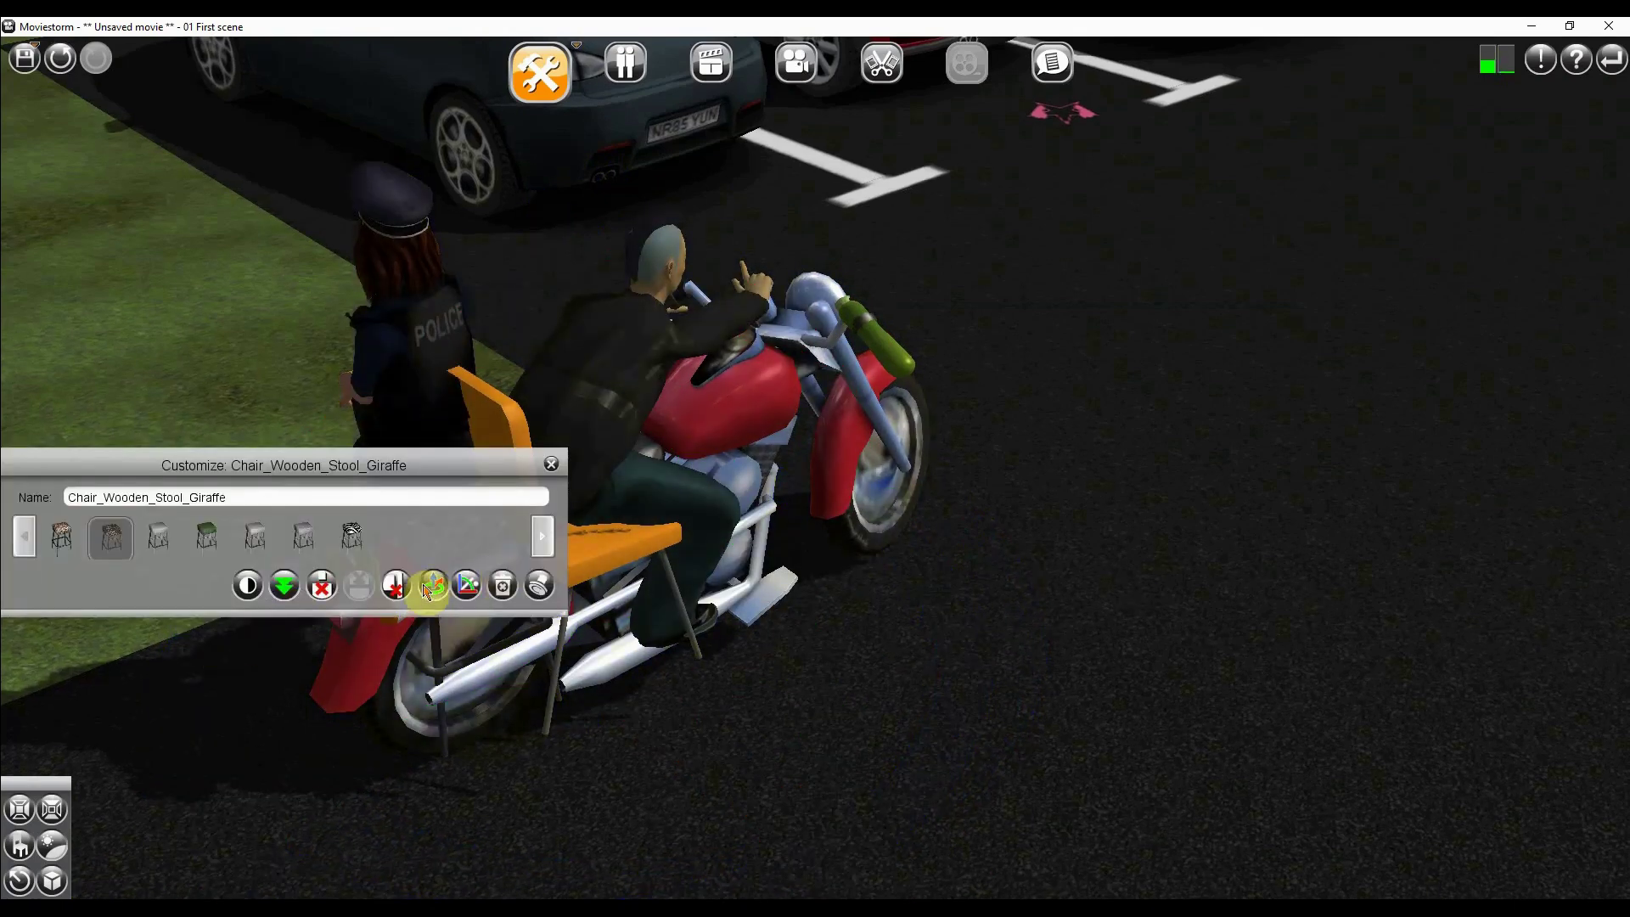
click(428, 590)
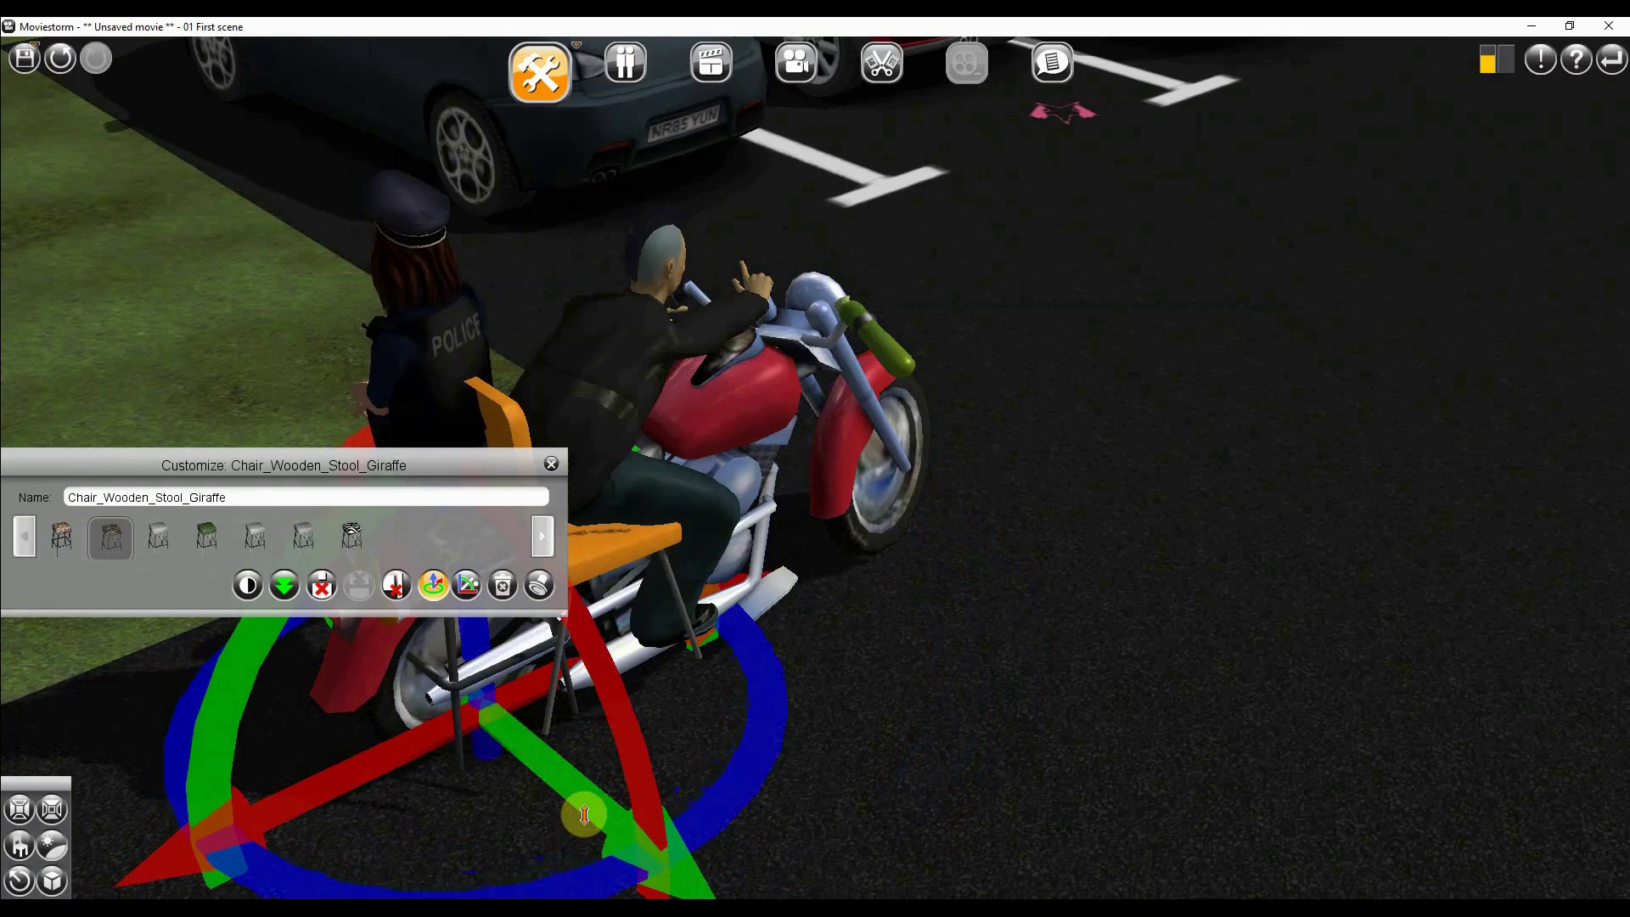
click(551, 465)
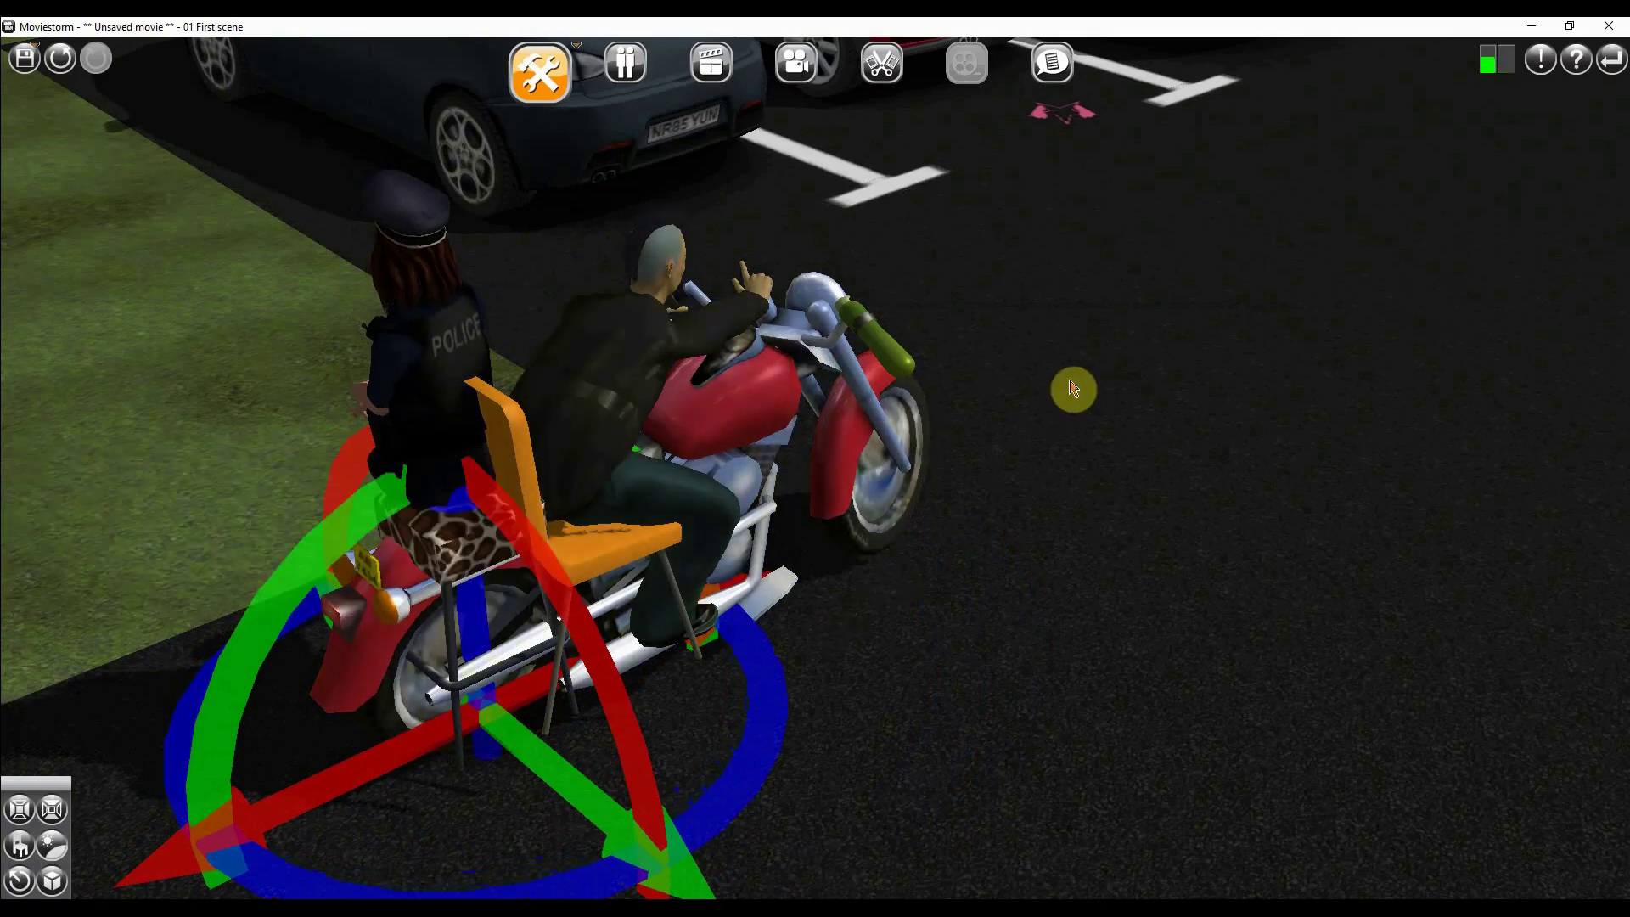
Step: Open the Cutting Room View and dismiss its introduction to check the scene footage
scroll(1048, 458, down, 6)
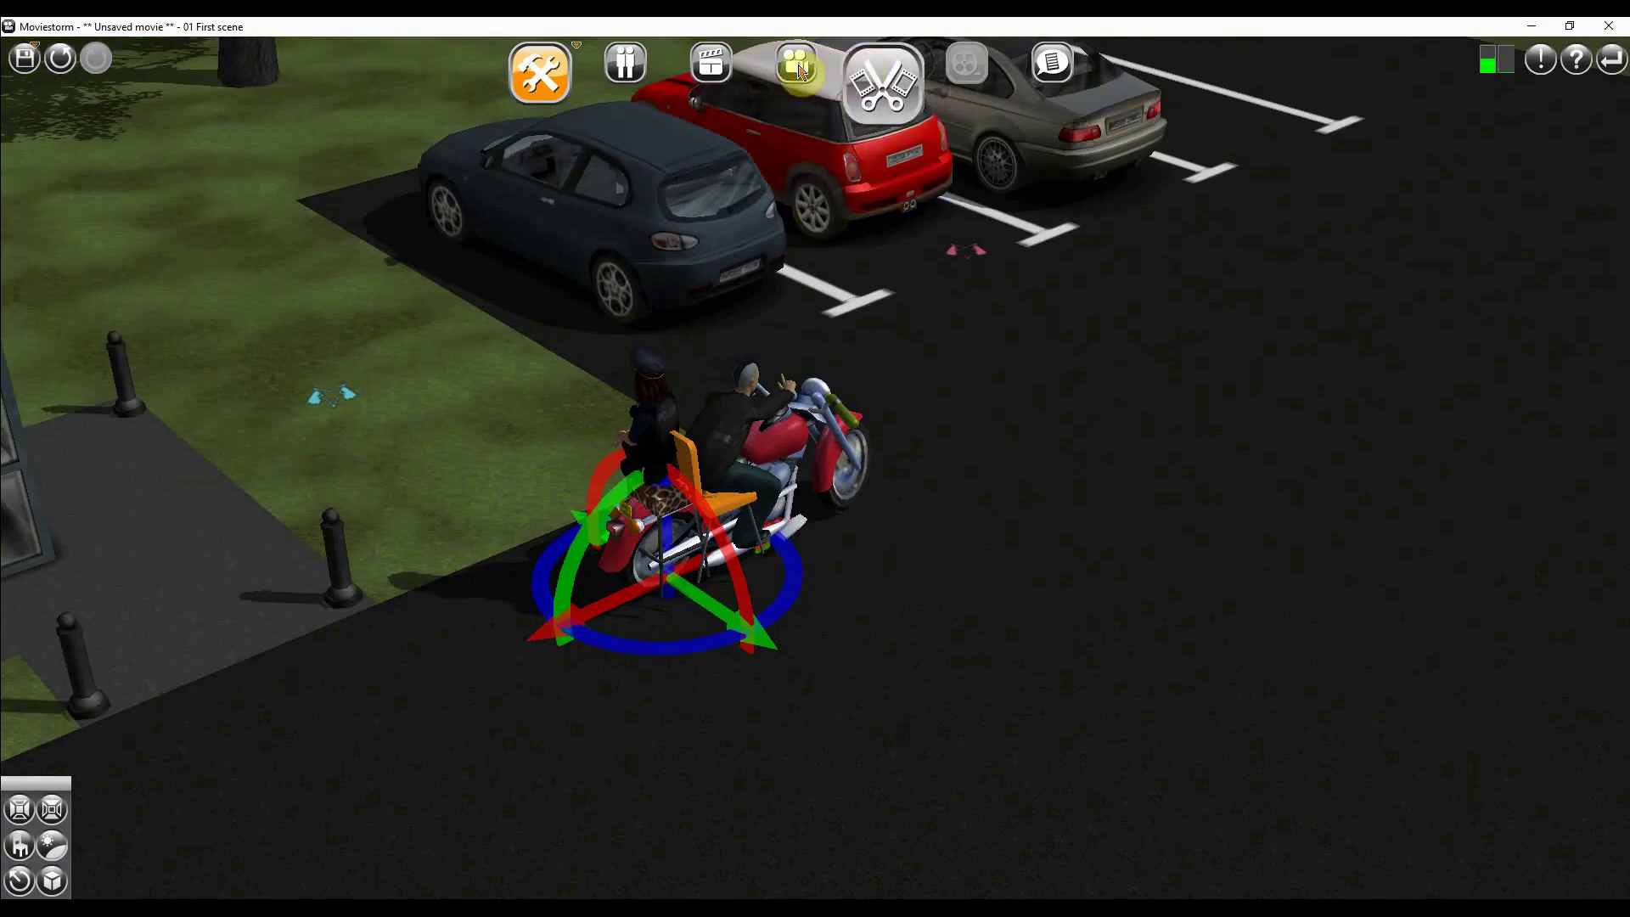
click(877, 81)
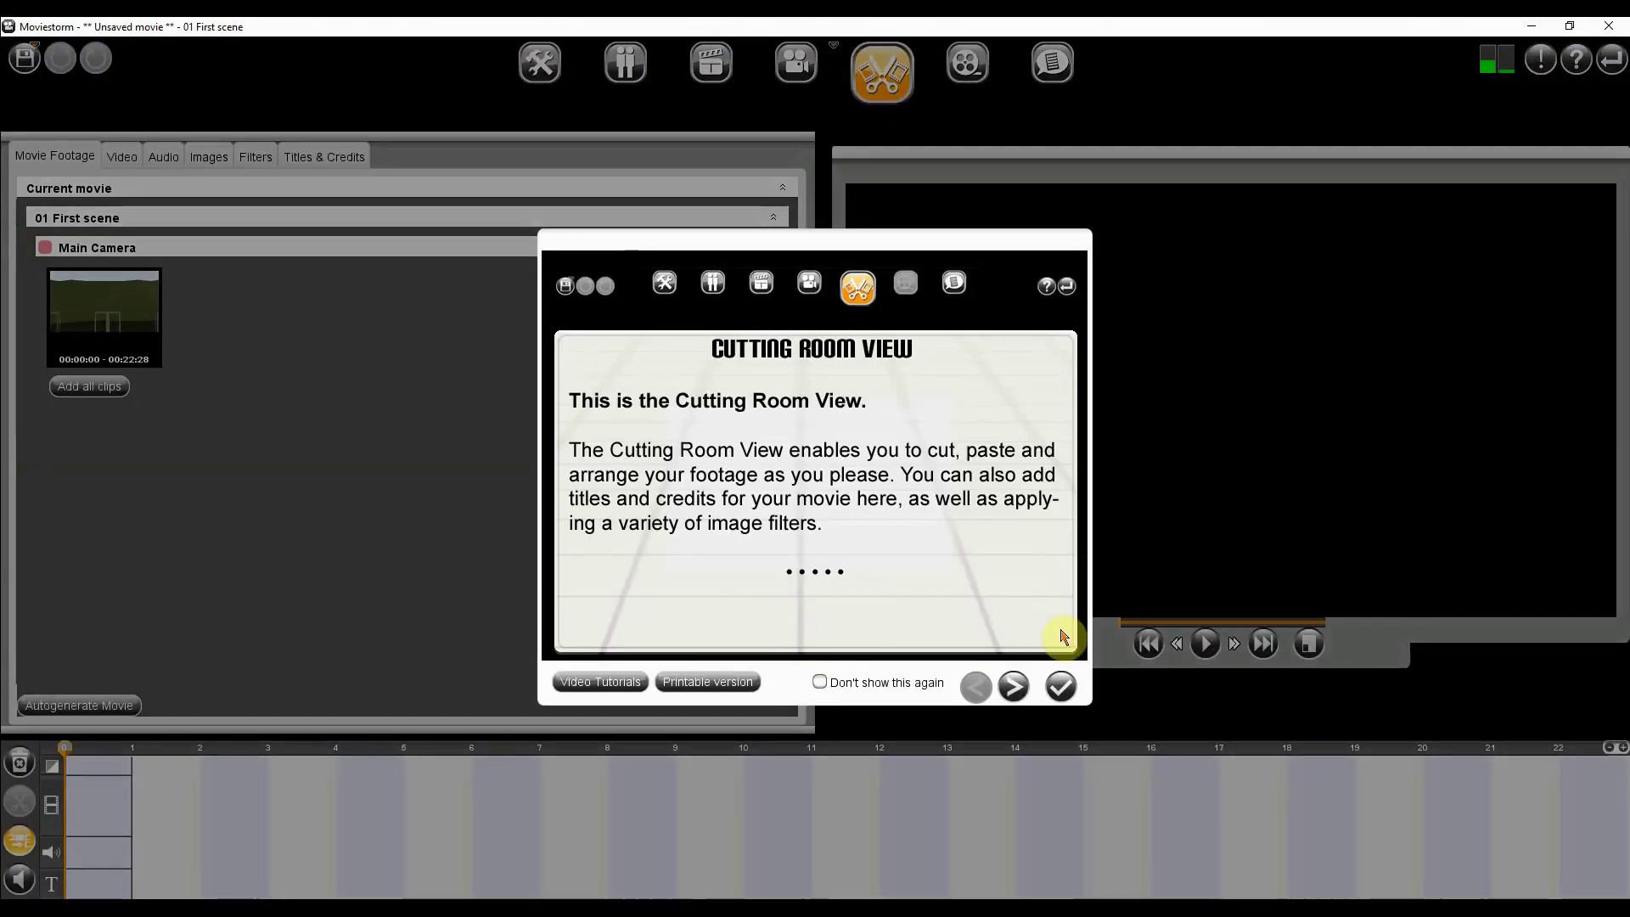
click(1067, 696)
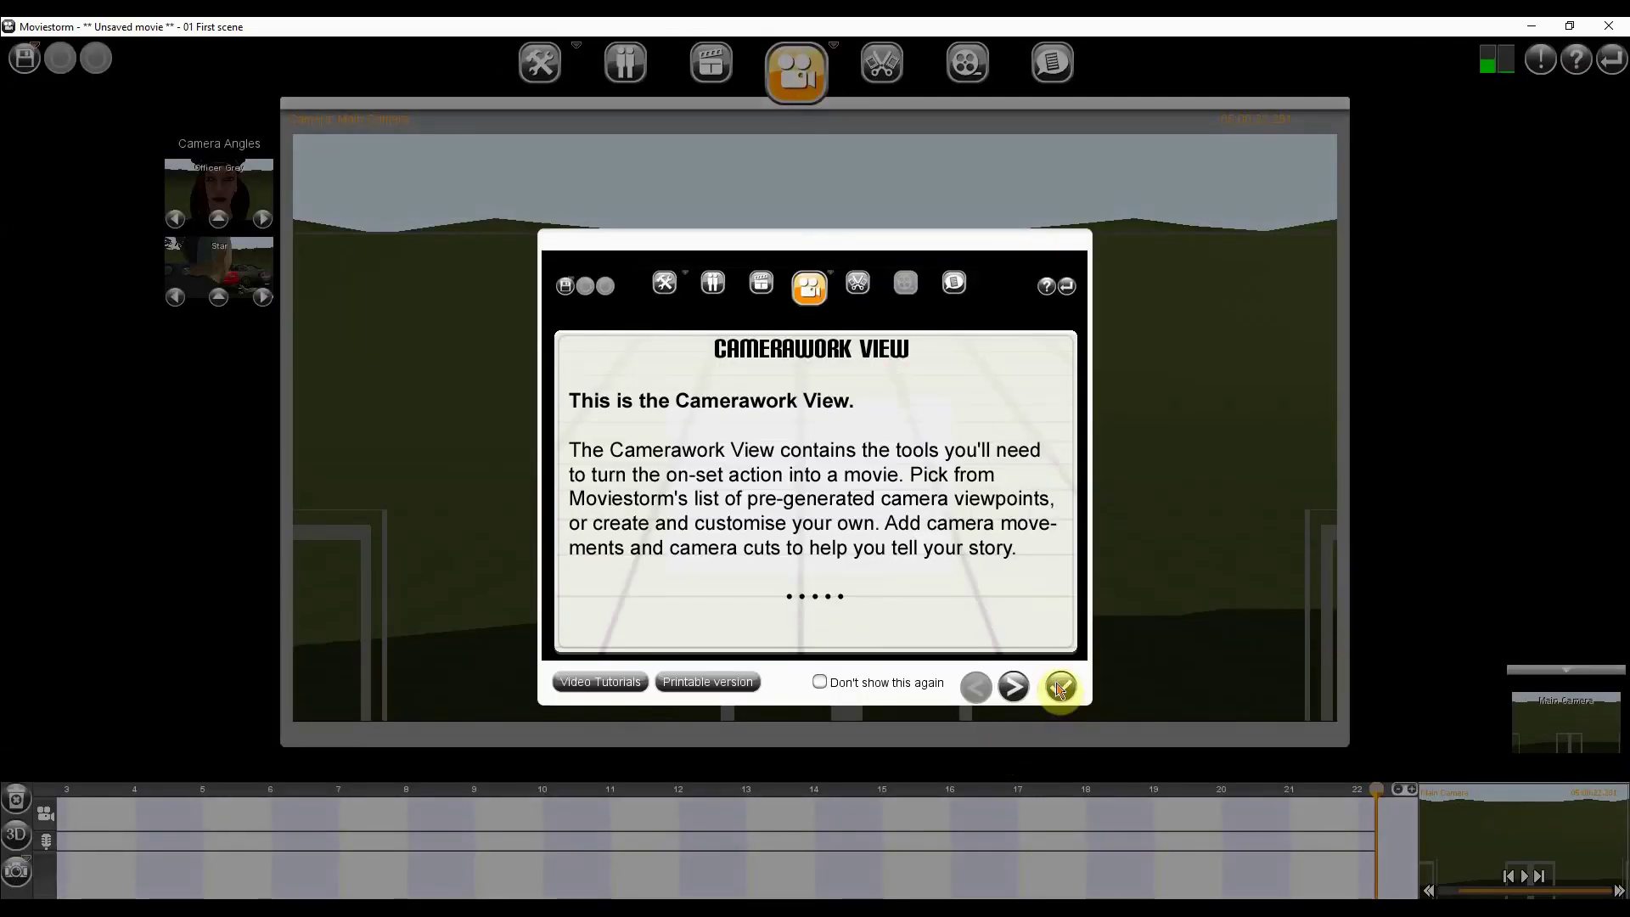
Step: Inspect the repositioned riders from behind in the Camerawork View, starting from Star's camera angle
click(1059, 687)
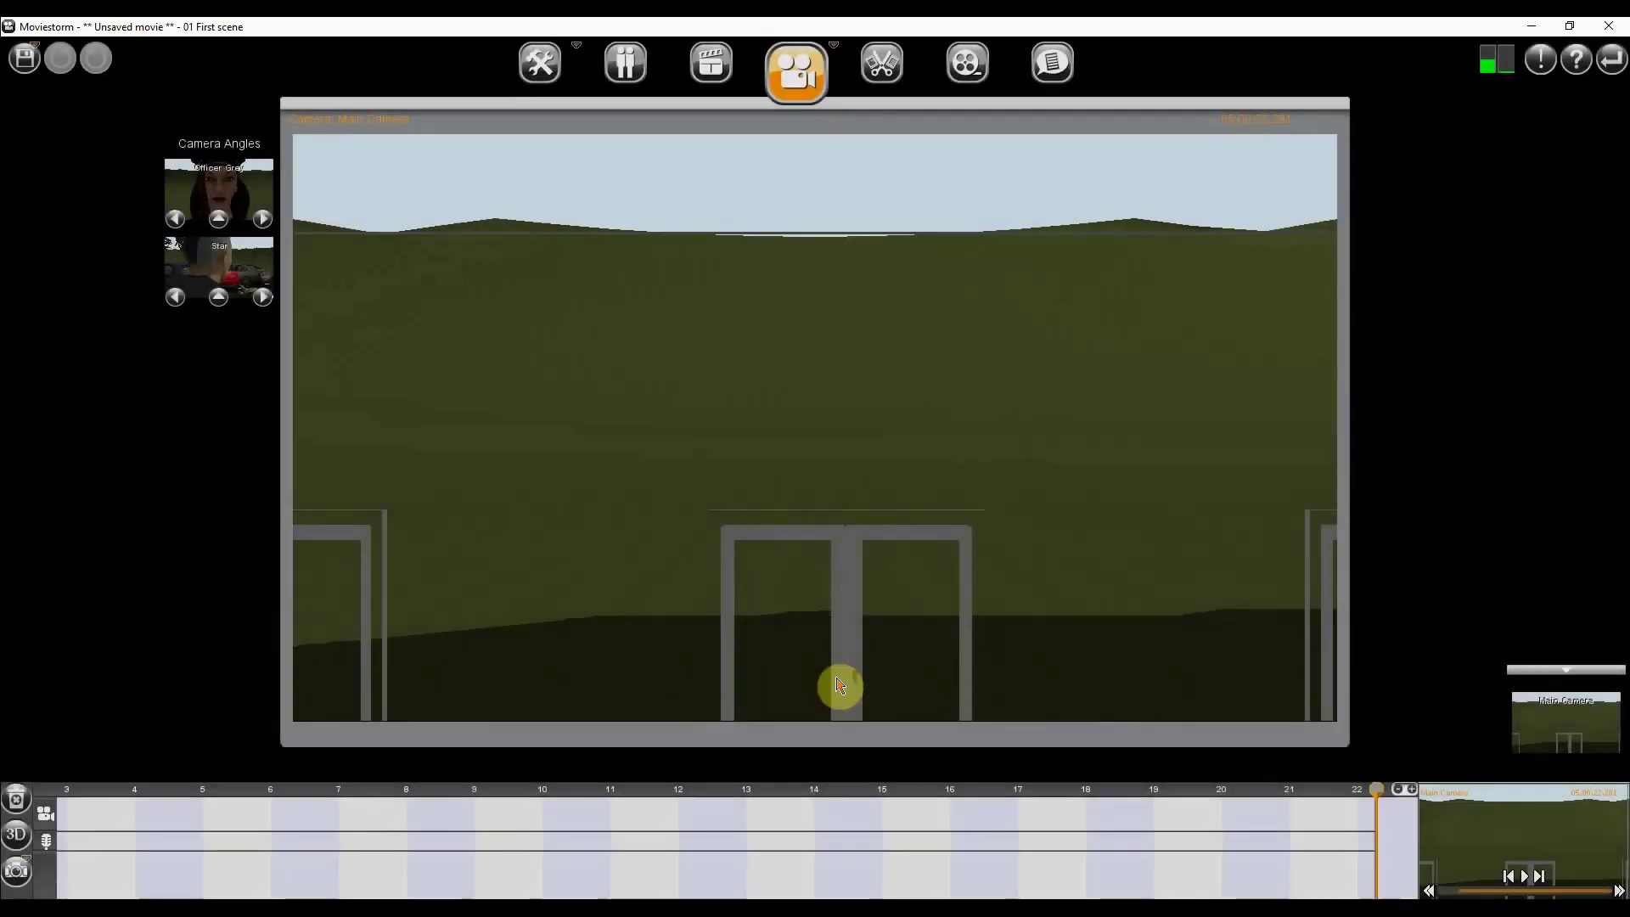
click(226, 262)
scroll(848, 520, down, 8)
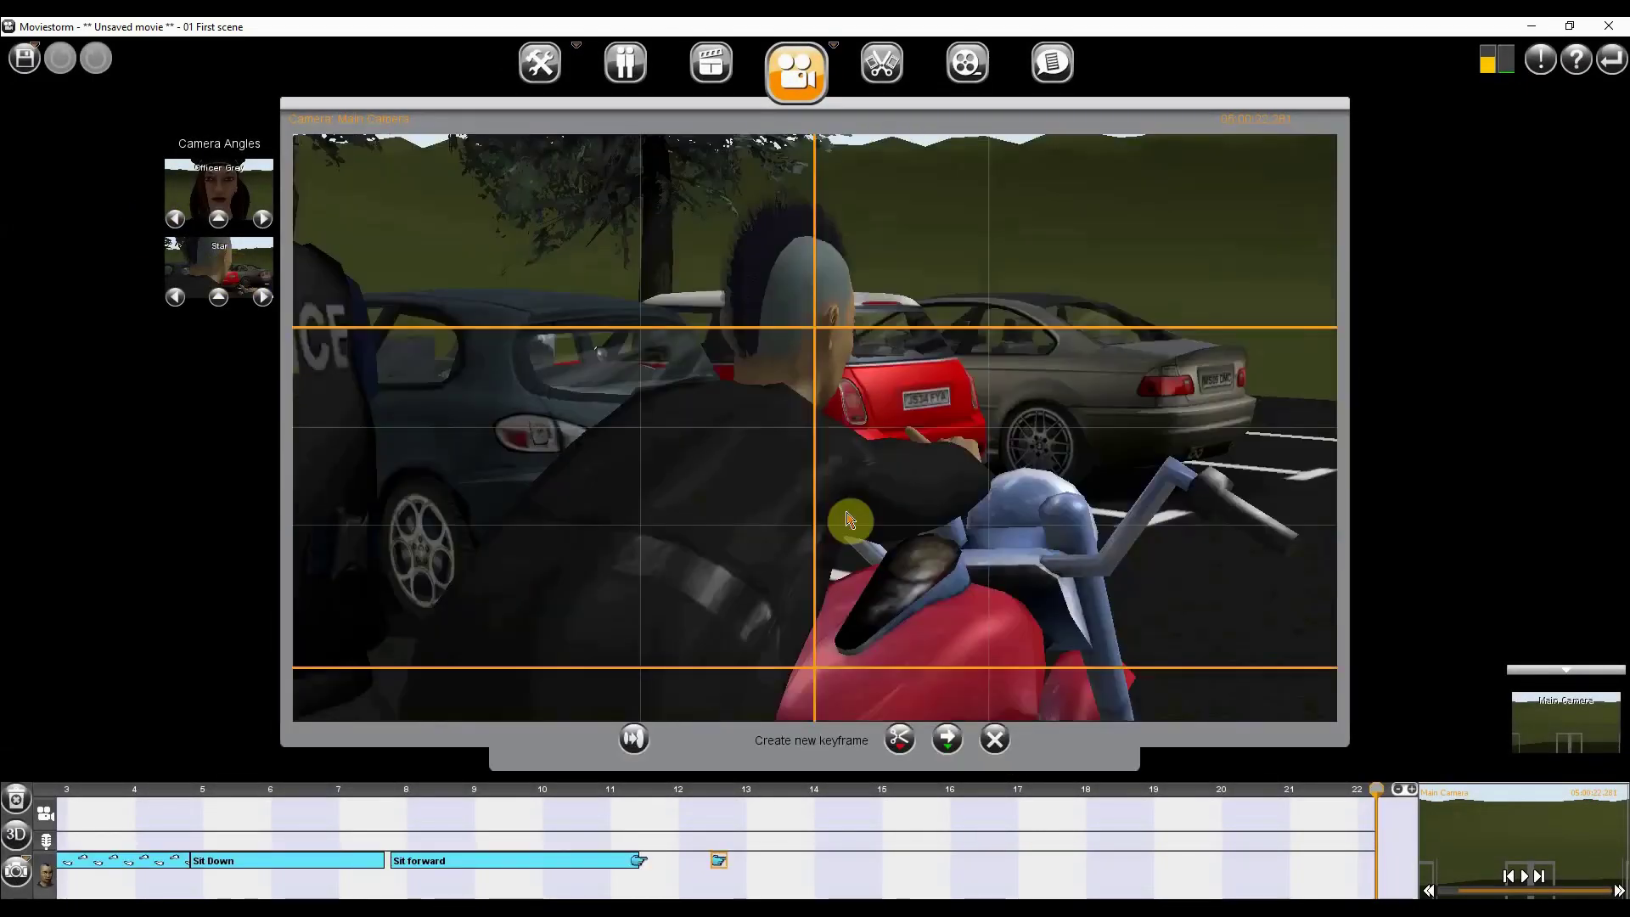
drag(844, 520, 889, 707)
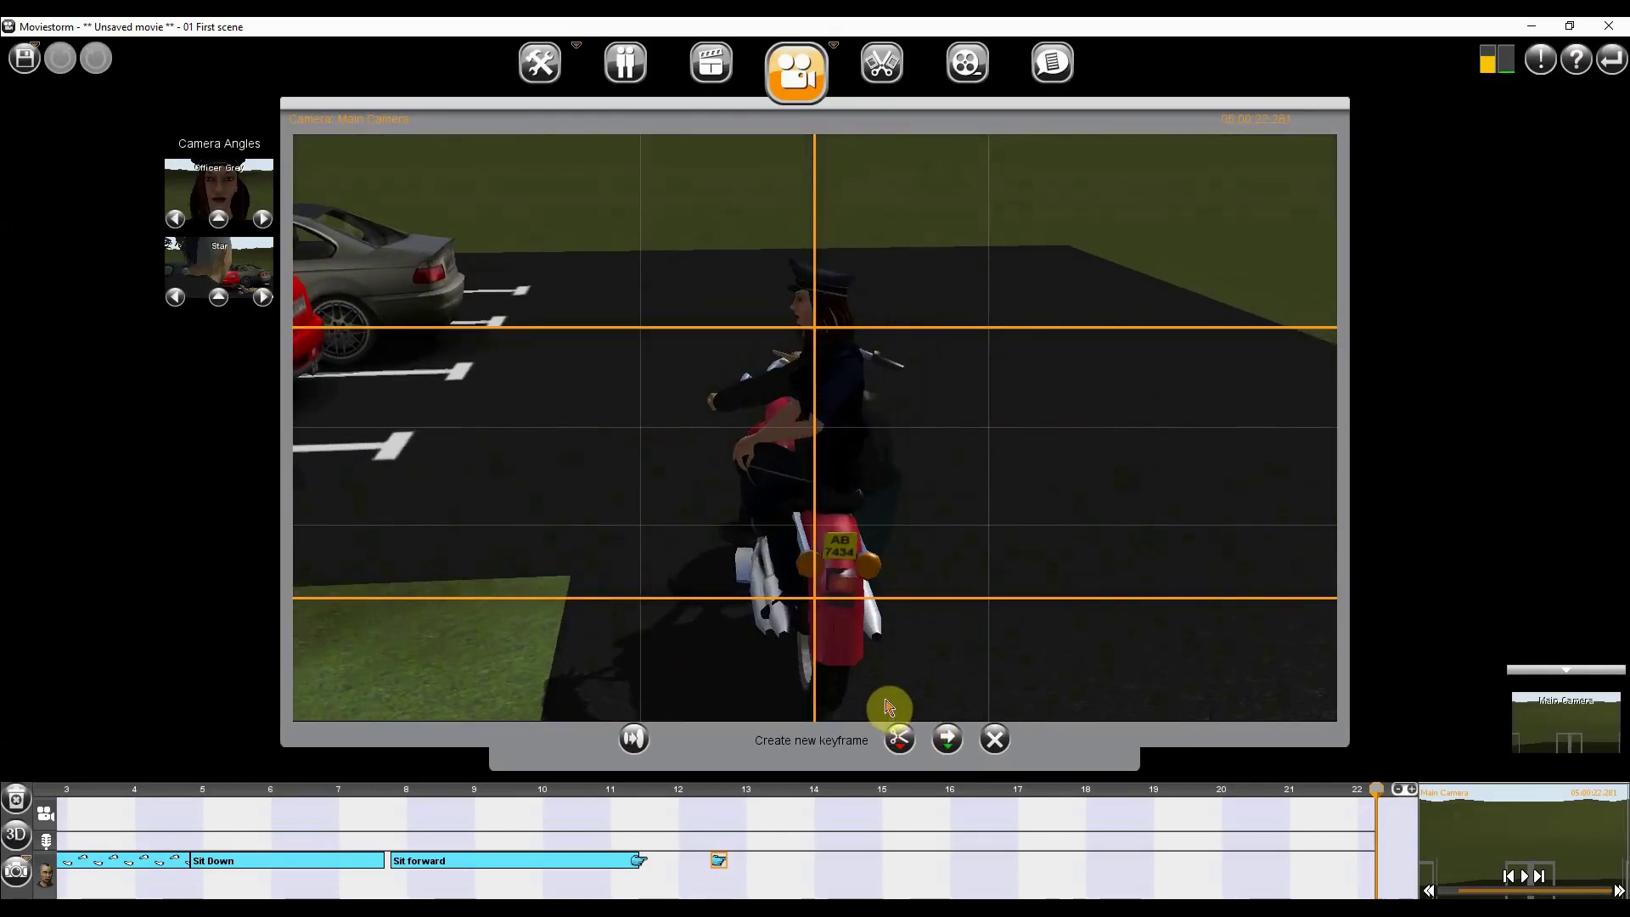
drag(817, 602, 821, 588)
scroll(822, 587, up, 3)
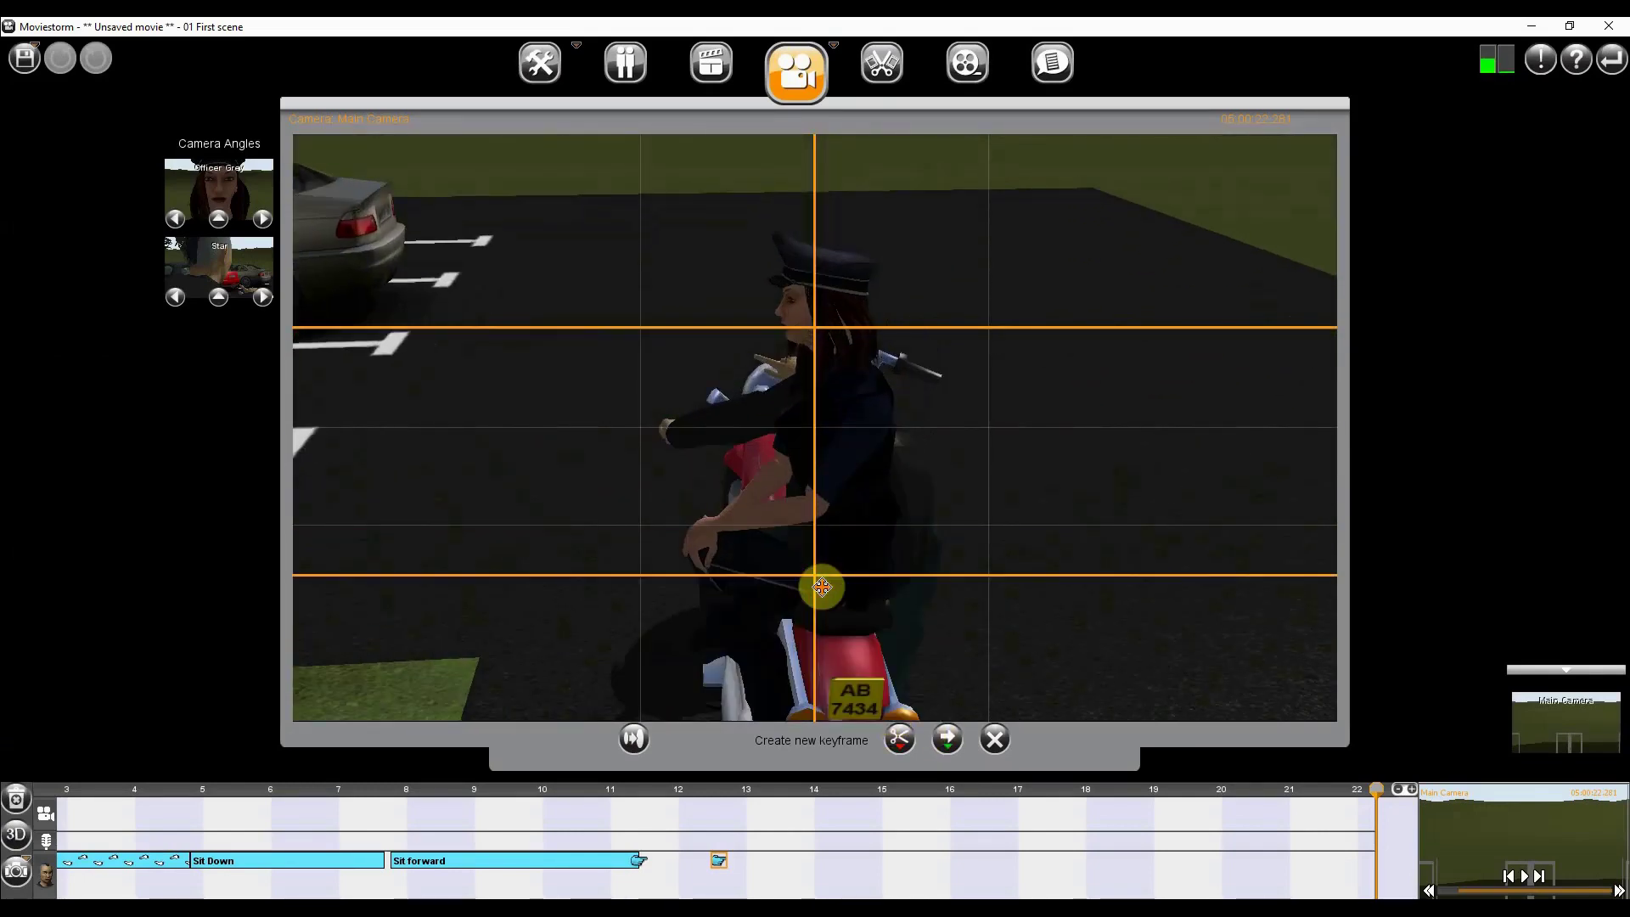
Step: Inspect the two riders' seating on the motorbike from behind and side-on through the Main Camera
drag(723, 579, 704, 512)
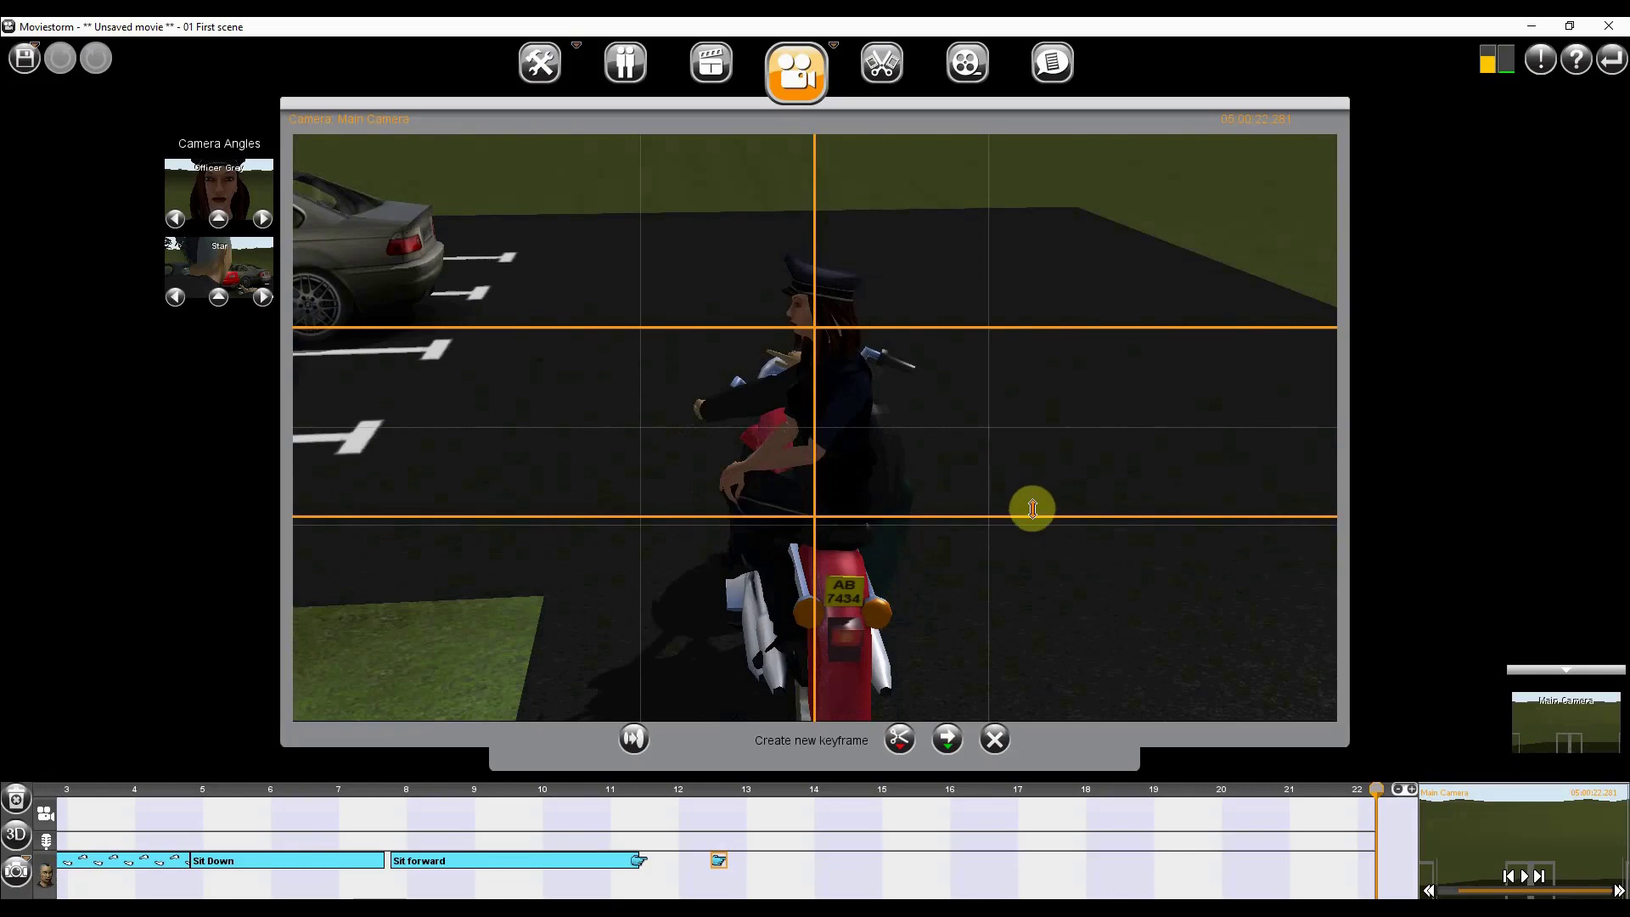
drag(1030, 514, 935, 530)
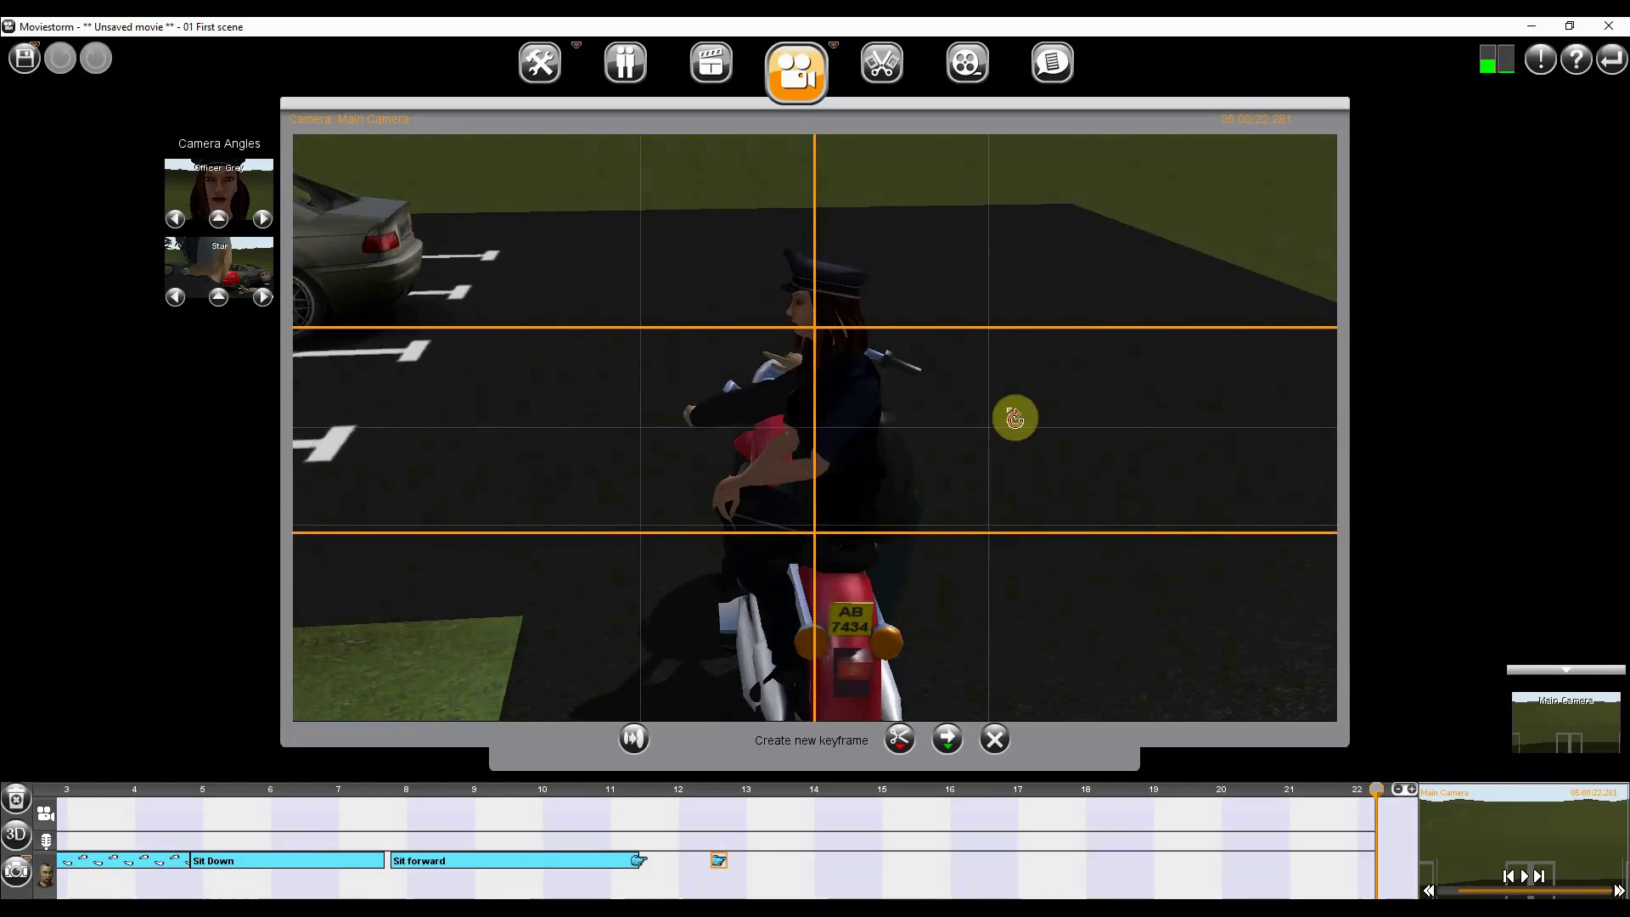
drag(874, 441, 557, 263)
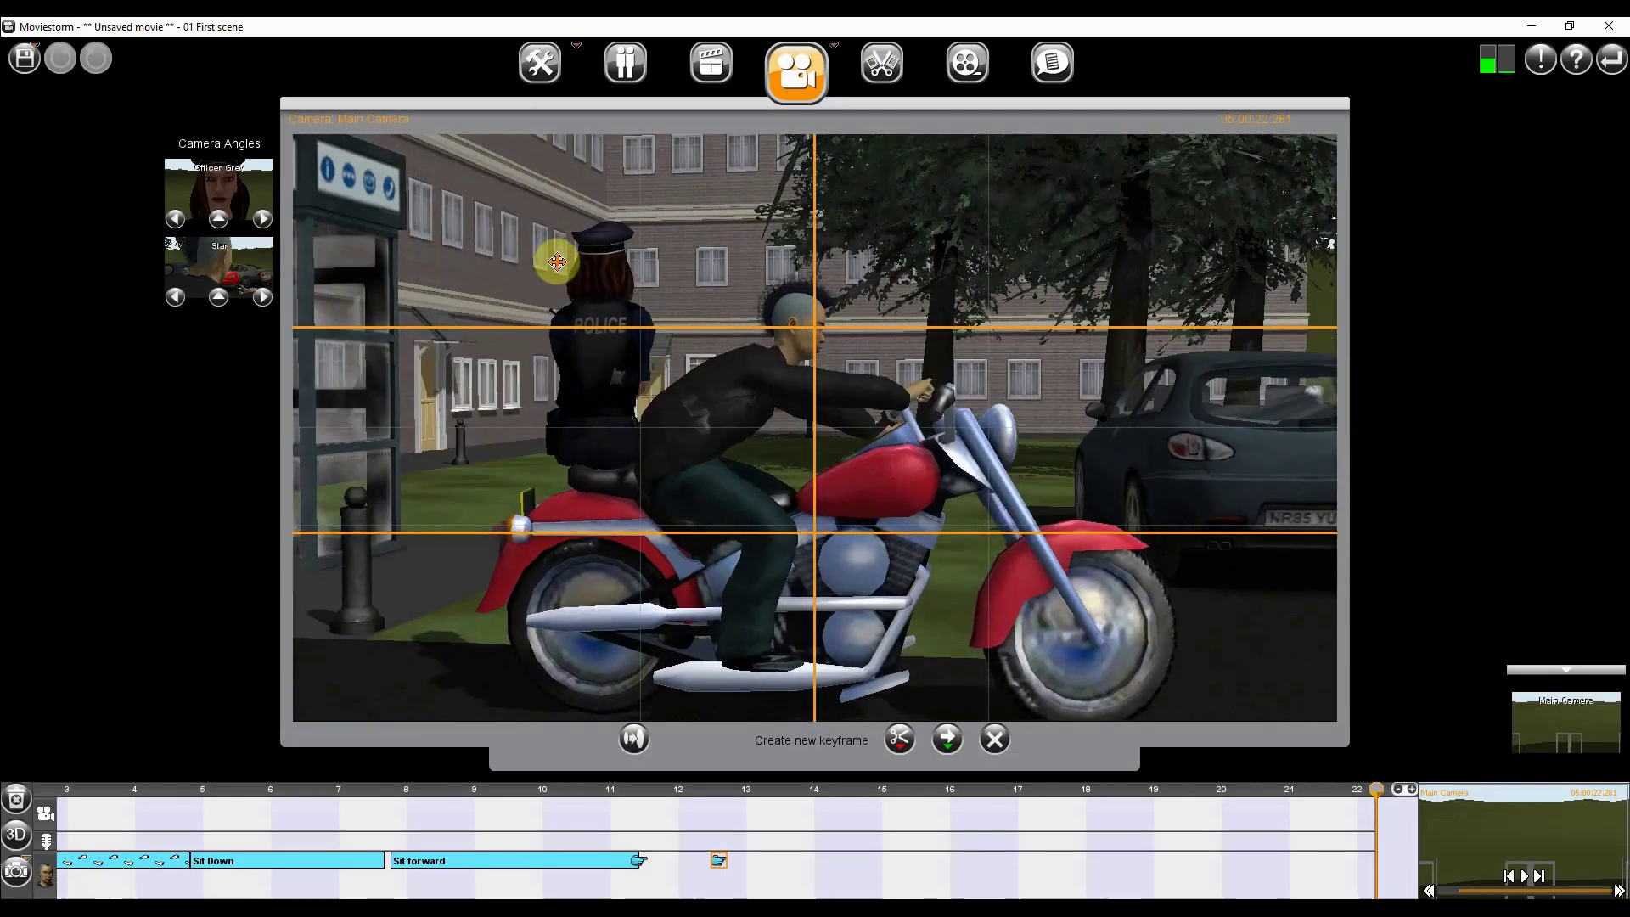
drag(781, 482, 800, 422)
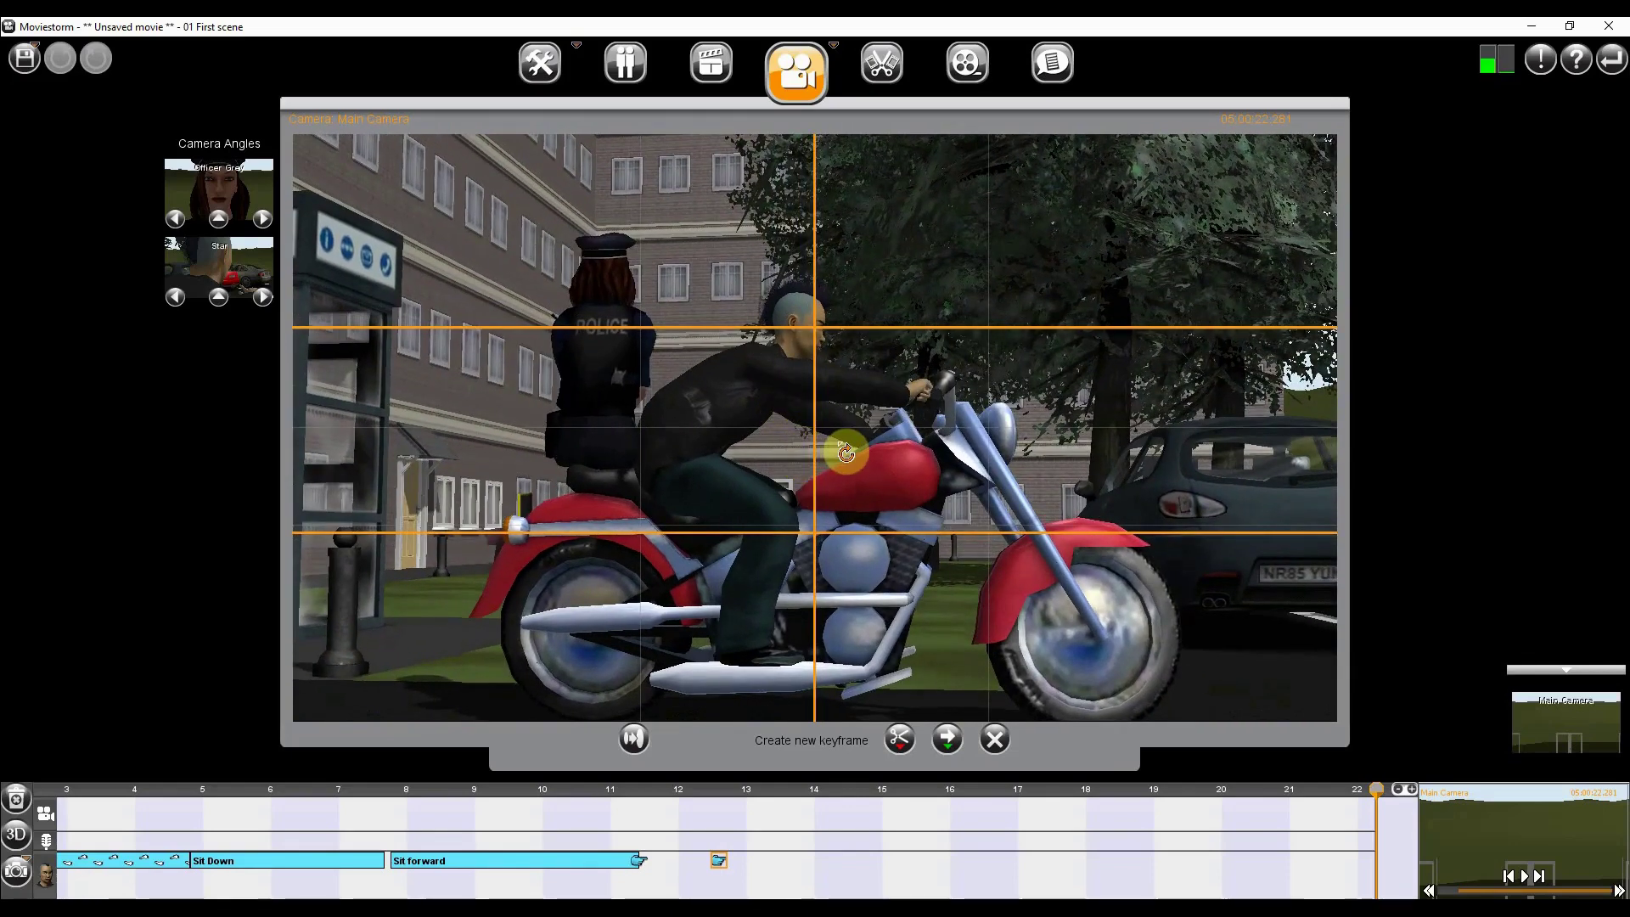
drag(679, 346, 848, 498)
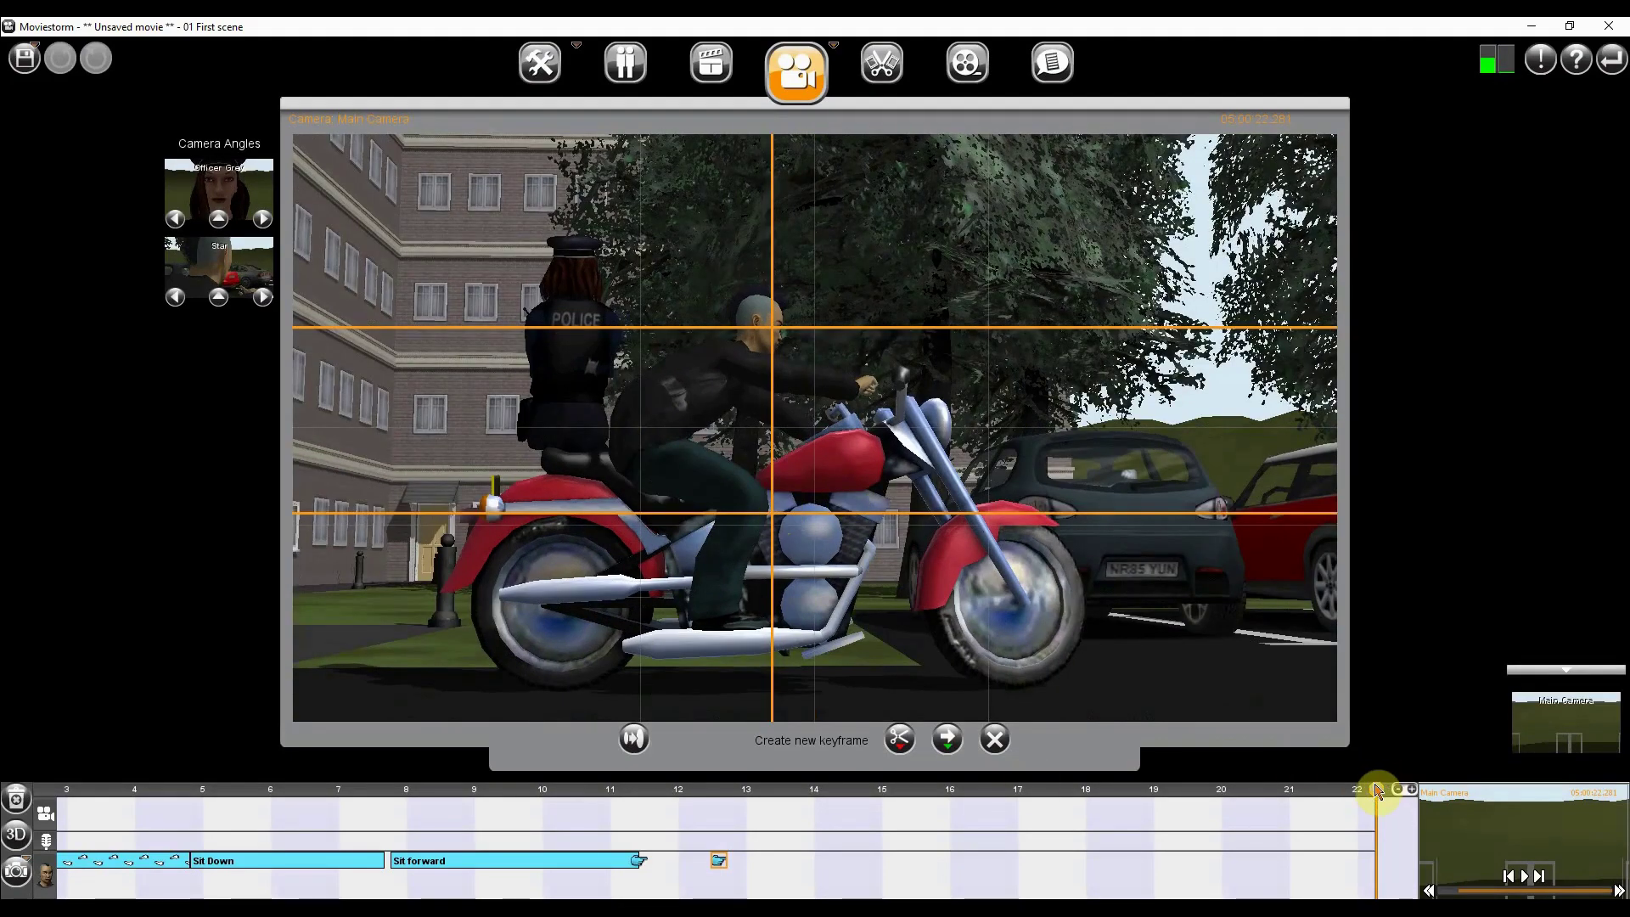
Step: Replace the Main Camera's cut at the scene start with a new one framing the whole motorbike side-on
drag(1377, 789, 48, 823)
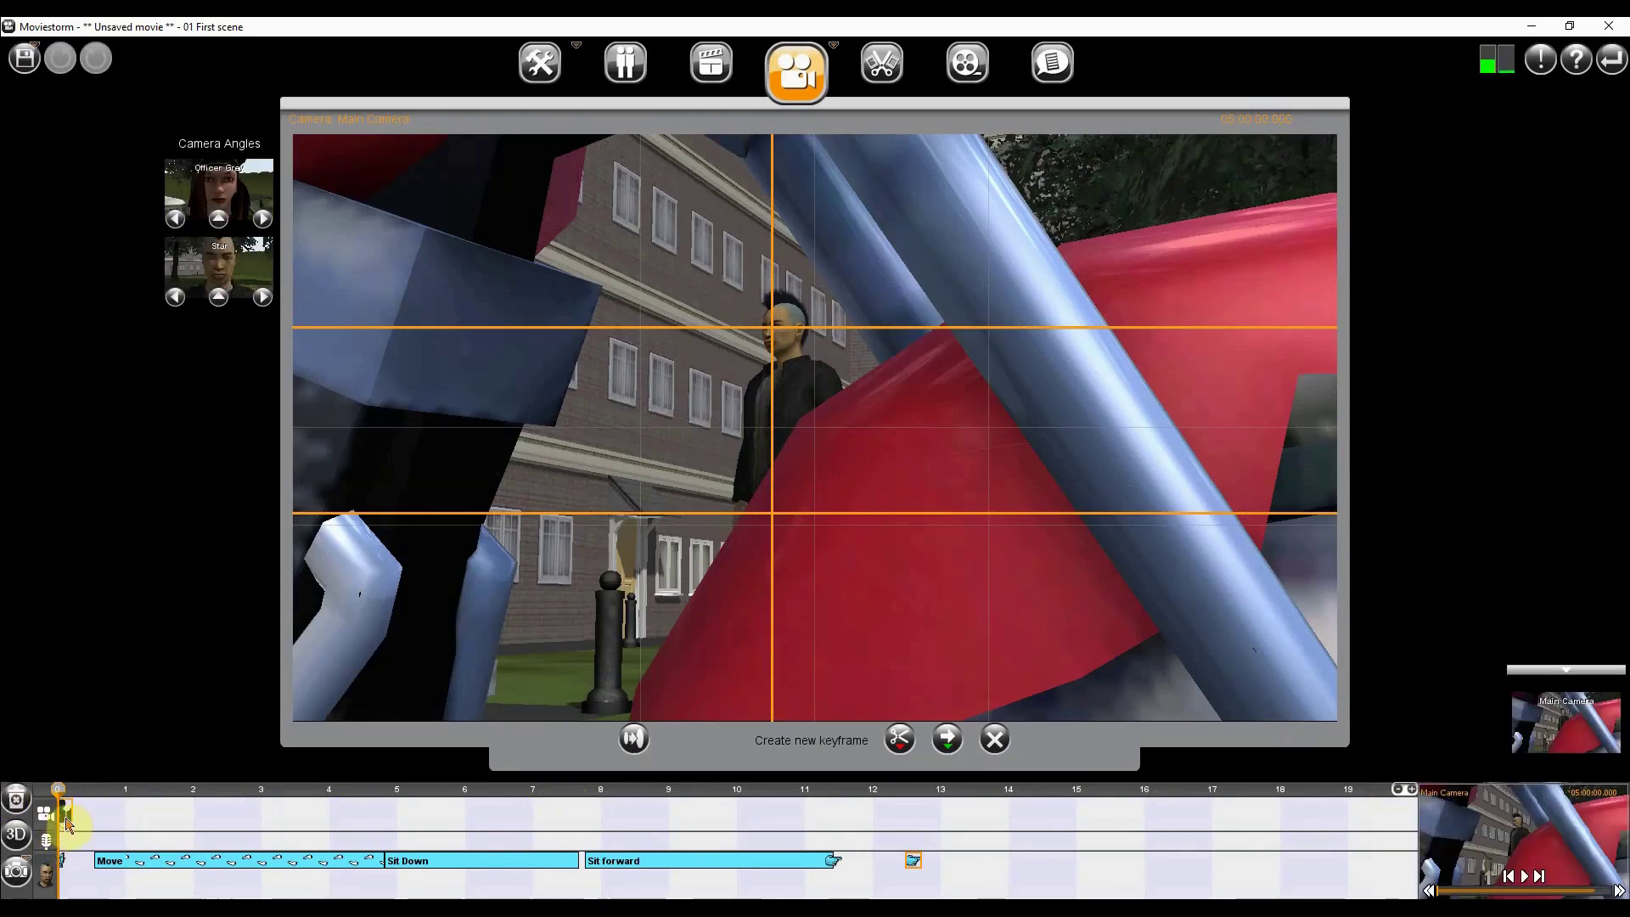
right_click(68, 822)
click(125, 839)
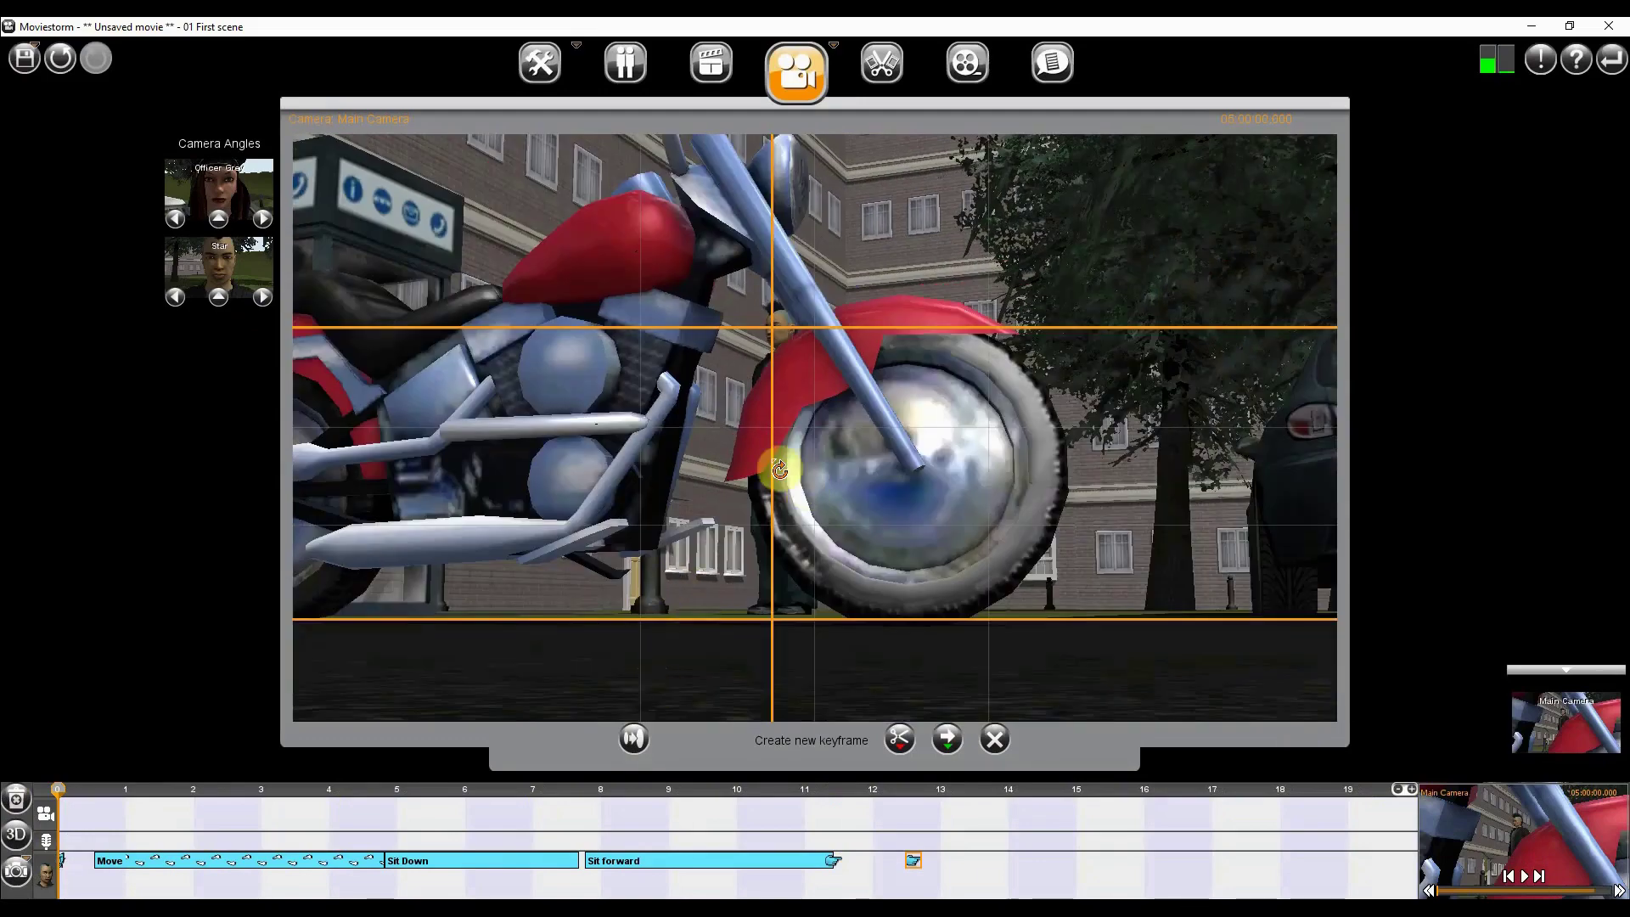
drag(779, 470, 665, 546)
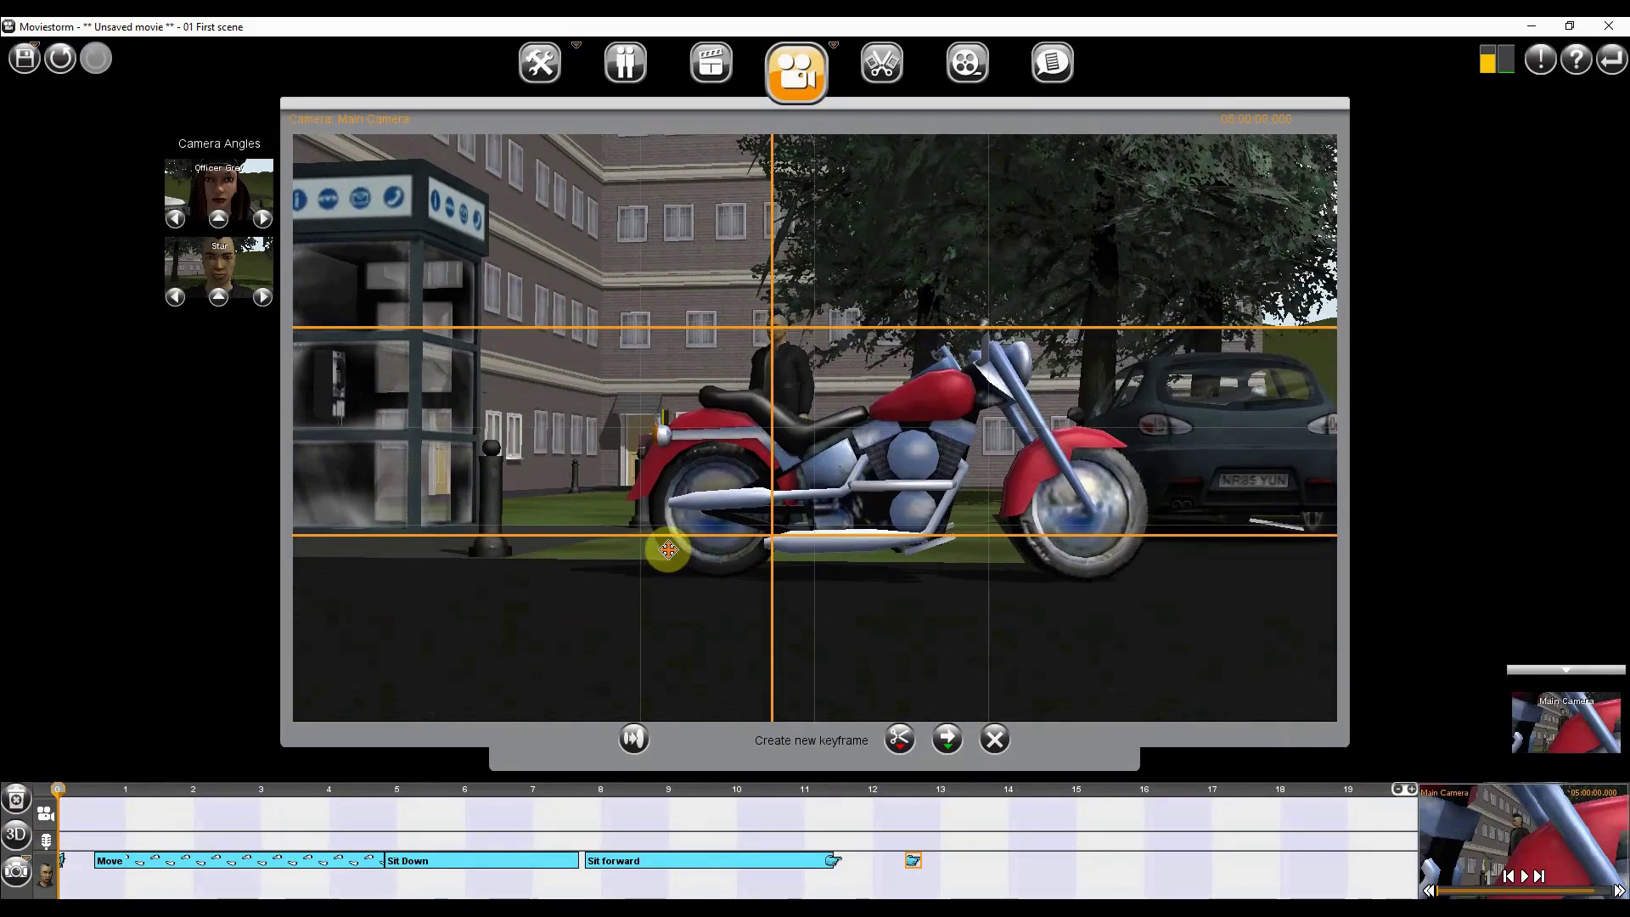
click(902, 747)
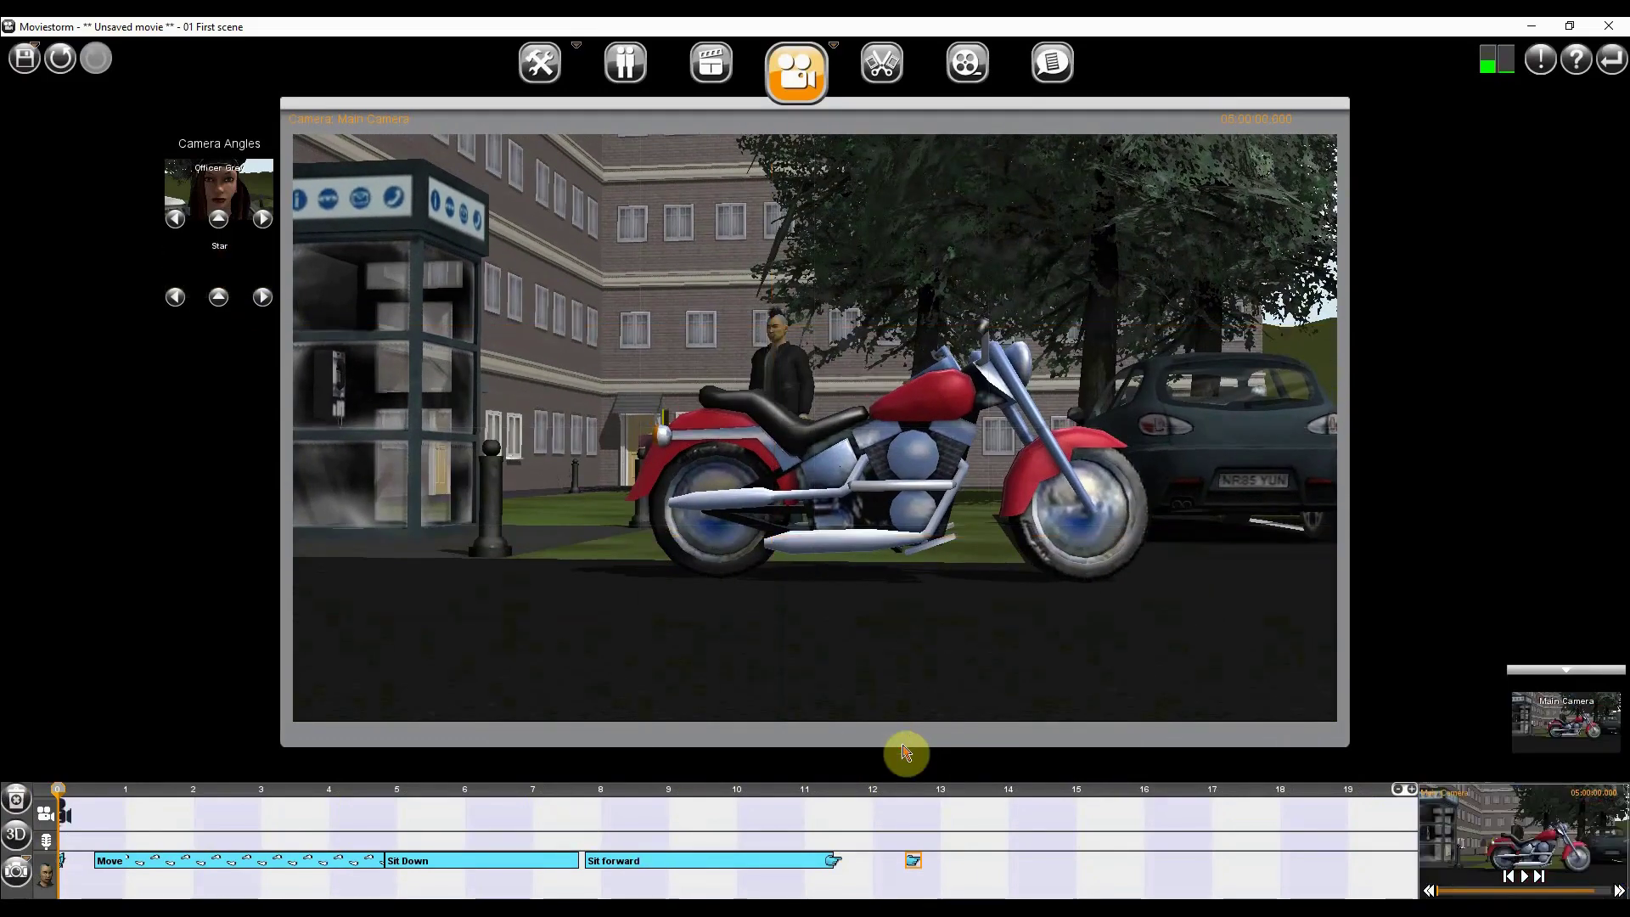
Step: Scrub through the scene from the start to about 21 seconds to review both riders in the new shot
drag(90, 798, 459, 860)
drag(100, 853, 481, 874)
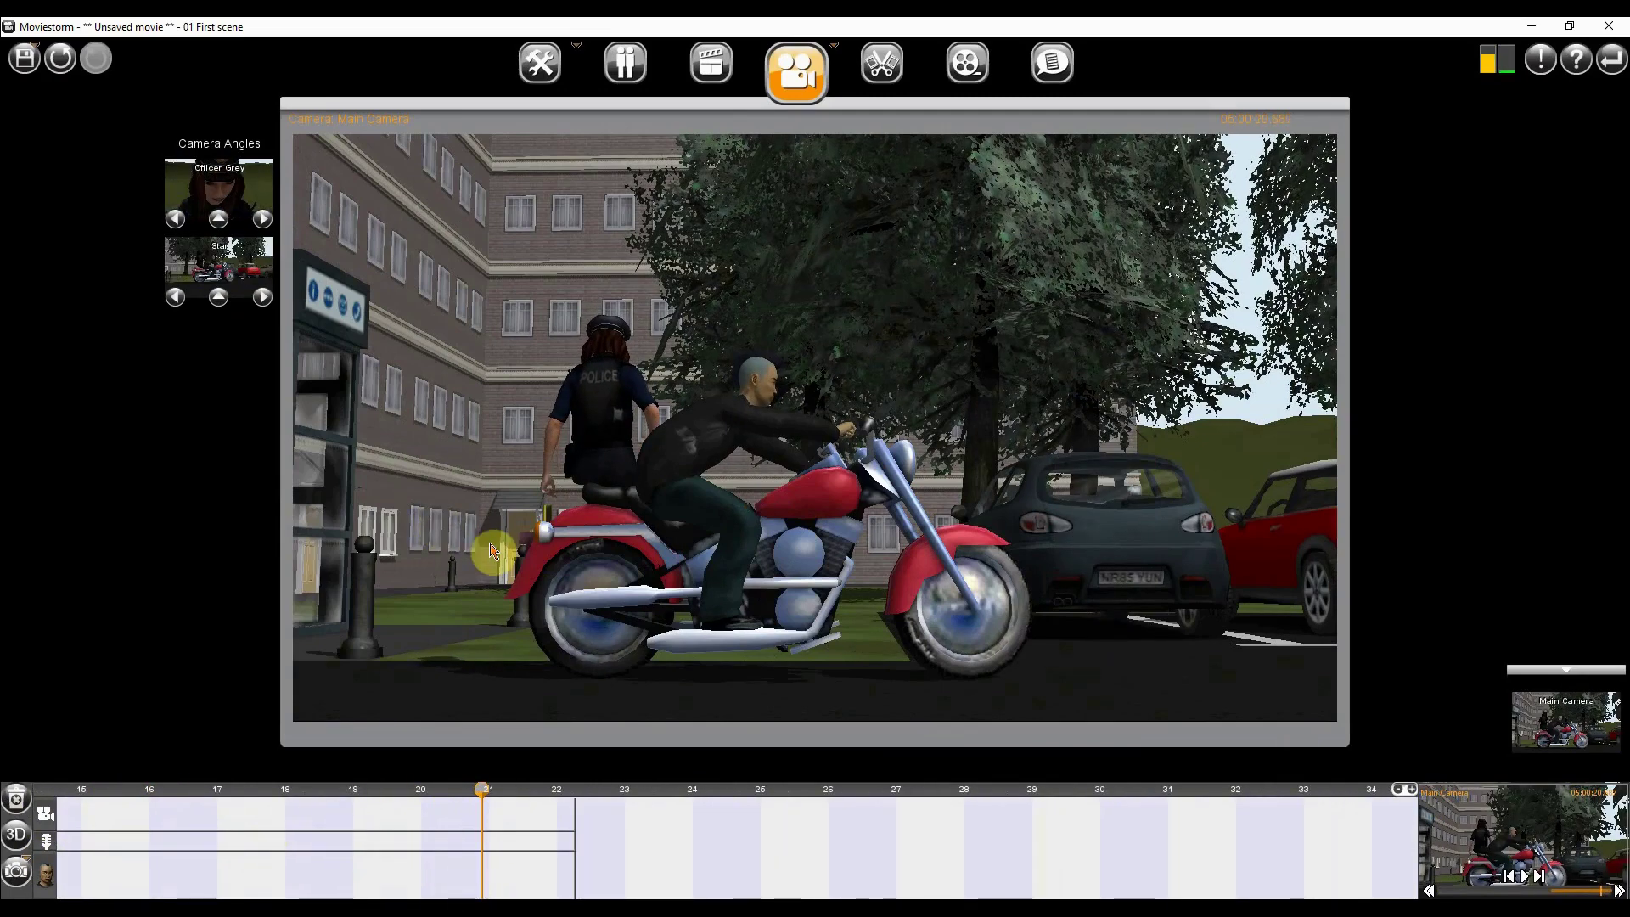